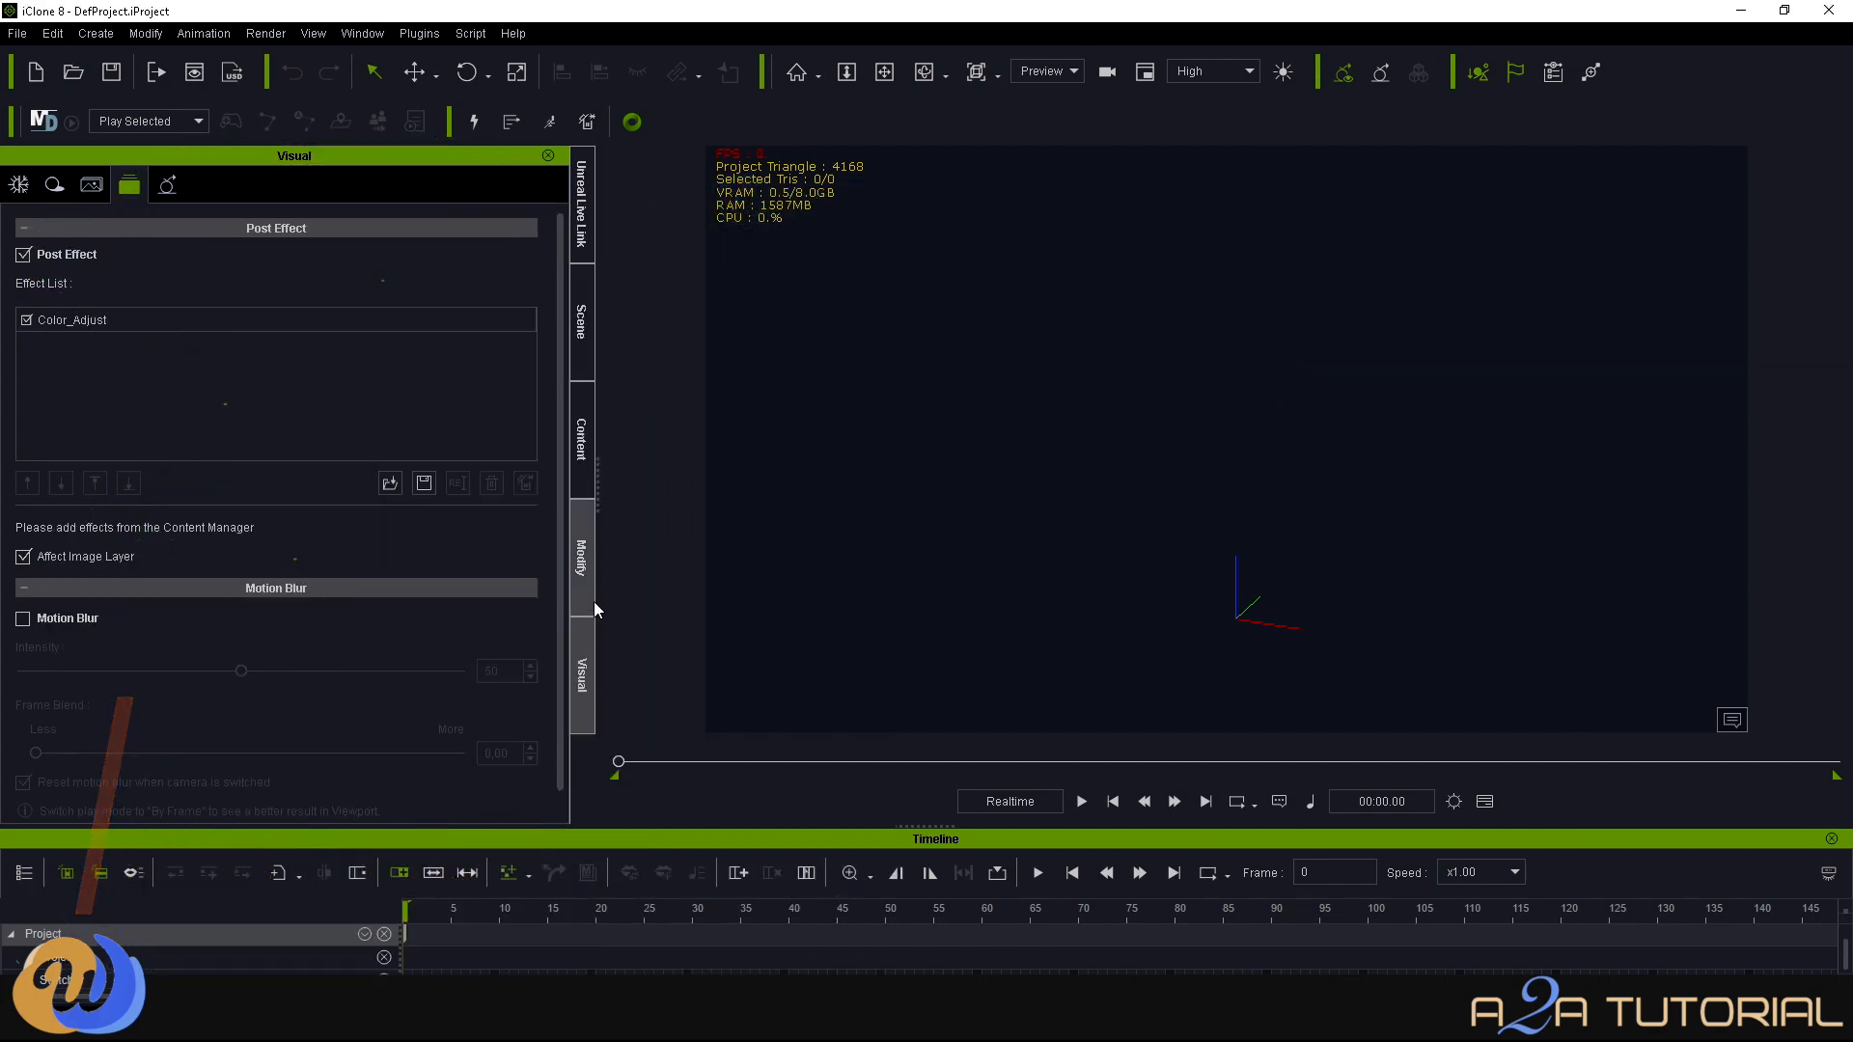
click(583, 298)
click(583, 418)
click(583, 558)
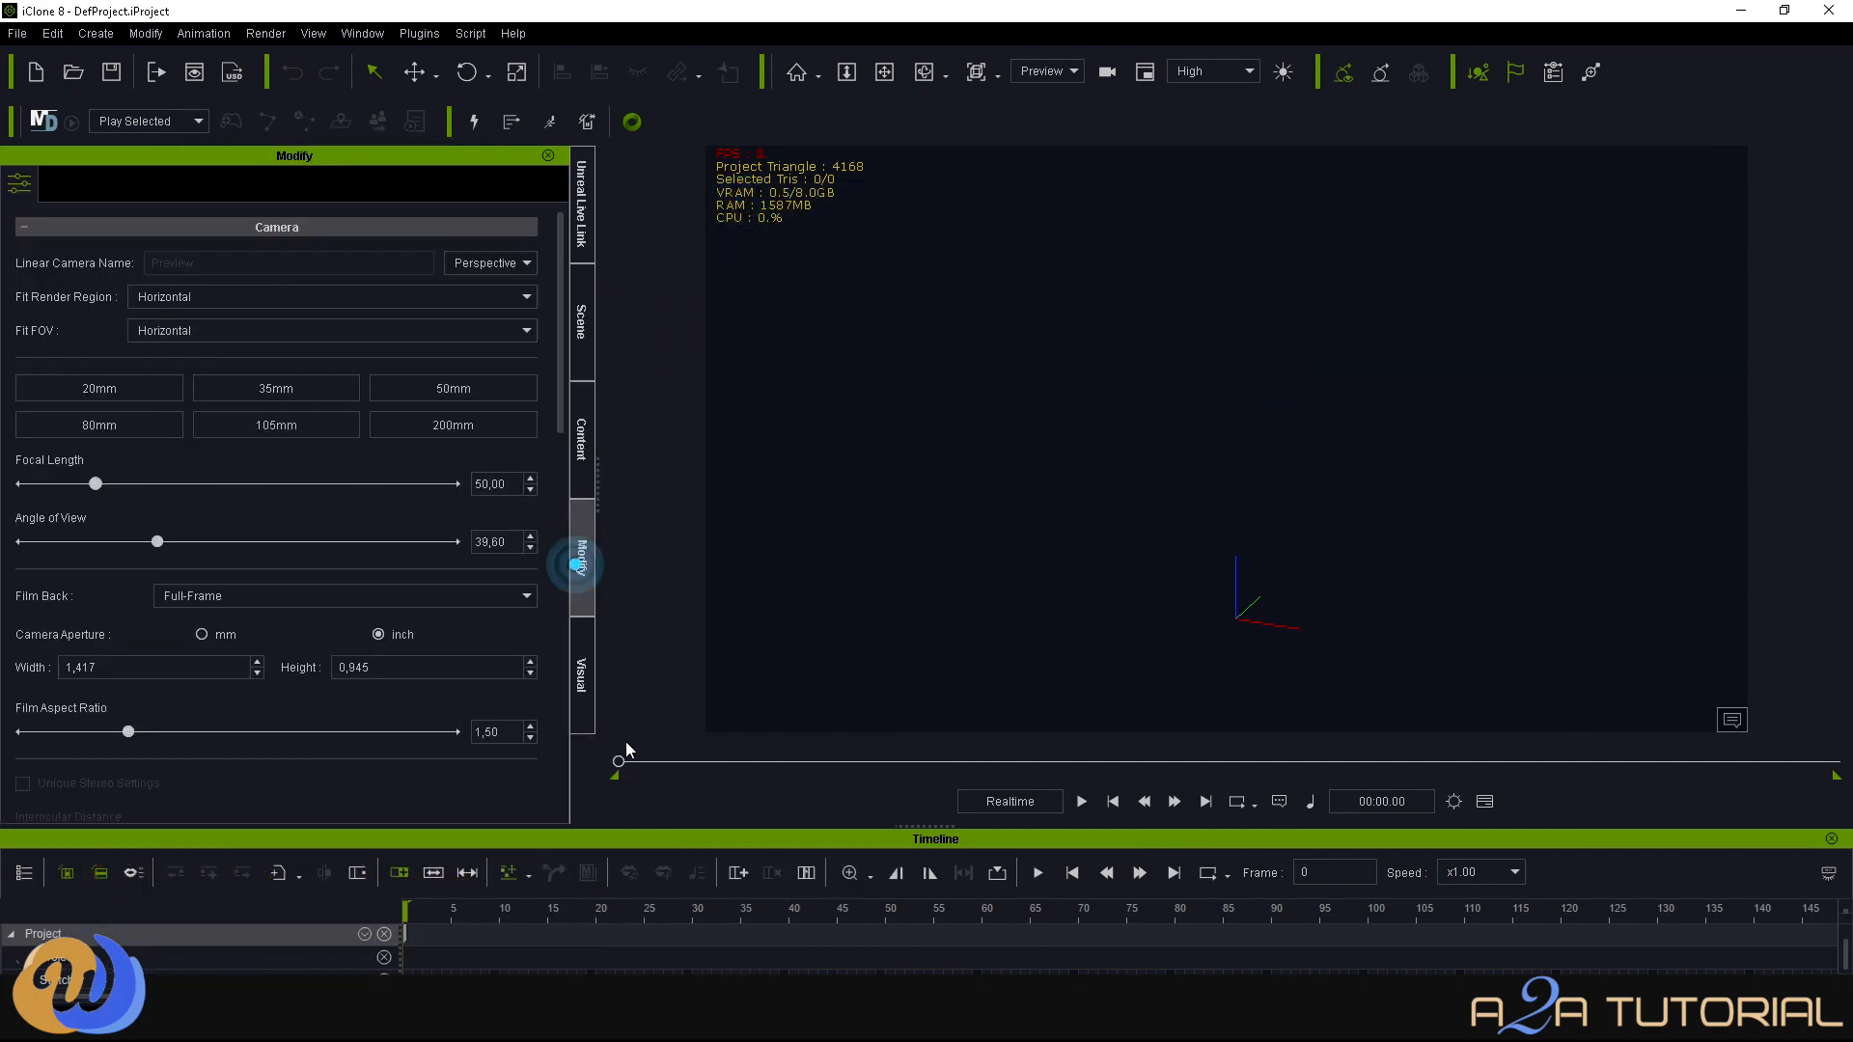
mouse_move(728, 834)
mouse_down()
mouse_move(744, 825)
mouse_move(744, 842)
mouse_up()
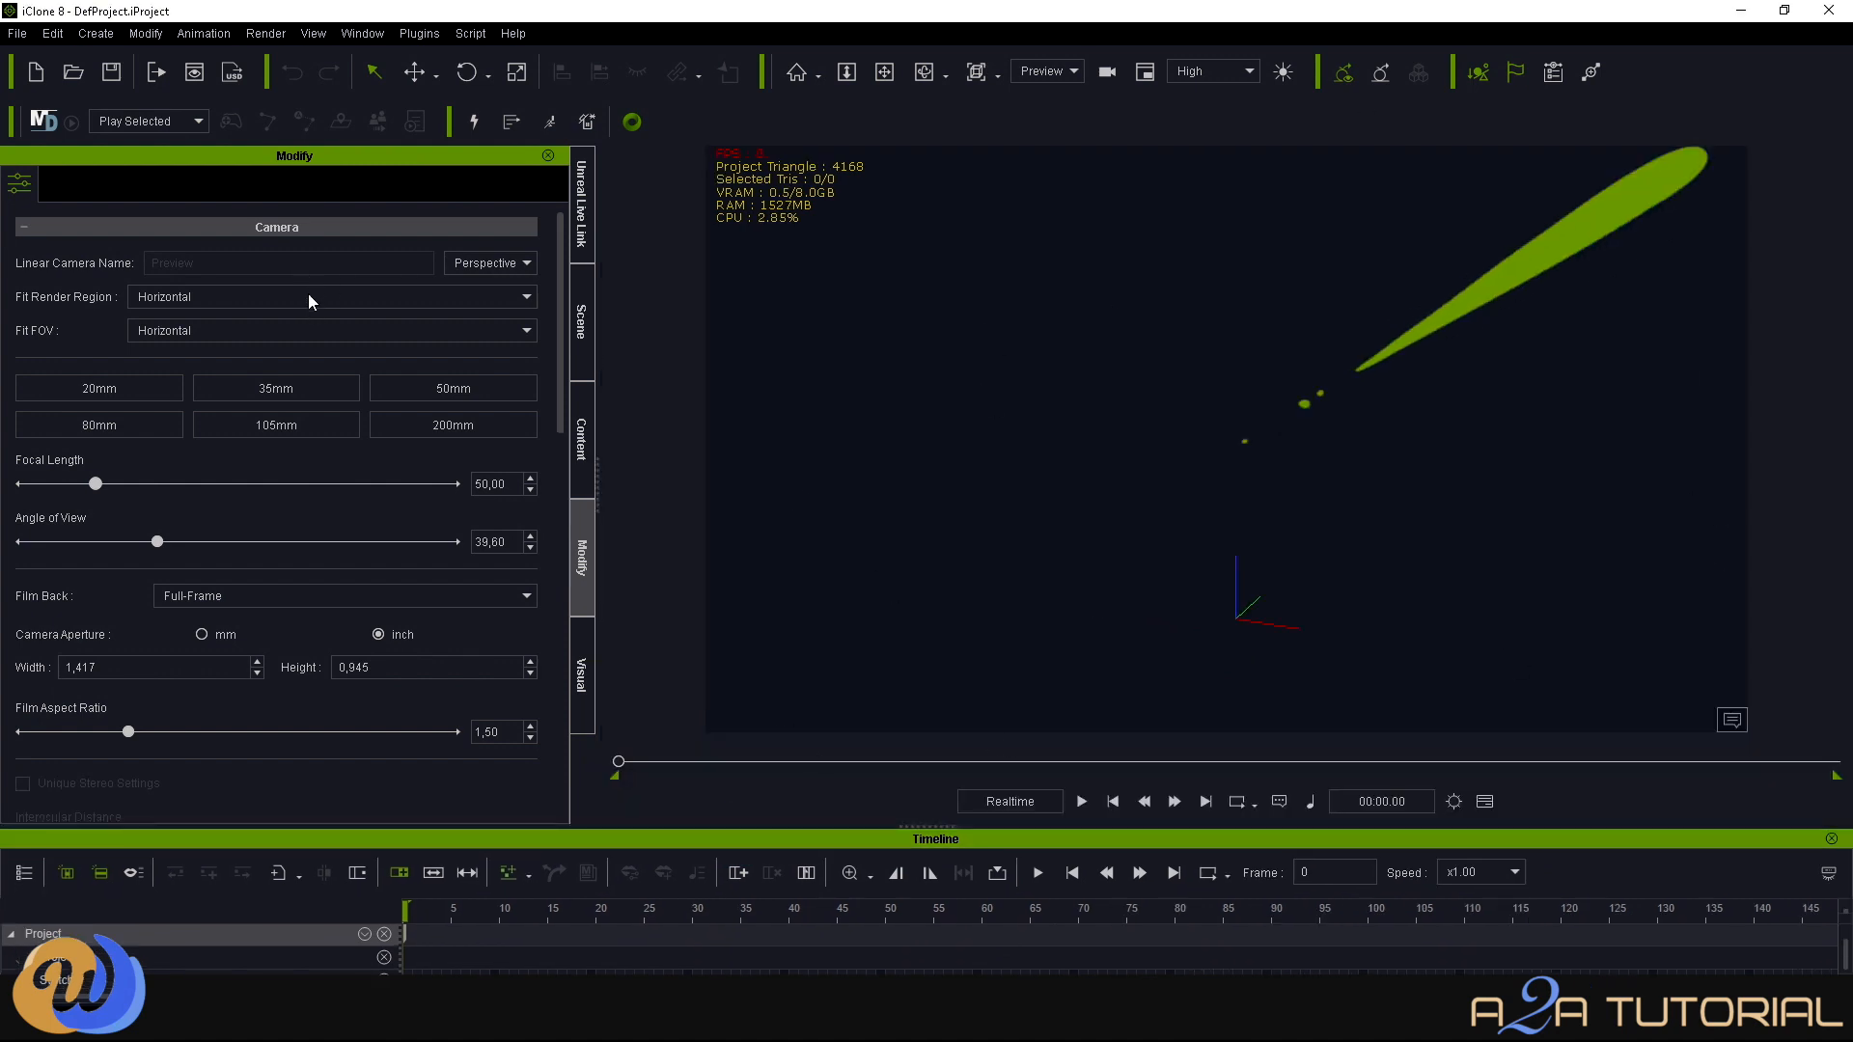
Open the project settings and set the end frame to 3000.
click(52, 33)
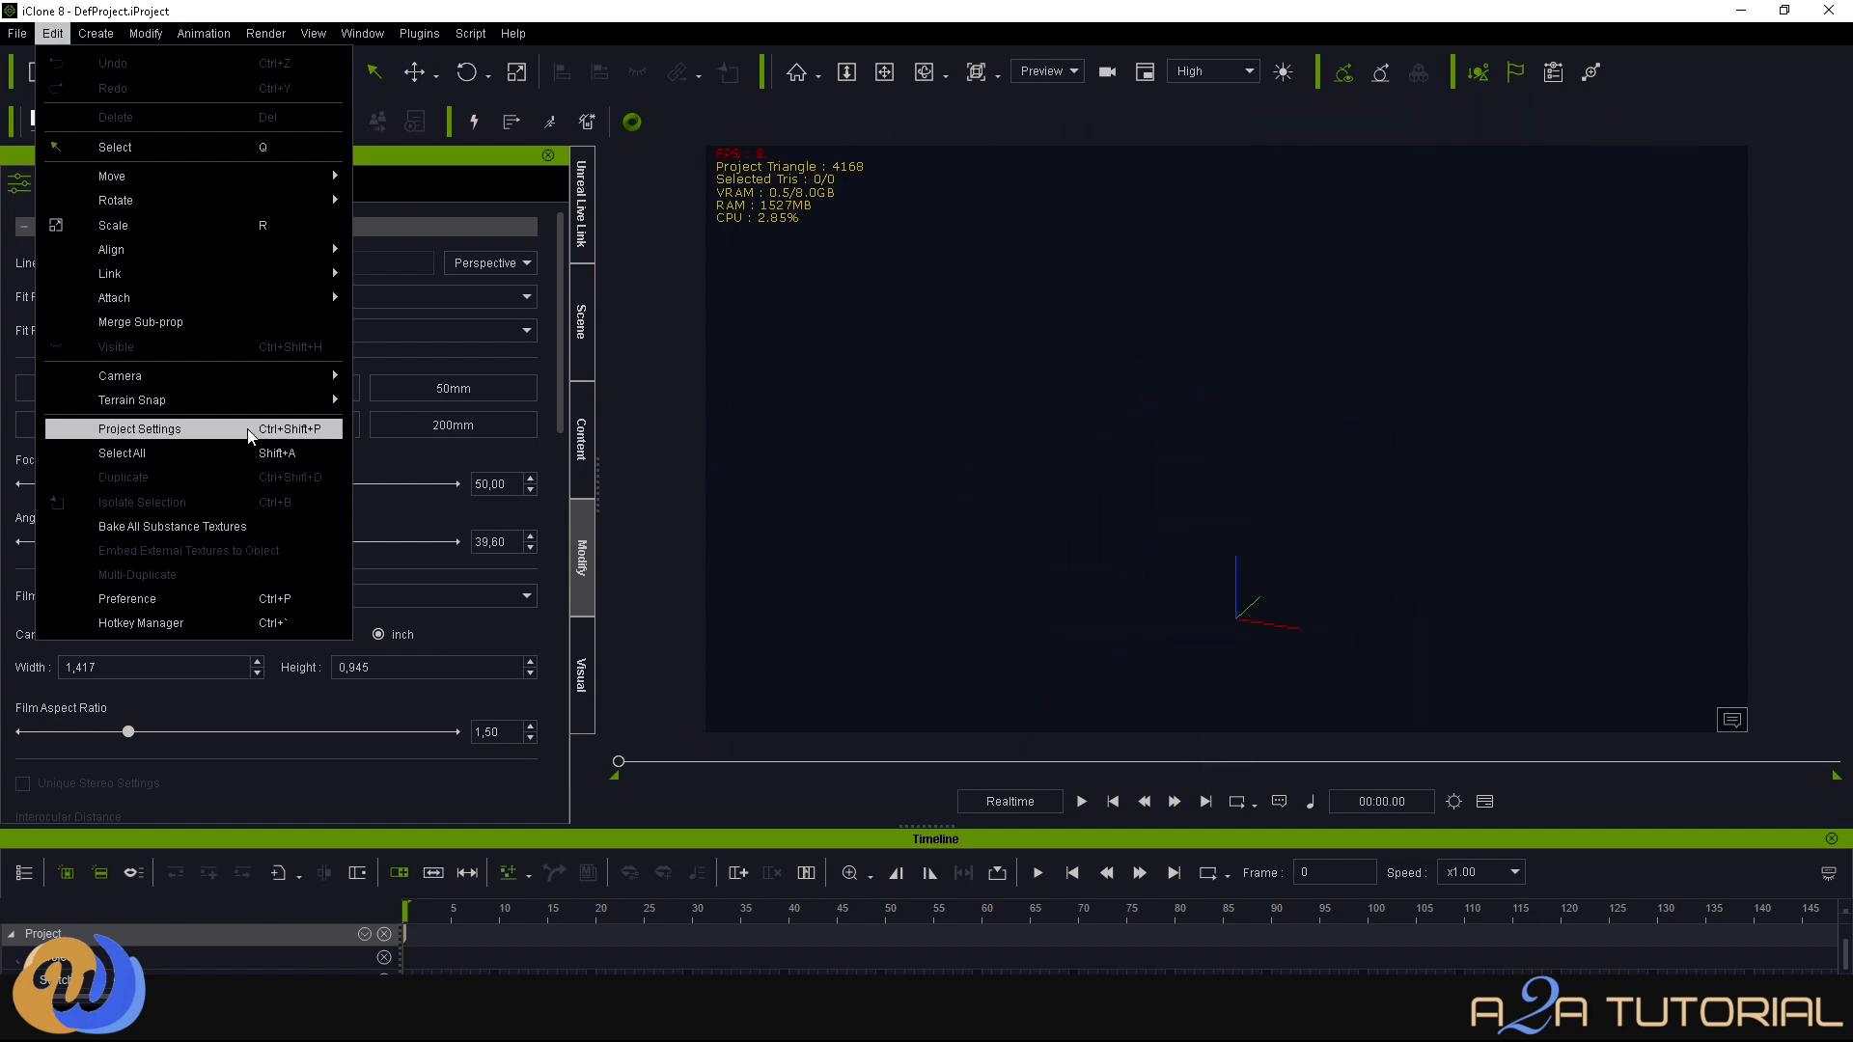
click(140, 428)
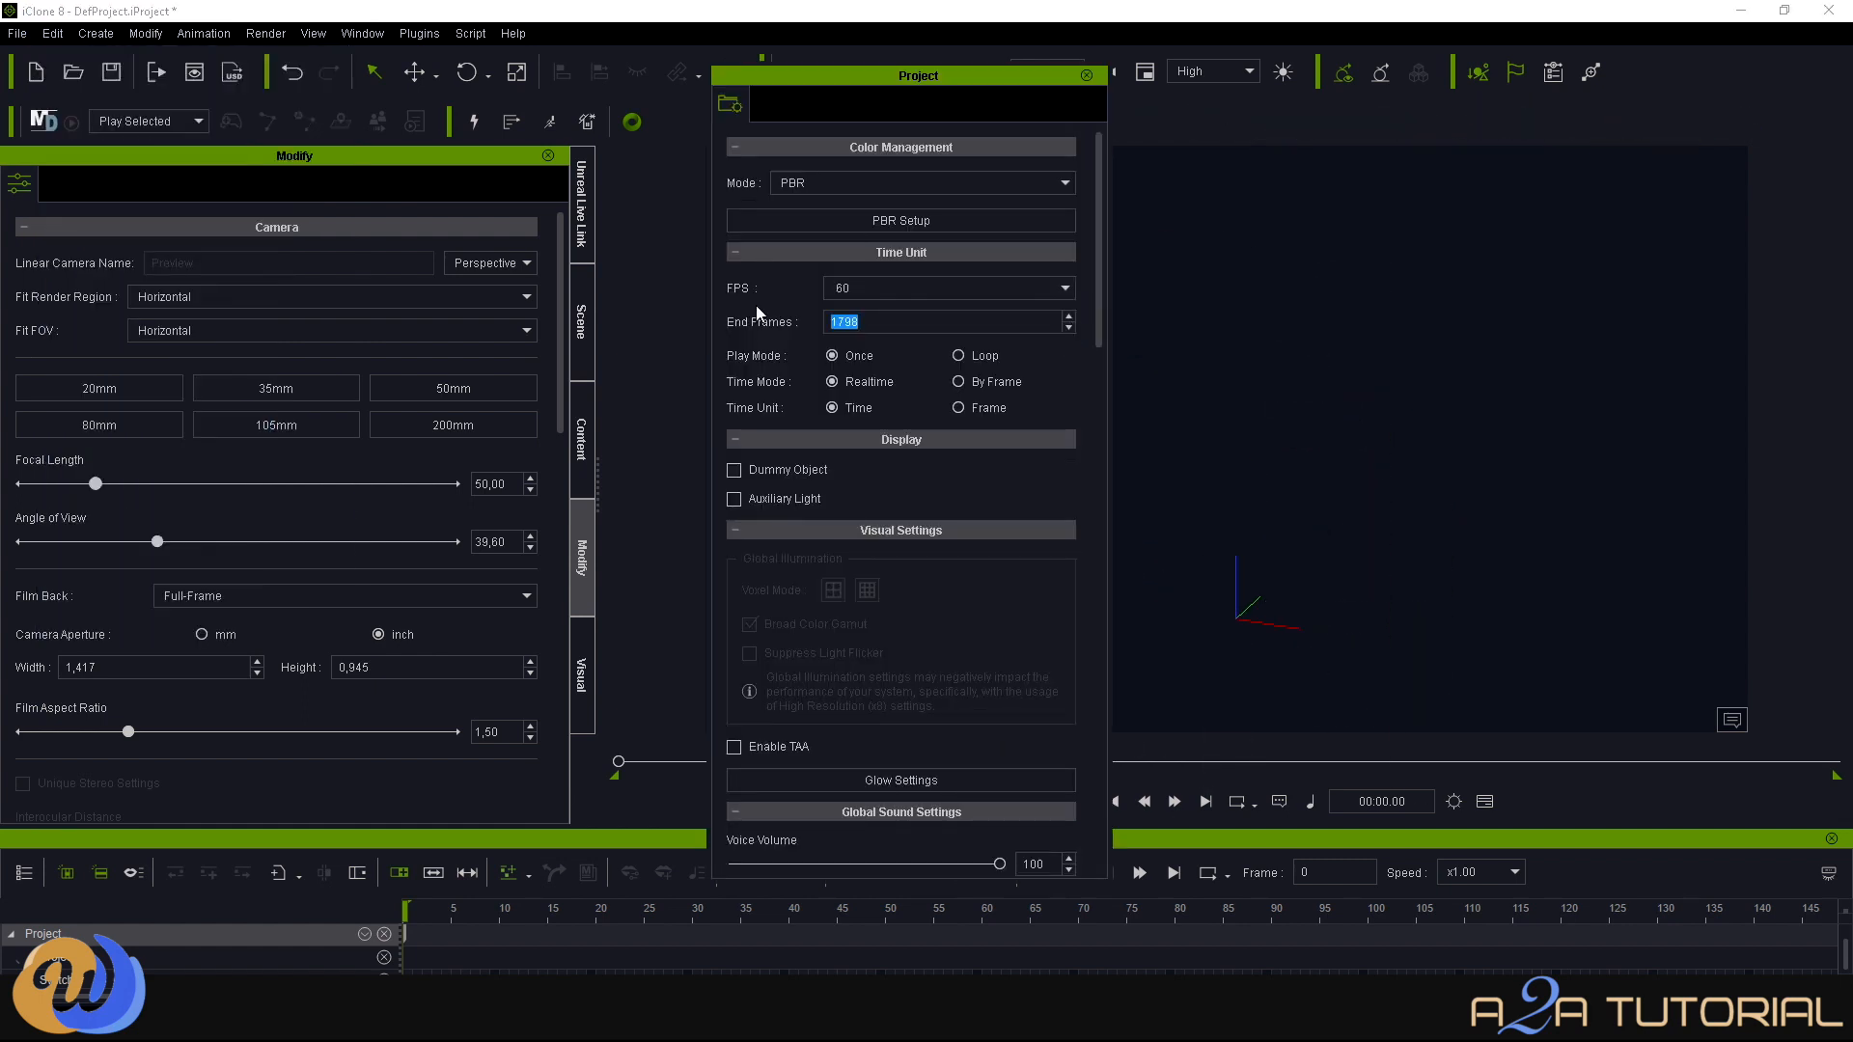
text(3000)
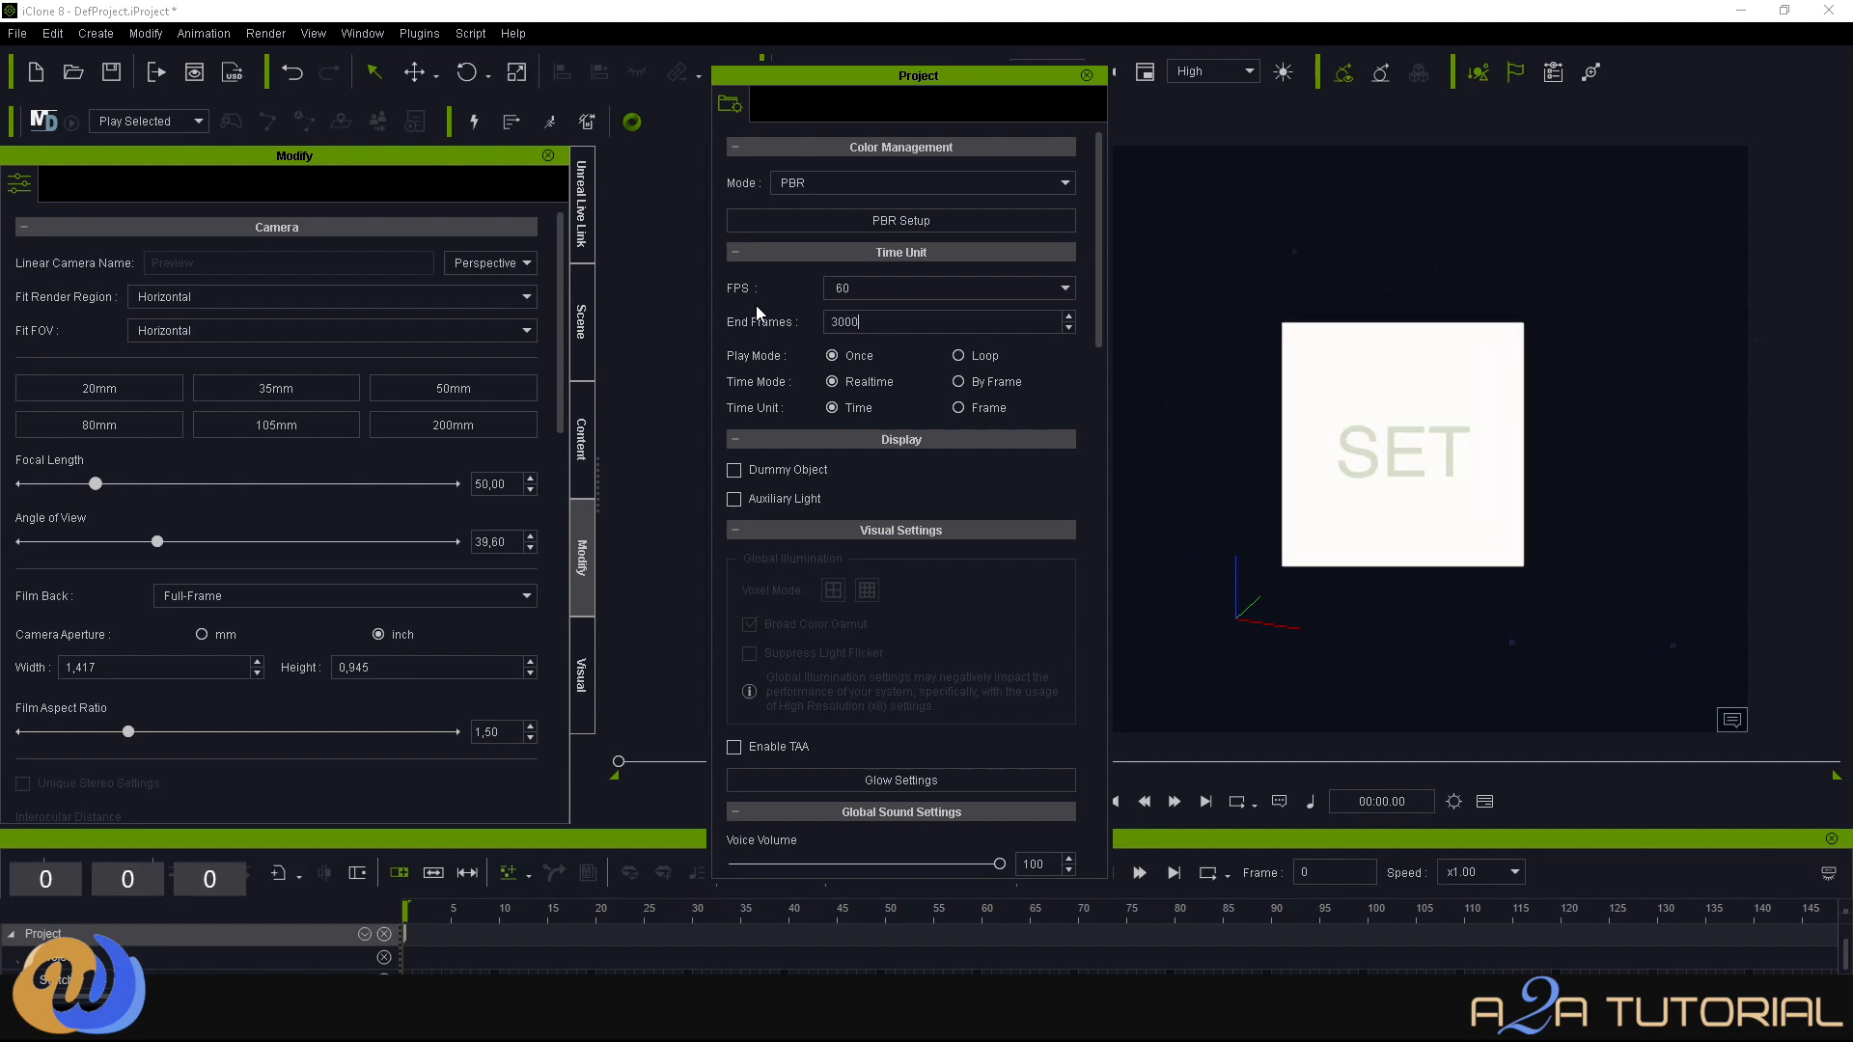
key(Return)
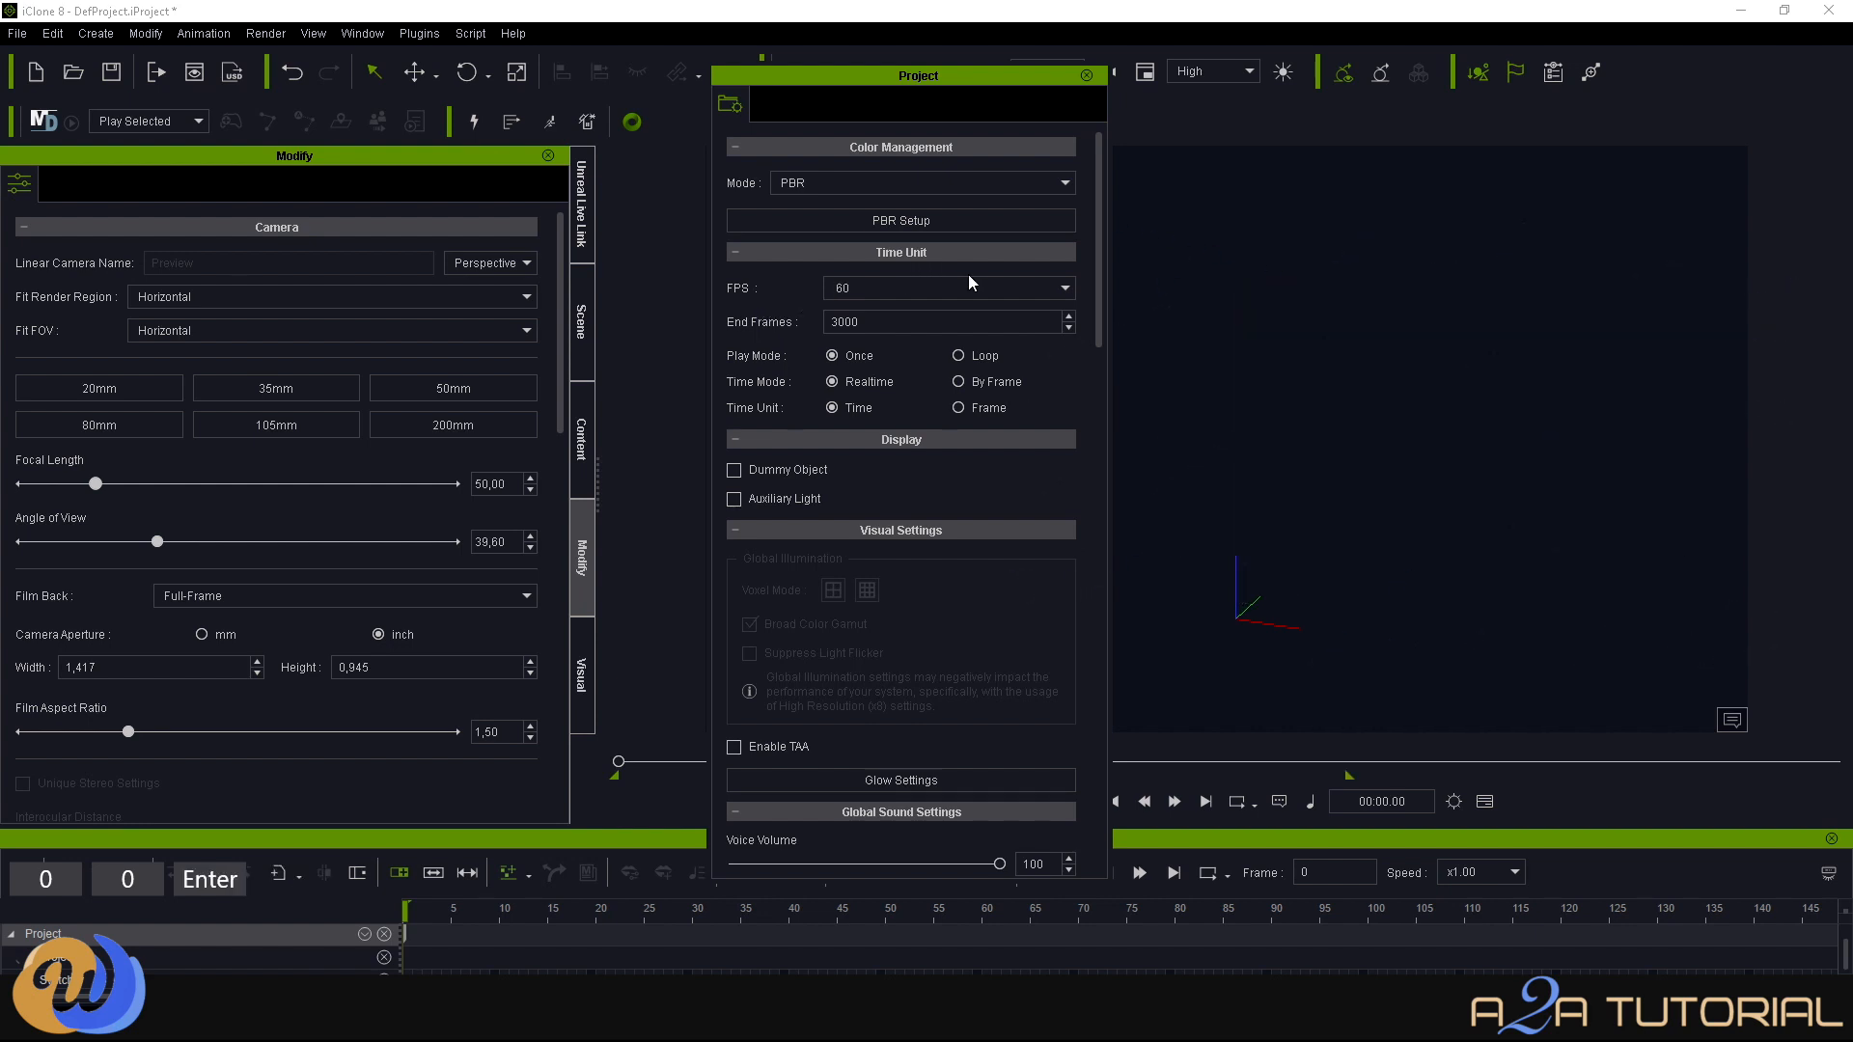
Set the project's frame rate to 24 FPS and close the project settings.
click(1065, 290)
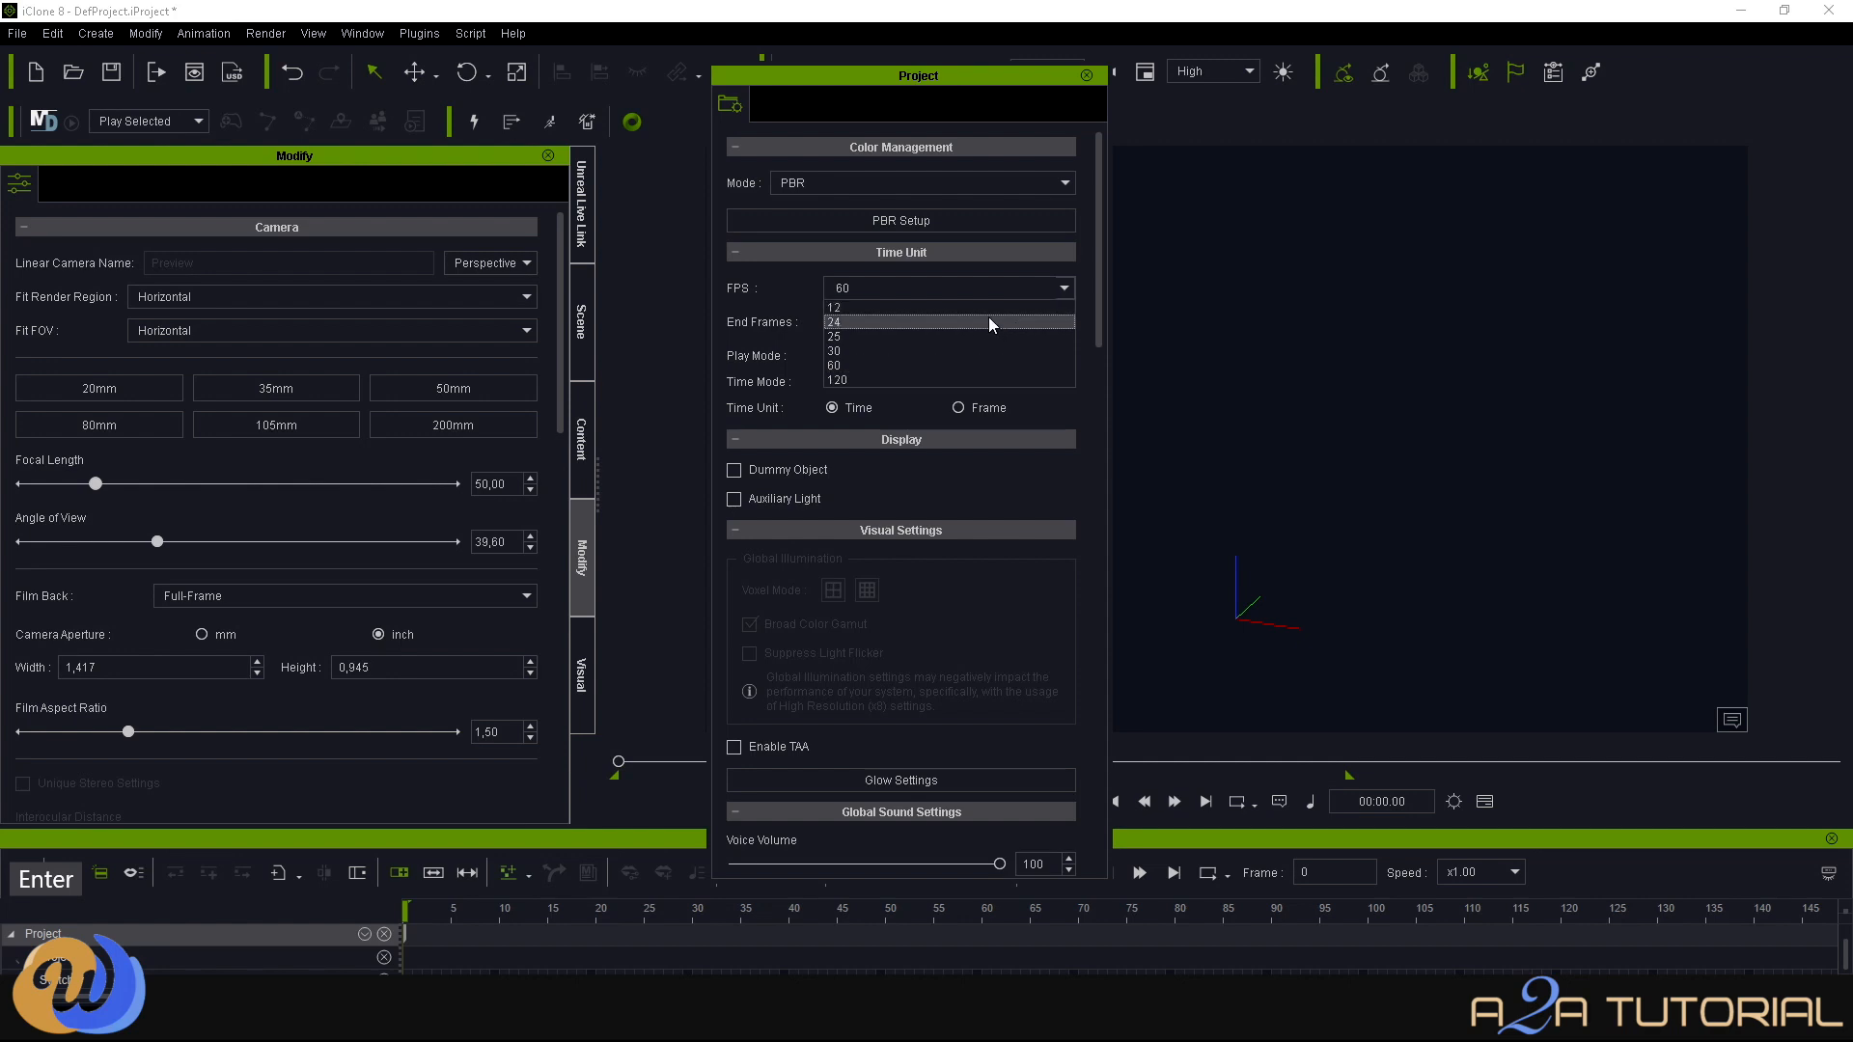
click(929, 325)
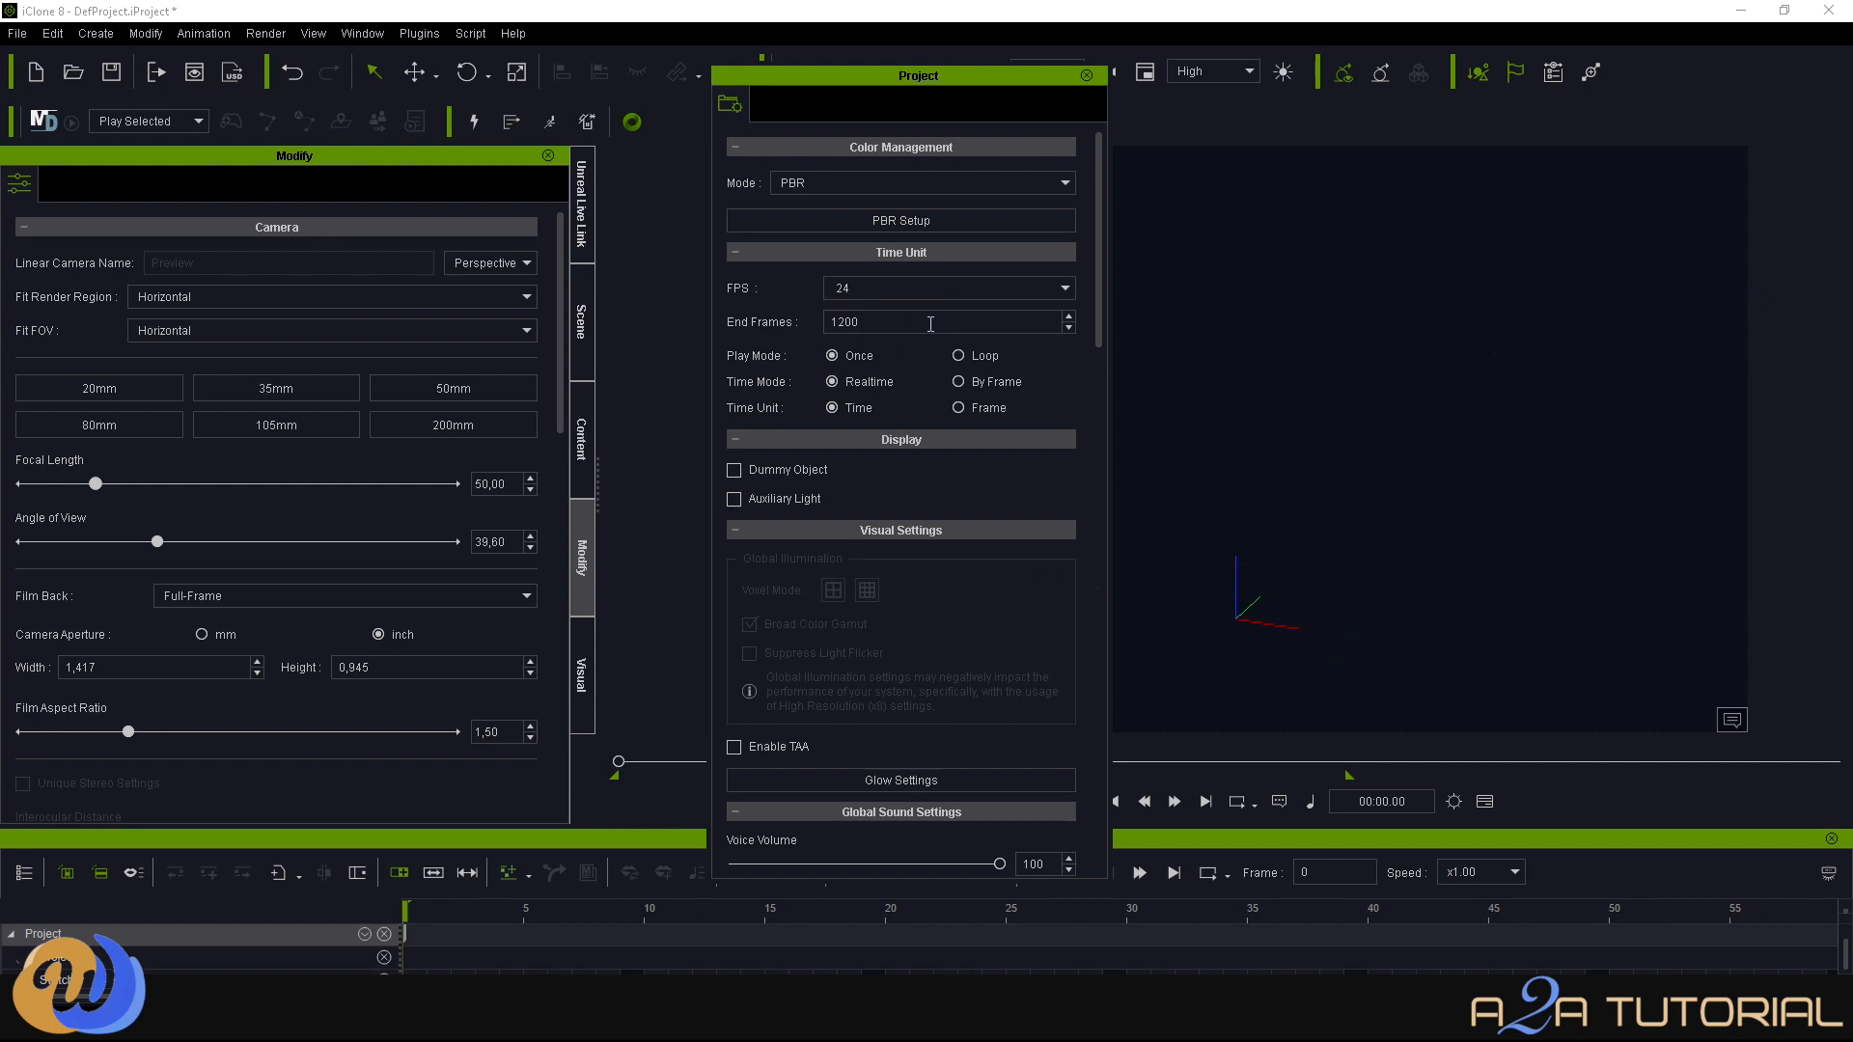
click(1087, 76)
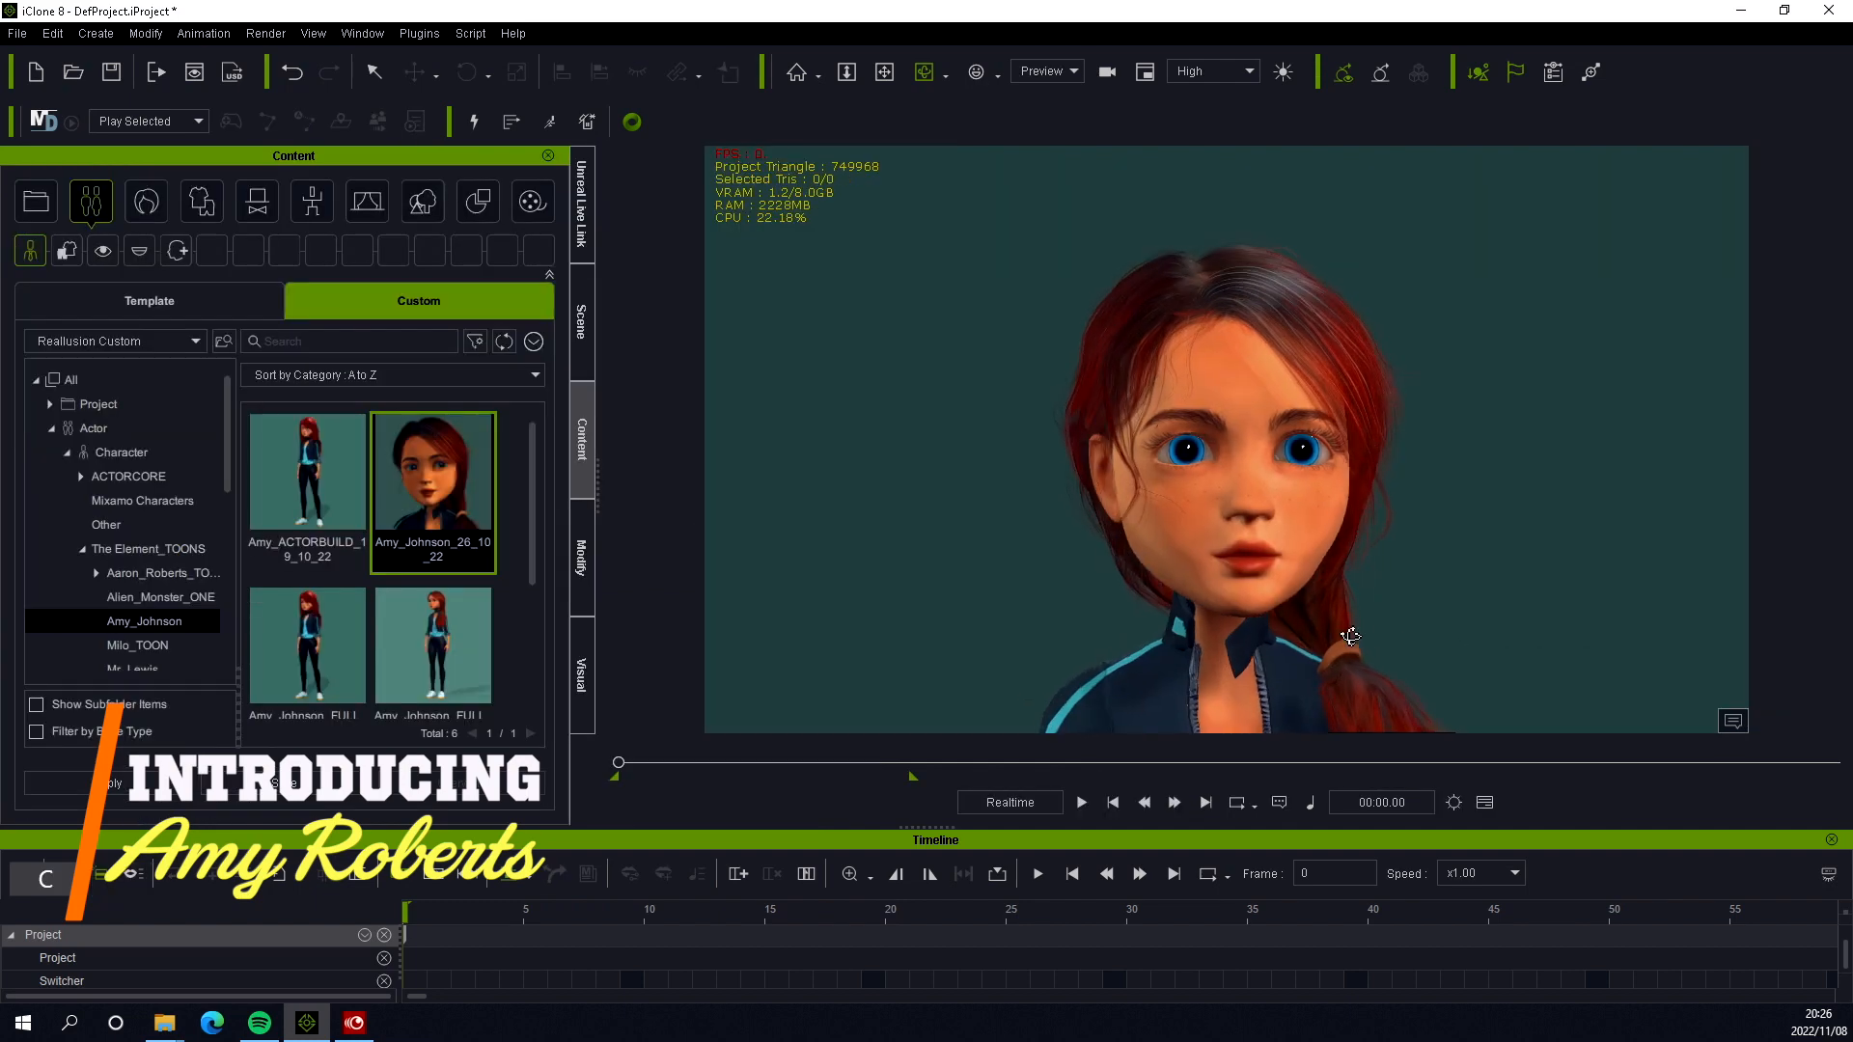
Show the character's Expression track in the timeline and expand it together with its Expression Layer.
right_drag(1350, 636, 1780, 662)
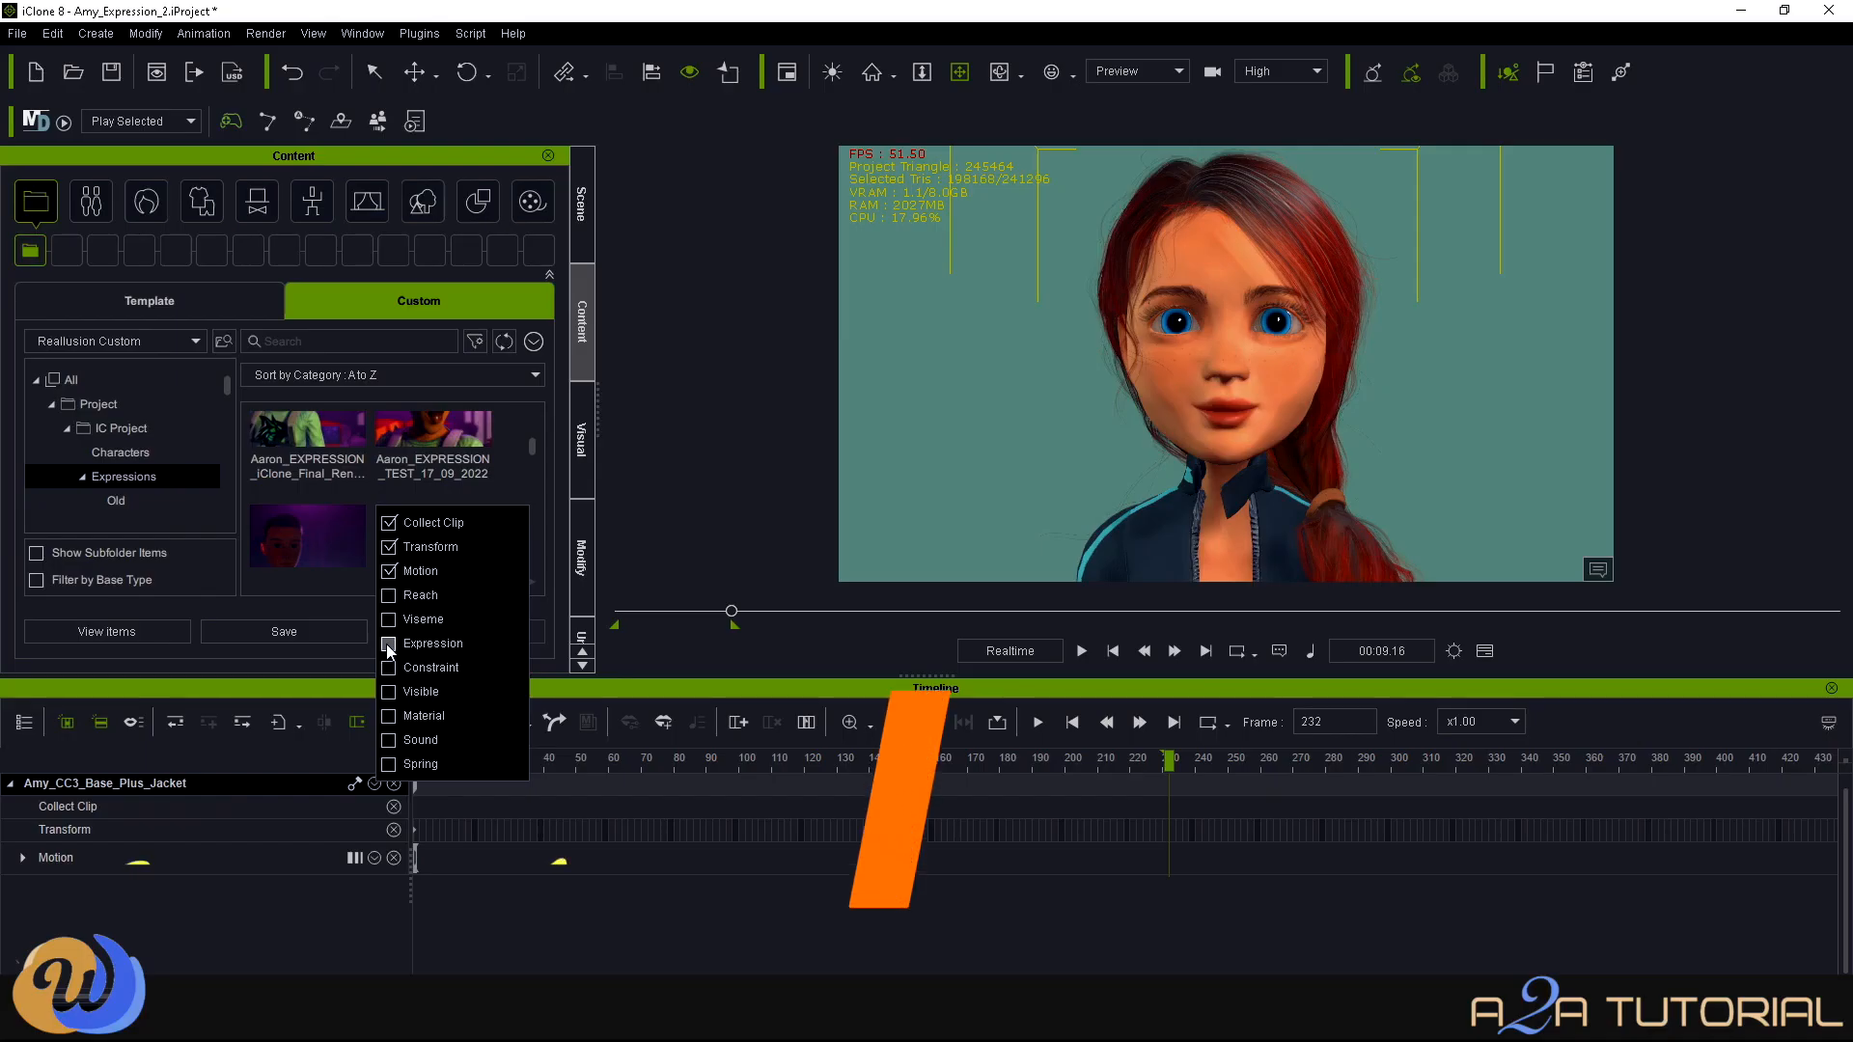
click(389, 643)
click(25, 890)
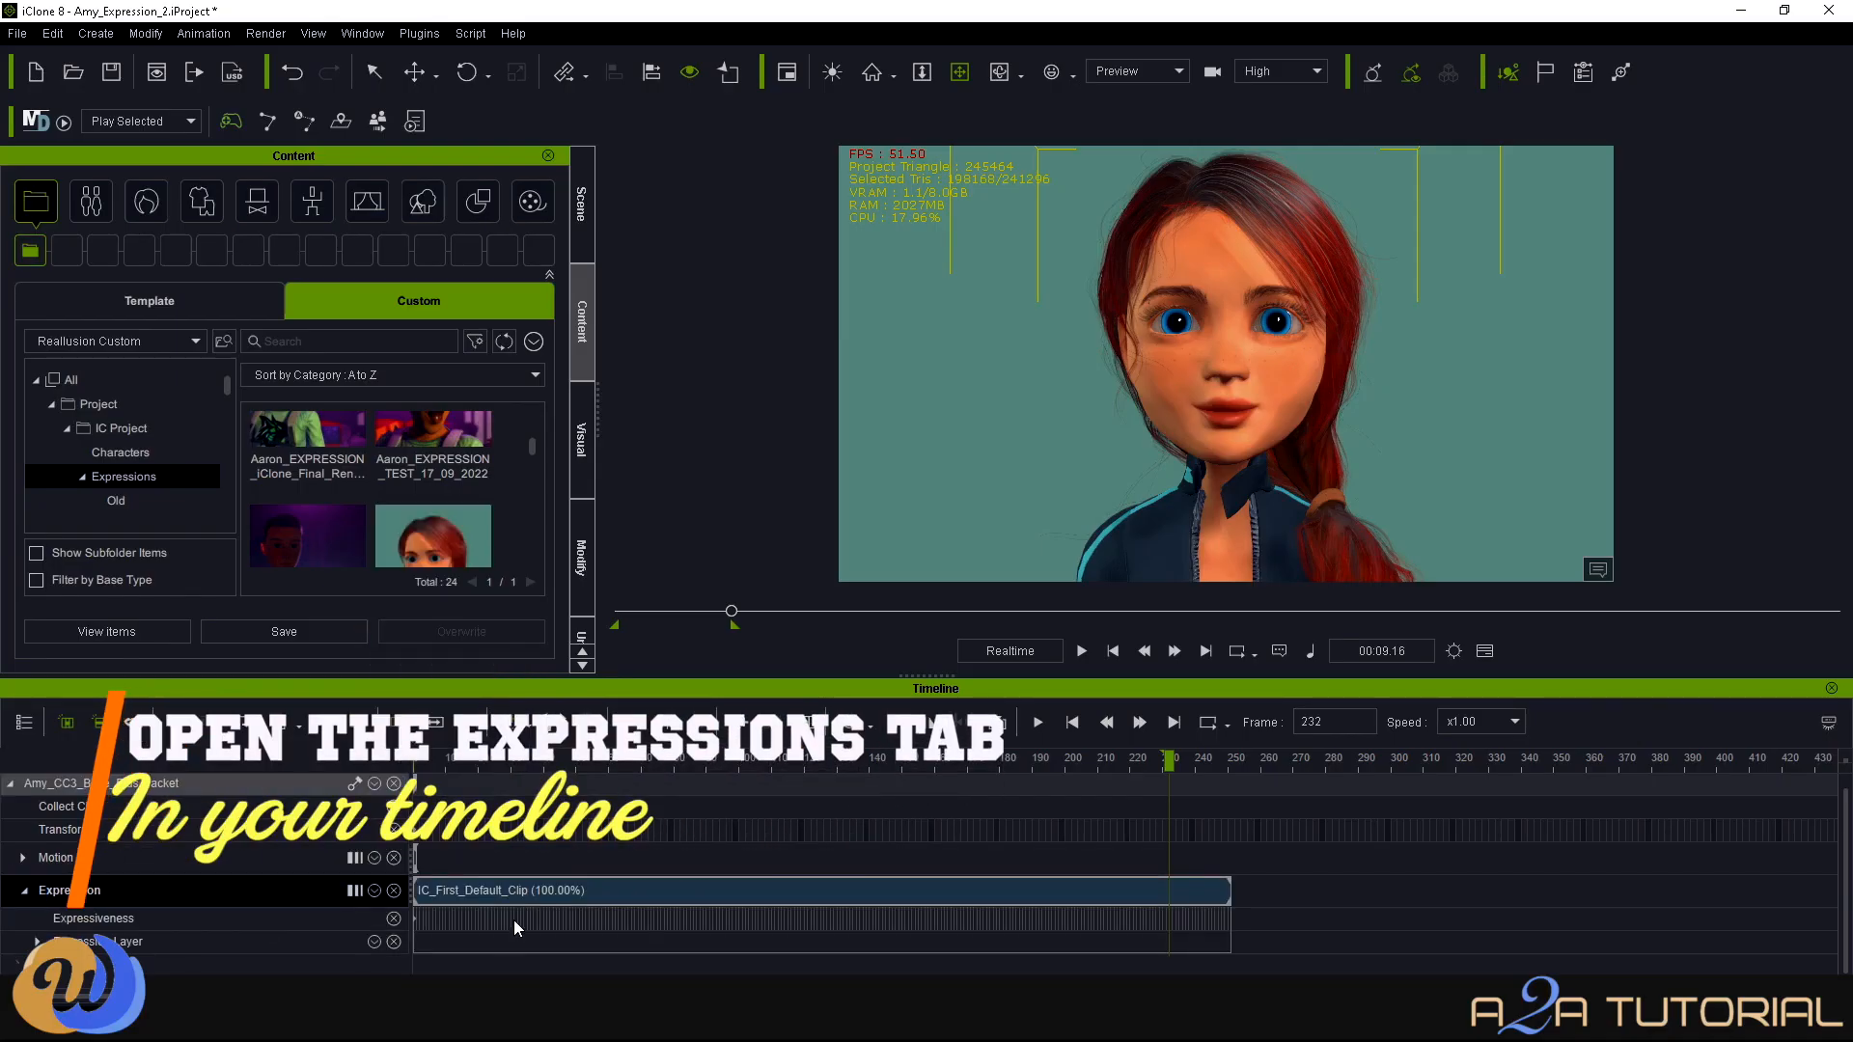
click(37, 941)
scroll(632, 912, down, 1)
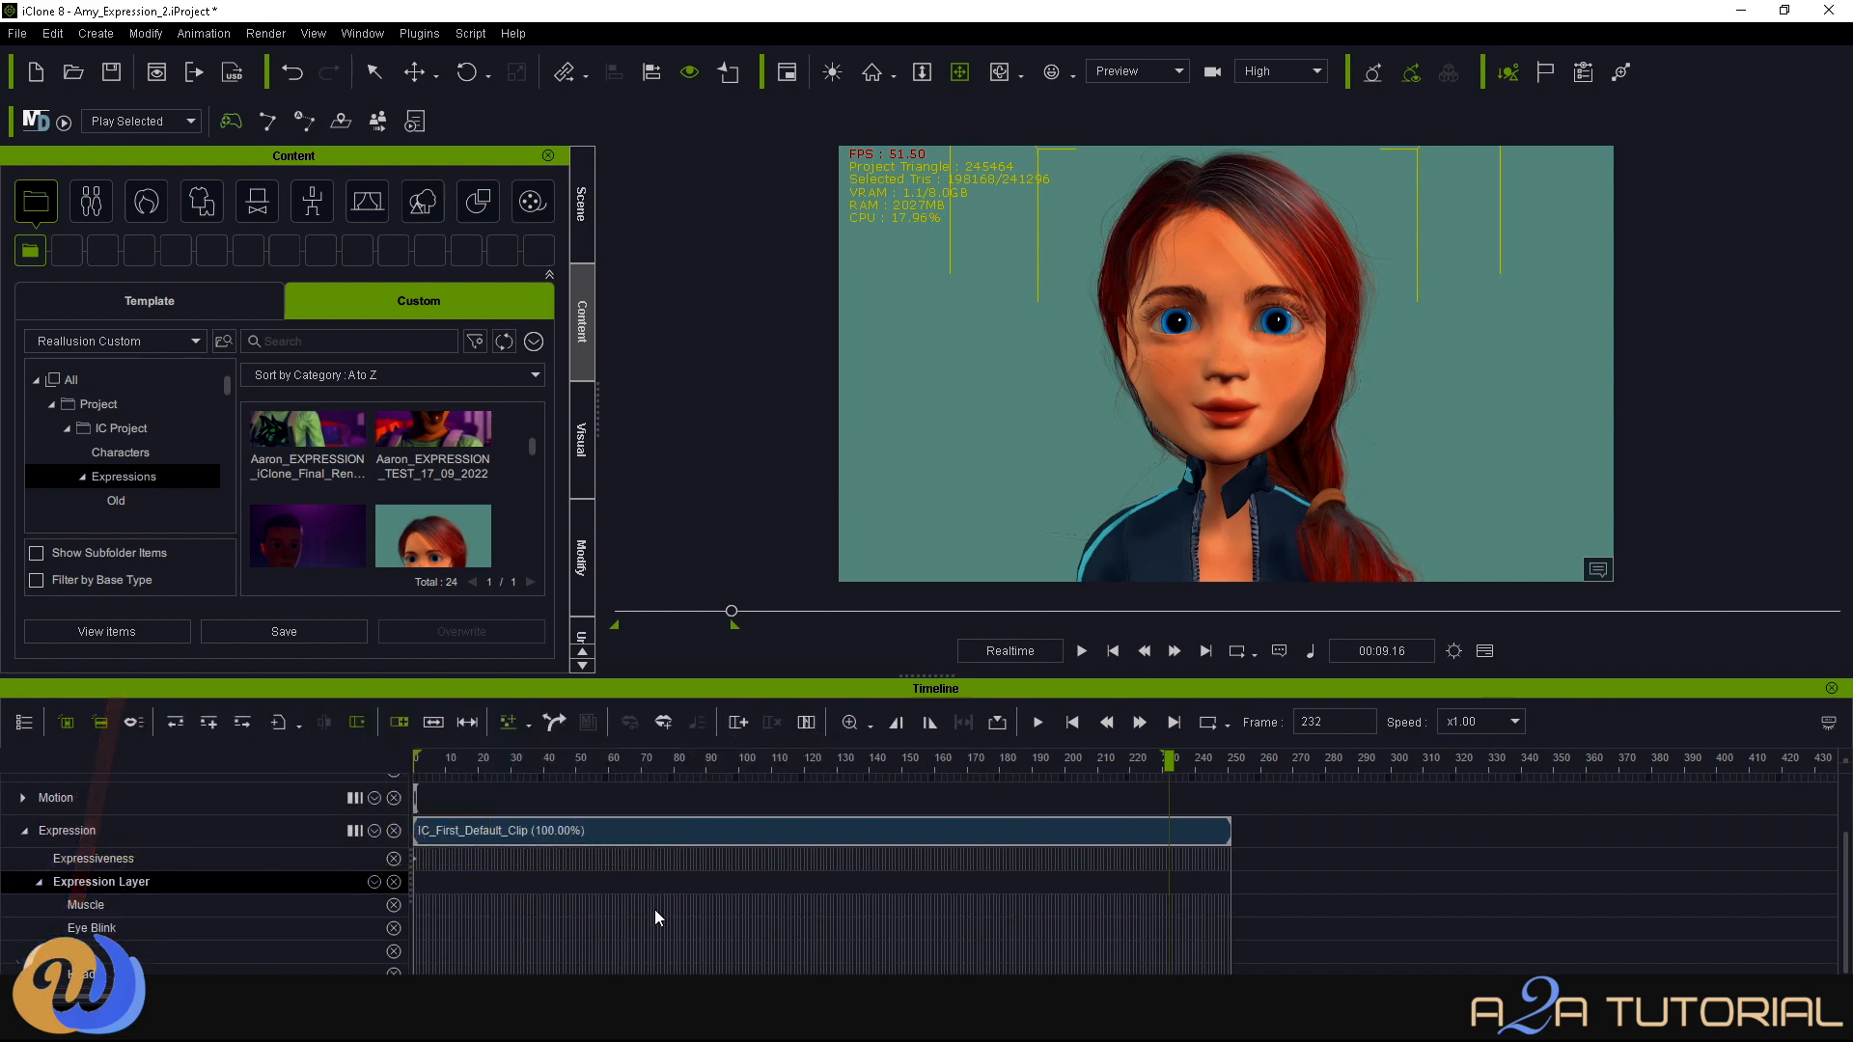
scroll(654, 909, up, 1)
scroll(654, 909, down, 1)
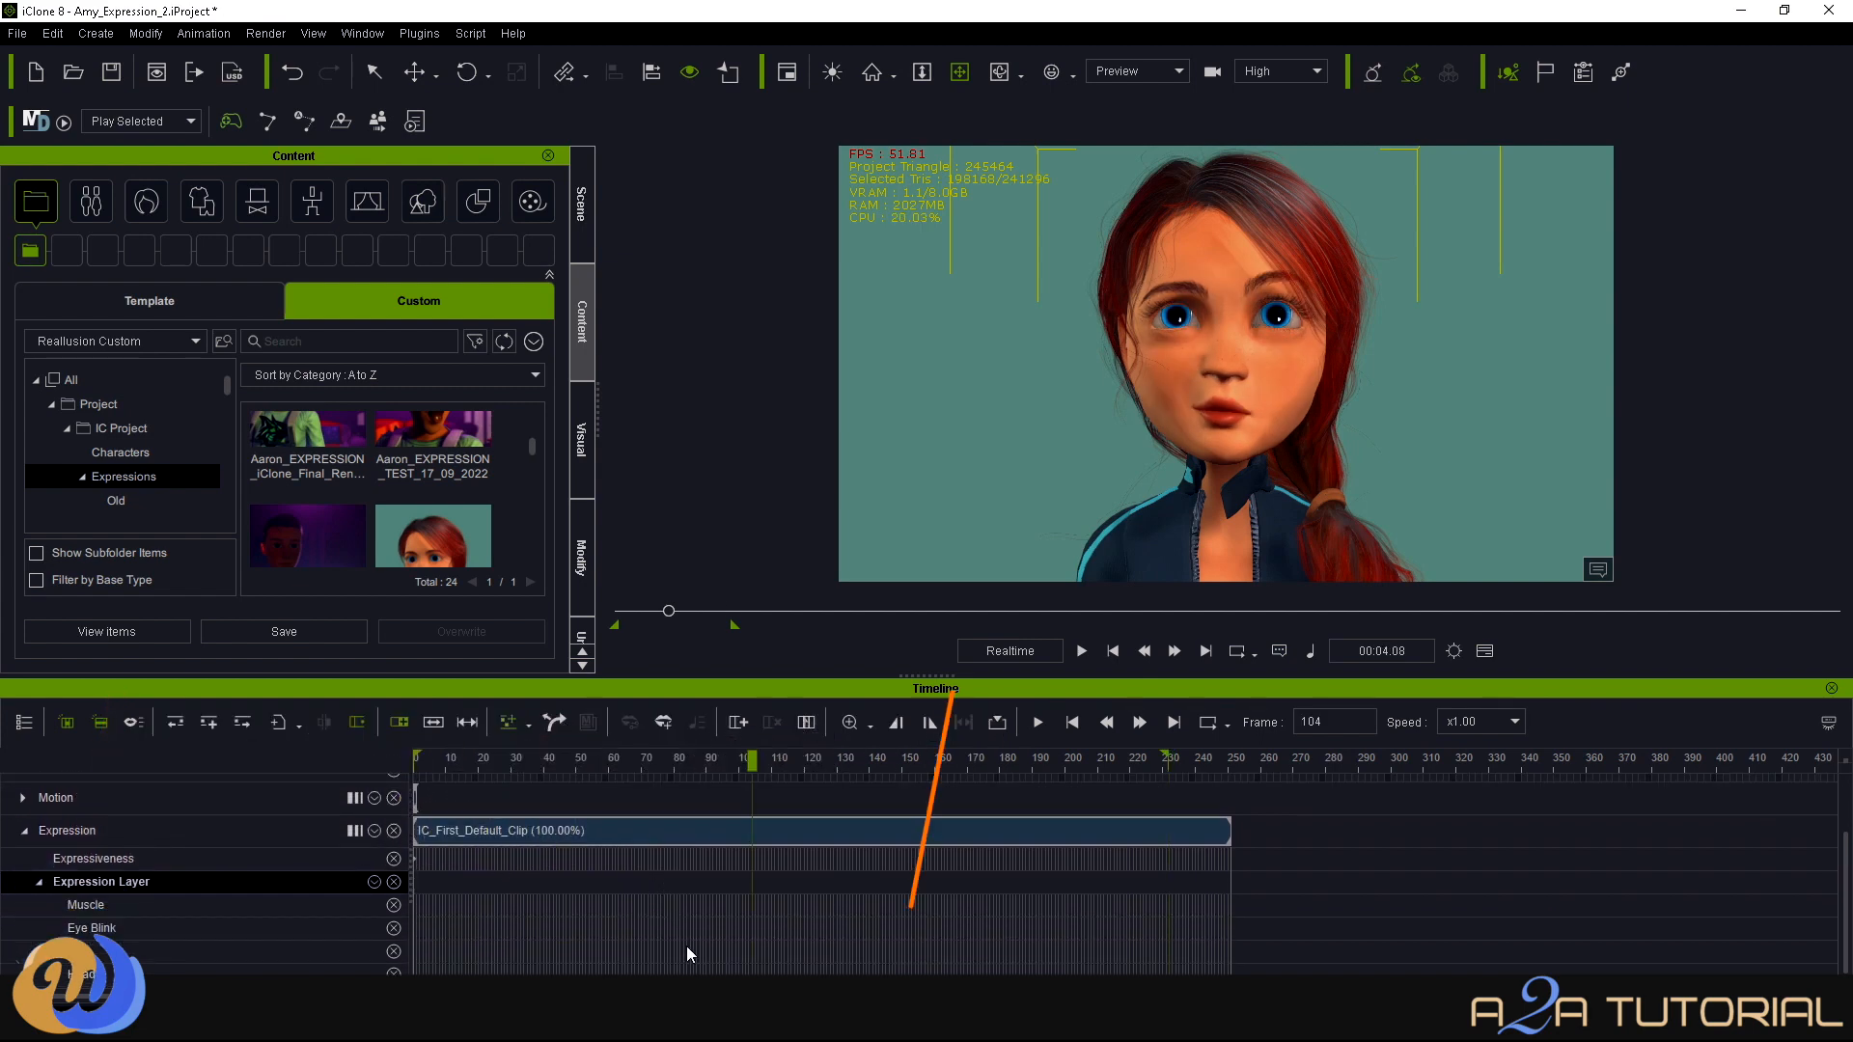
Add Expression Layer keys at frames 84 and 91, with the Face Key editor open.
alt+scroll(686, 947, up, 4)
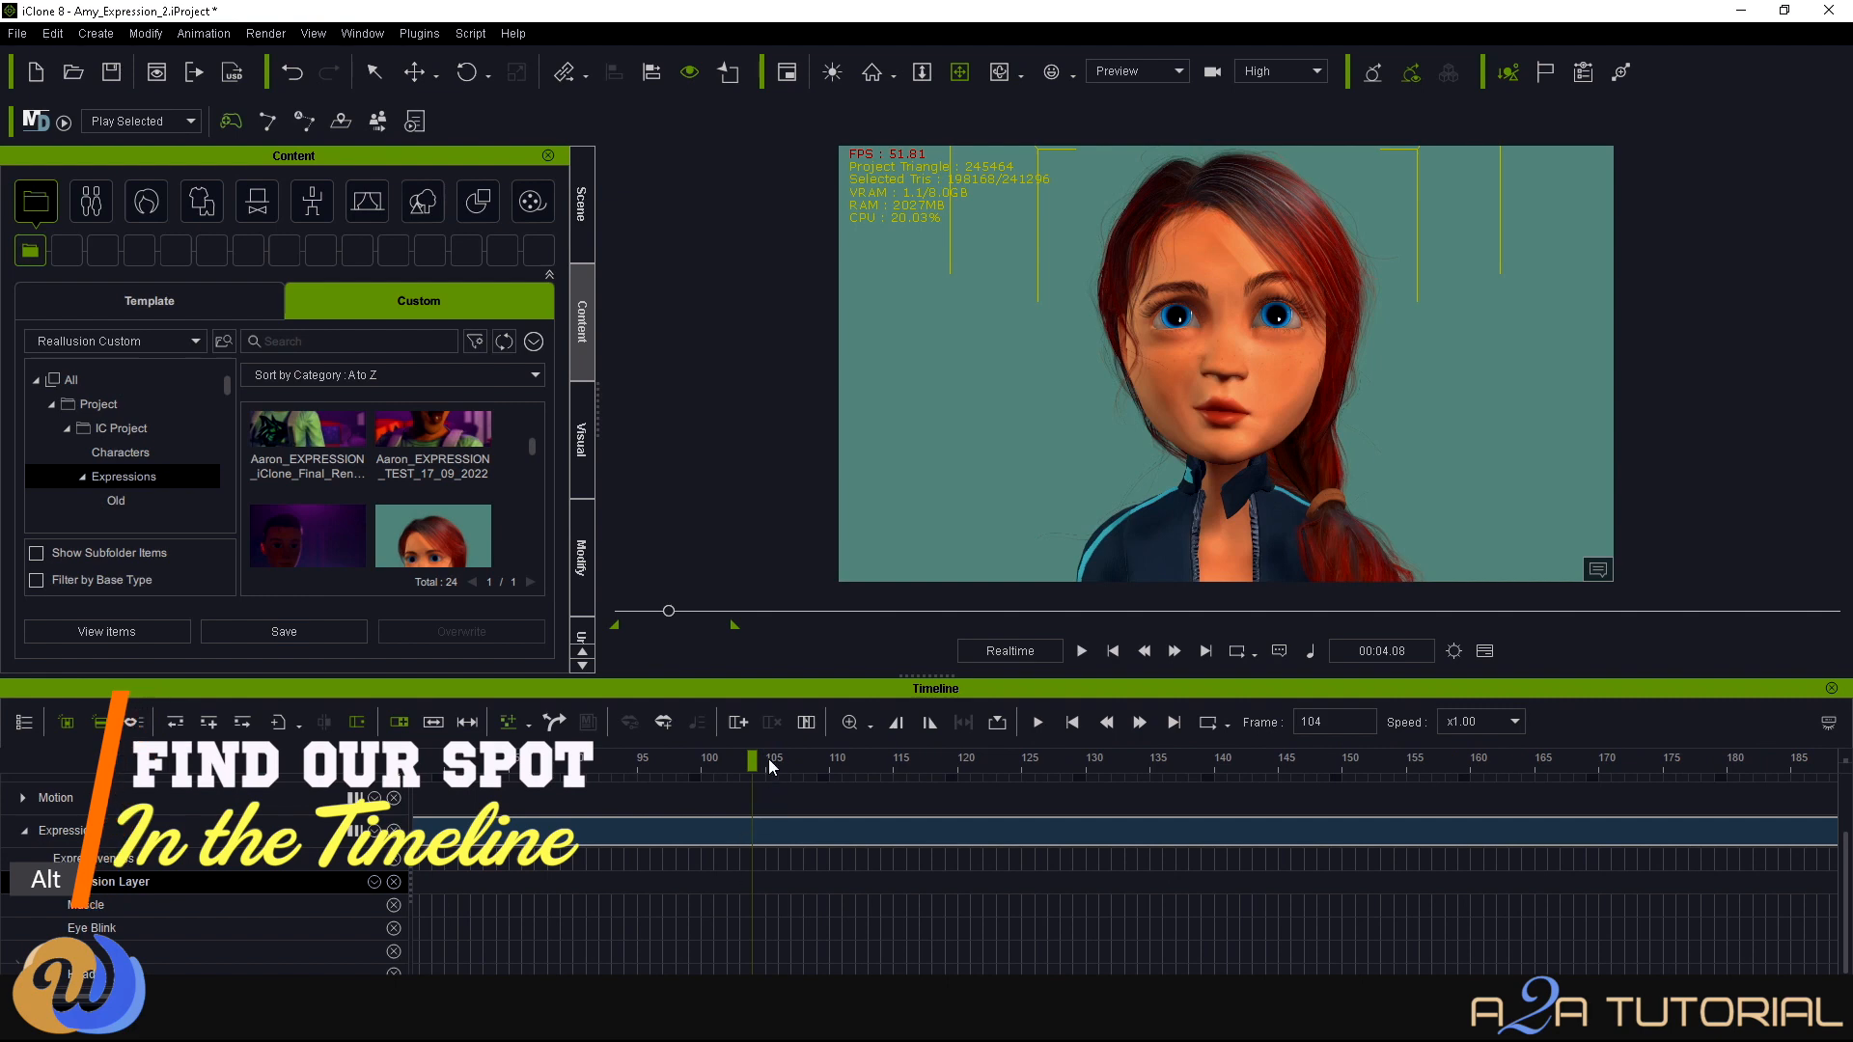
click(509, 762)
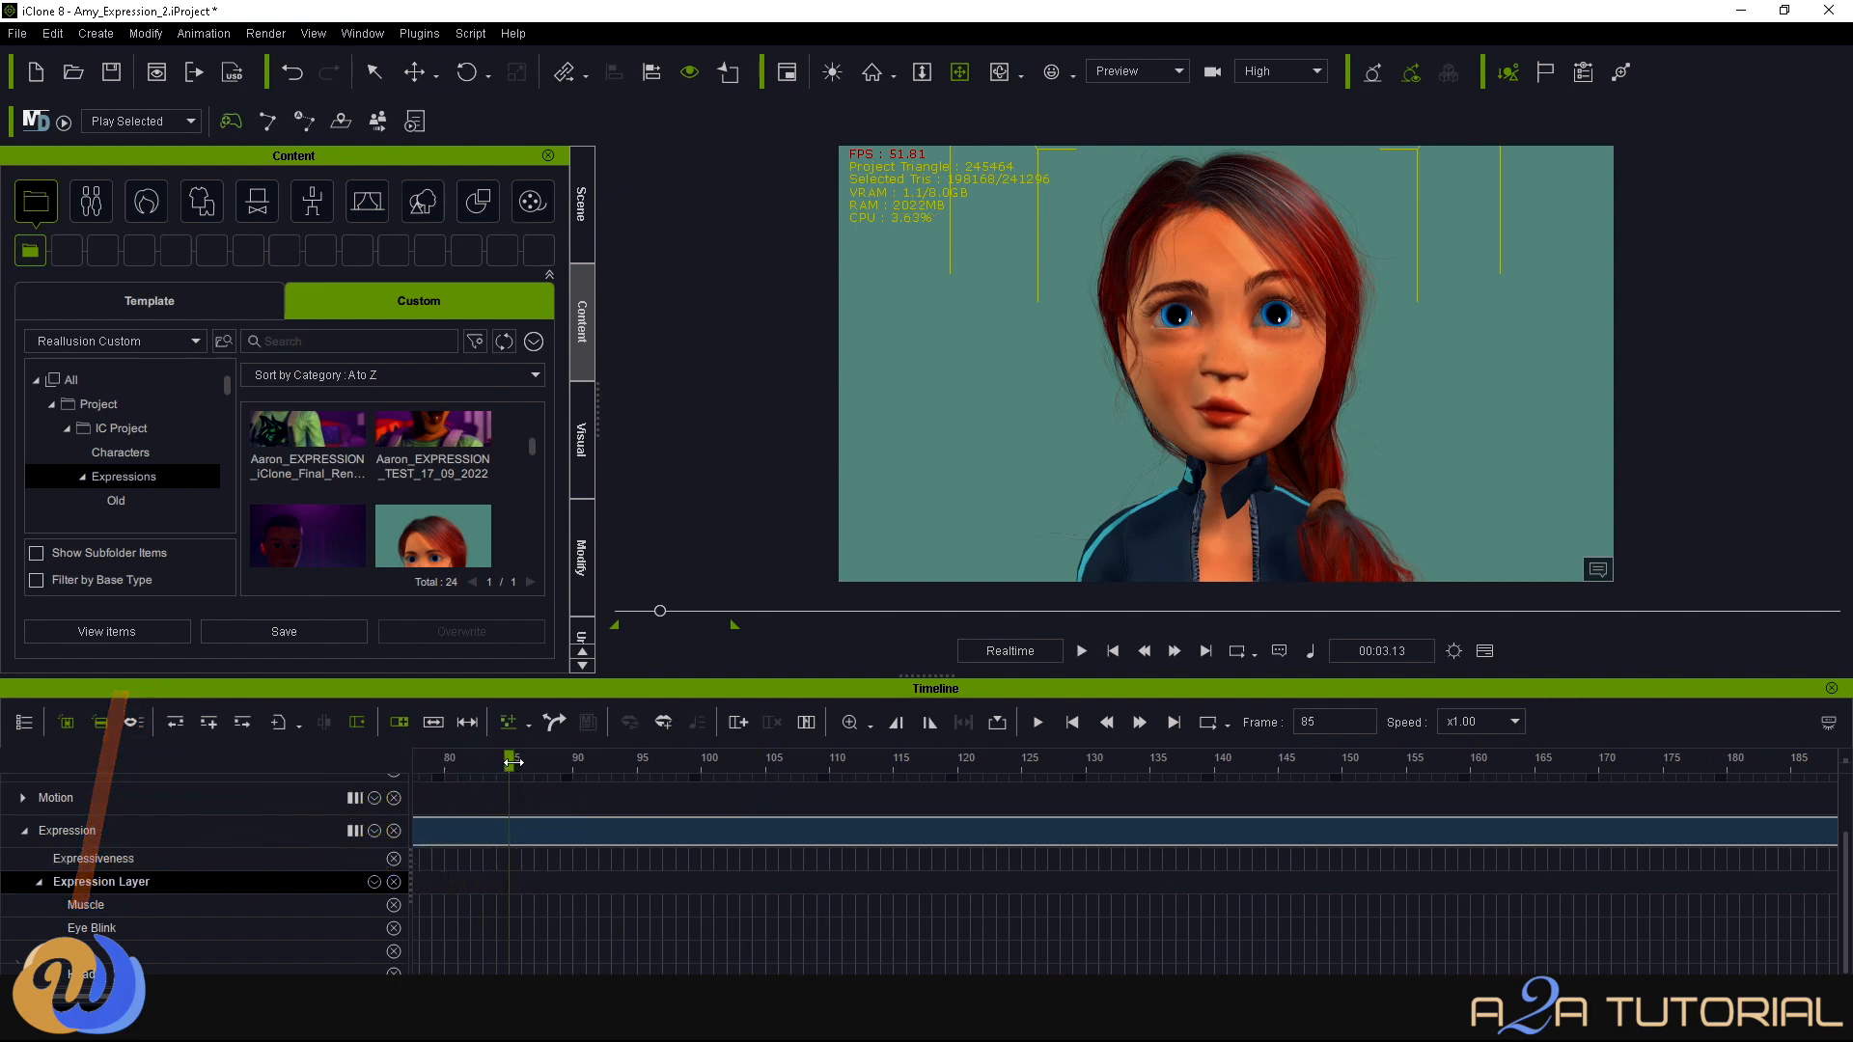
double_click(508, 880)
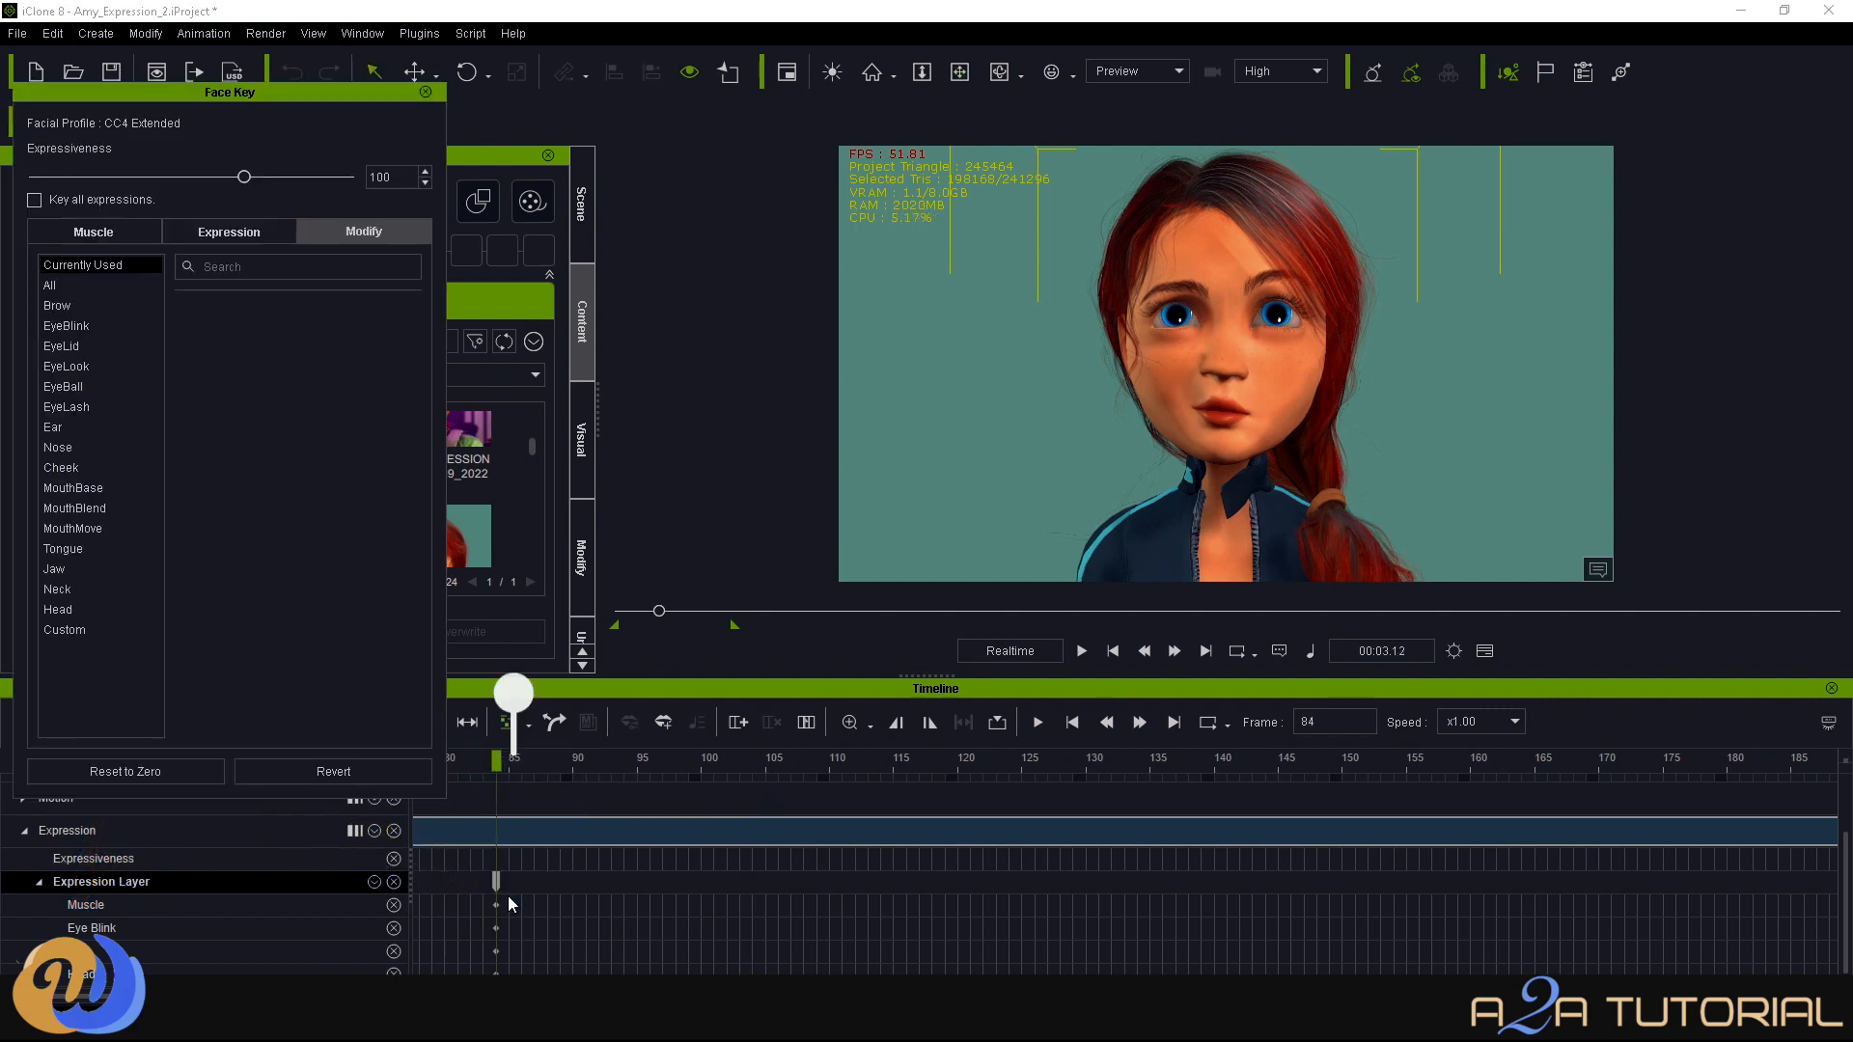
double_click(1307, 723)
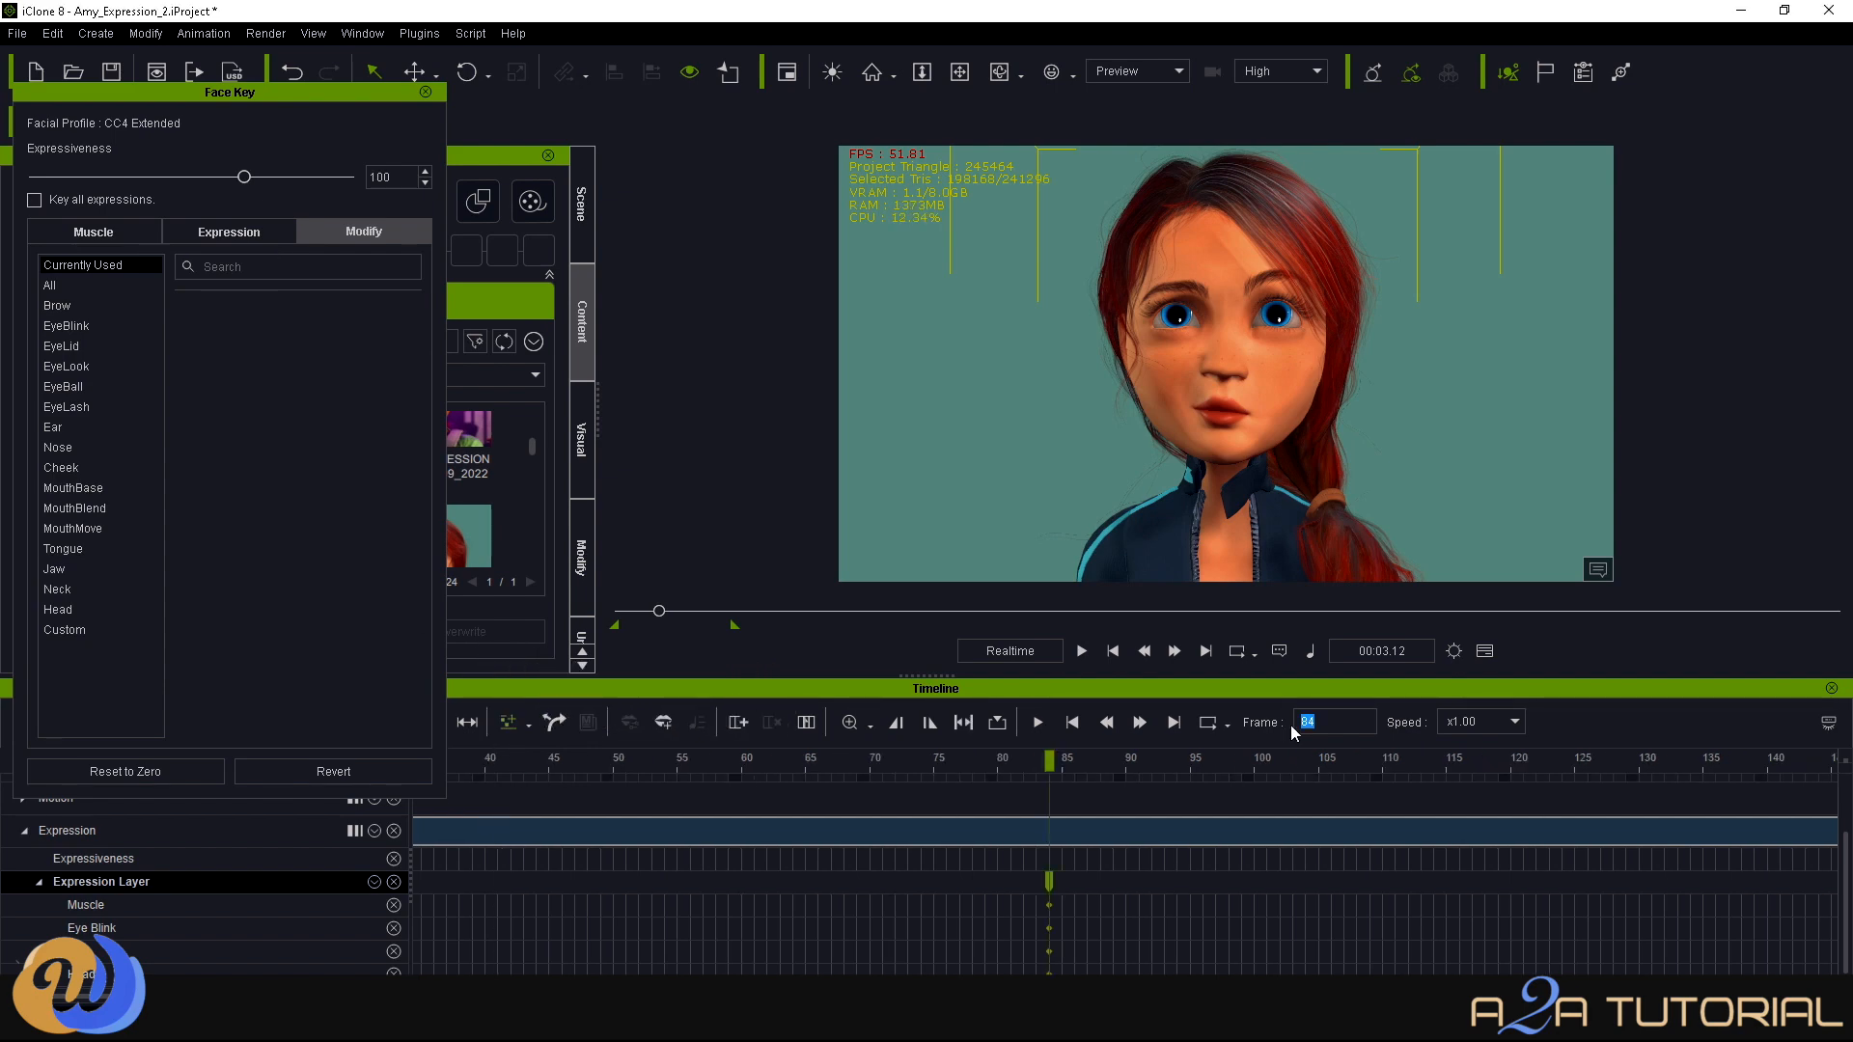
text(91)
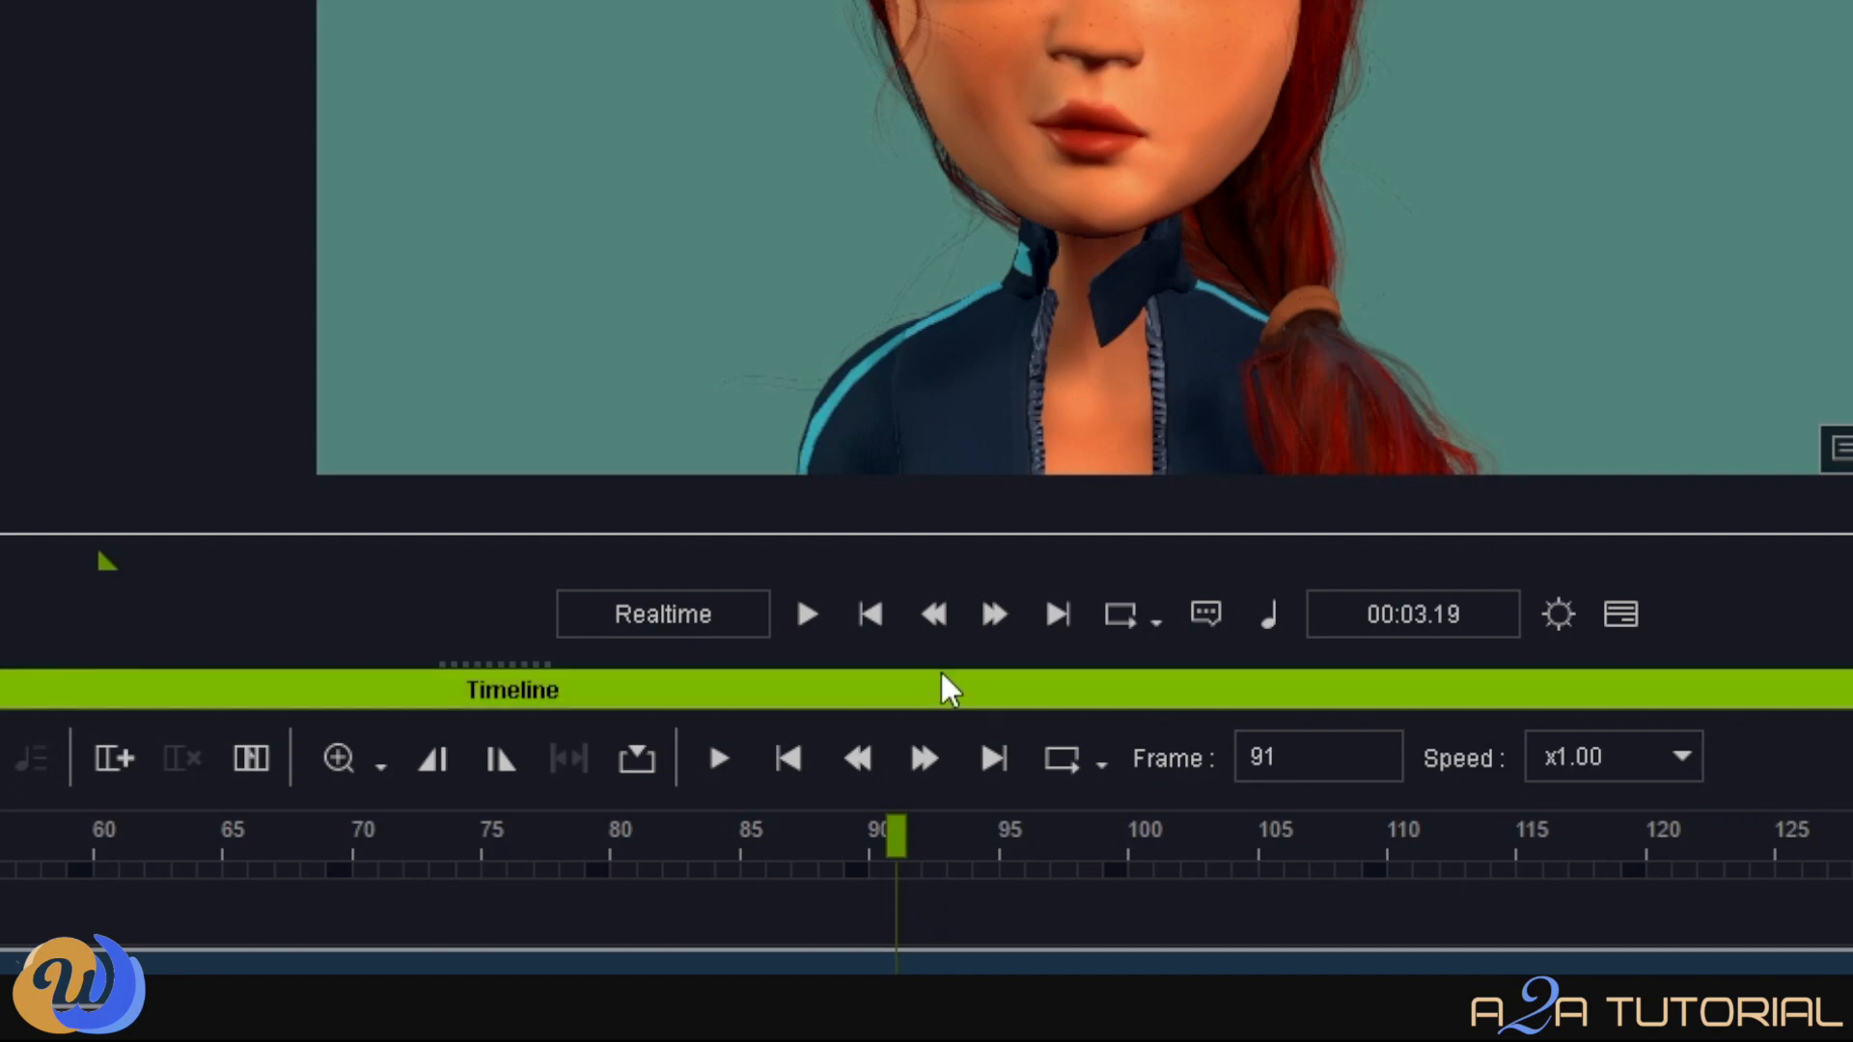
drag(943, 662, 923, 450)
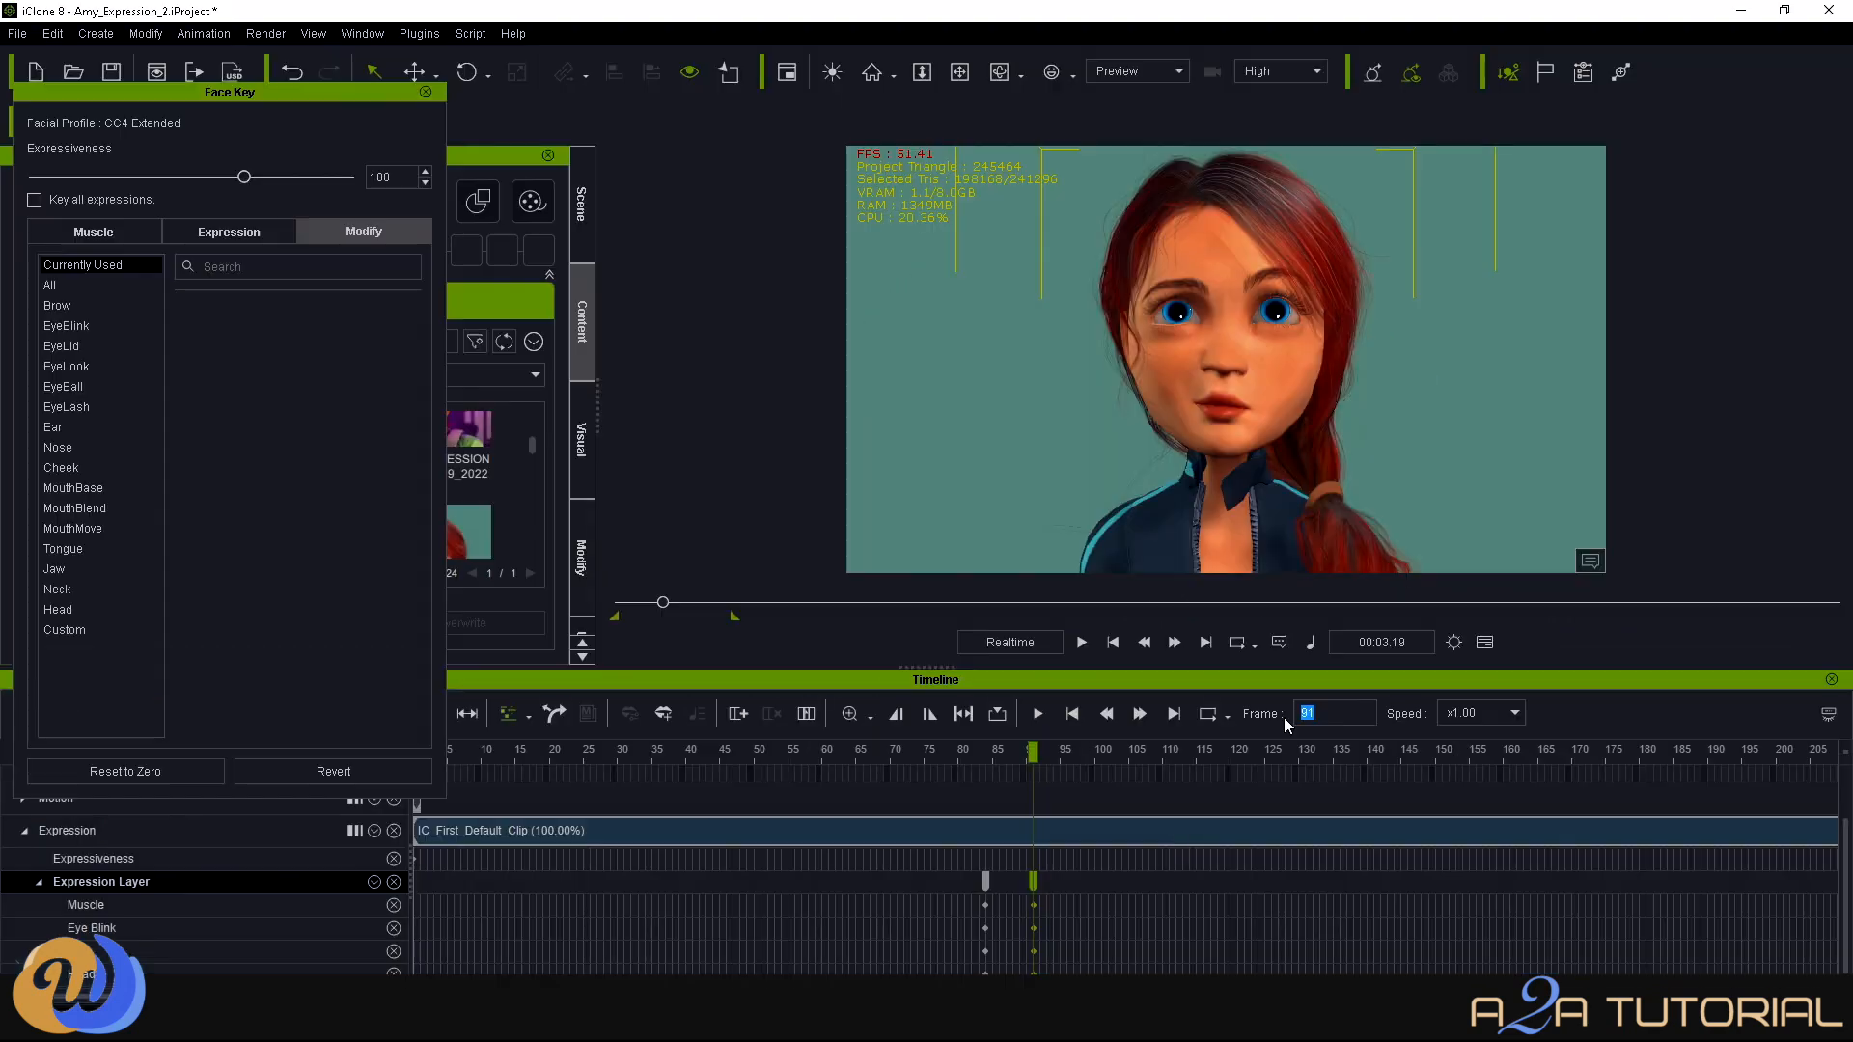
Add an Expression Layer key at frame 114 for the end of the head turn.
text(114)
key(Return)
click(1125, 880)
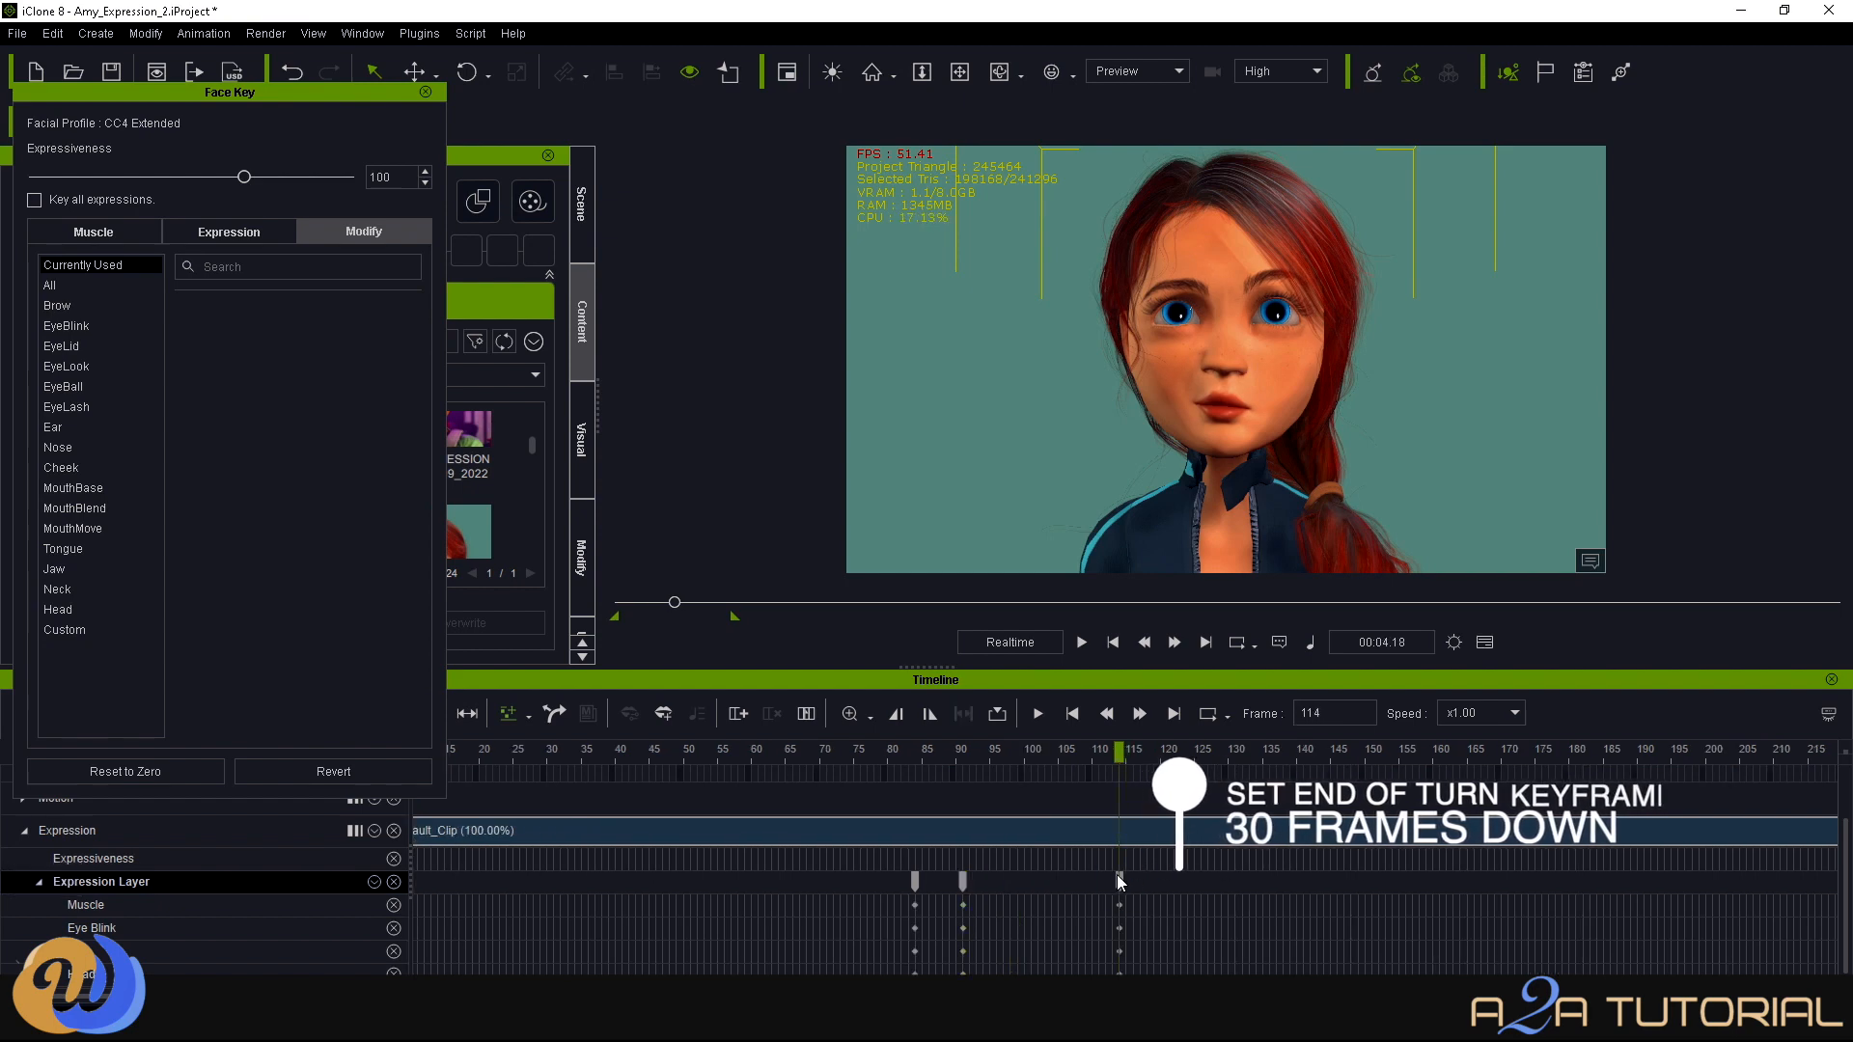
click(959, 758)
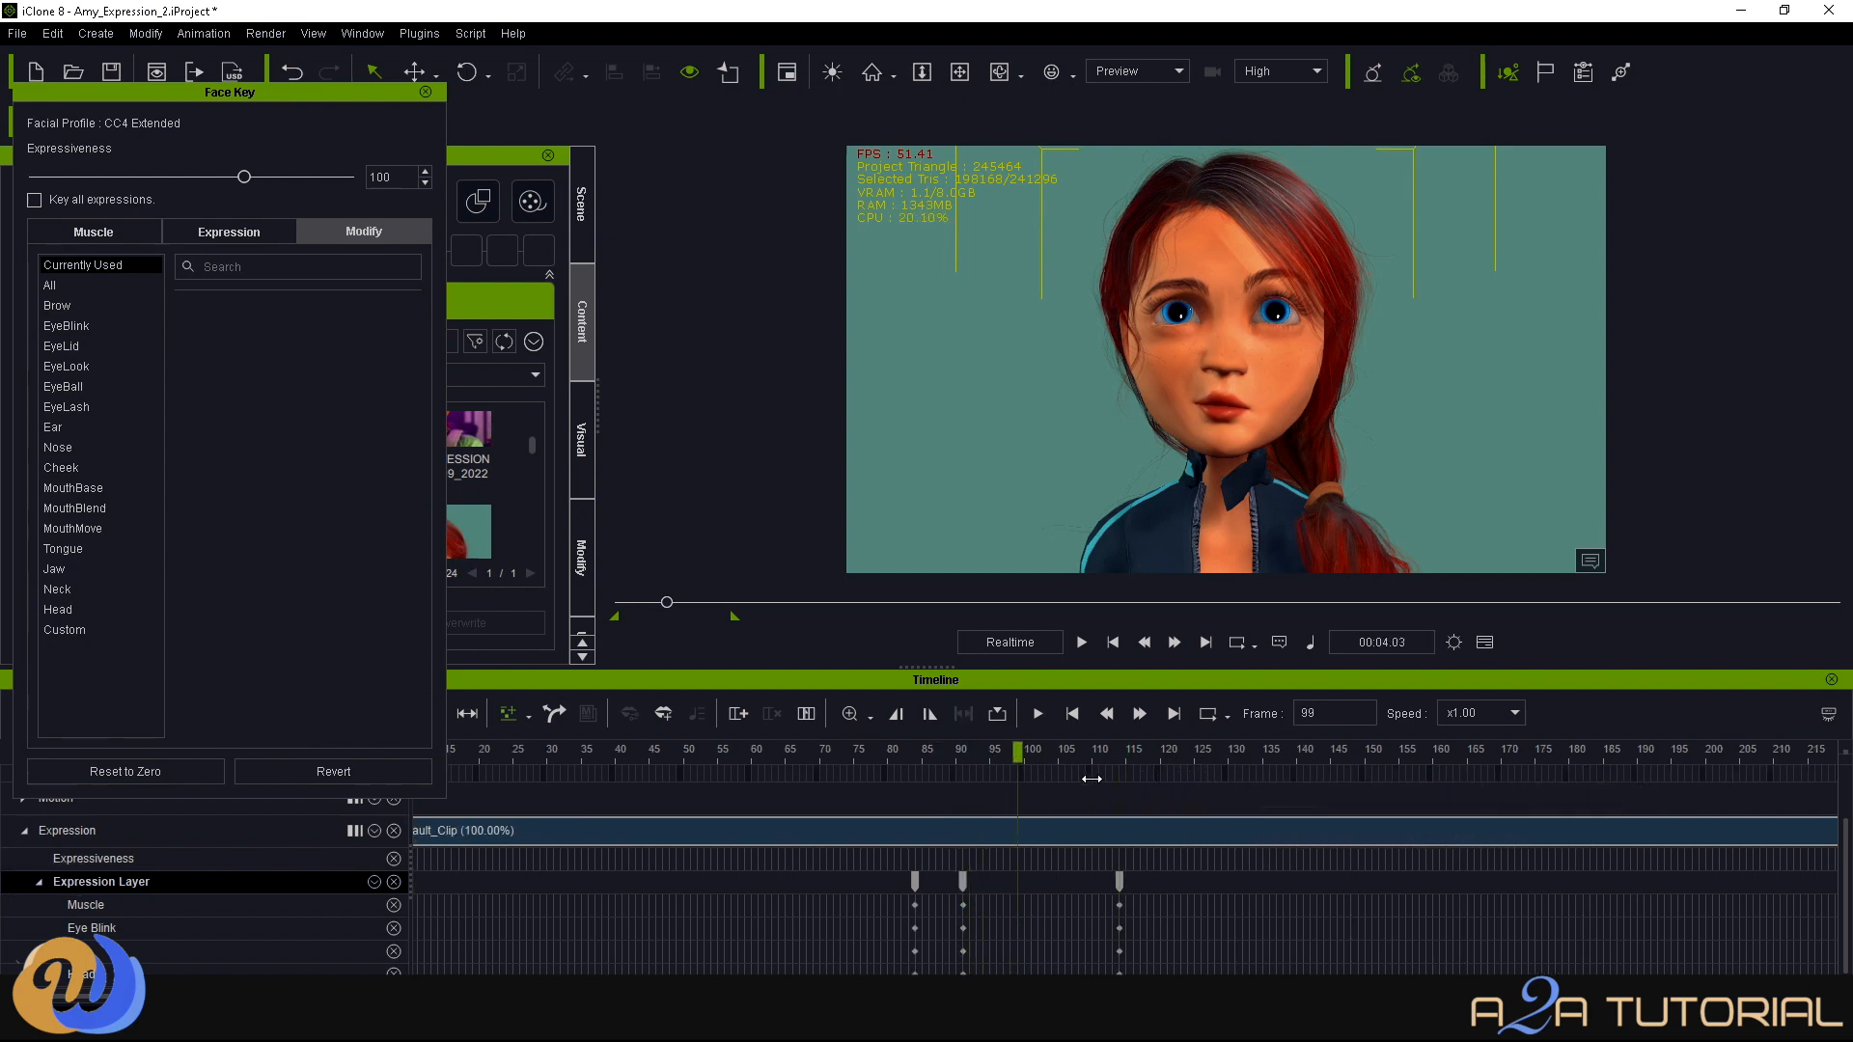
click(1121, 884)
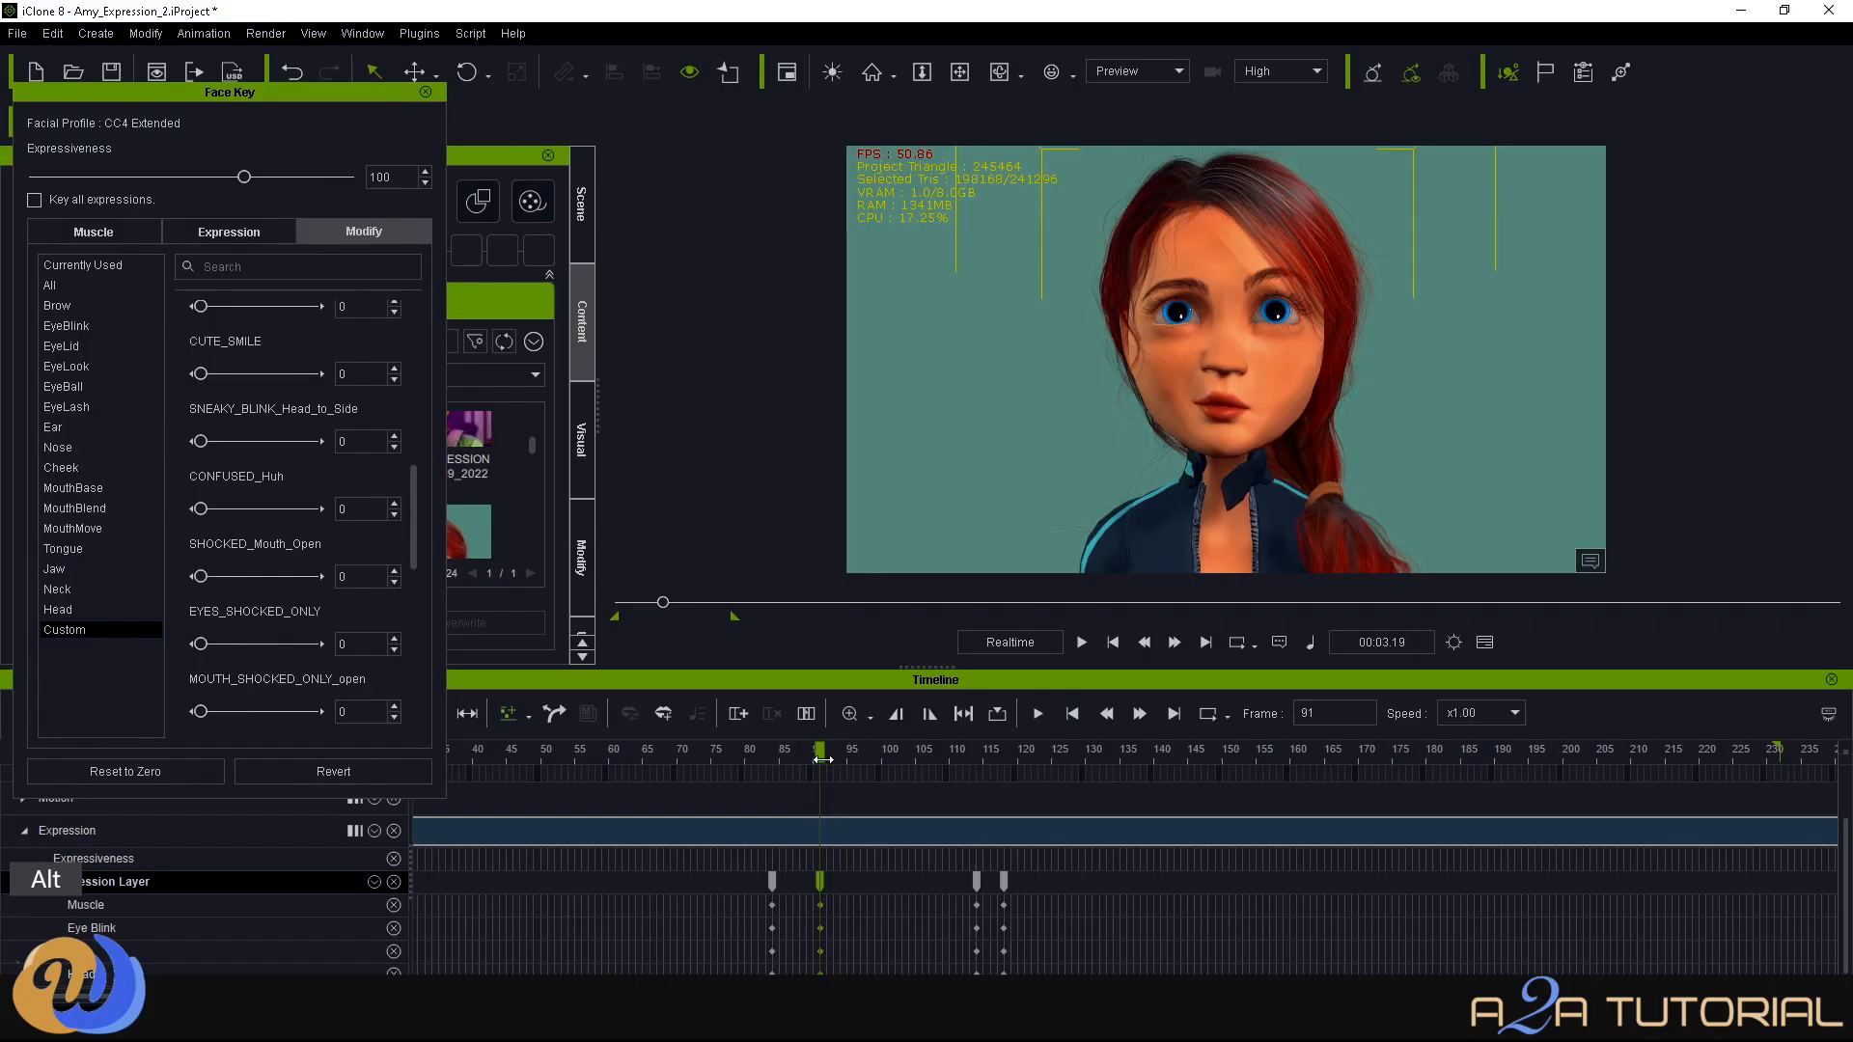
Preview the confused expression after the frame 91 key, and add an Expression Layer key at frame 99.
drag(842, 754, 870, 759)
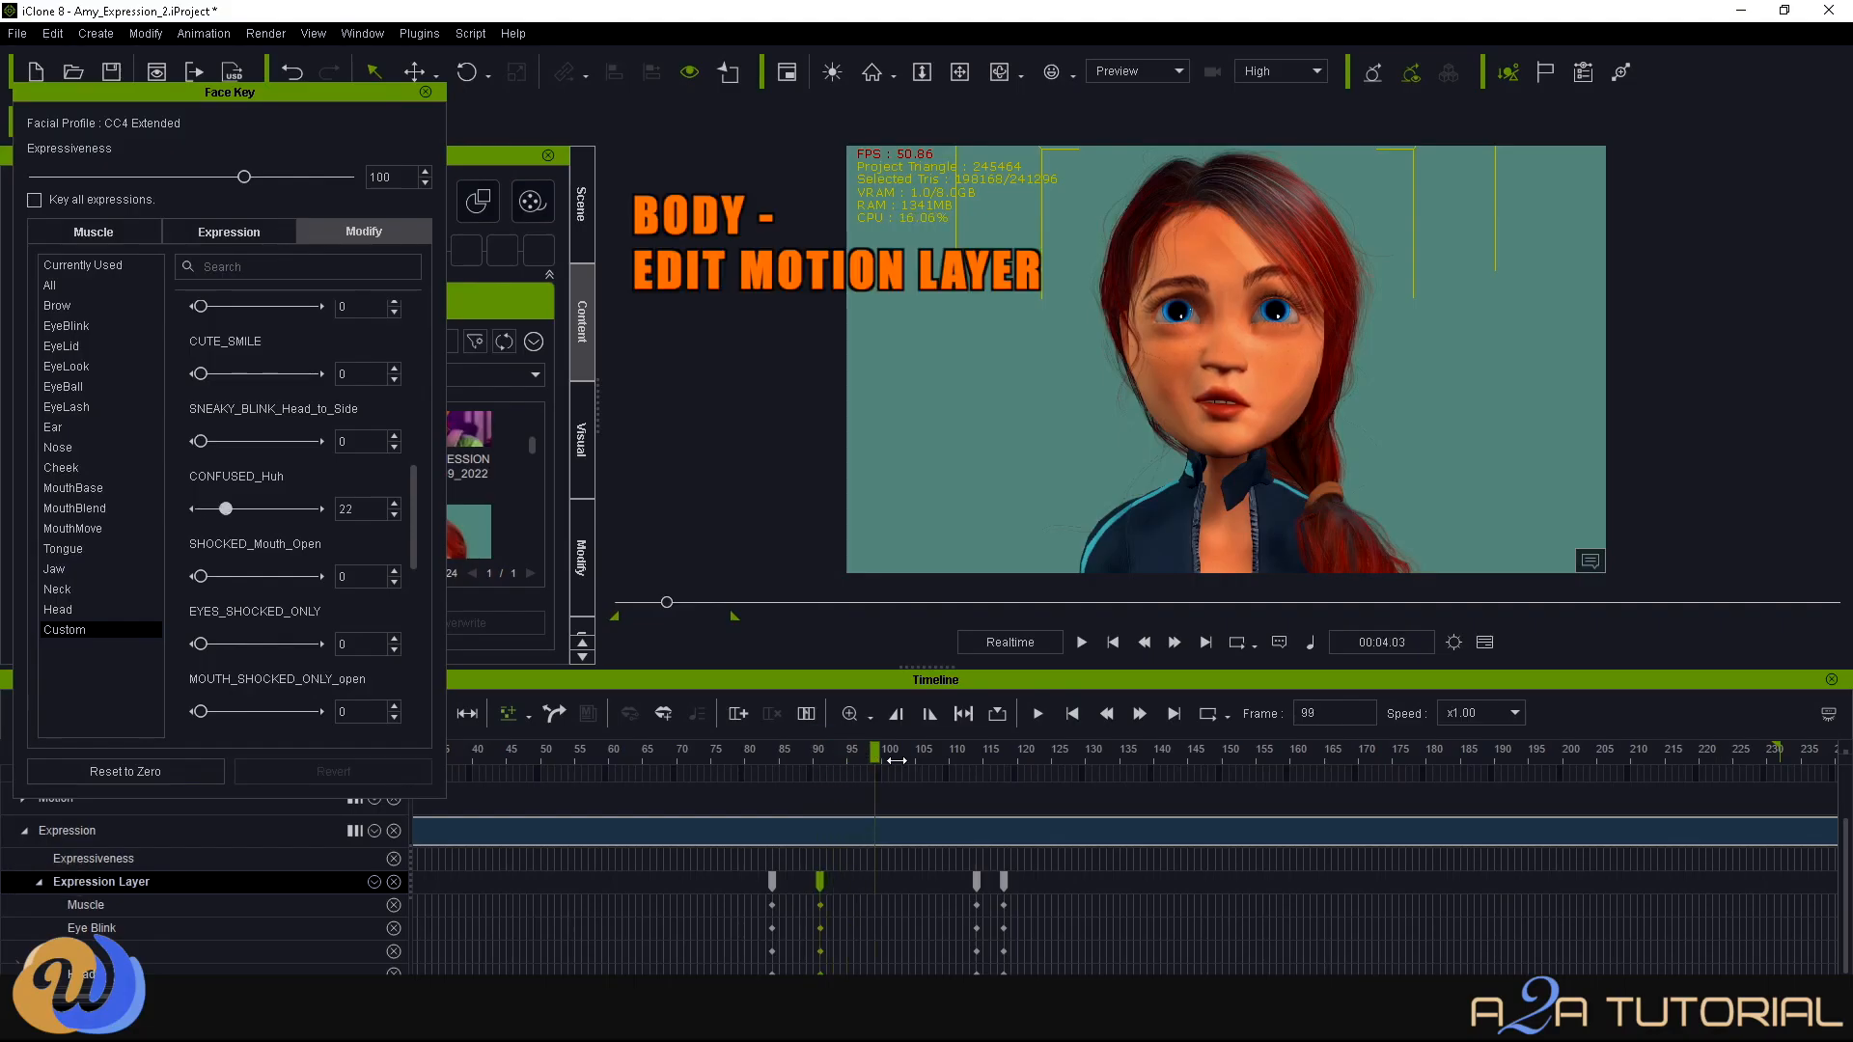
alt+scroll(899, 765, up, 5)
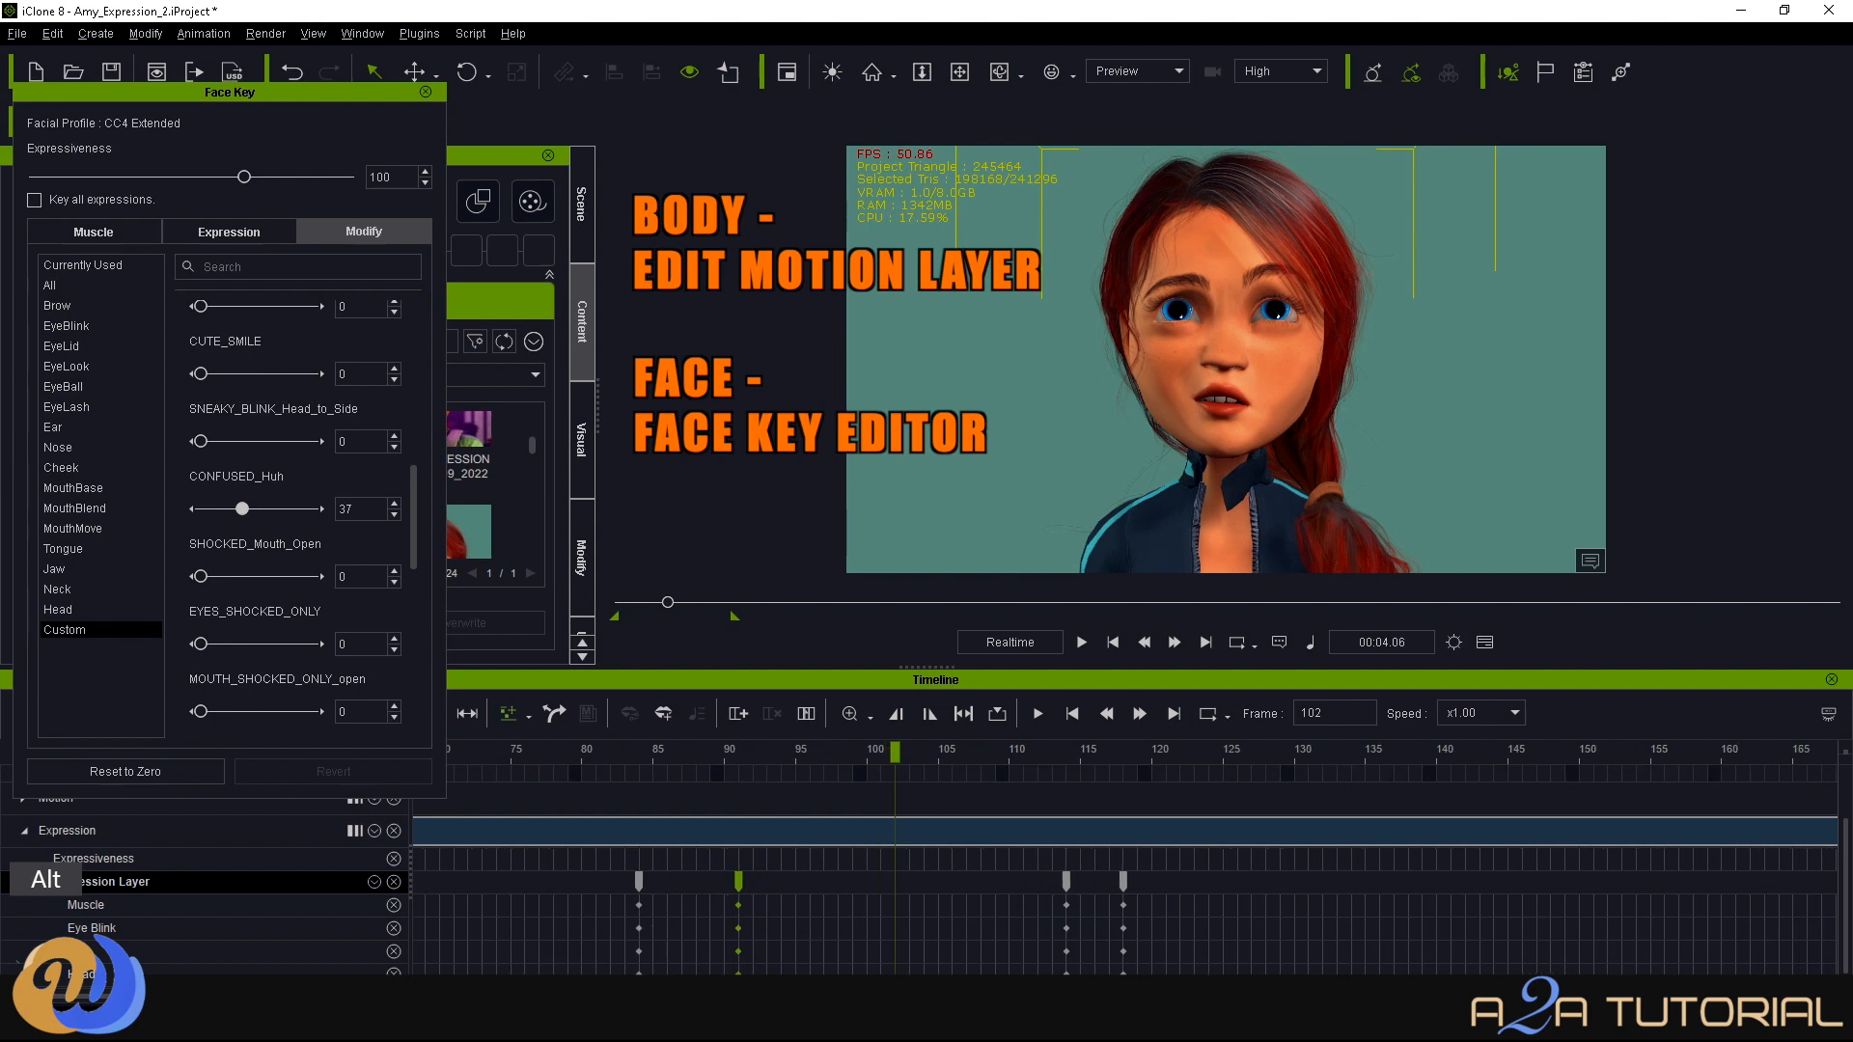
click(739, 886)
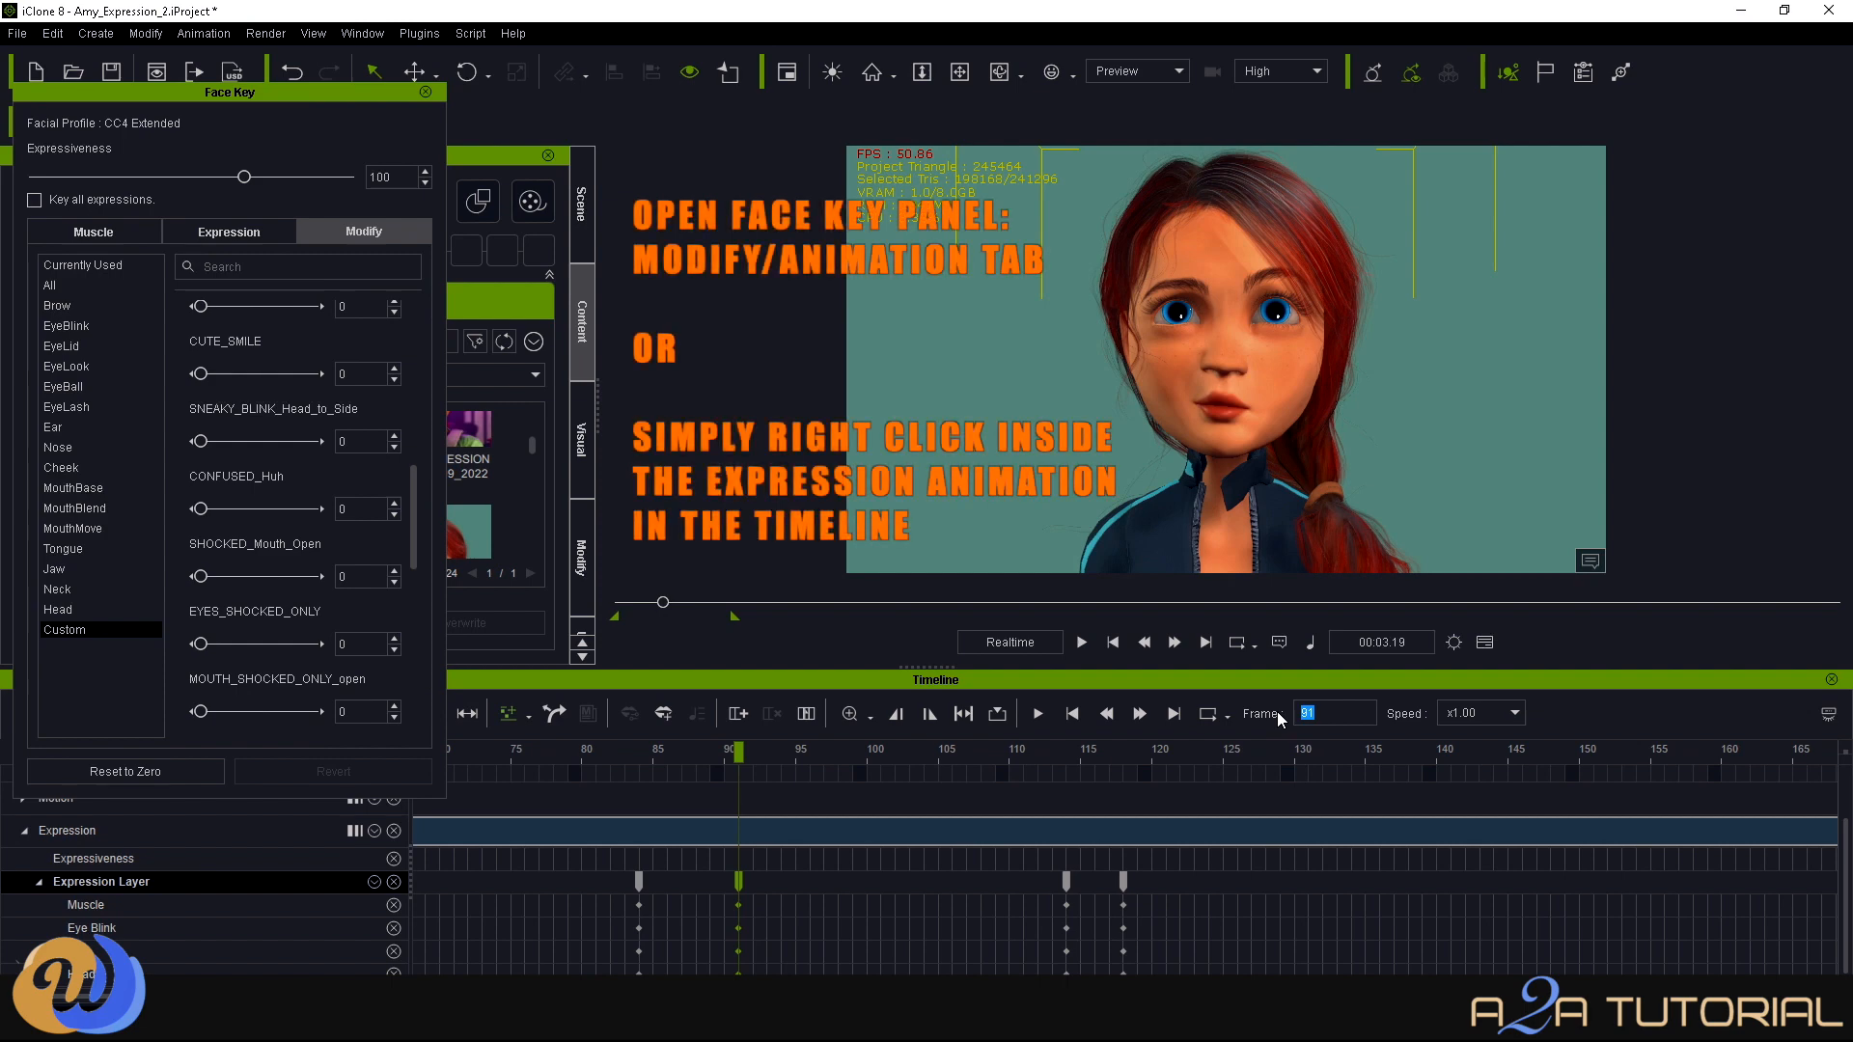
key(Return)
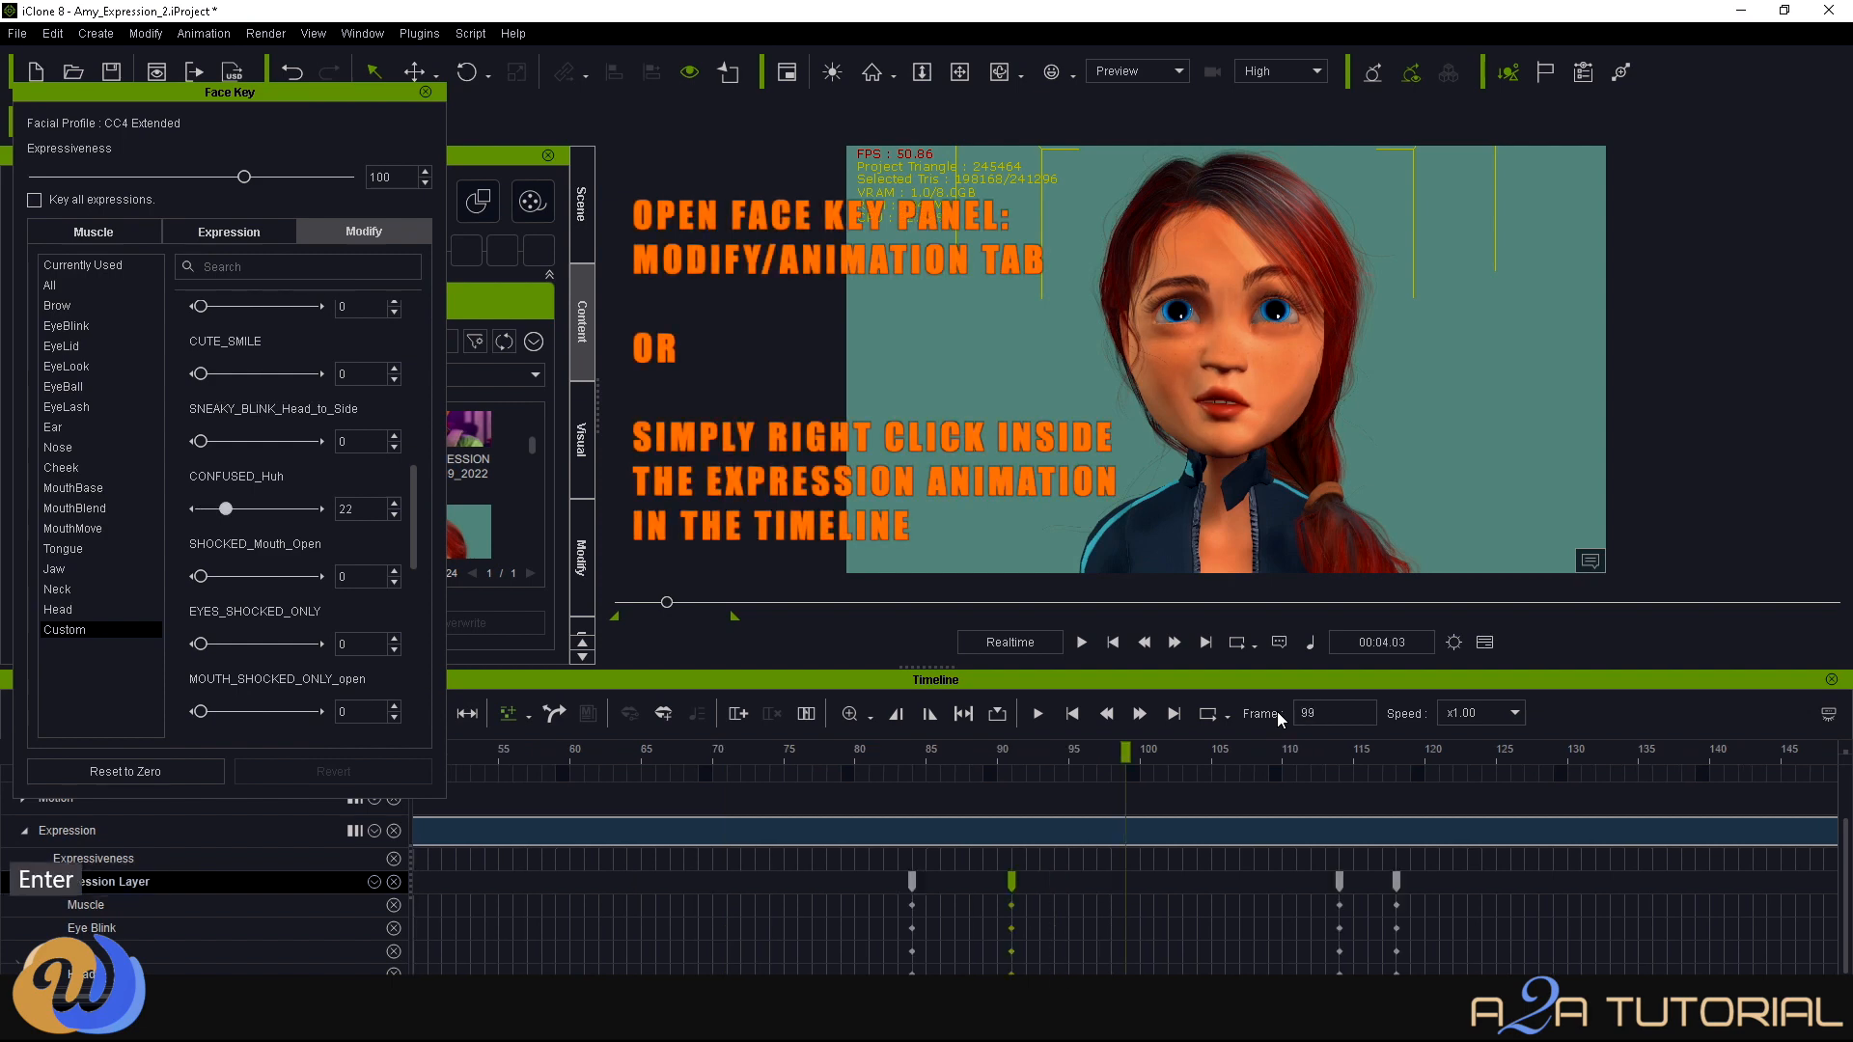
click(1127, 881)
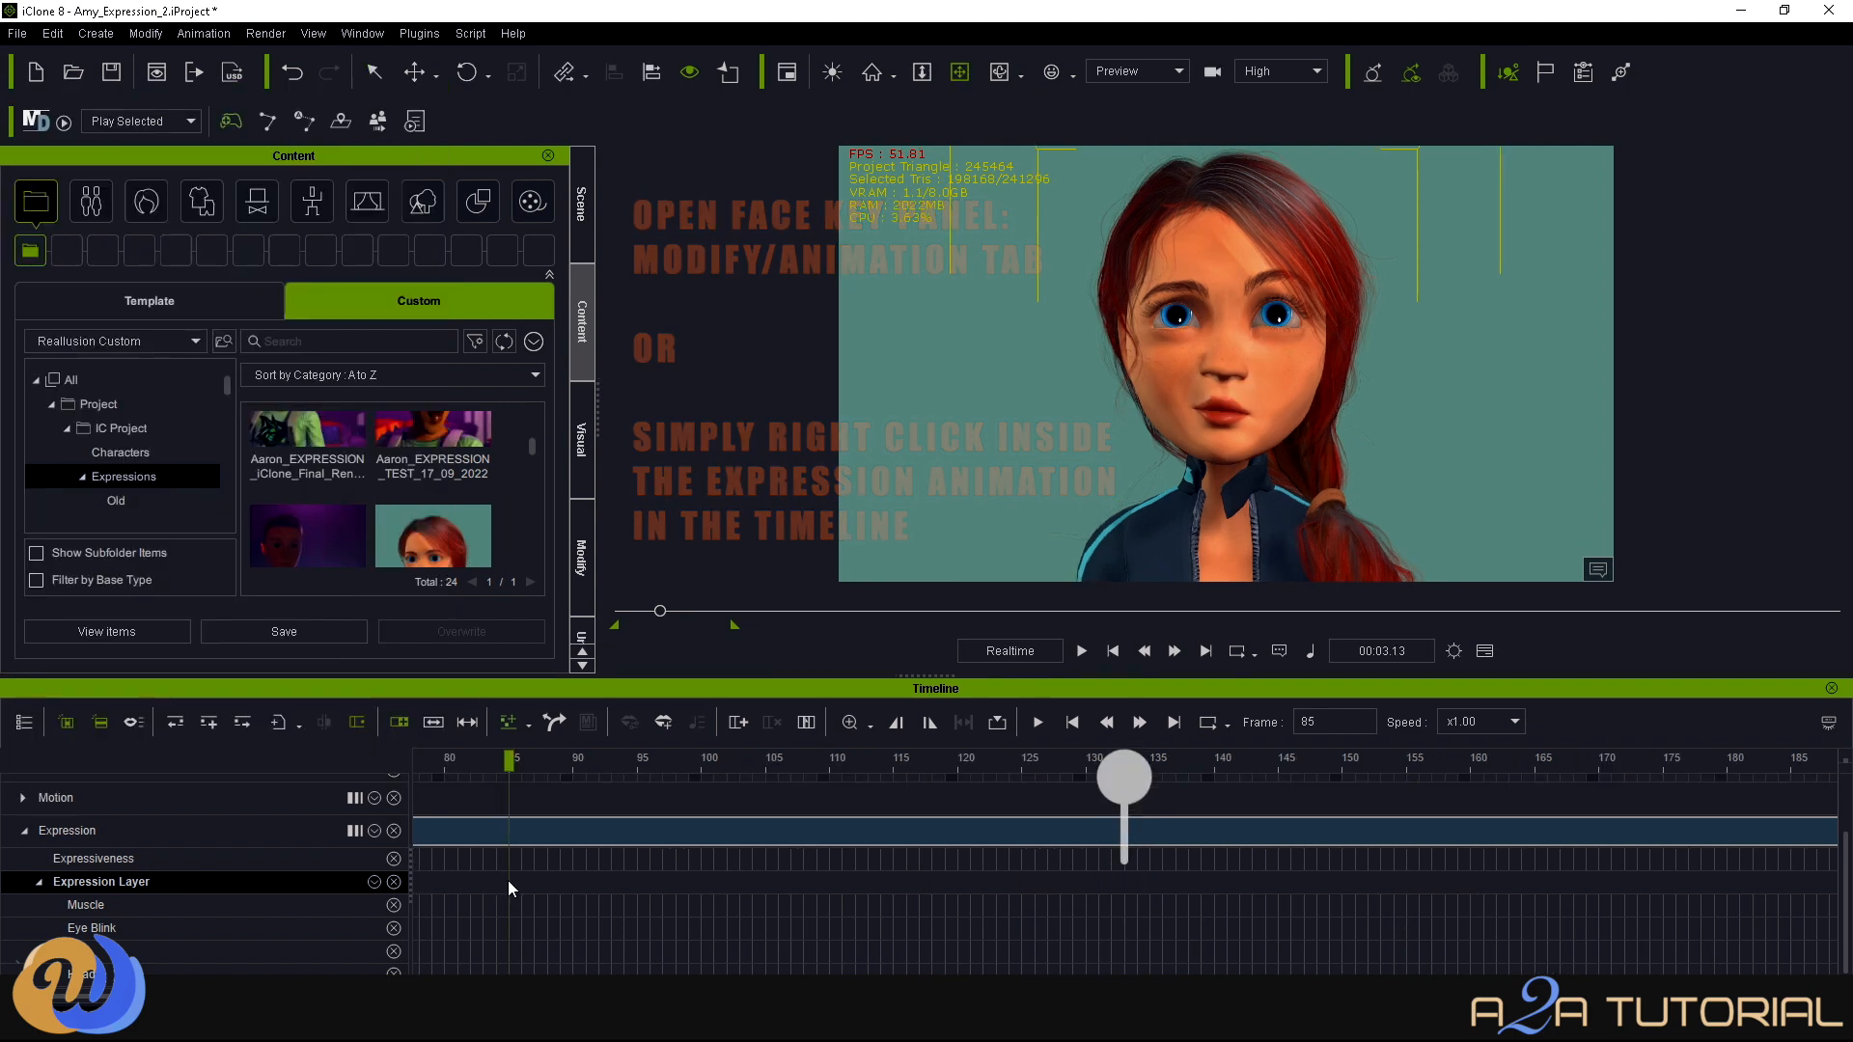
Open the Face Key editor with an Expression Layer key at frame 84 and scrub ahead from there.
double_click(505, 880)
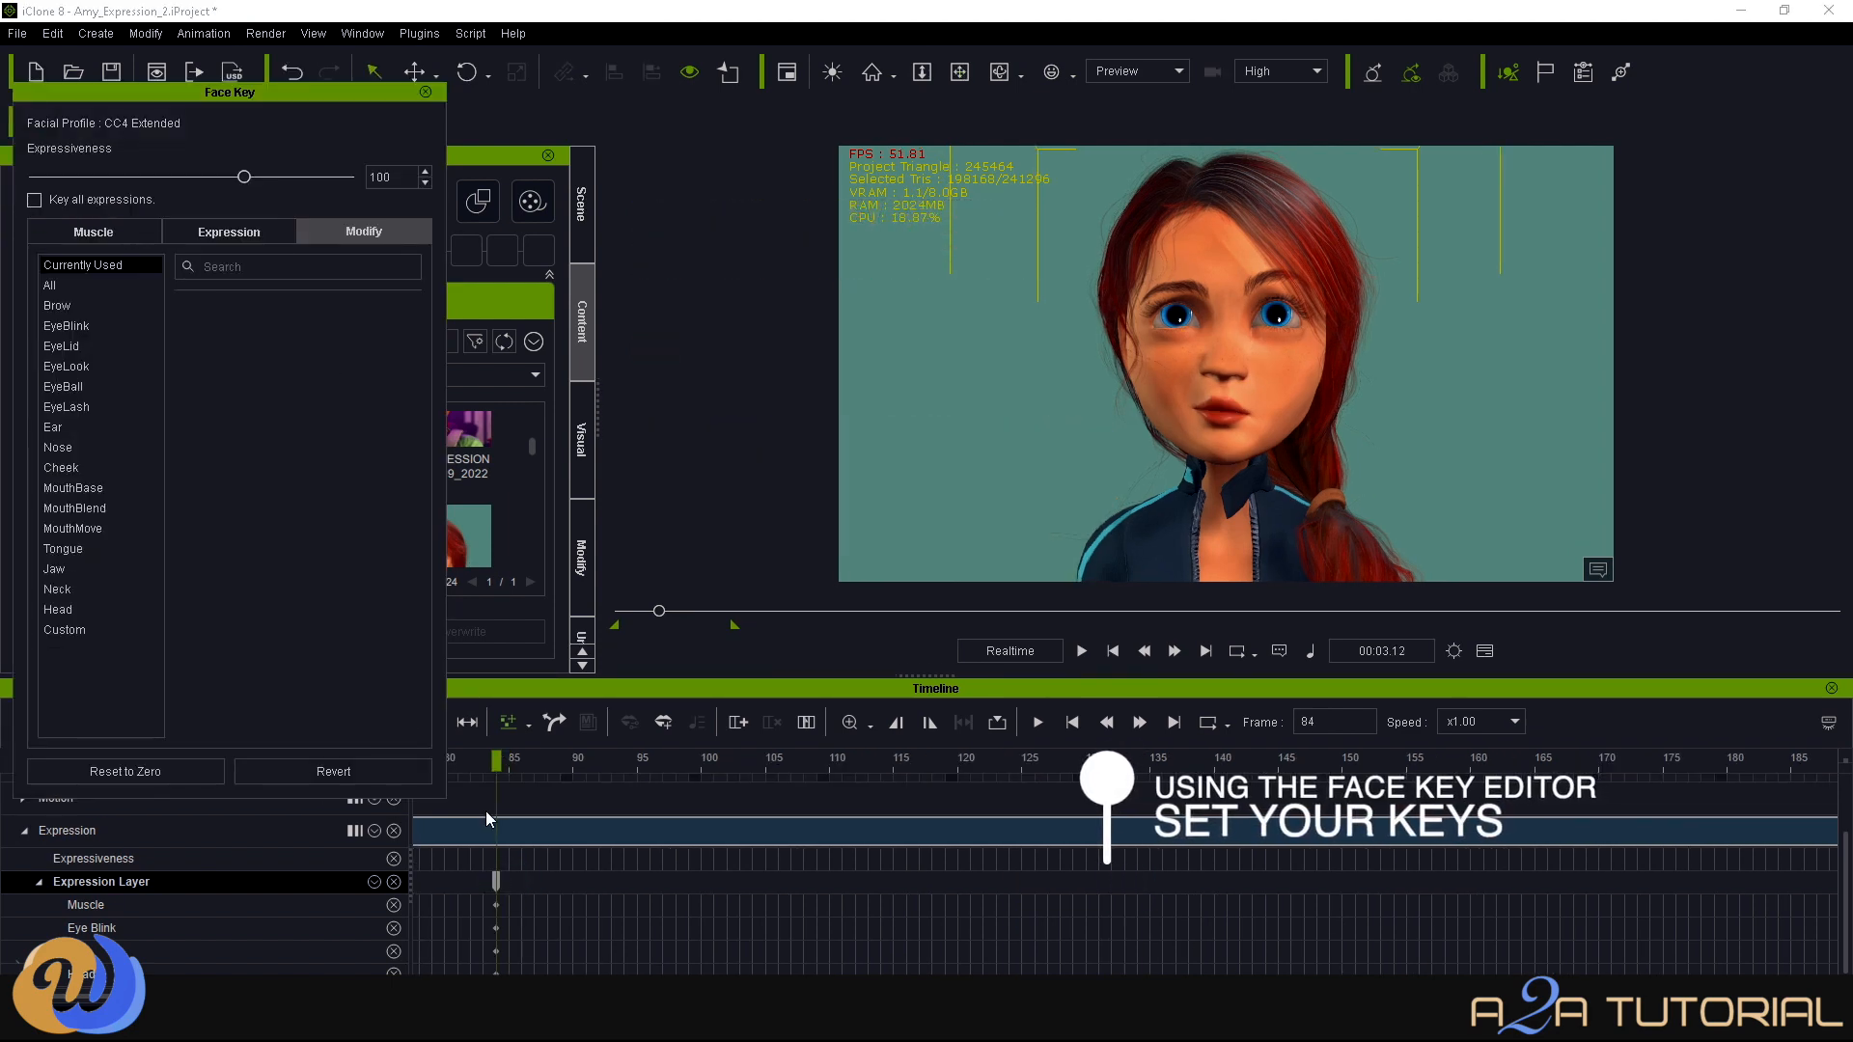
drag(501, 759, 532, 764)
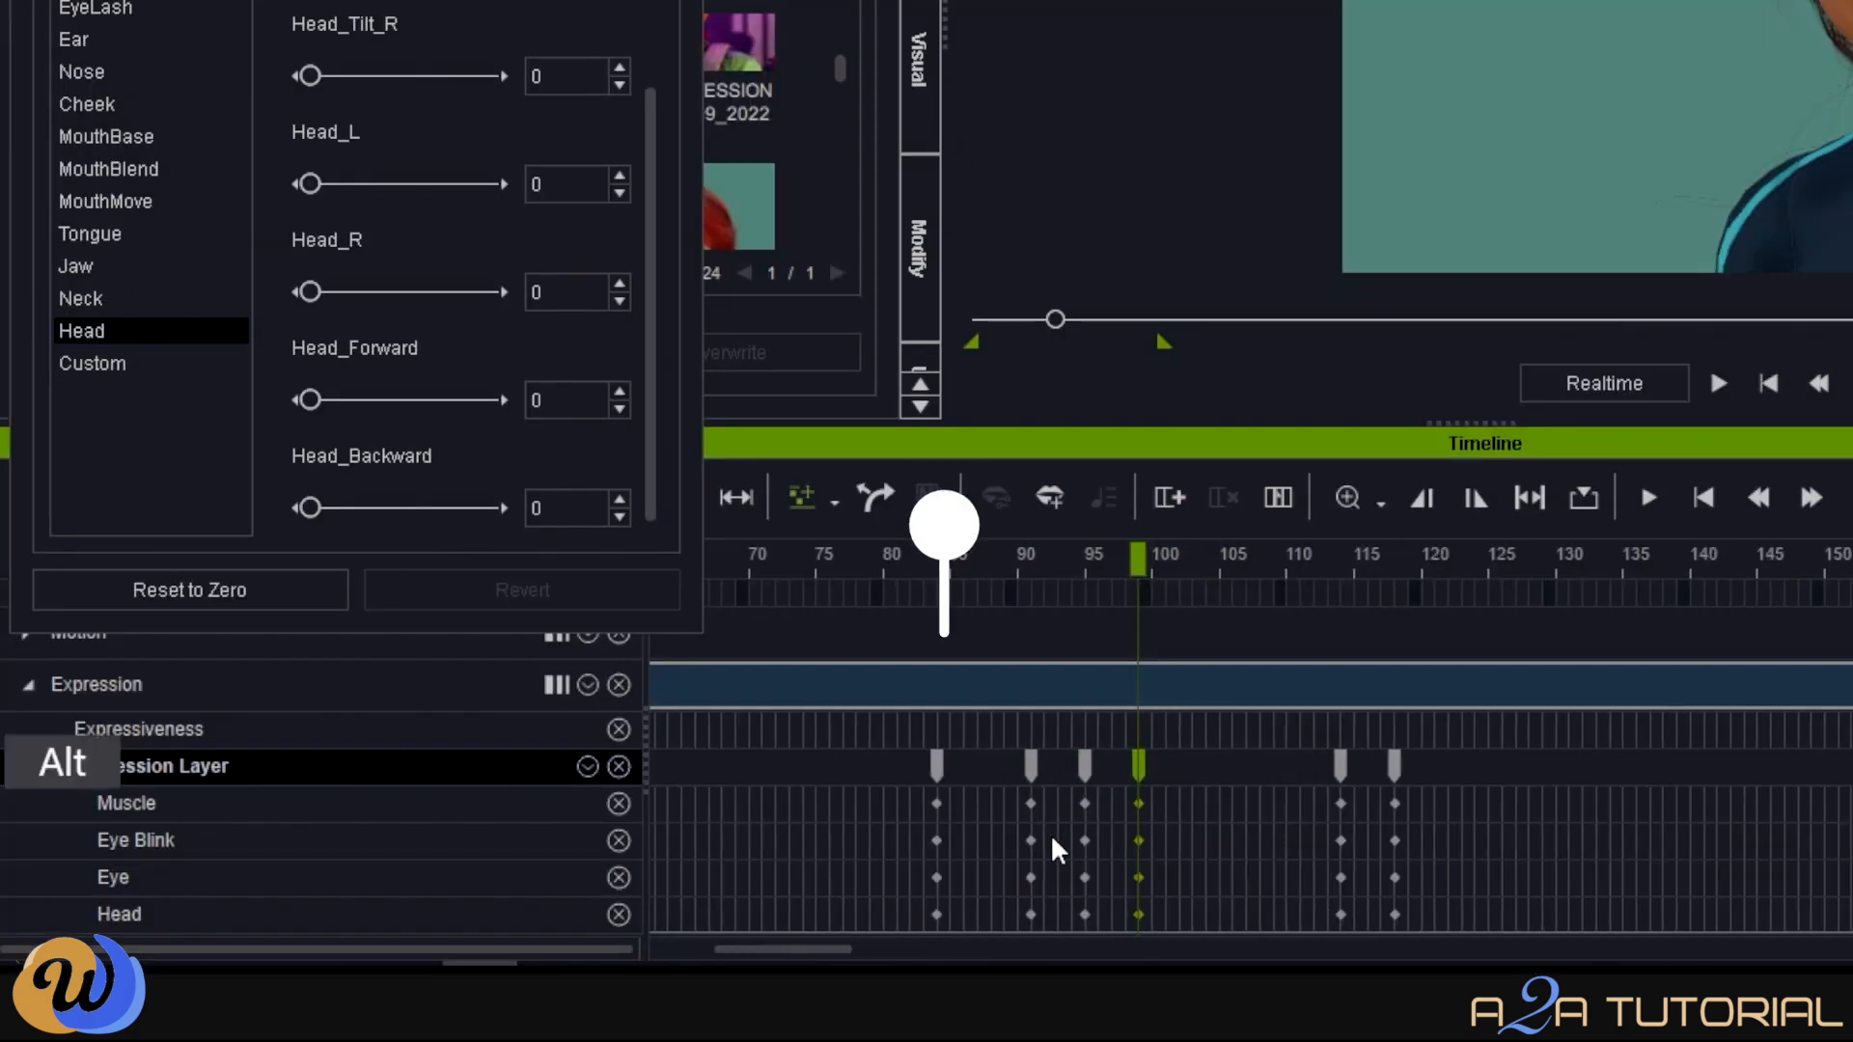
Delete the Muscle, Eye Blink and Eye keys at frames 91, 95 and 99.
ctrl+drag(636, 905, 710, 946)
ctrl+drag(1129, 868, 1166, 873)
key(Delete)
Set Head_Turn_L to 60 on the Head key at frame 99 and to 64 on the one at frame 114.
click(1139, 915)
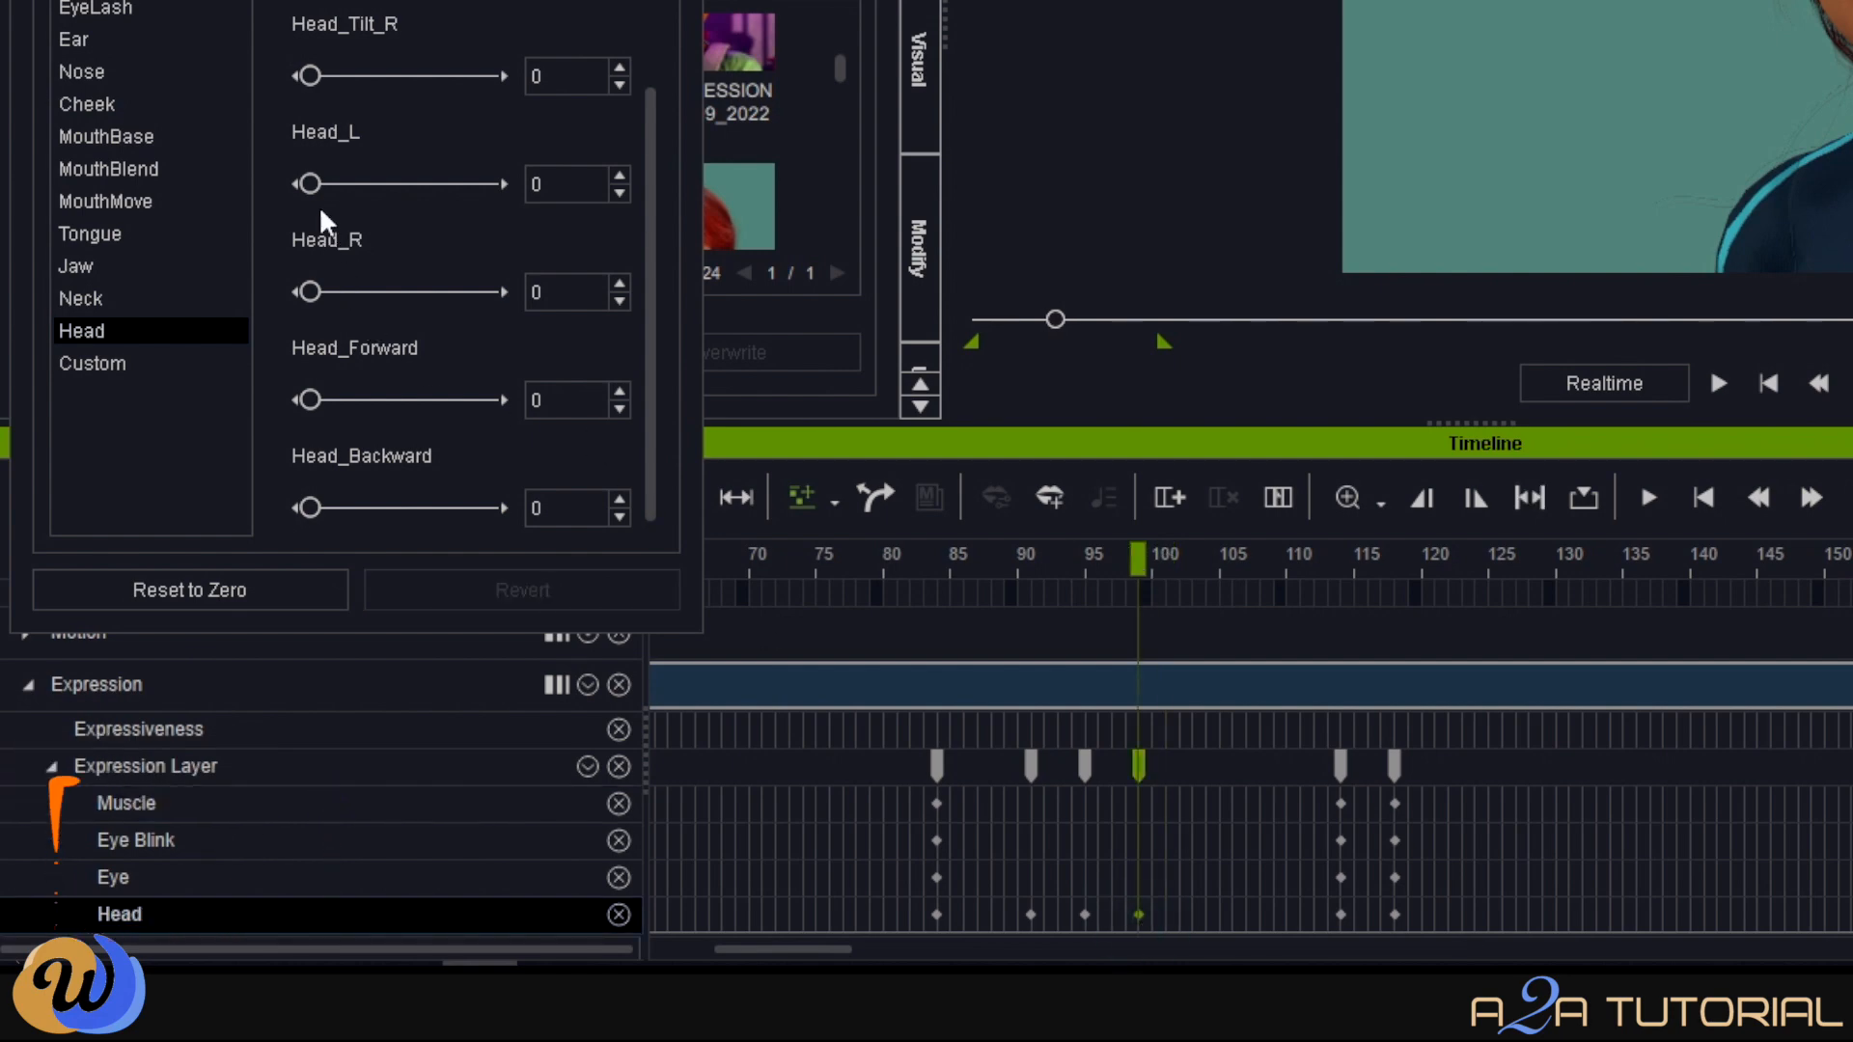
drag(315, 181, 330, 181)
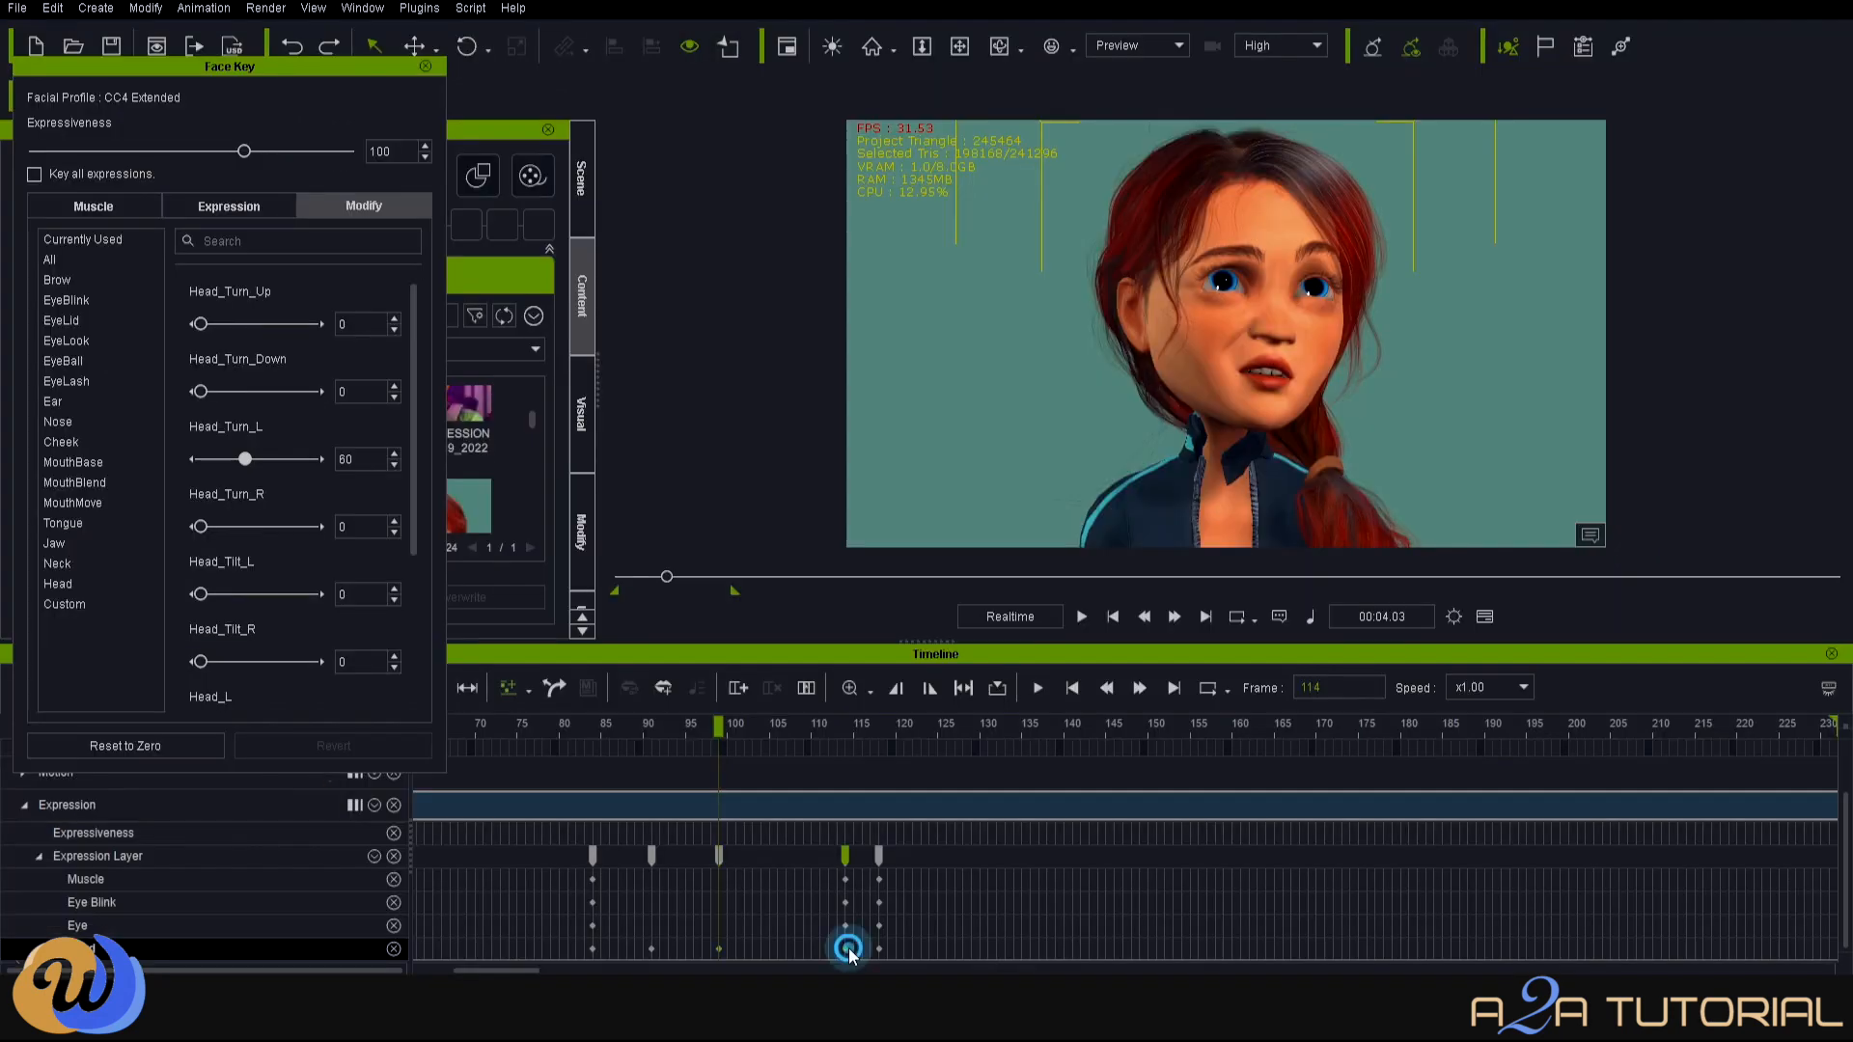
click(846, 949)
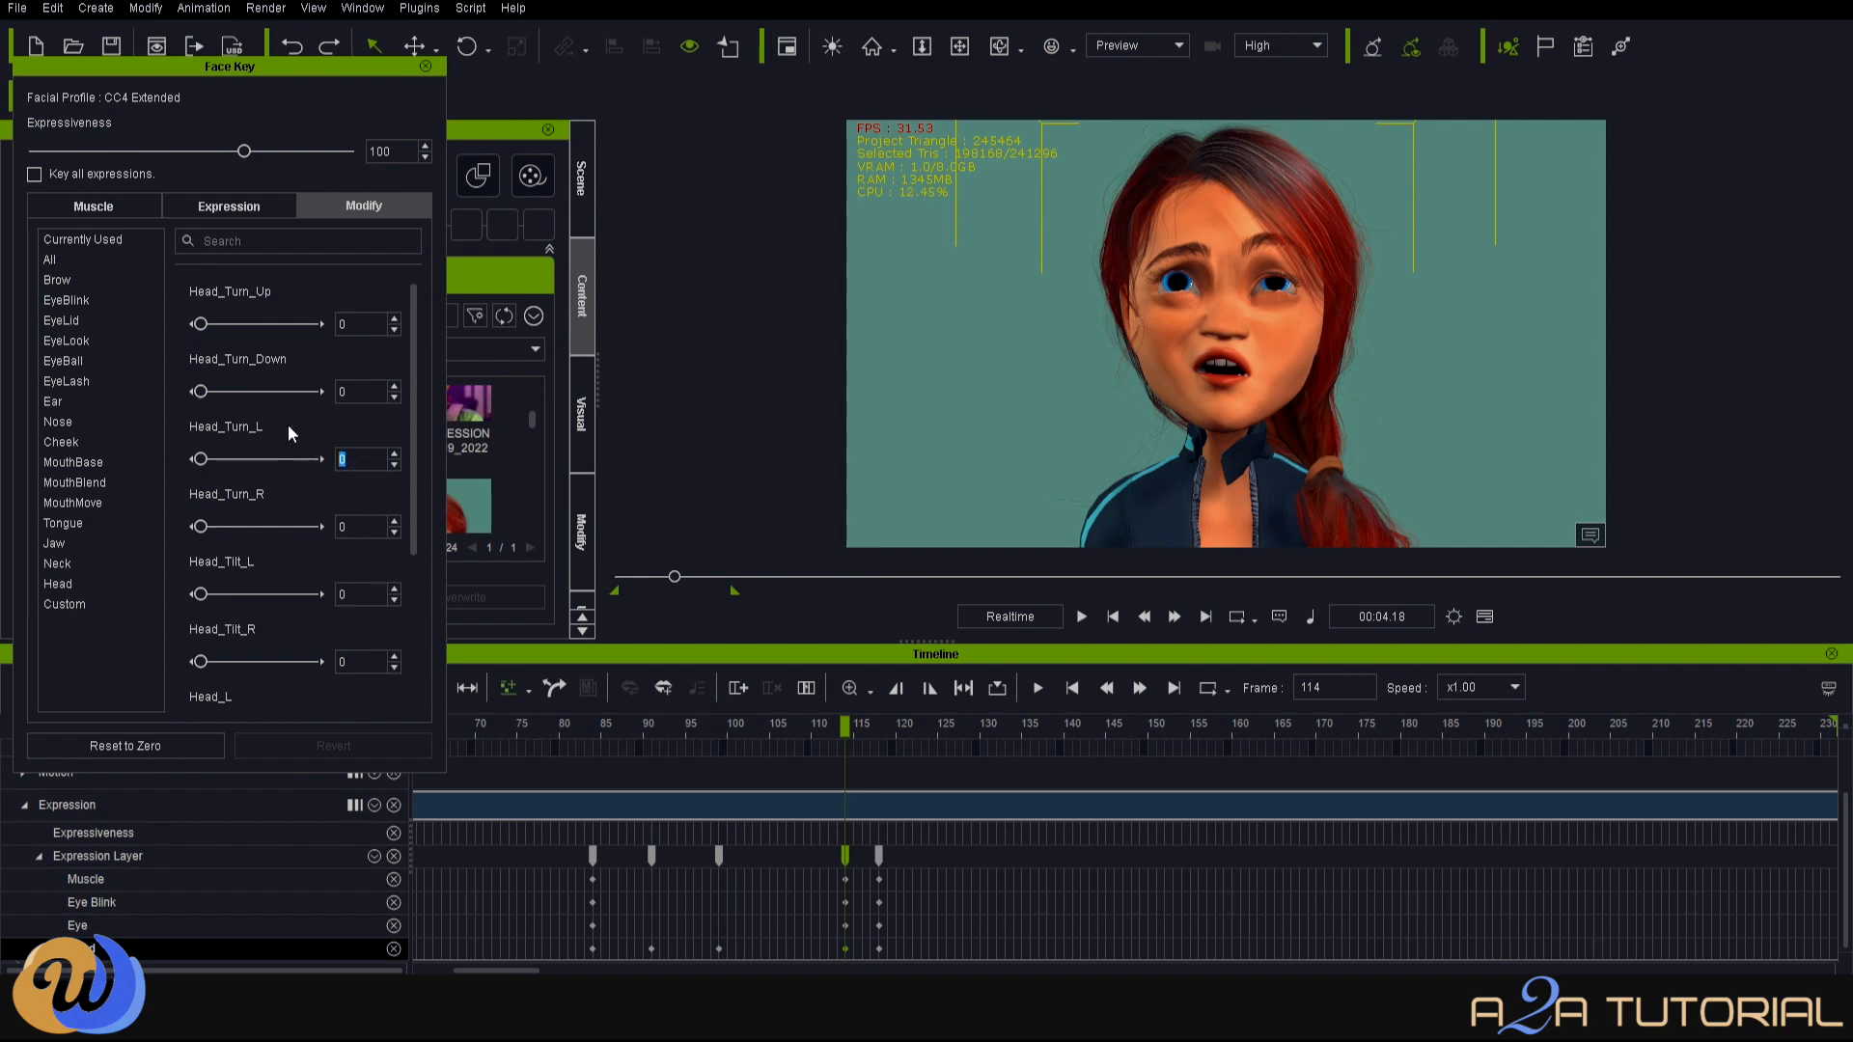
text(64)
key(Return)
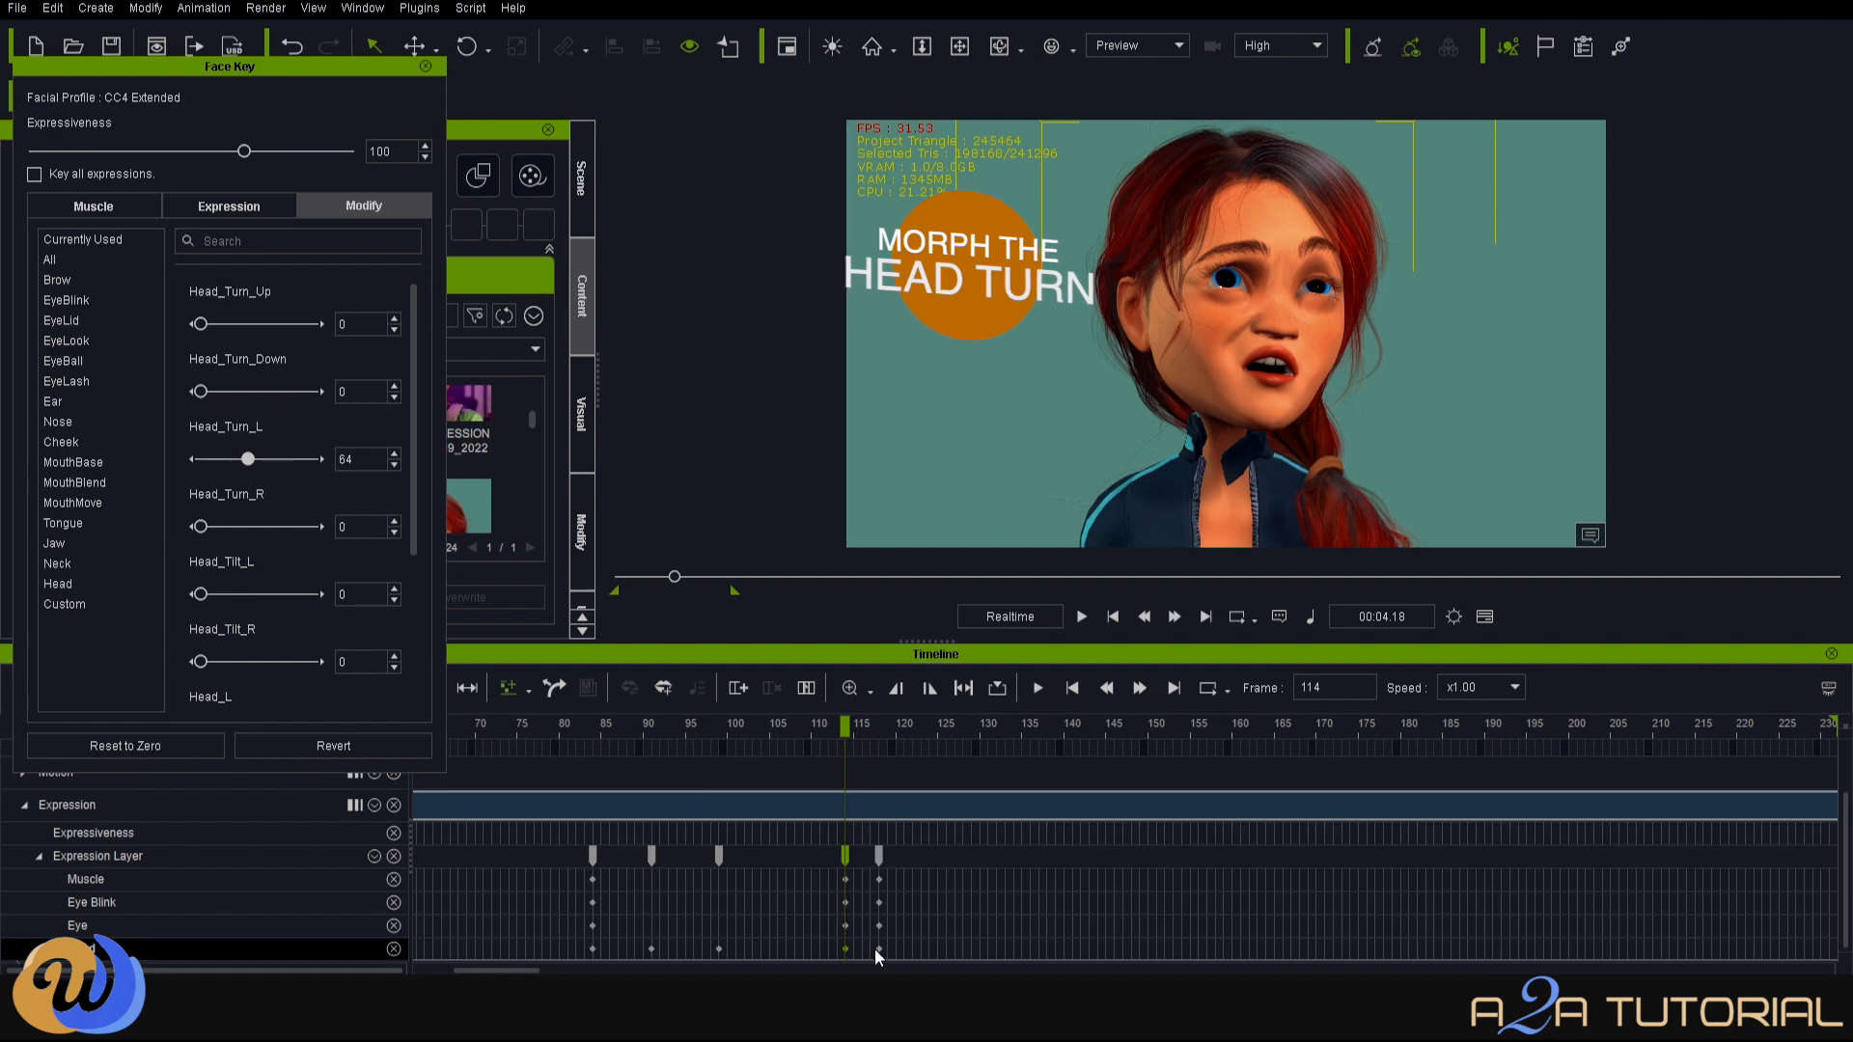
Set Head_Turn_L to 60 on the Head key at frame 118 so the turn settles after its overshoot.
click(880, 949)
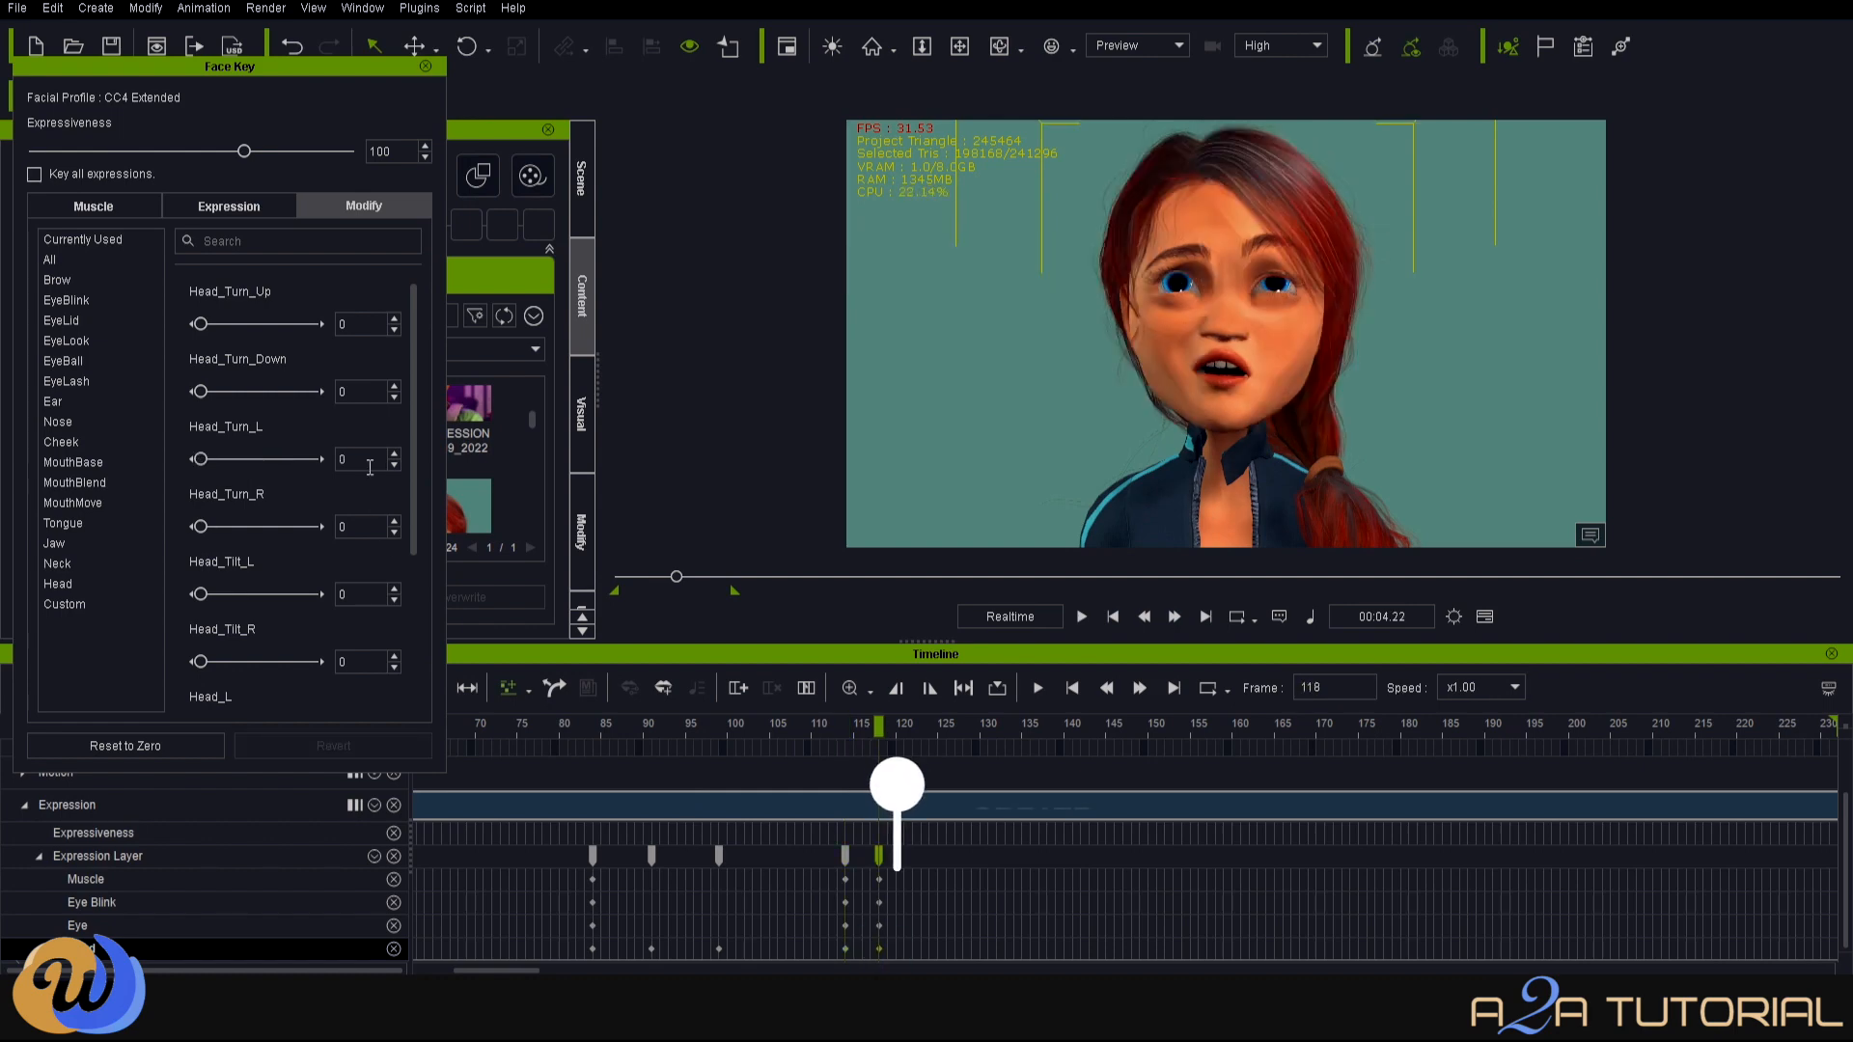
click(370, 464)
text(60)
key(Return)
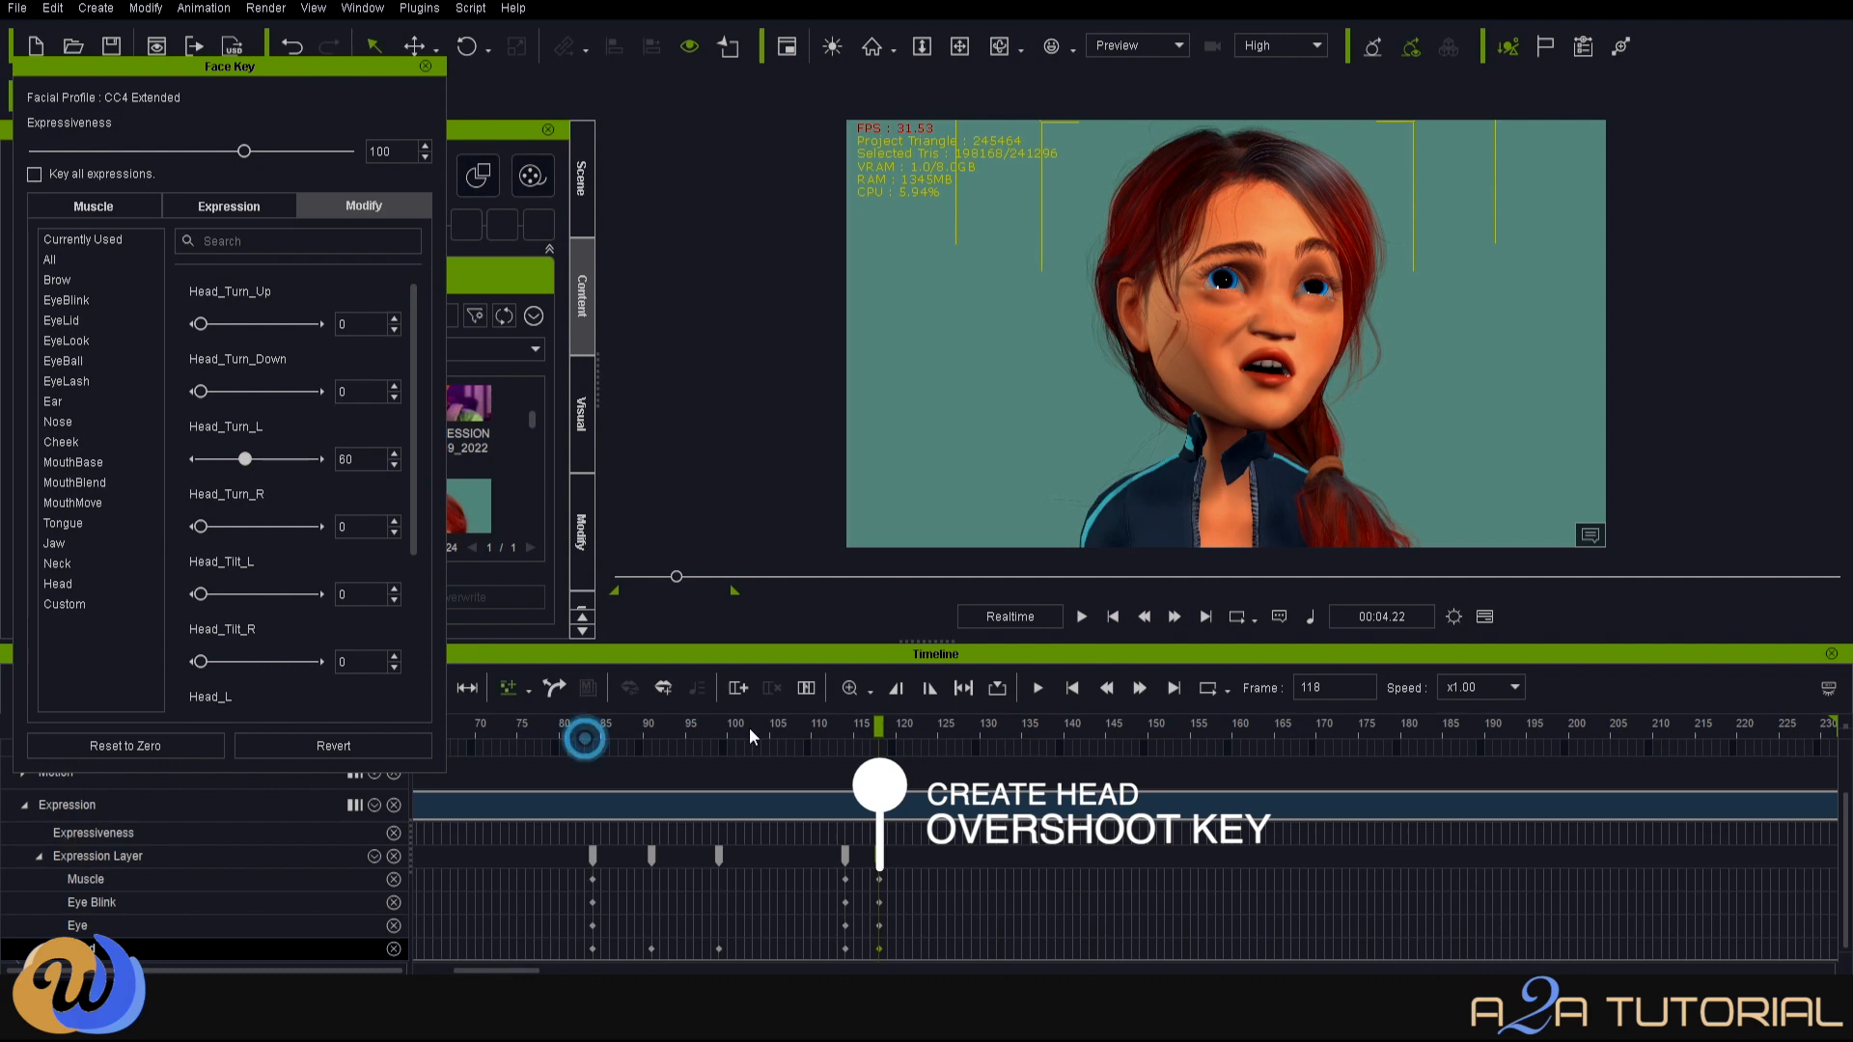
Play back the head turn through frame 118 to review the motion.
click(1079, 615)
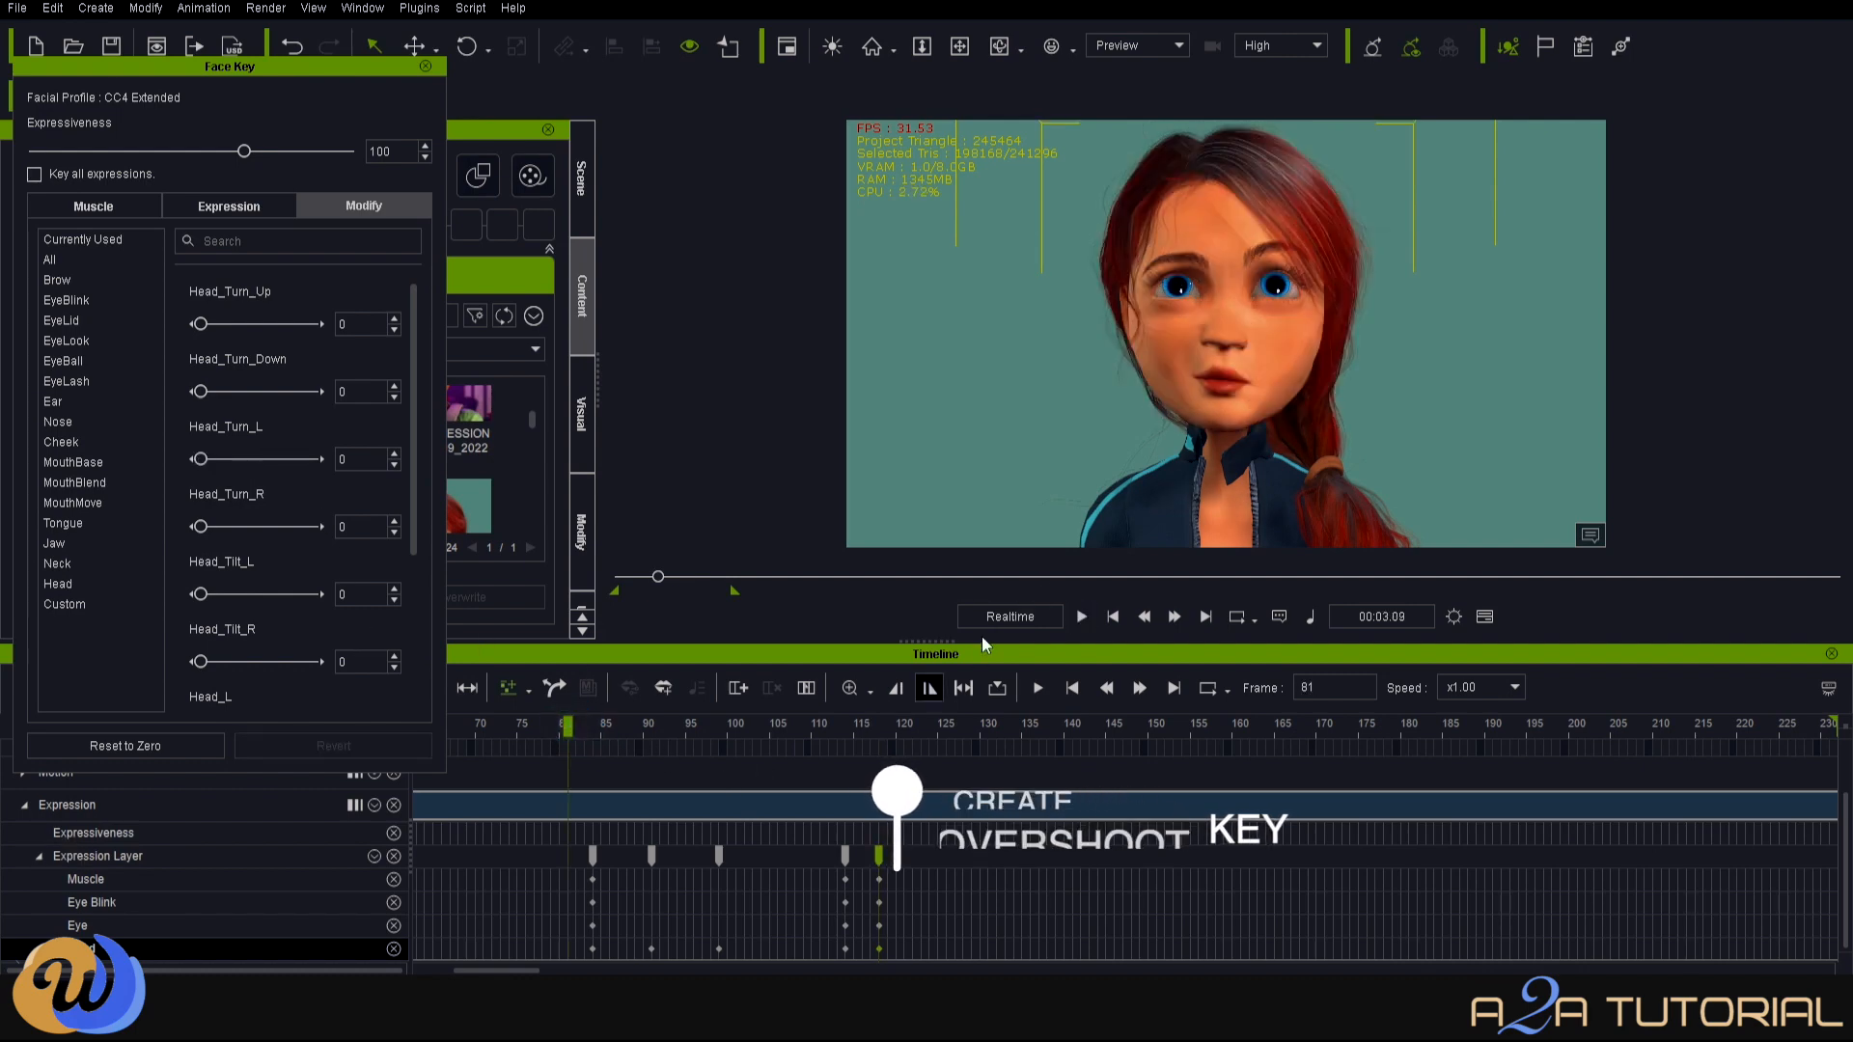
click(1080, 616)
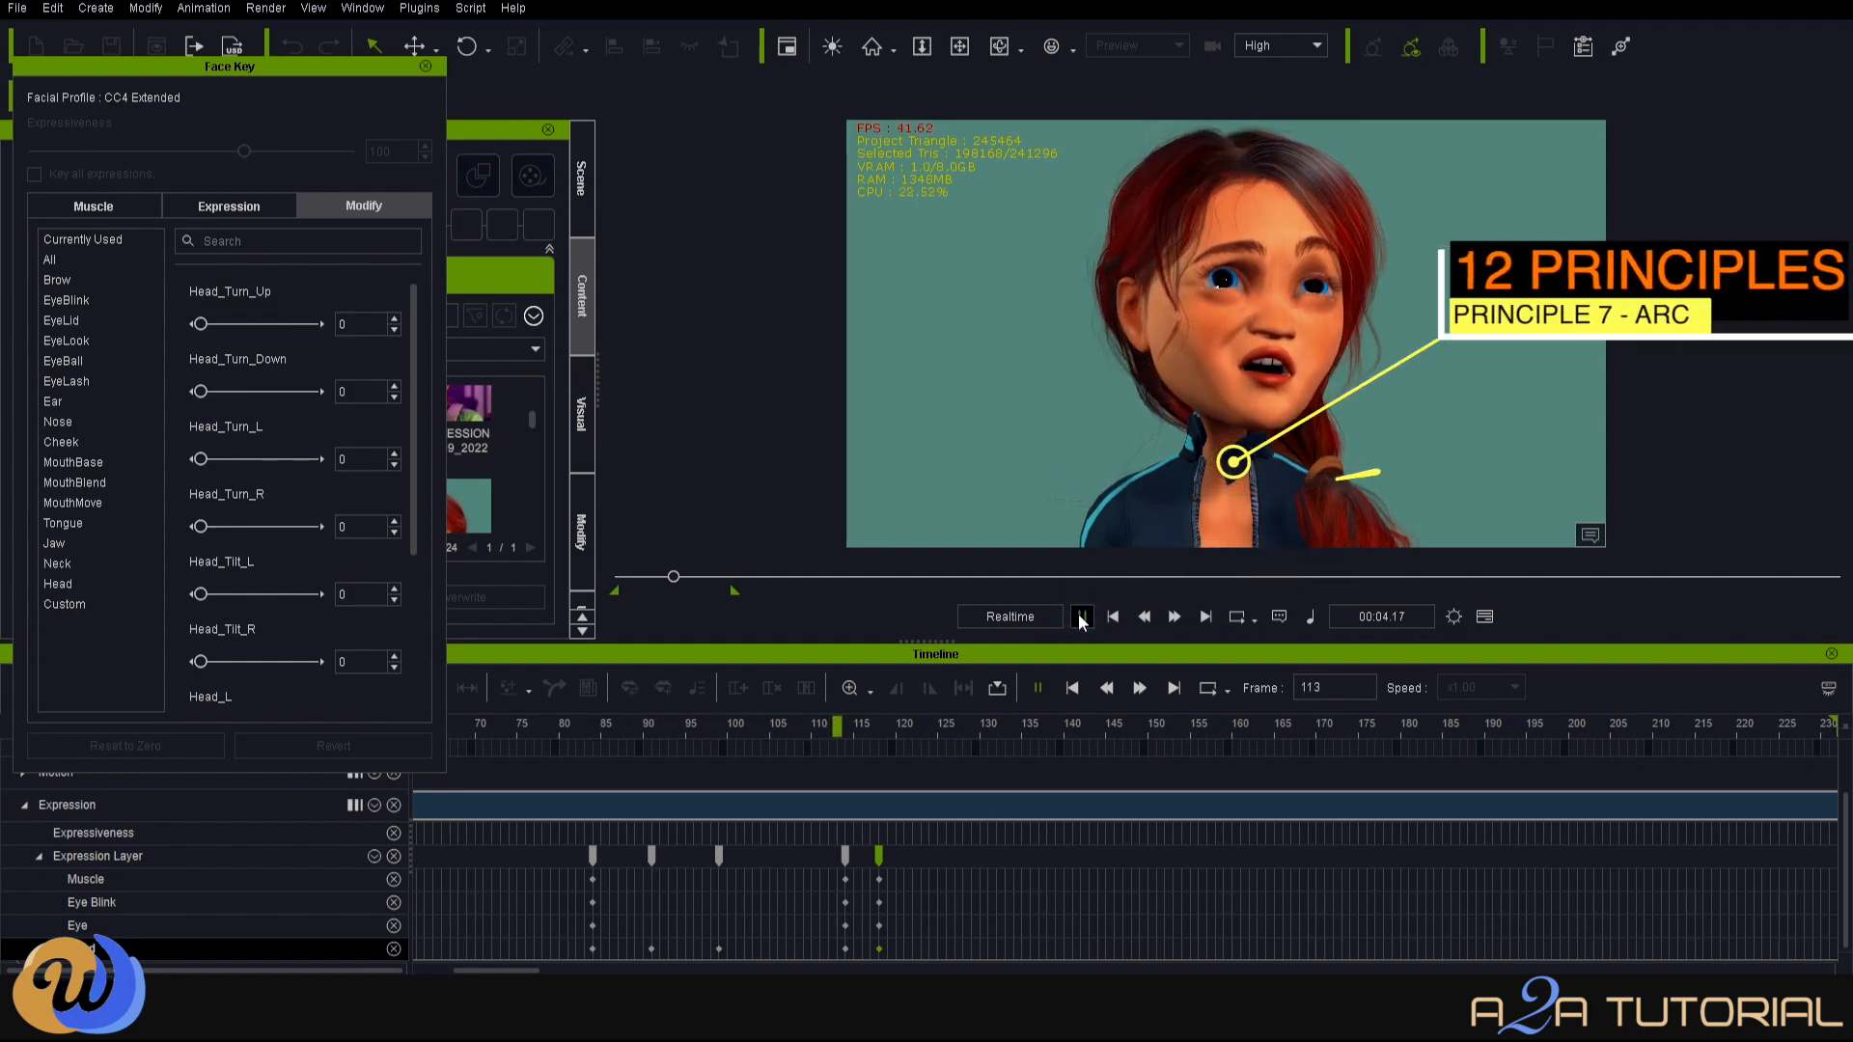
click(1080, 617)
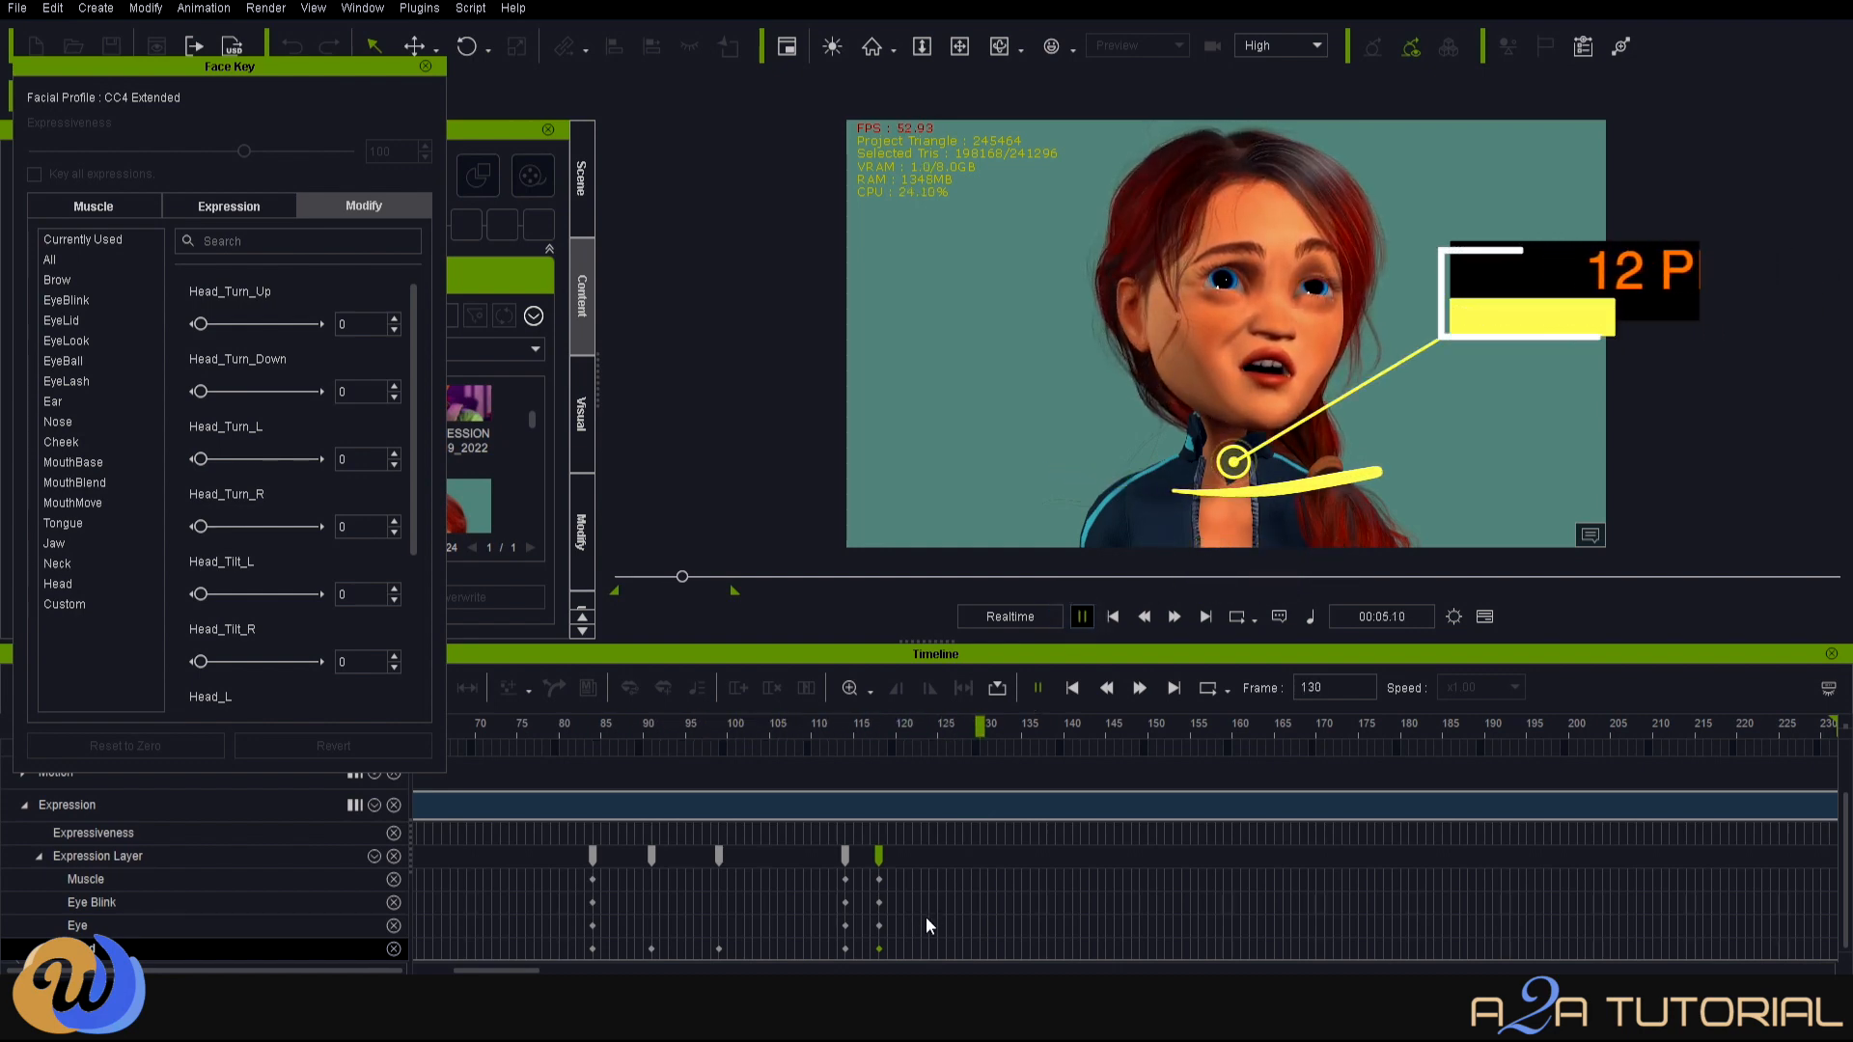
Set Head_Turn_Down to 63 on the breakdown key at frame 91 and raise its Head_Tilt_R value.
click(652, 948)
drag(203, 397, 248, 398)
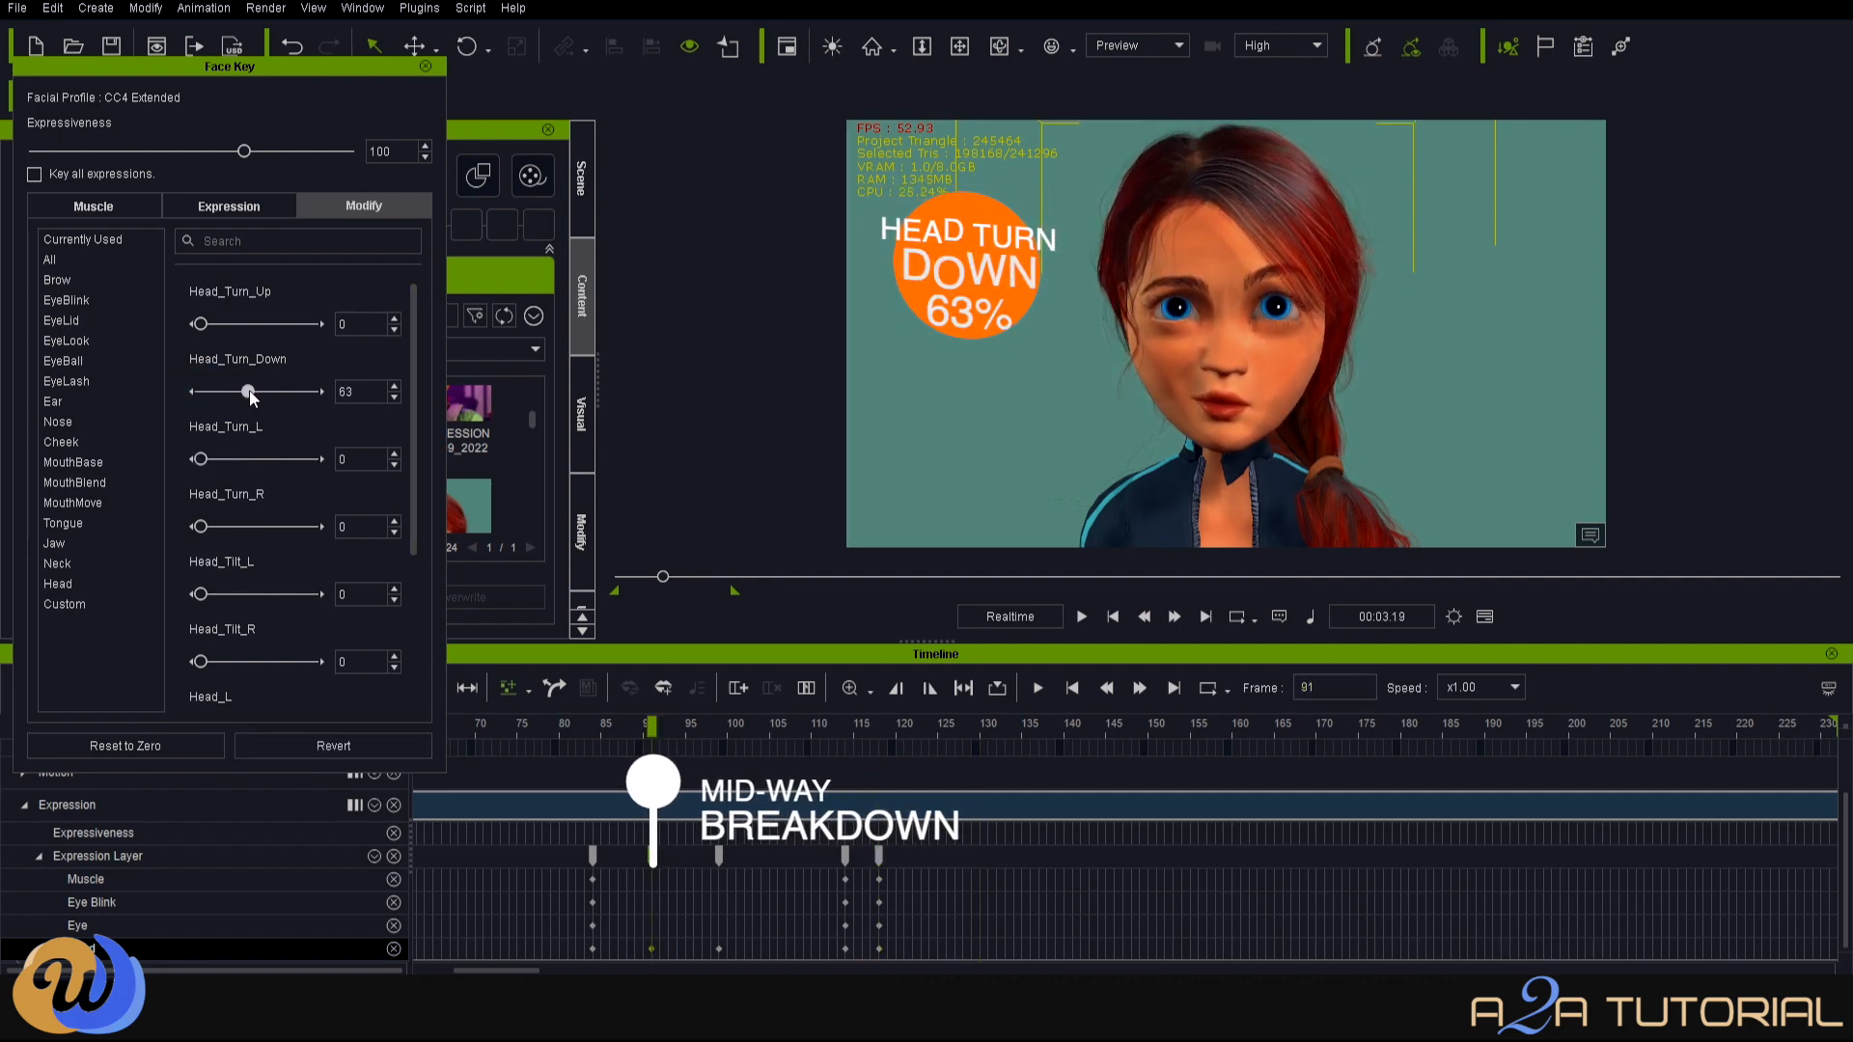
click(592, 735)
click(652, 856)
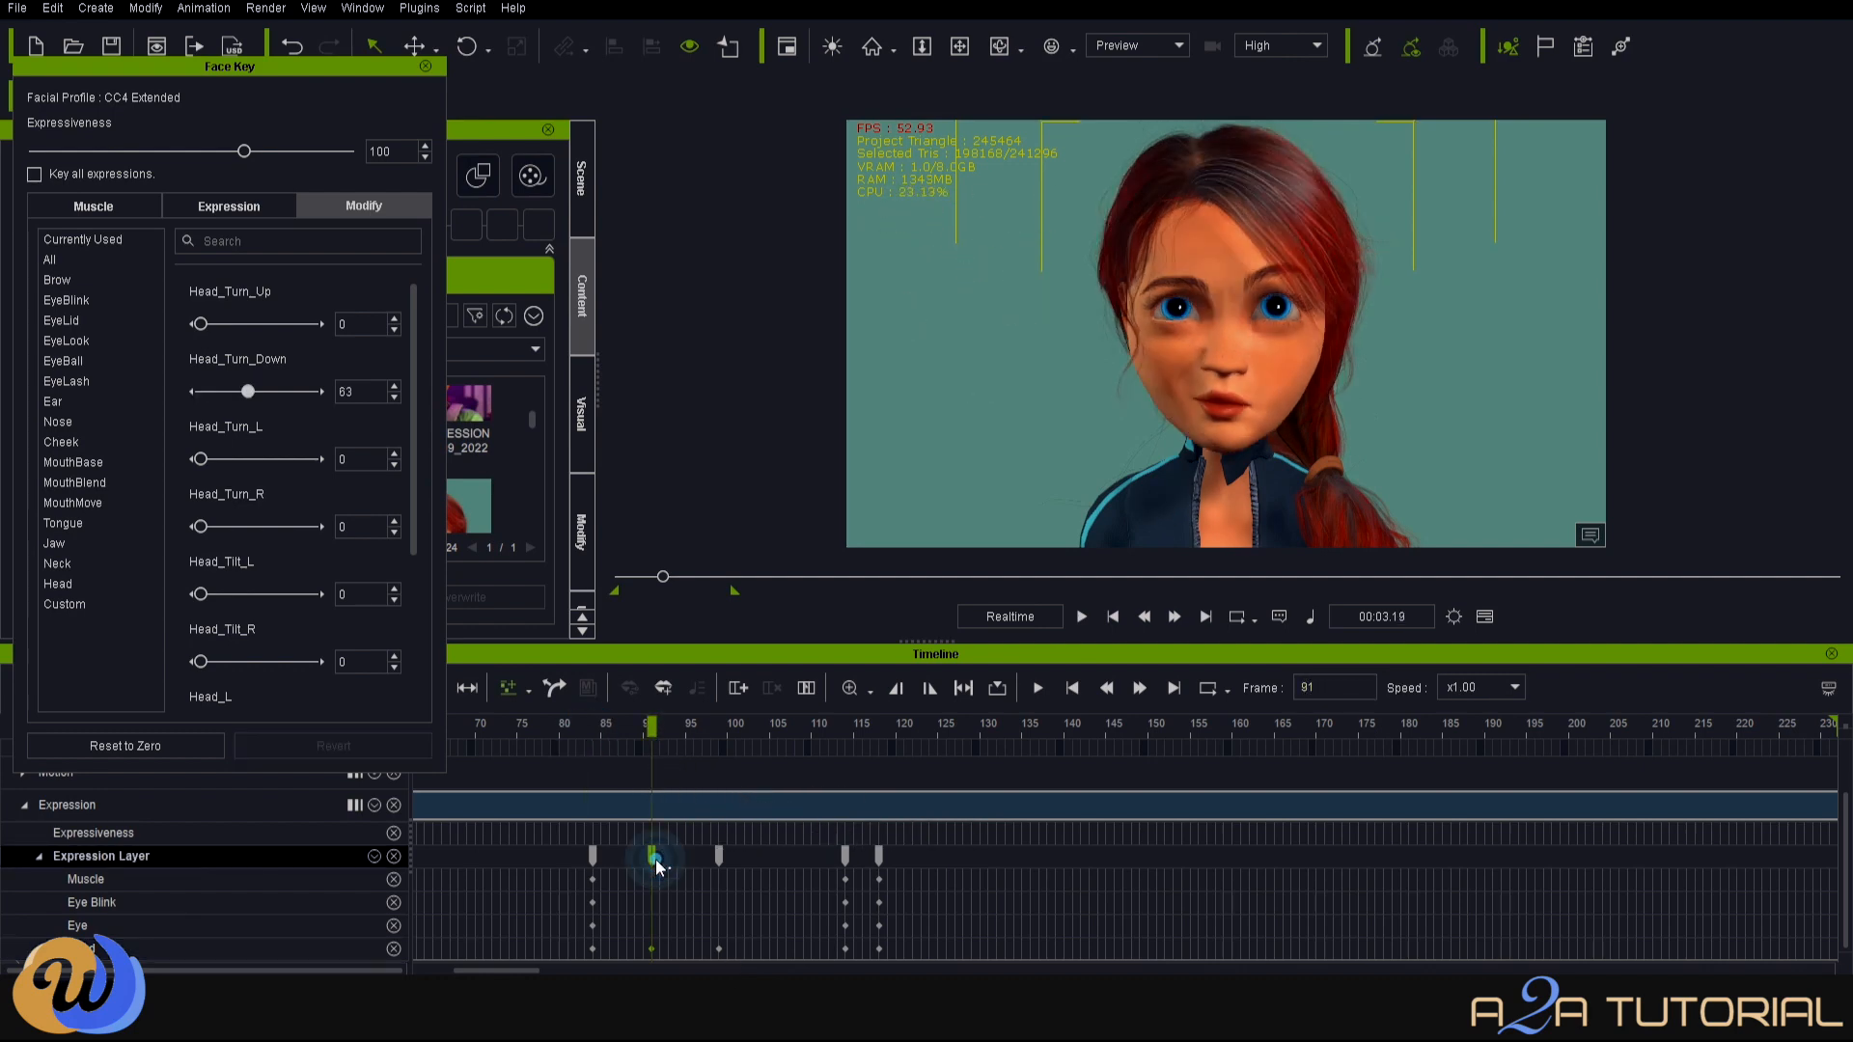
drag(423, 561, 418, 649)
drag(206, 519, 228, 516)
Play back the arced head turn from frame 84 to check the timing around the breakdown key.
click(593, 856)
click(1080, 615)
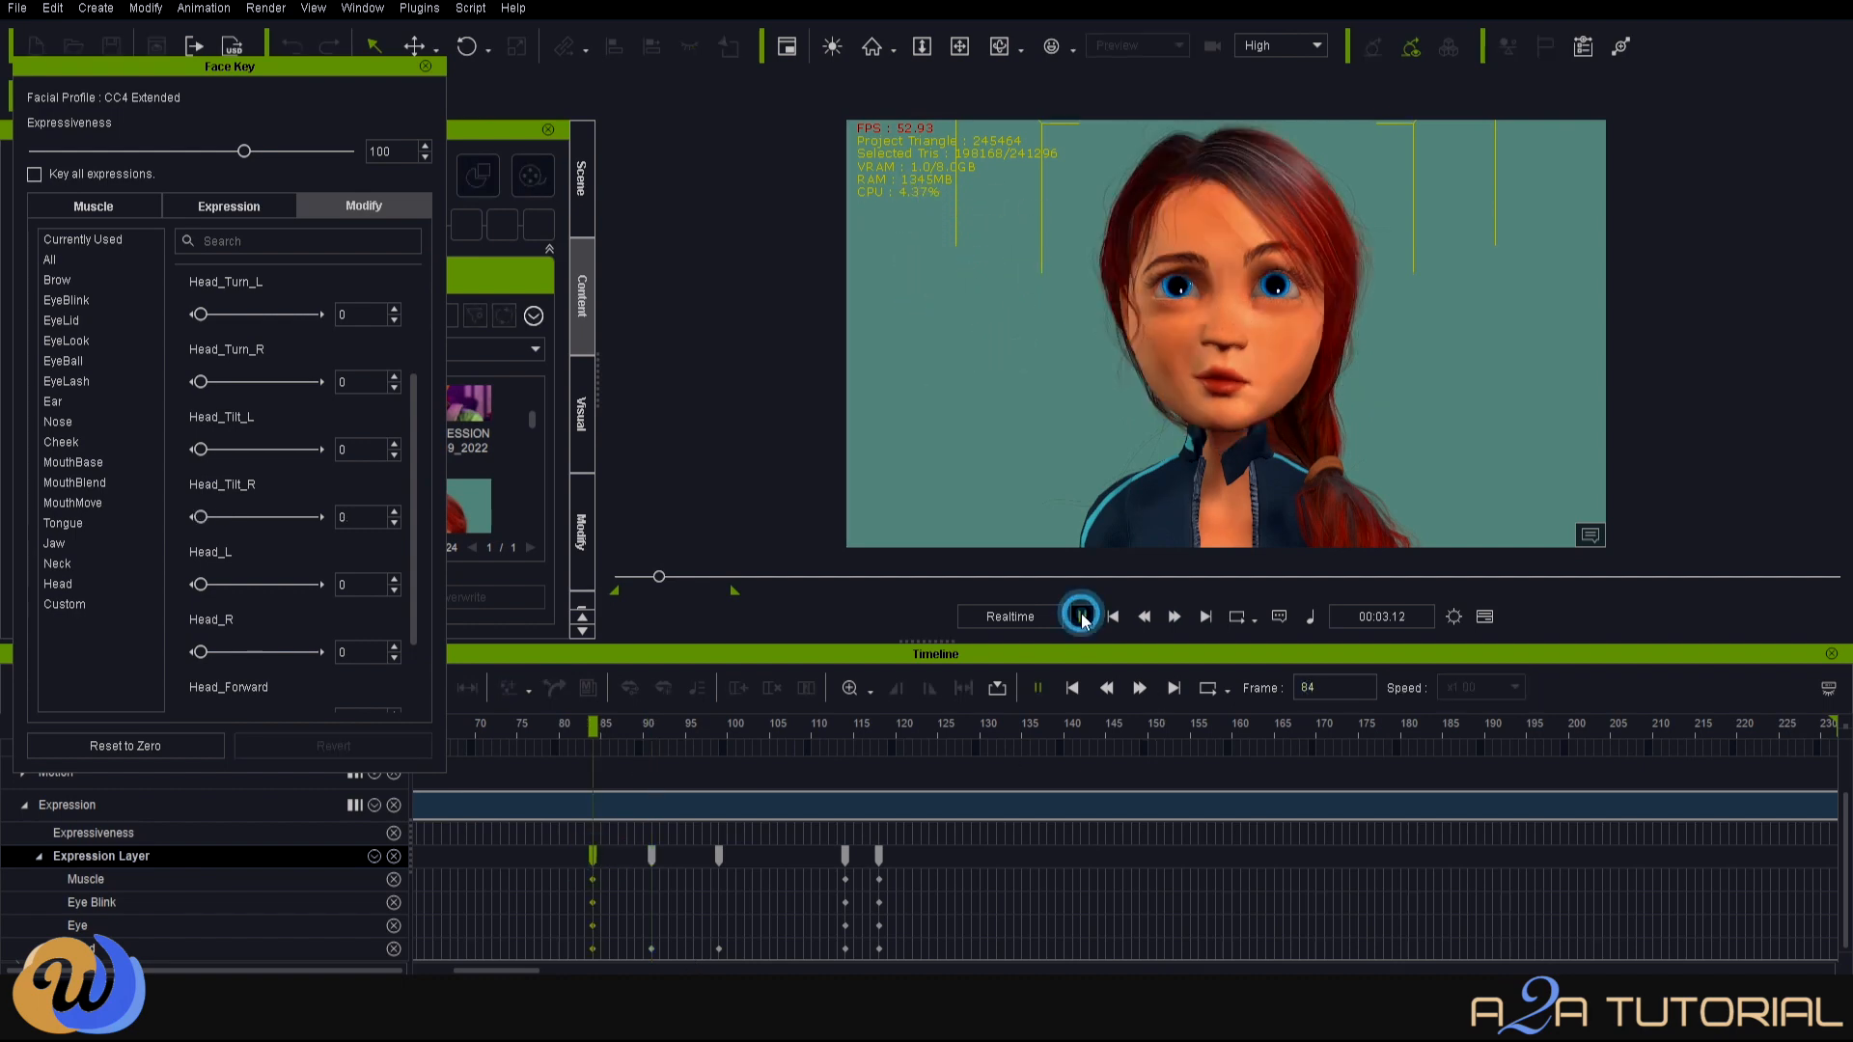
click(1081, 615)
click(654, 947)
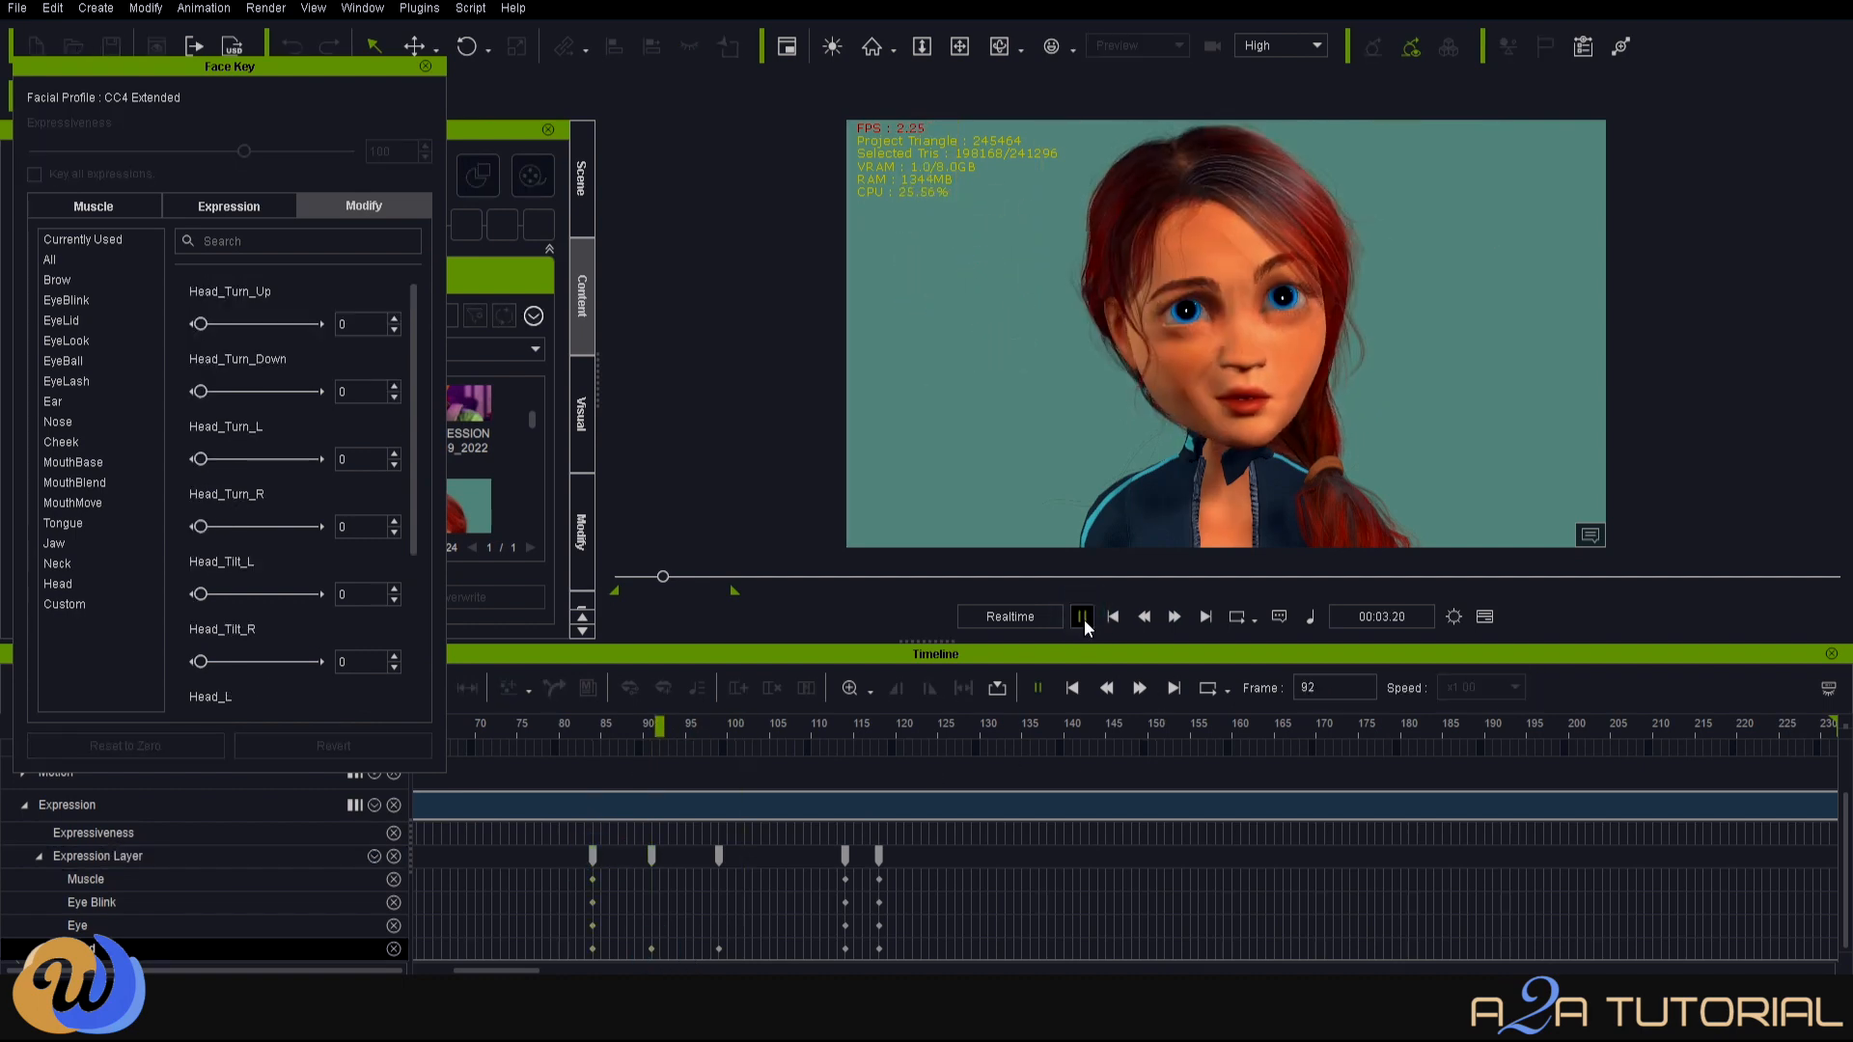
click(1082, 616)
click(1082, 617)
Move the Expression Layer key at frame 91 to frame 90 and replay the turn.
click(652, 948)
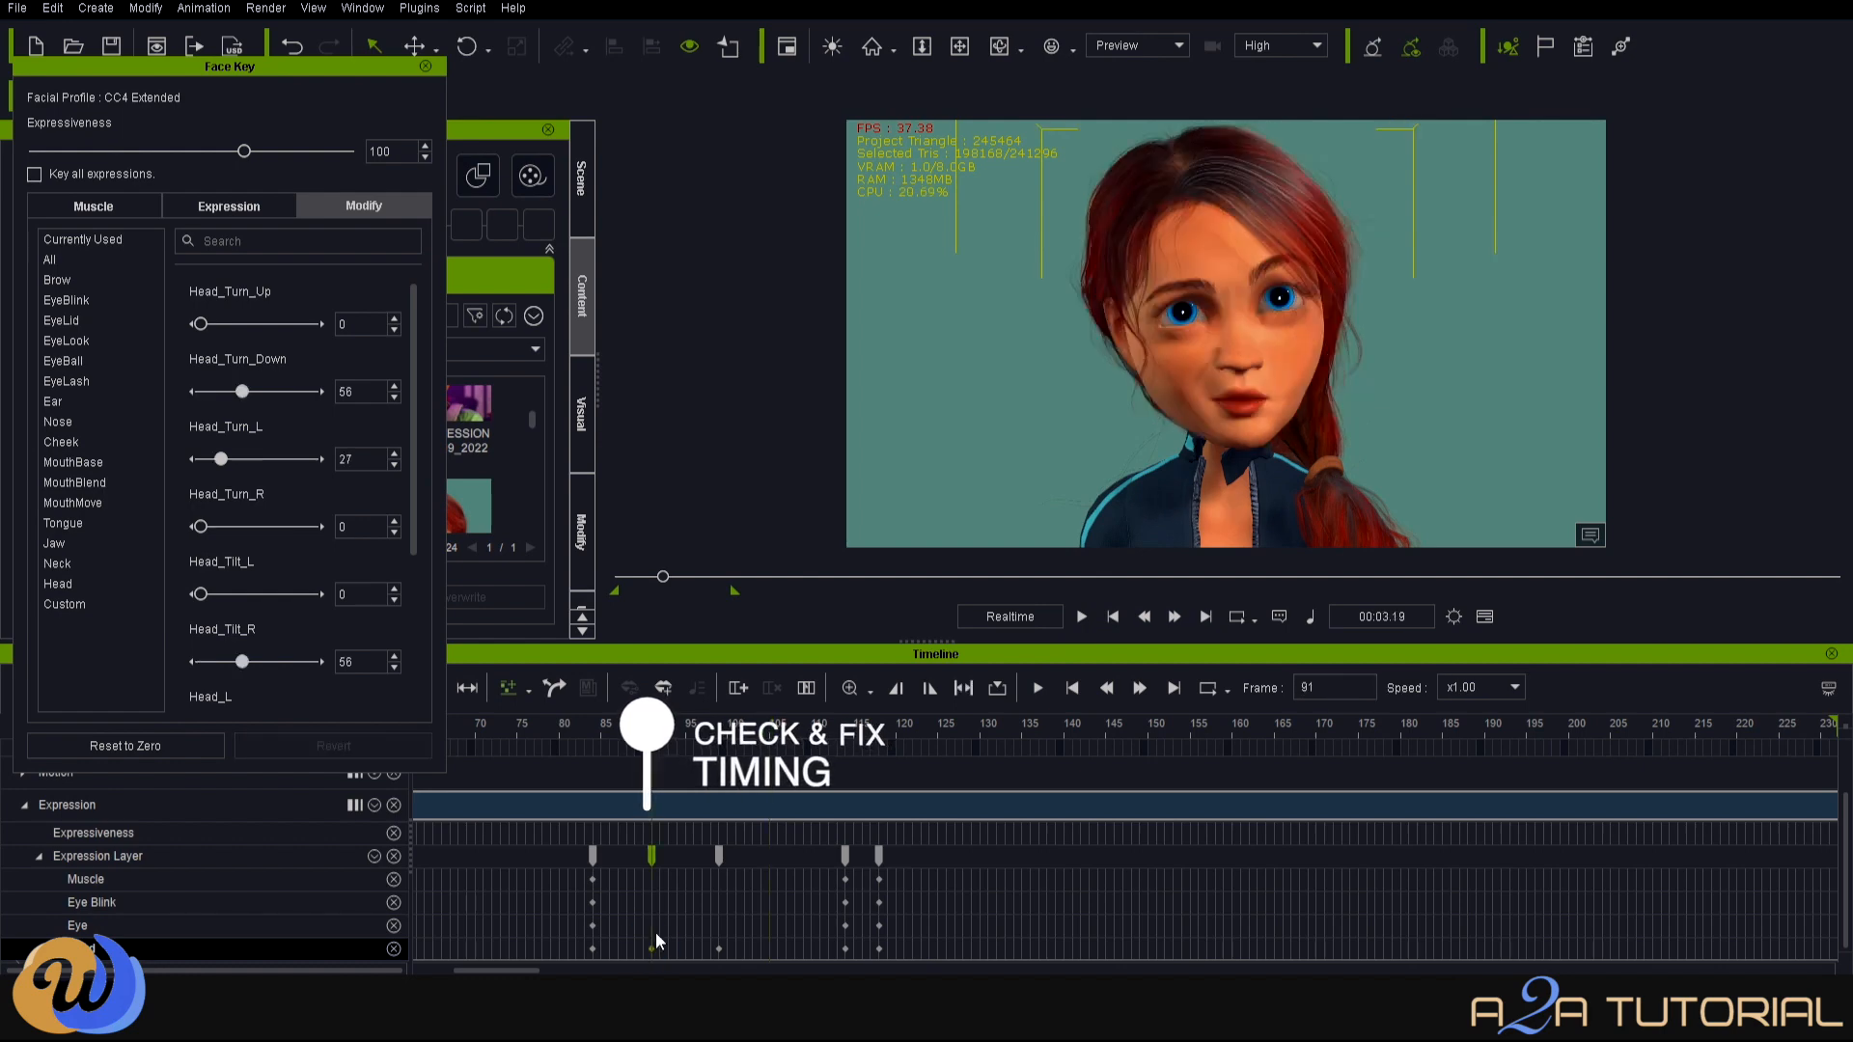
drag(657, 858, 651, 859)
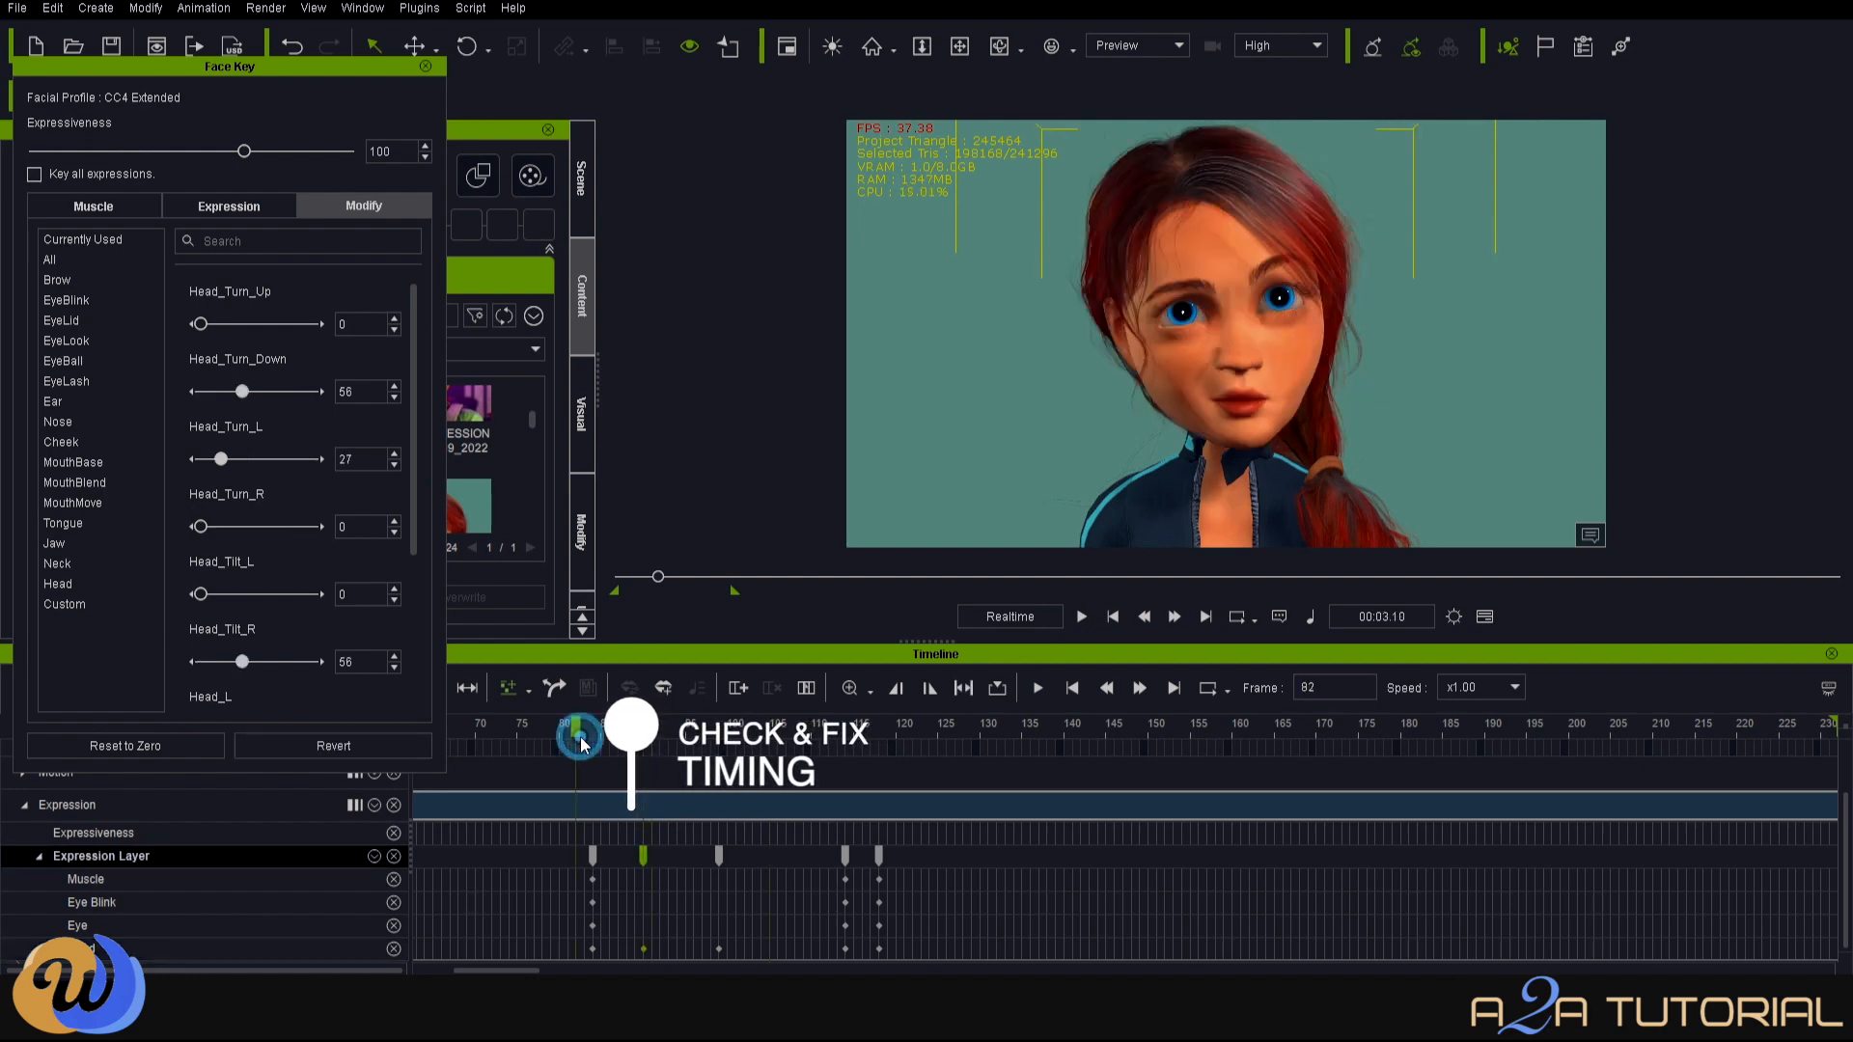
click(1082, 617)
click(1082, 616)
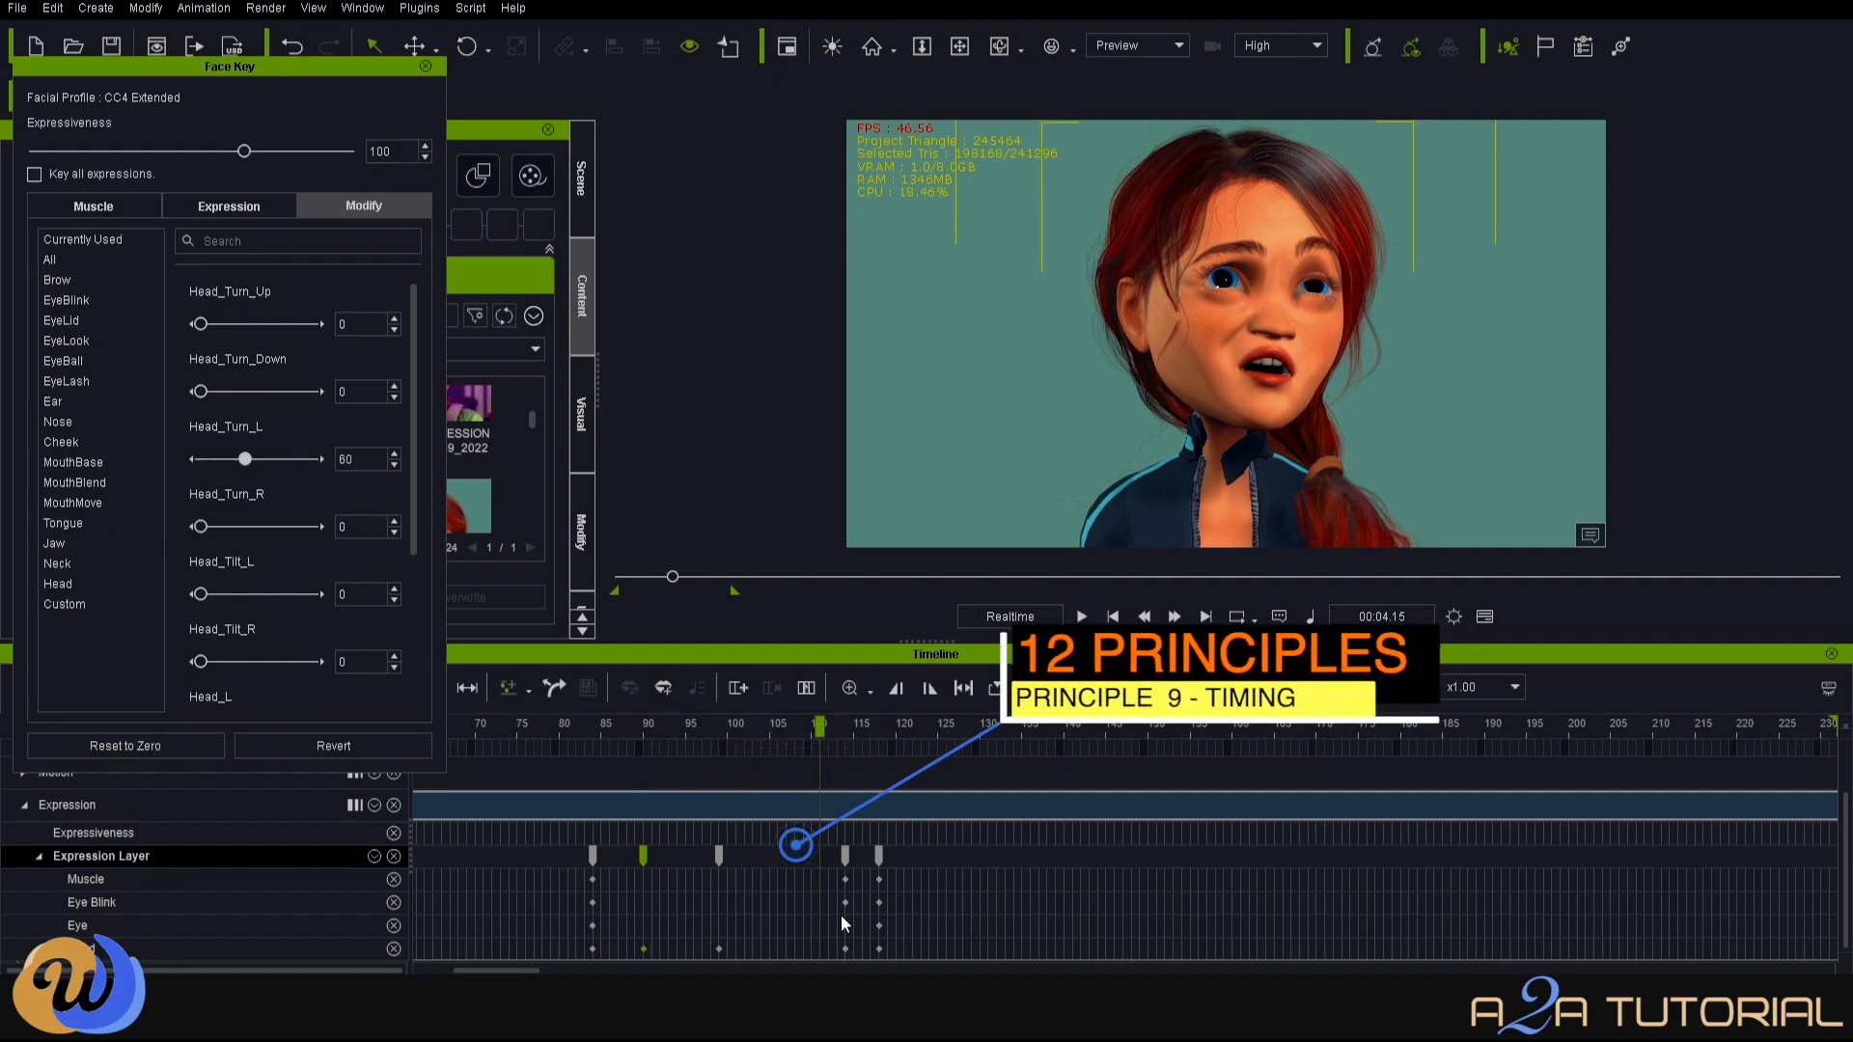
Replay the turn and shift the last two Expression Layer keys earlier, to frames 108 and 112.
click(1082, 617)
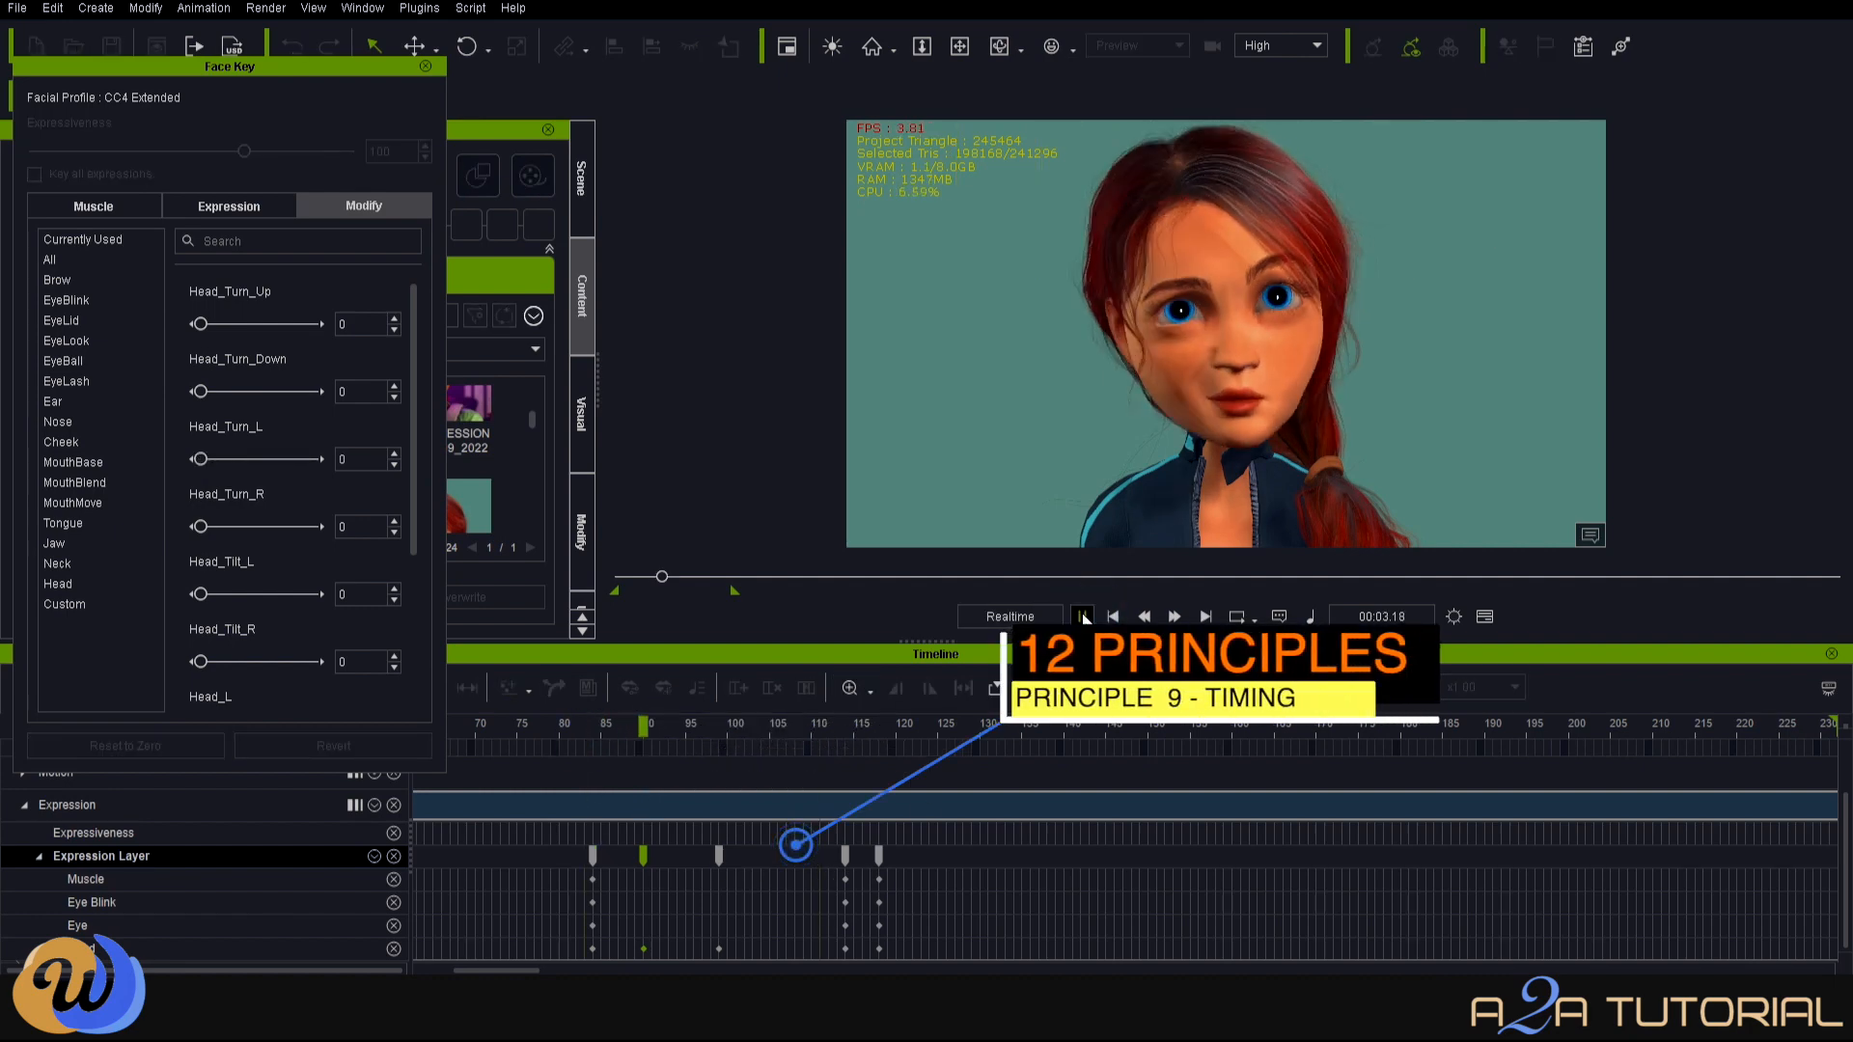
click(1082, 617)
drag(879, 859, 831, 866)
click(579, 732)
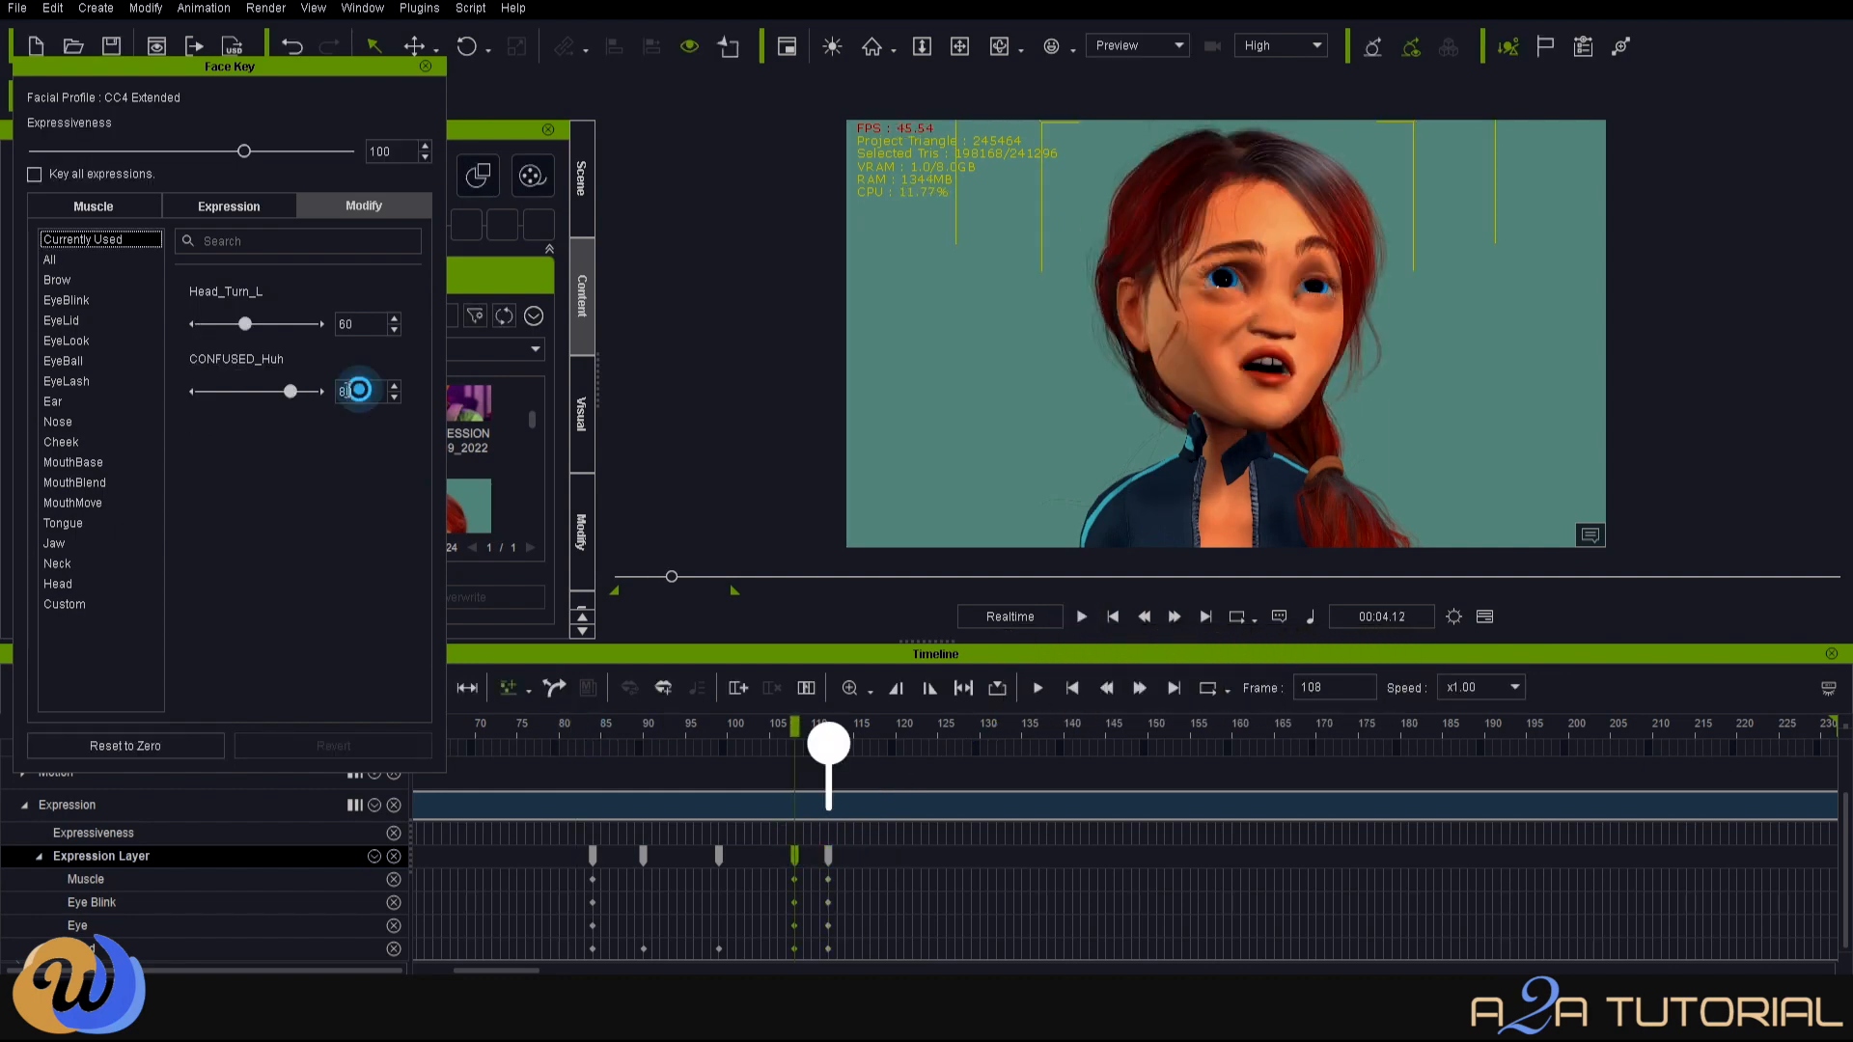
Set CONFUSED_Huh to 70 on the key at frame 108 and to 50 on the key at frame 112.
text(2)
key(Return)
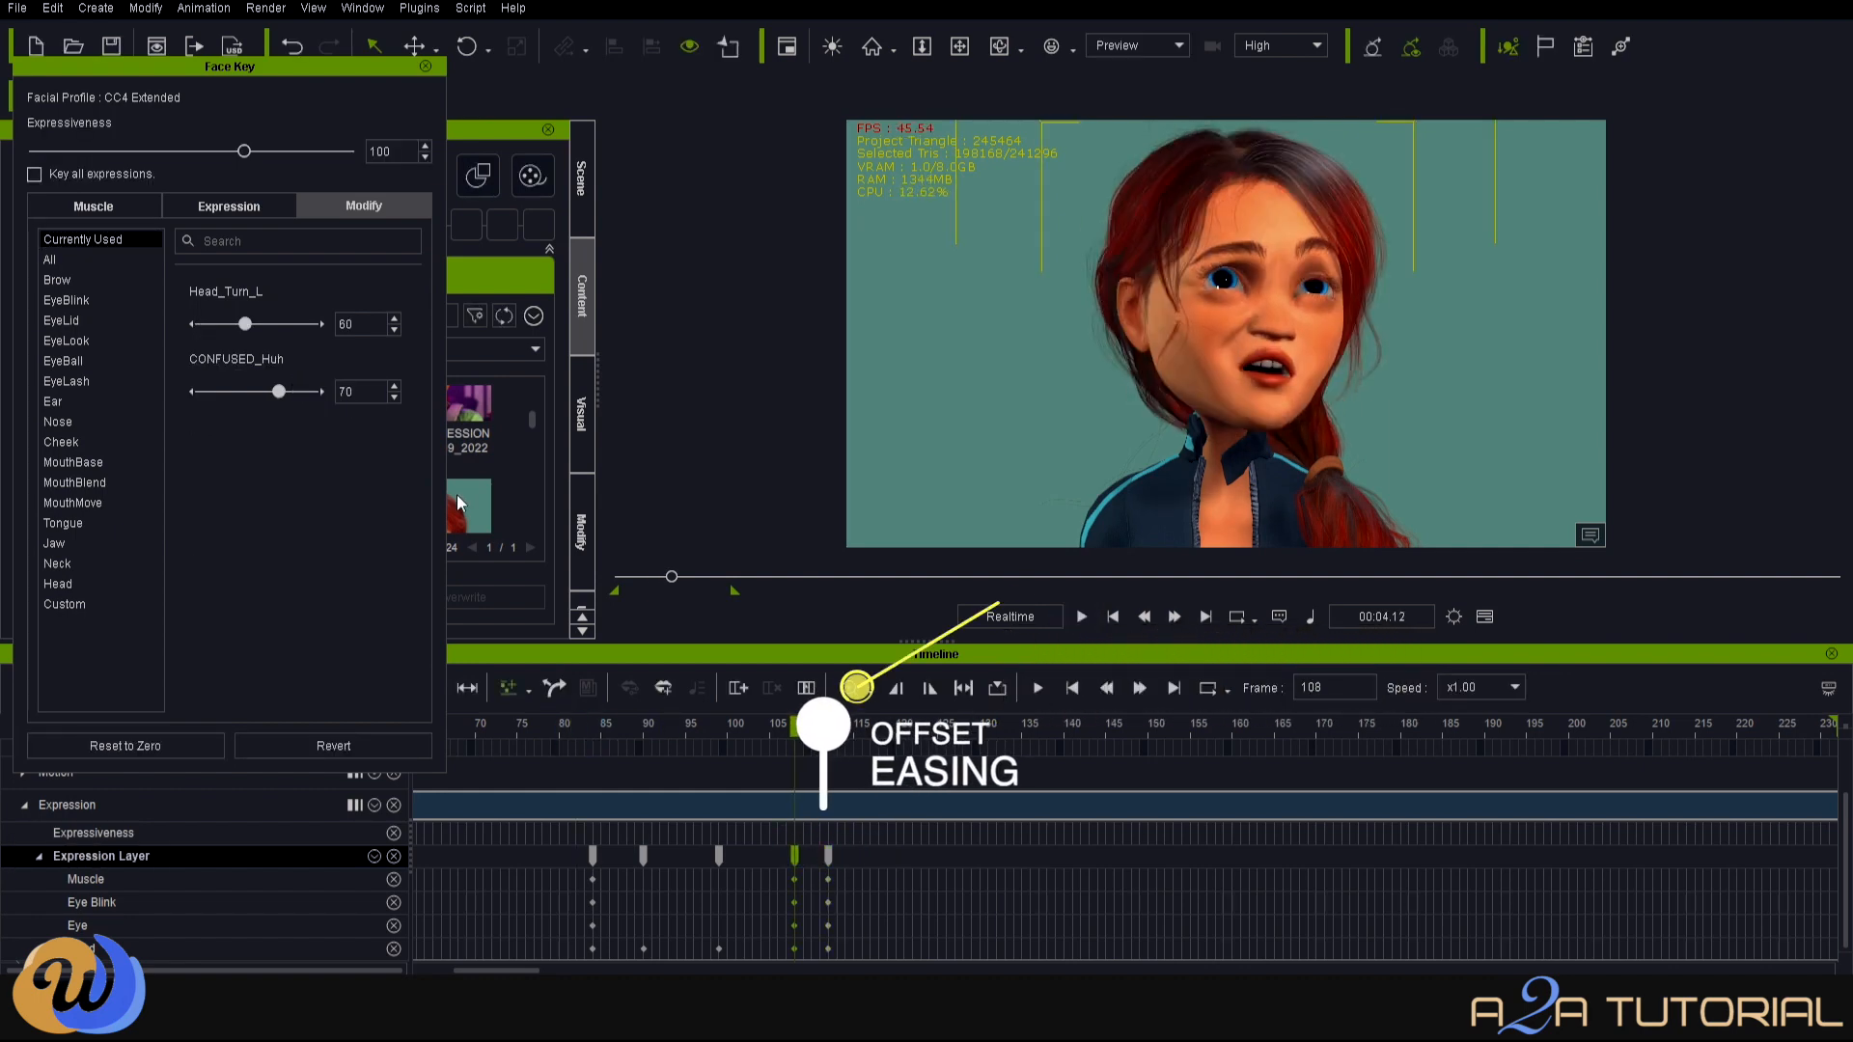
text(5)
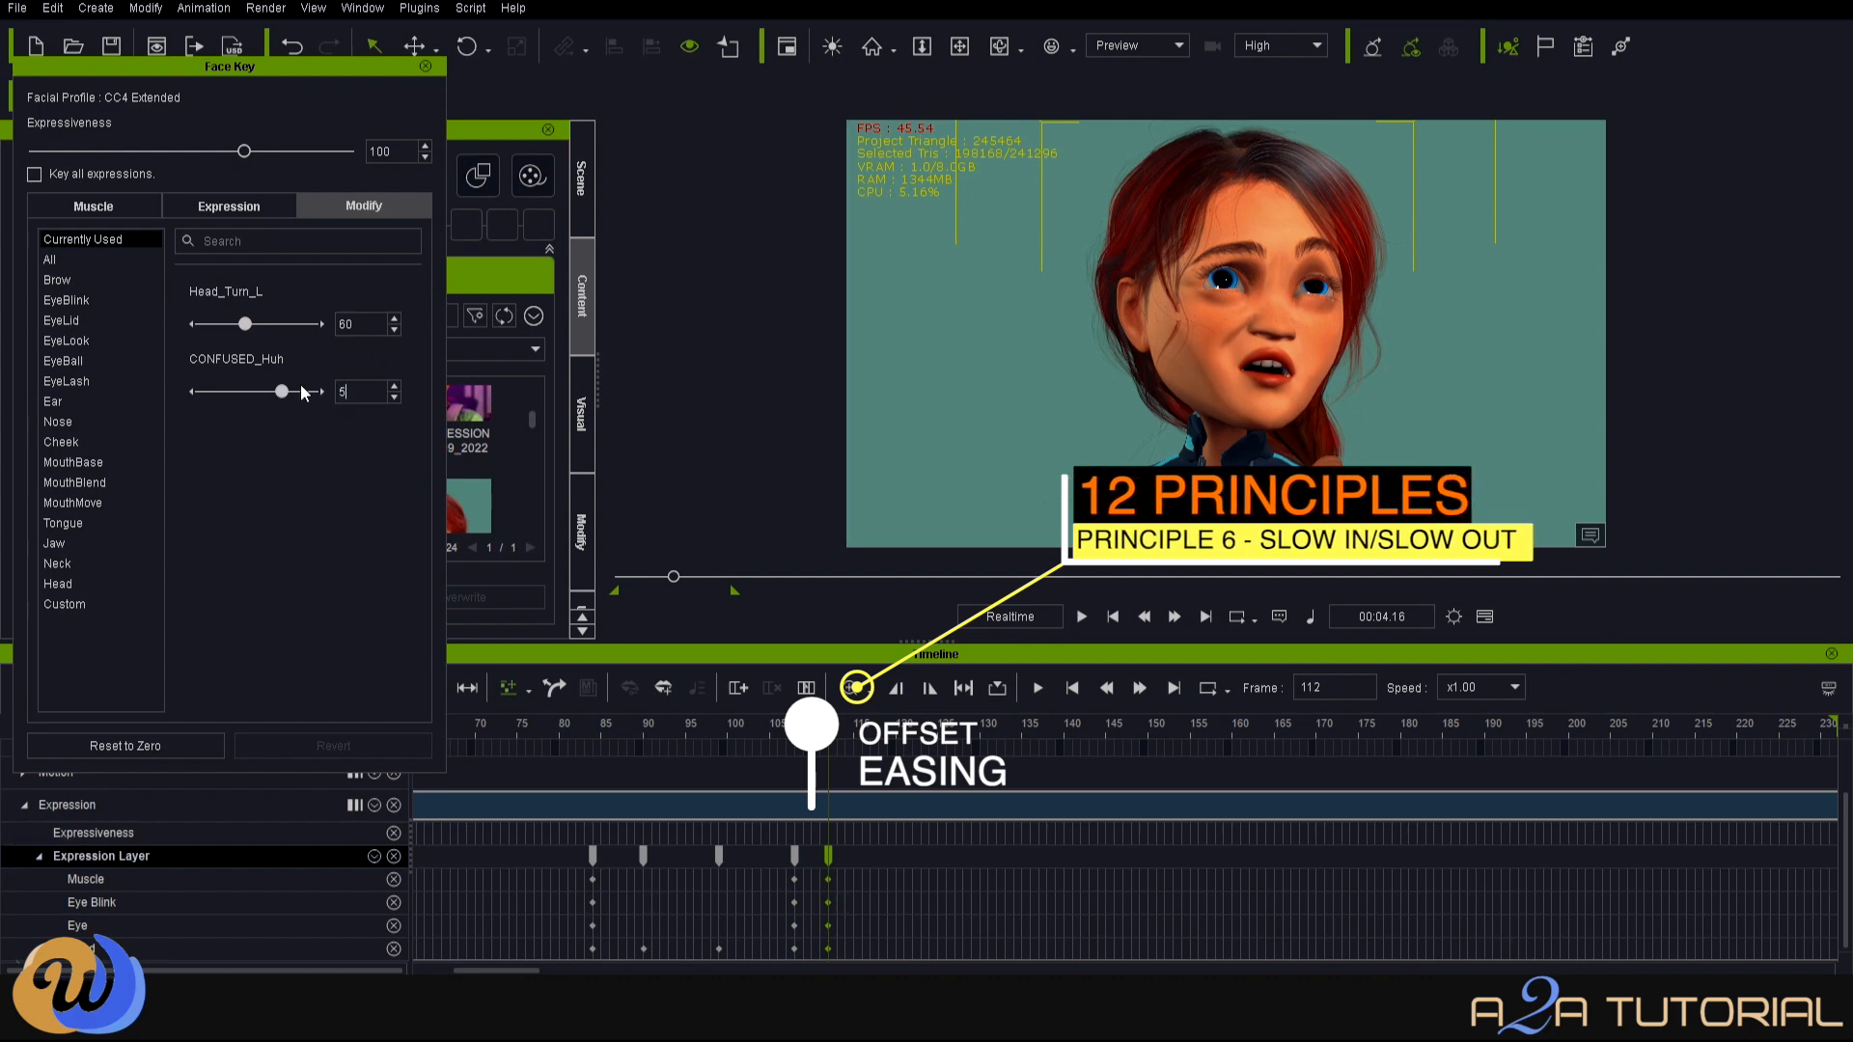
text(0)
key(Return)
click(792, 856)
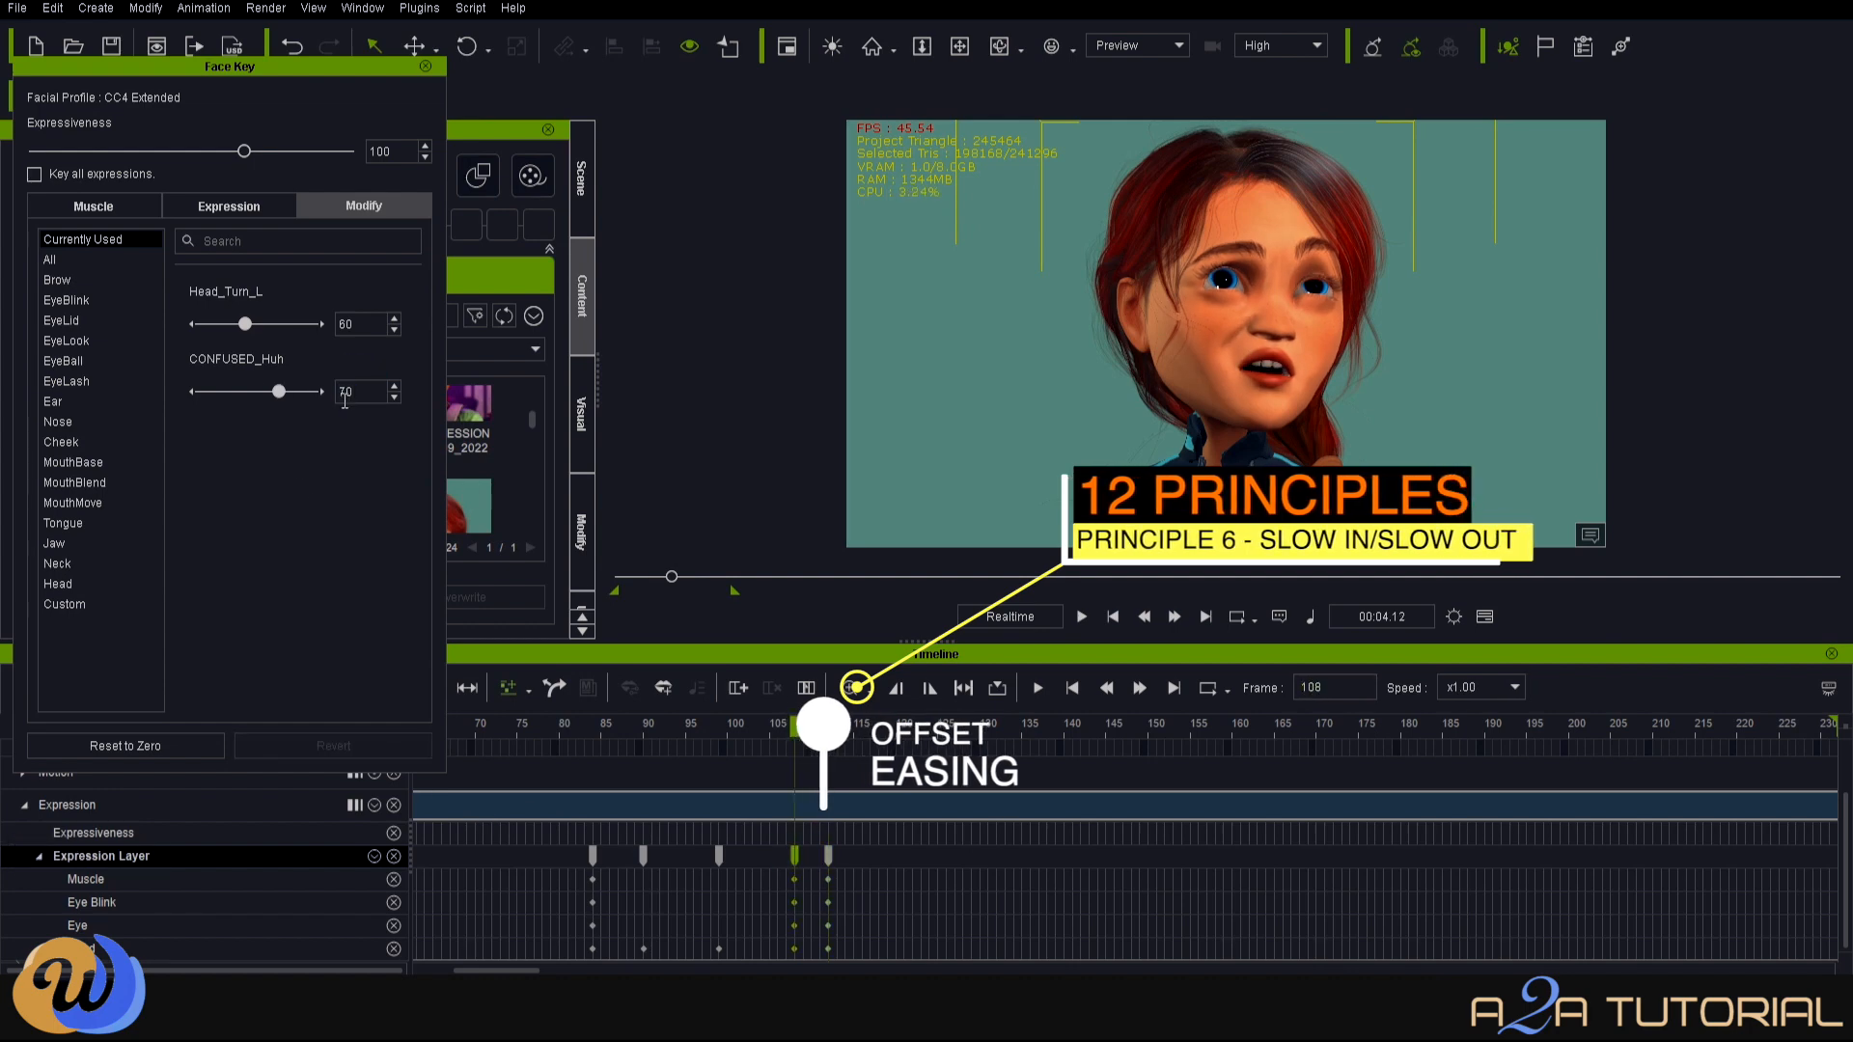
key(Return)
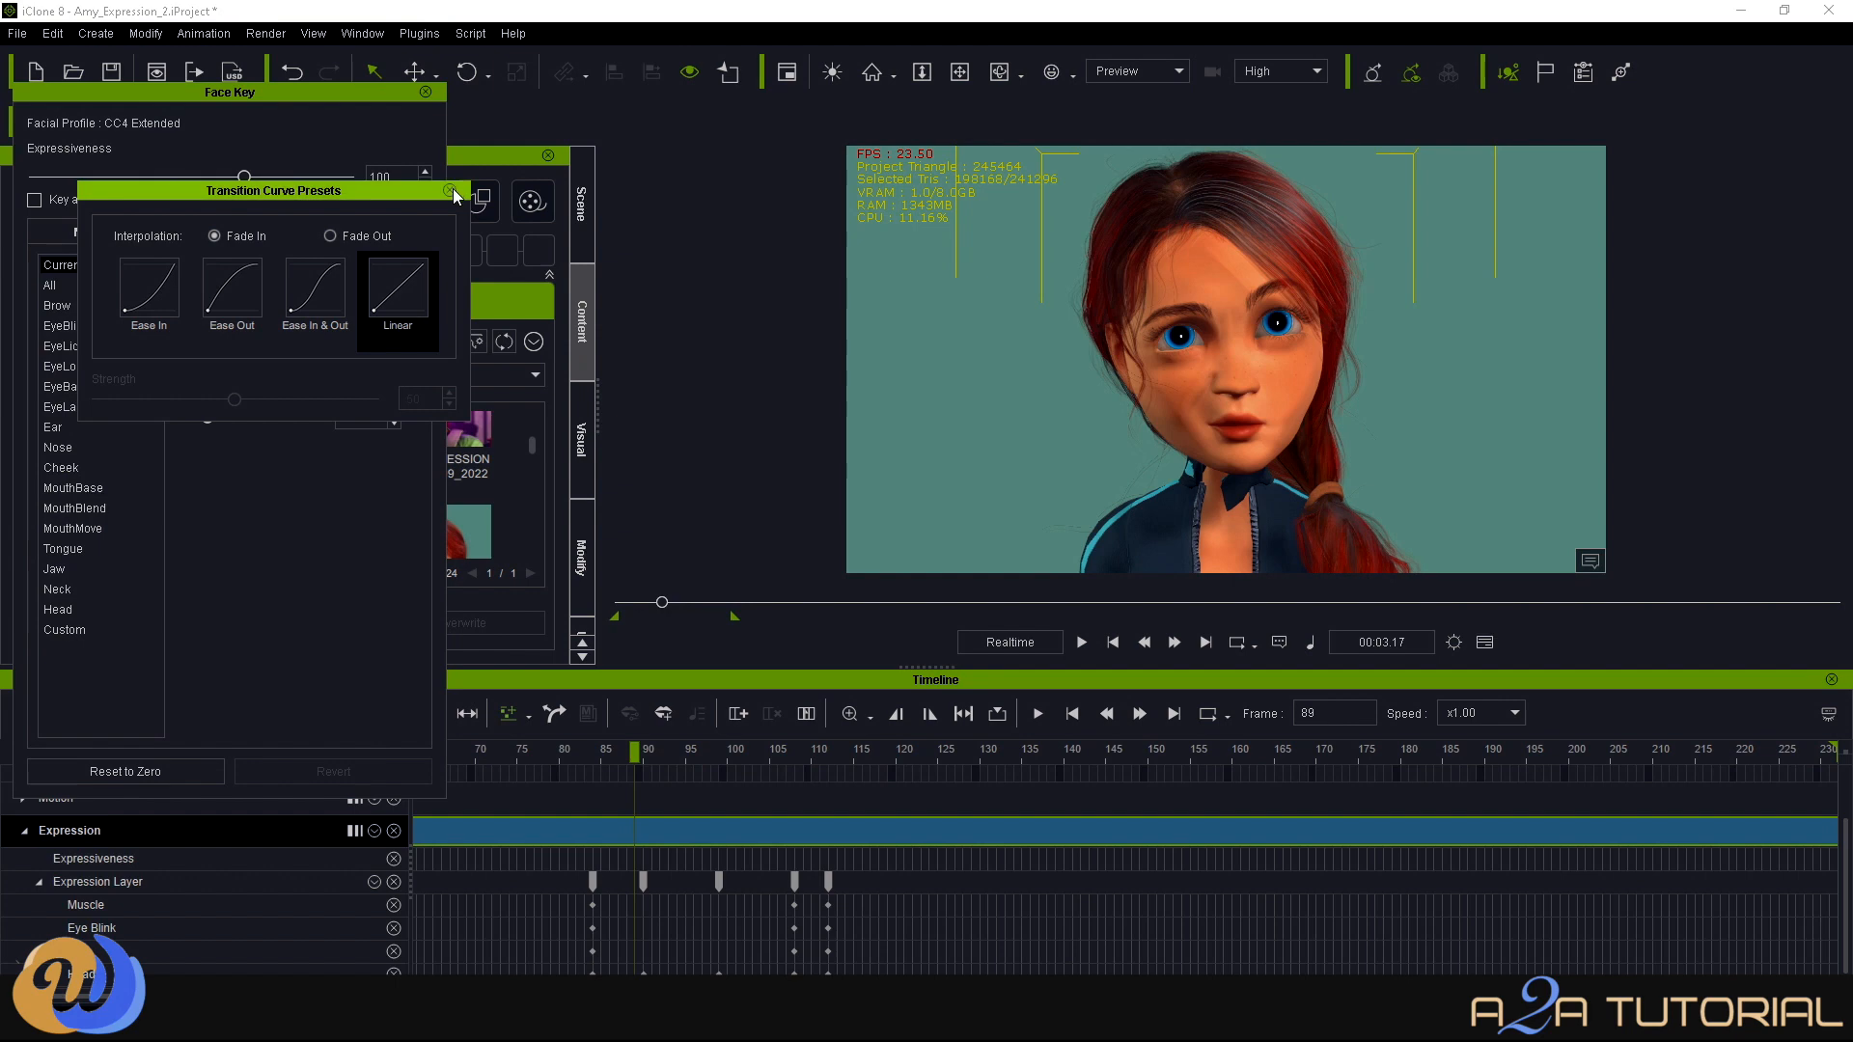
Close the Transition Curve Presets, select the key at frame 90 and open the Curve Editor for the Expression clip.
click(449, 190)
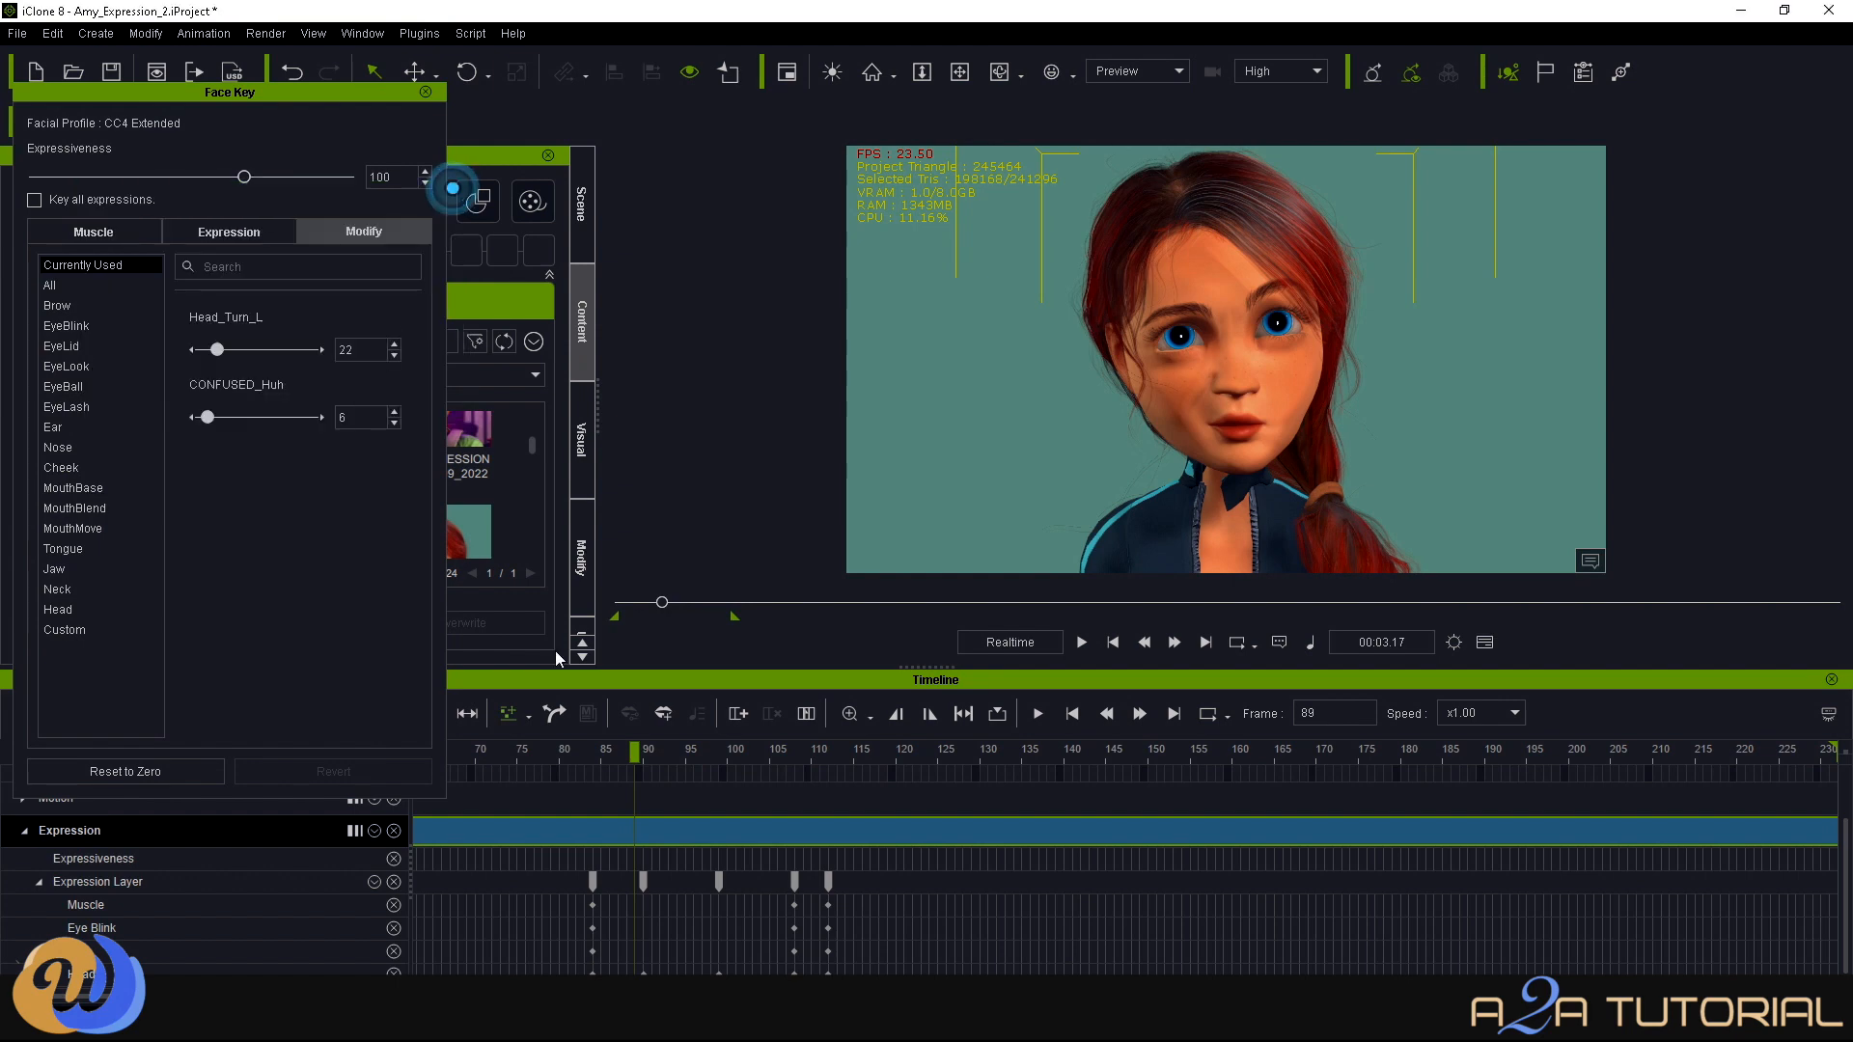
click(641, 880)
right_click(645, 828)
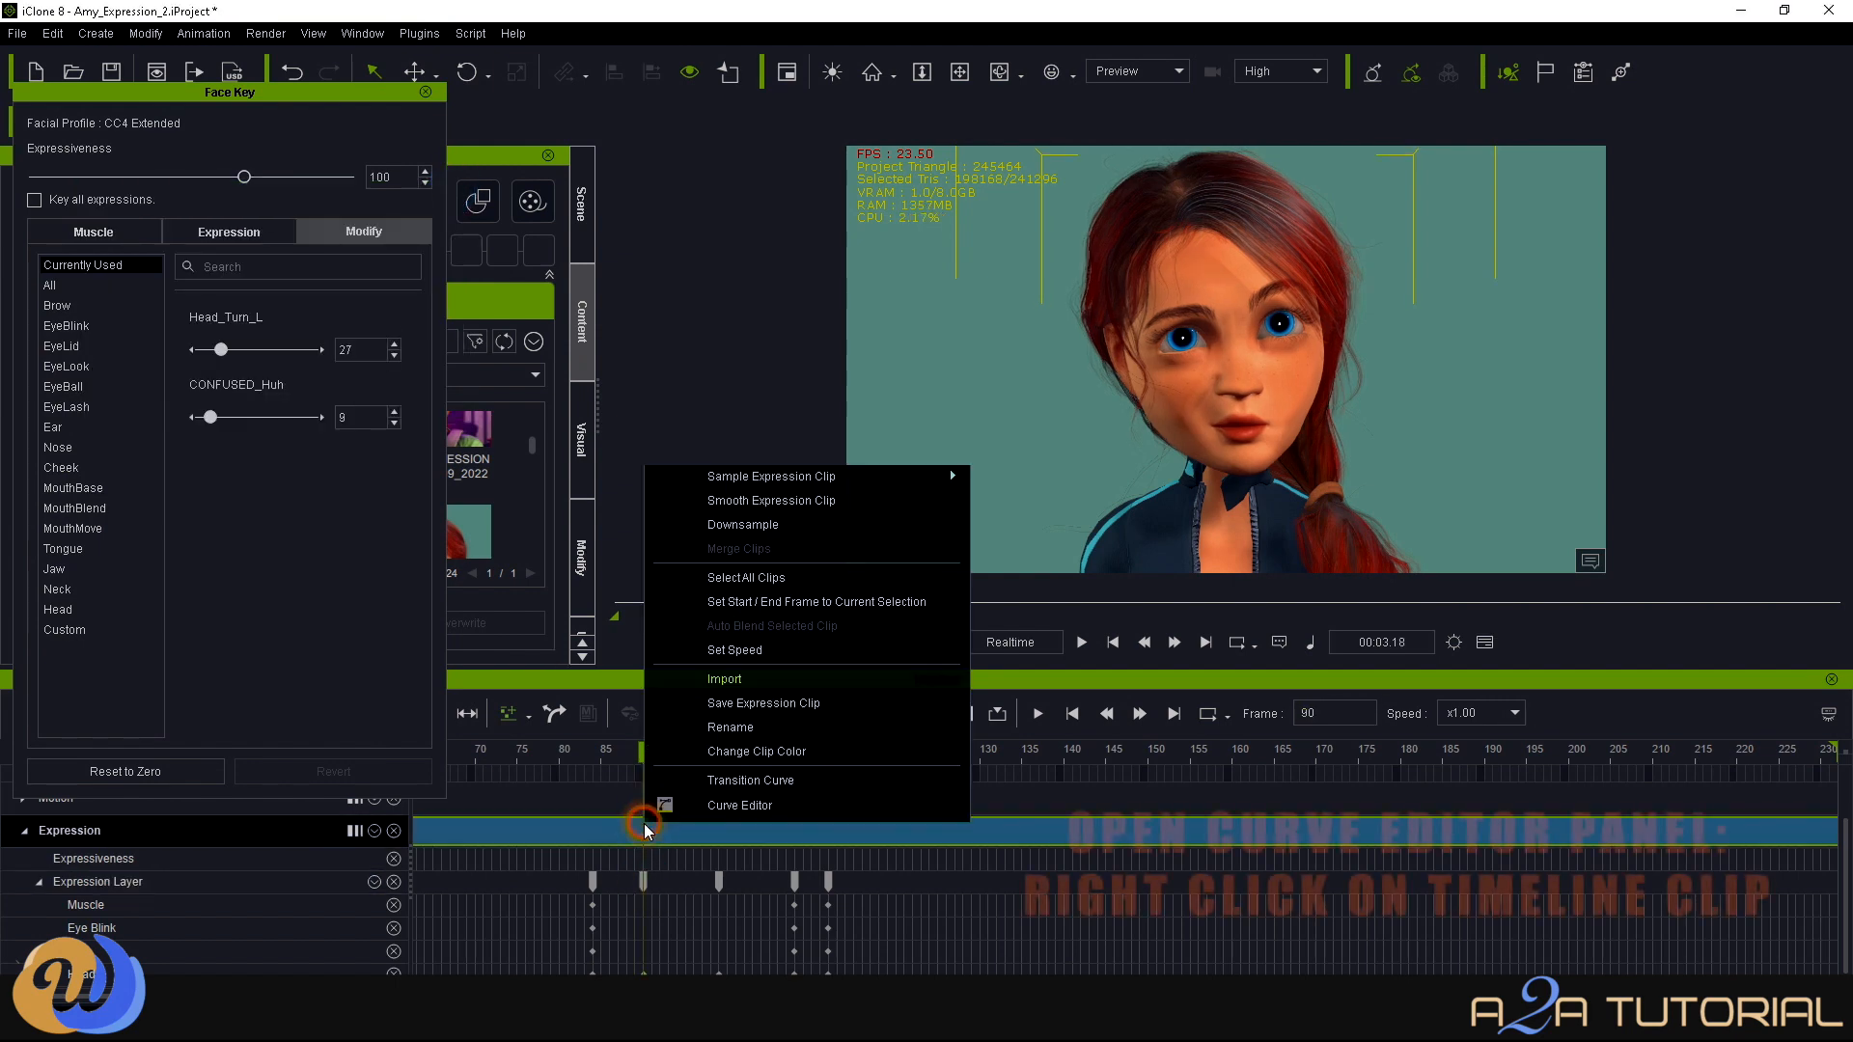
click(739, 804)
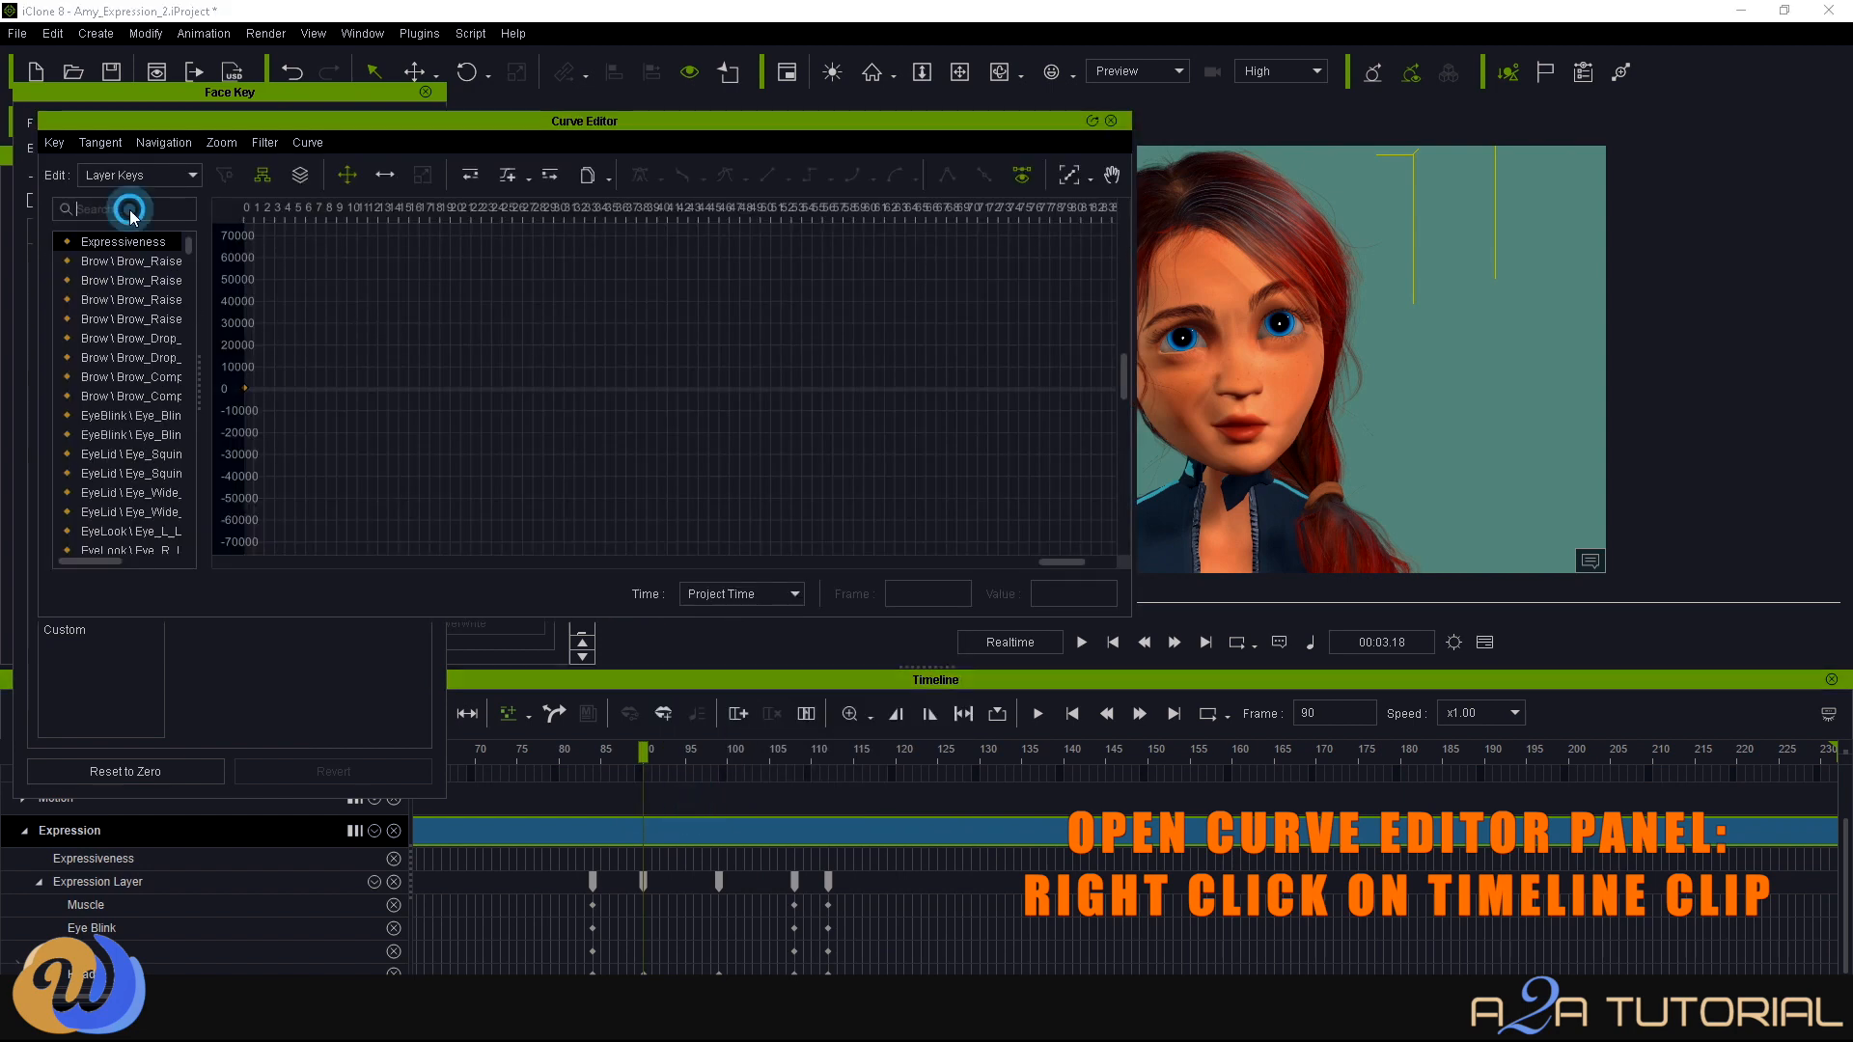
Filter the Curve Editor's list by "head", widen the list and display the Head_Turn_Down curve.
text(hew)
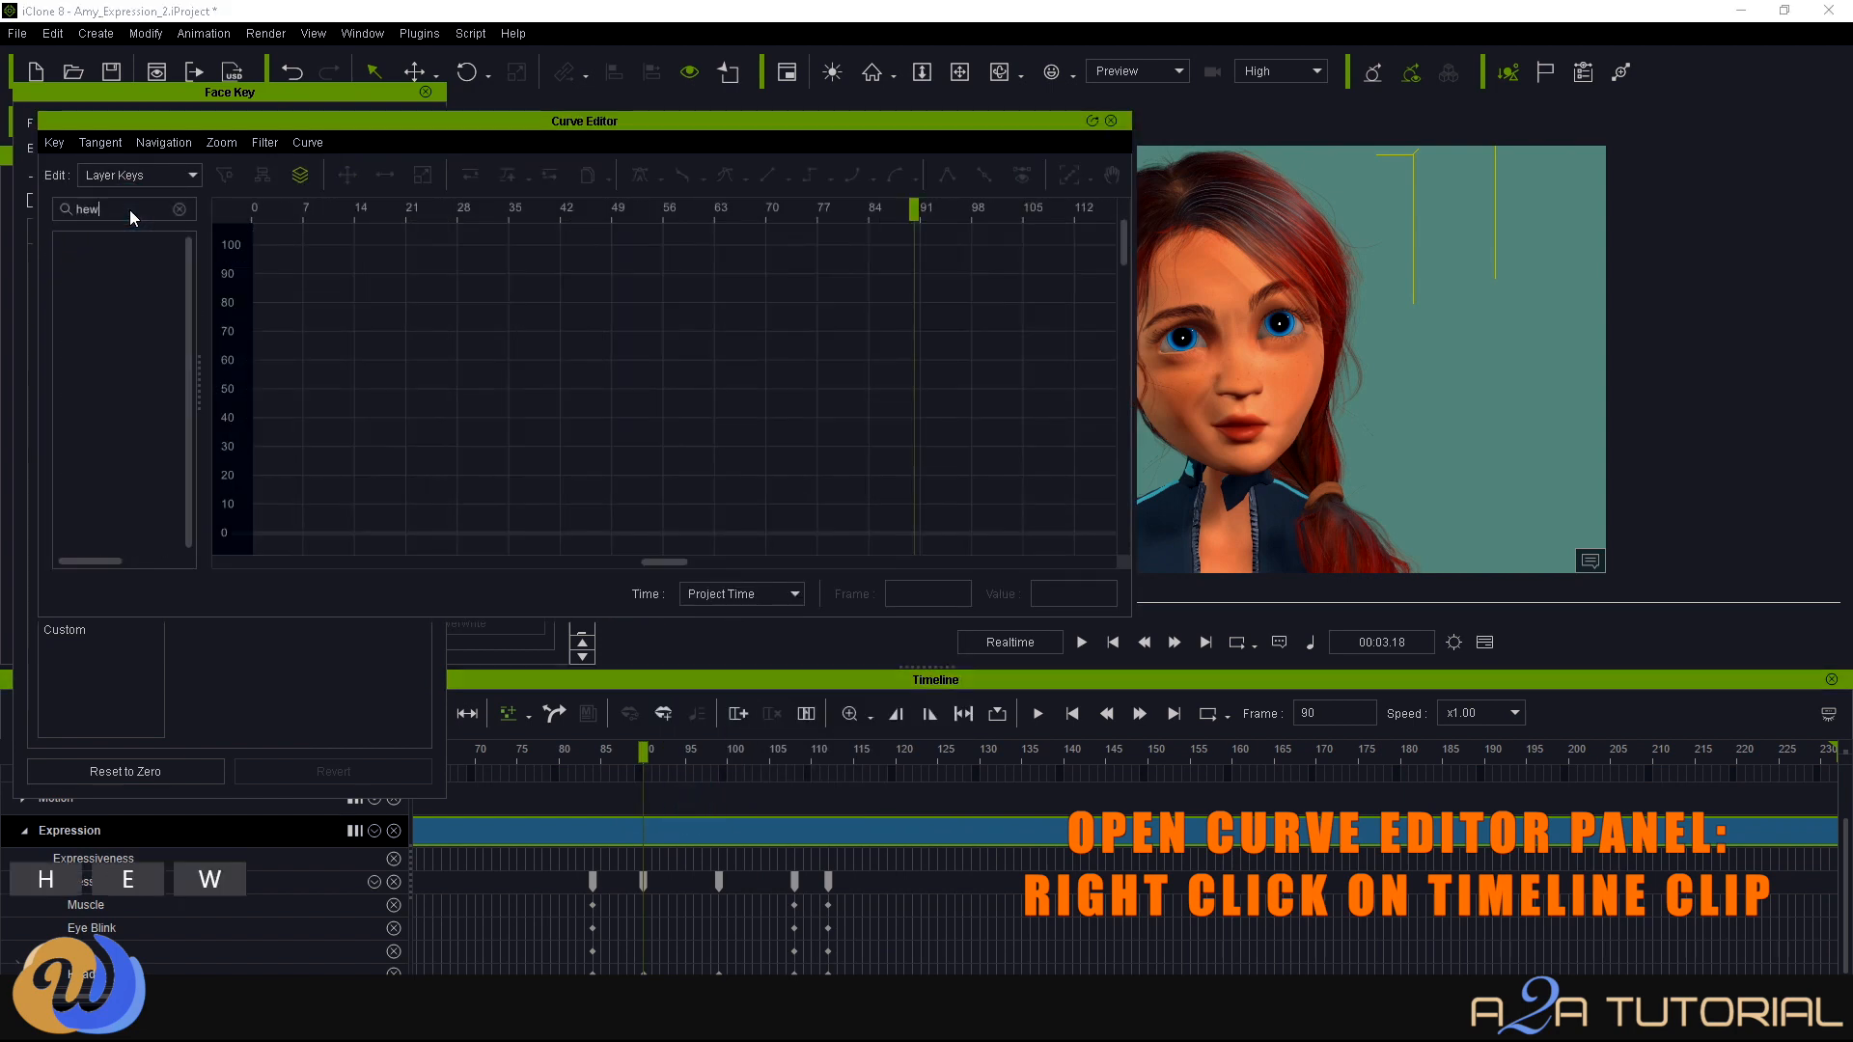
key(BackSpace)
text(ad)
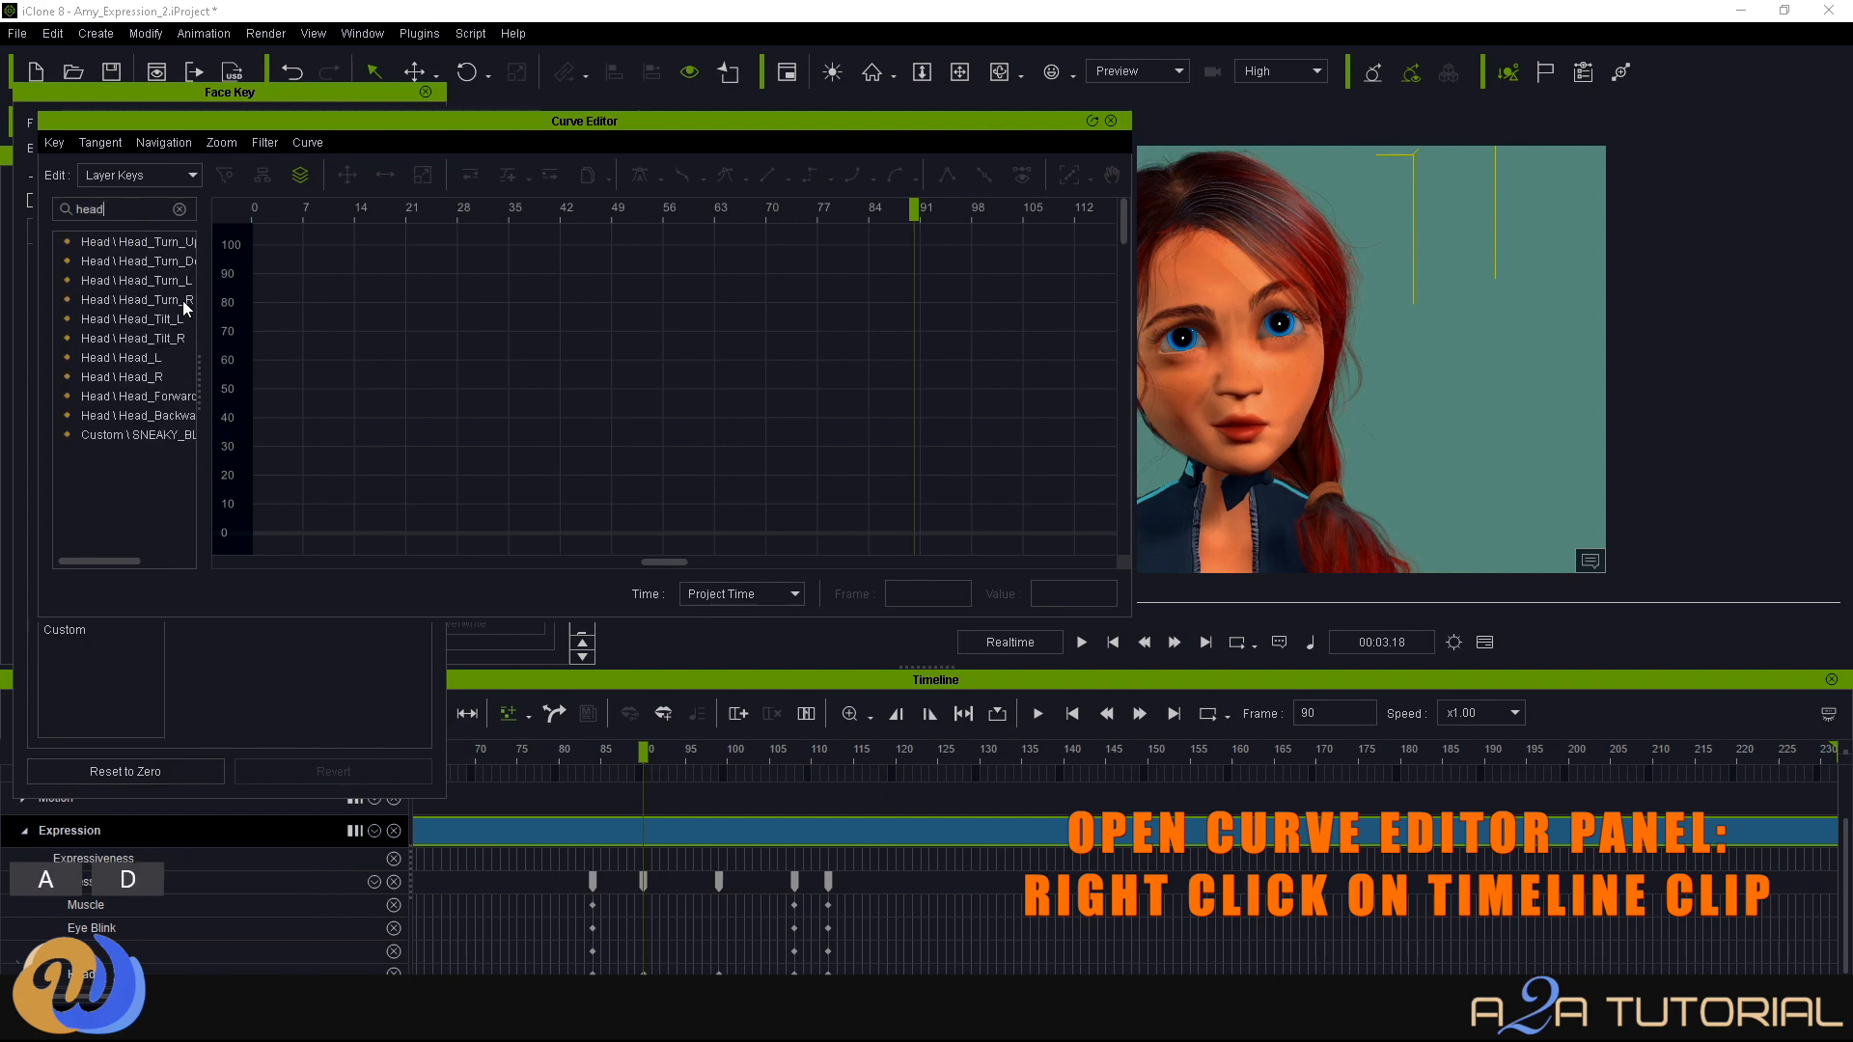
drag(198, 372, 255, 367)
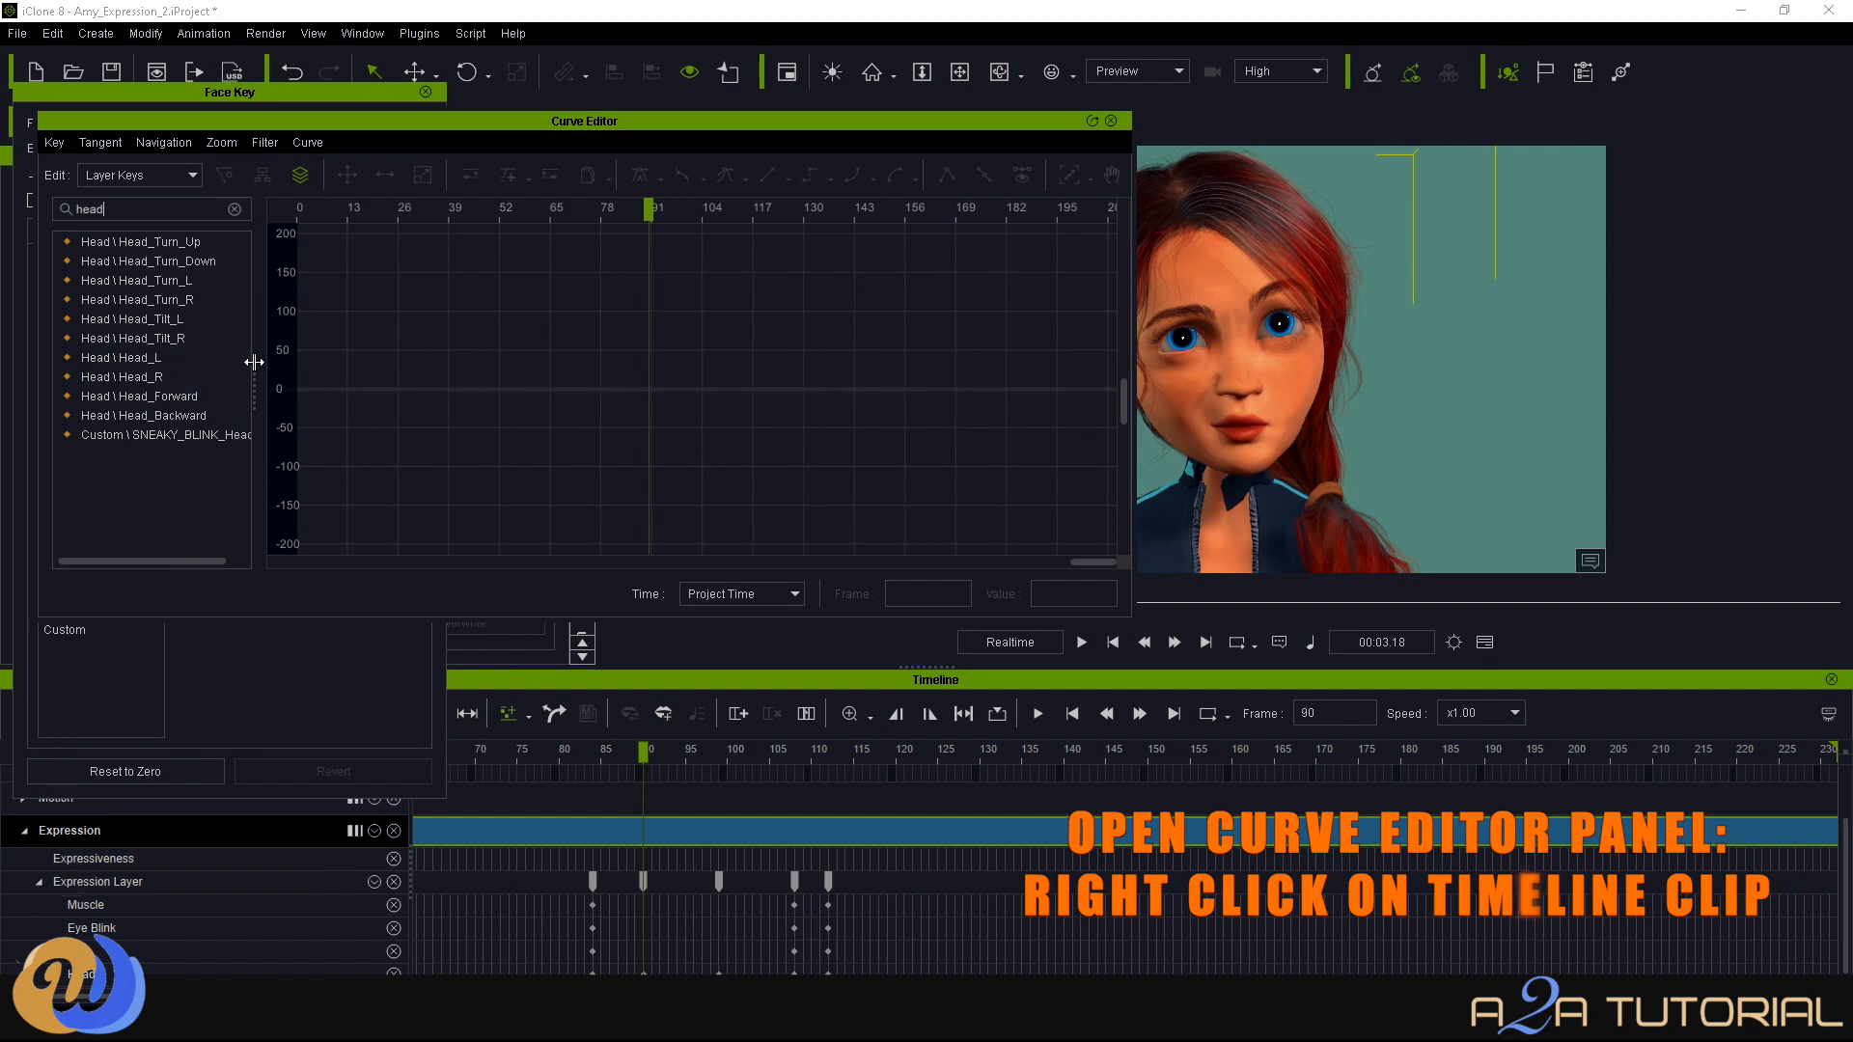
click(219, 263)
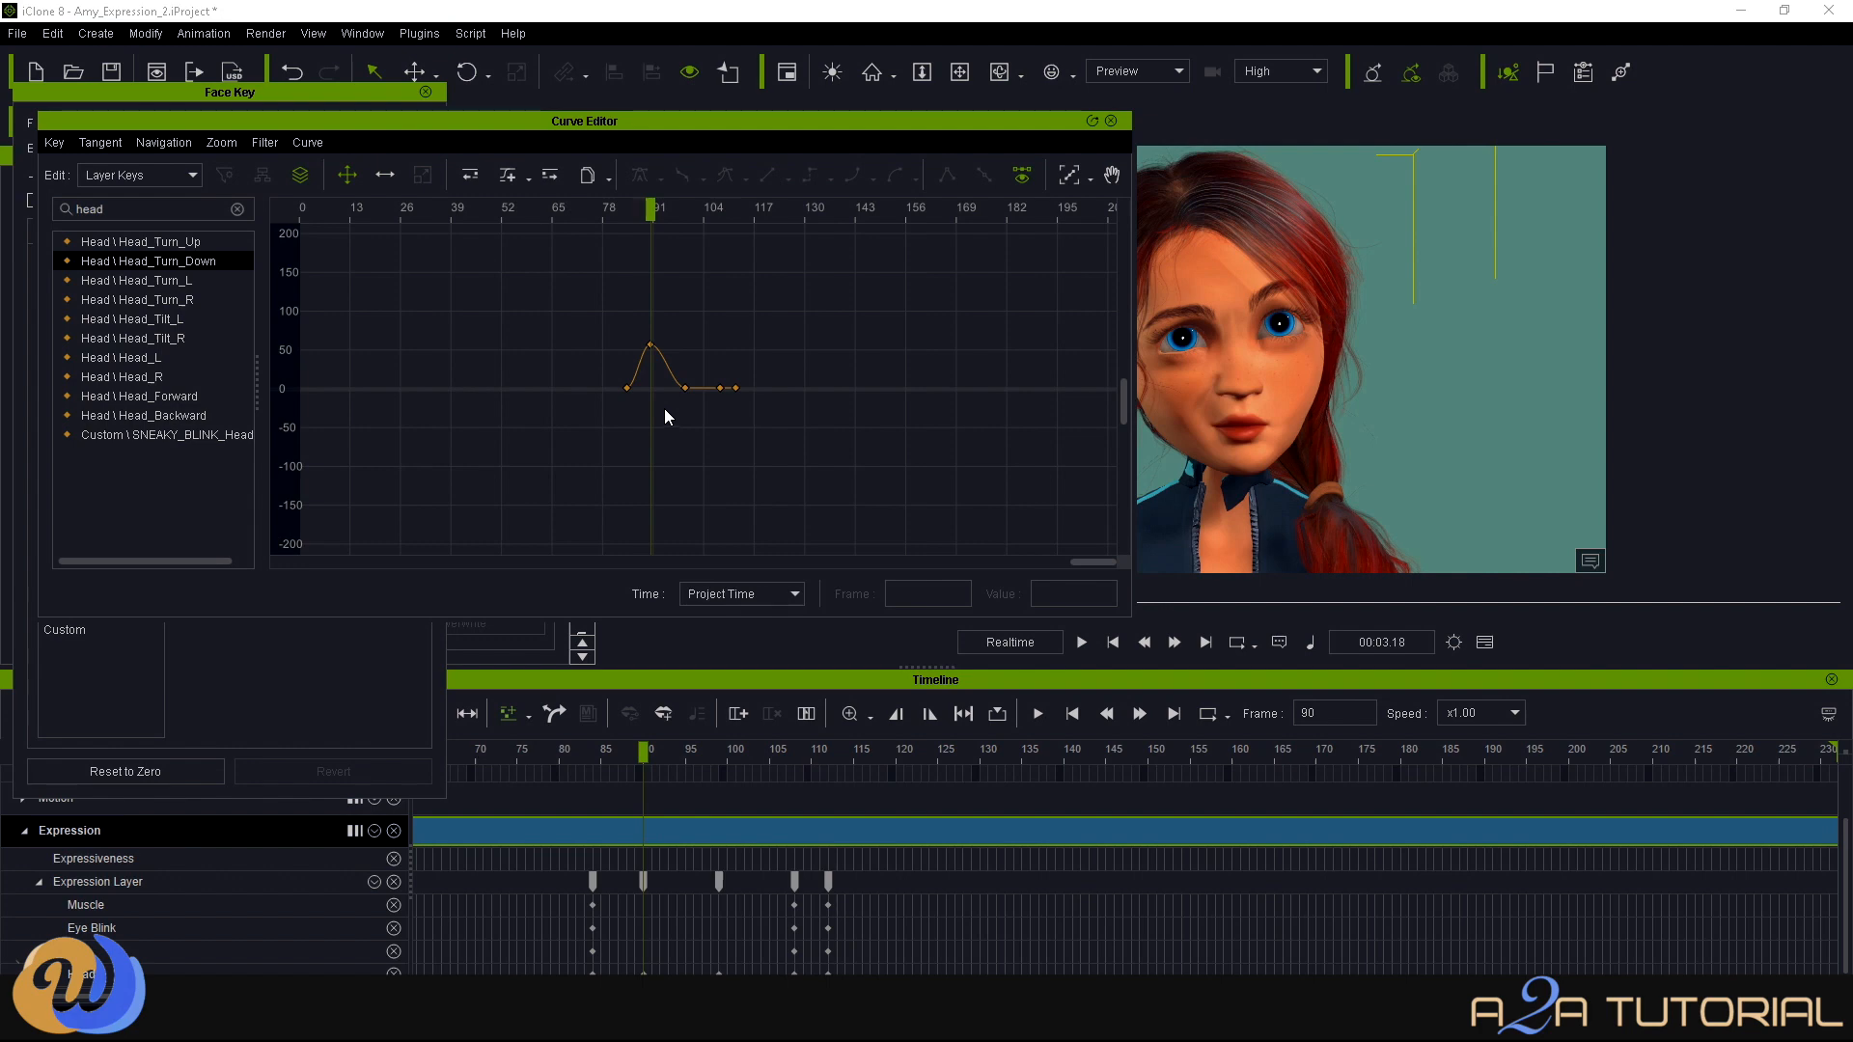
Move the peak key of the Head_Turn_Down curve to frame 88 so the dip favours the start.
alt+scroll(664, 408, up, 3)
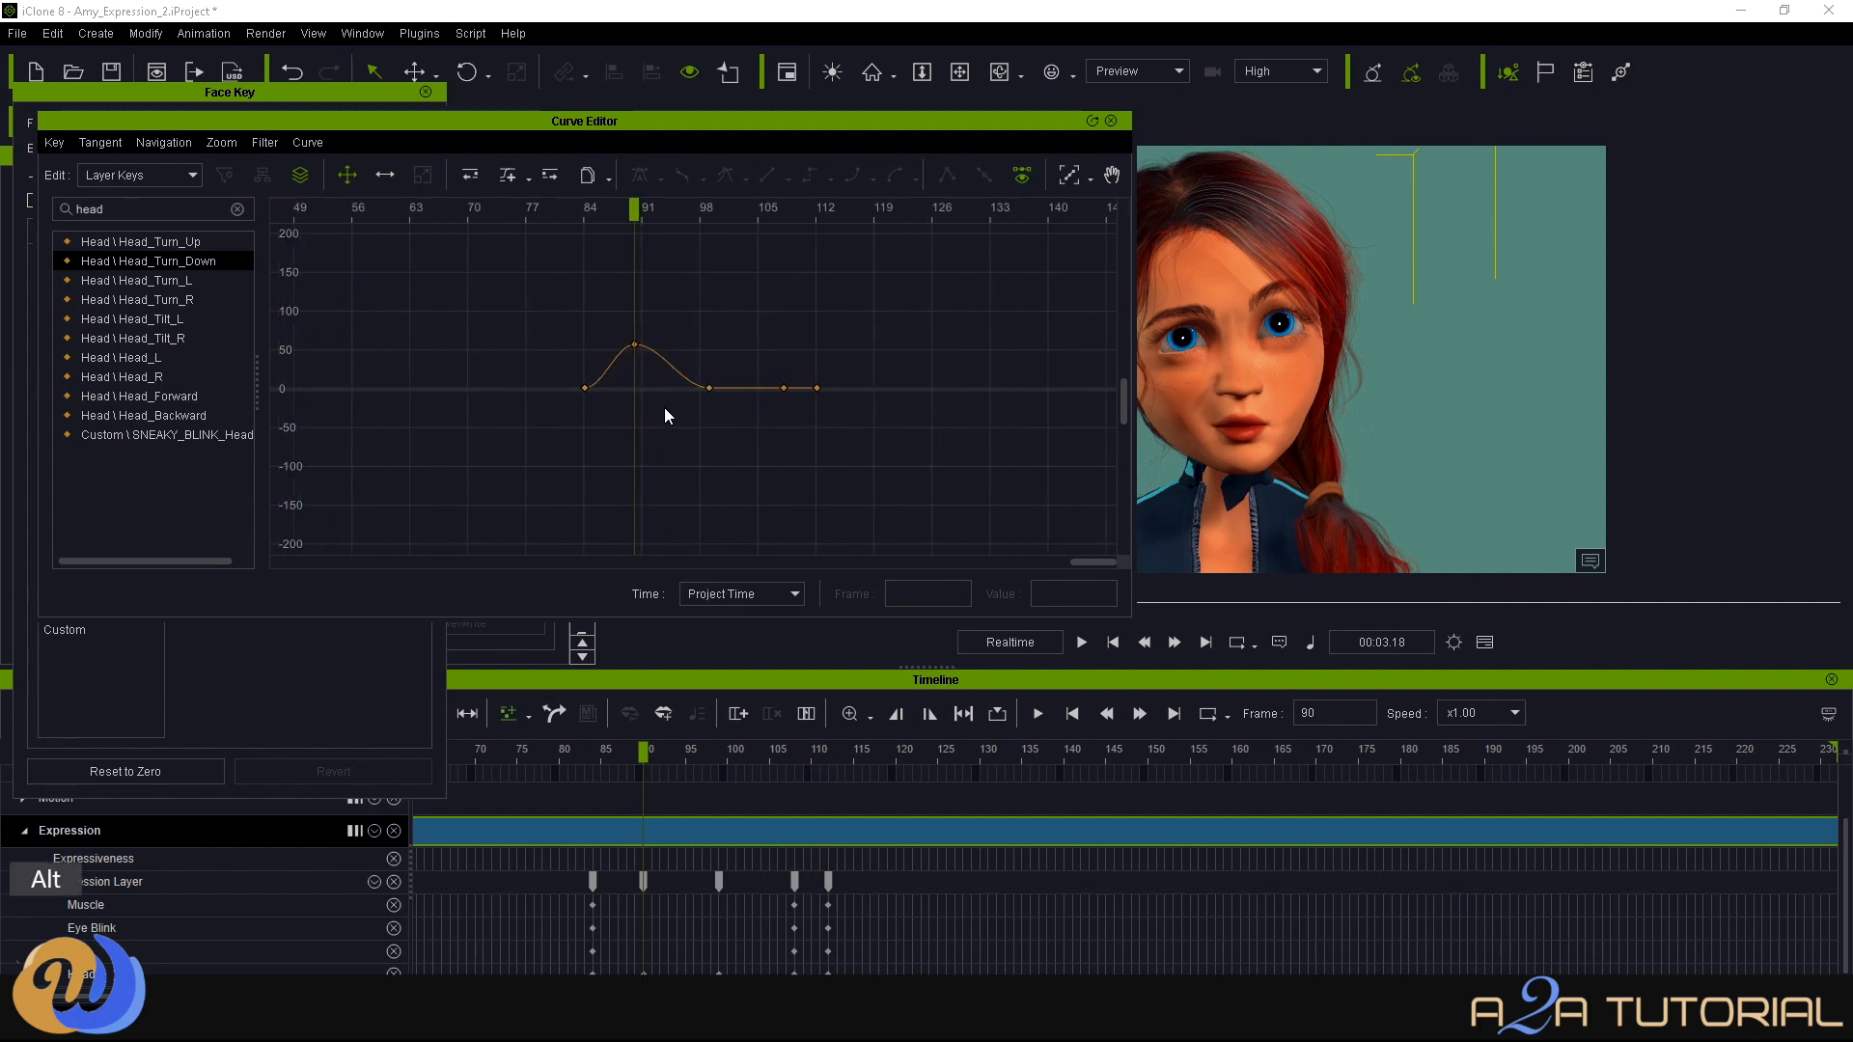
click(633, 344)
drag(627, 343, 610, 345)
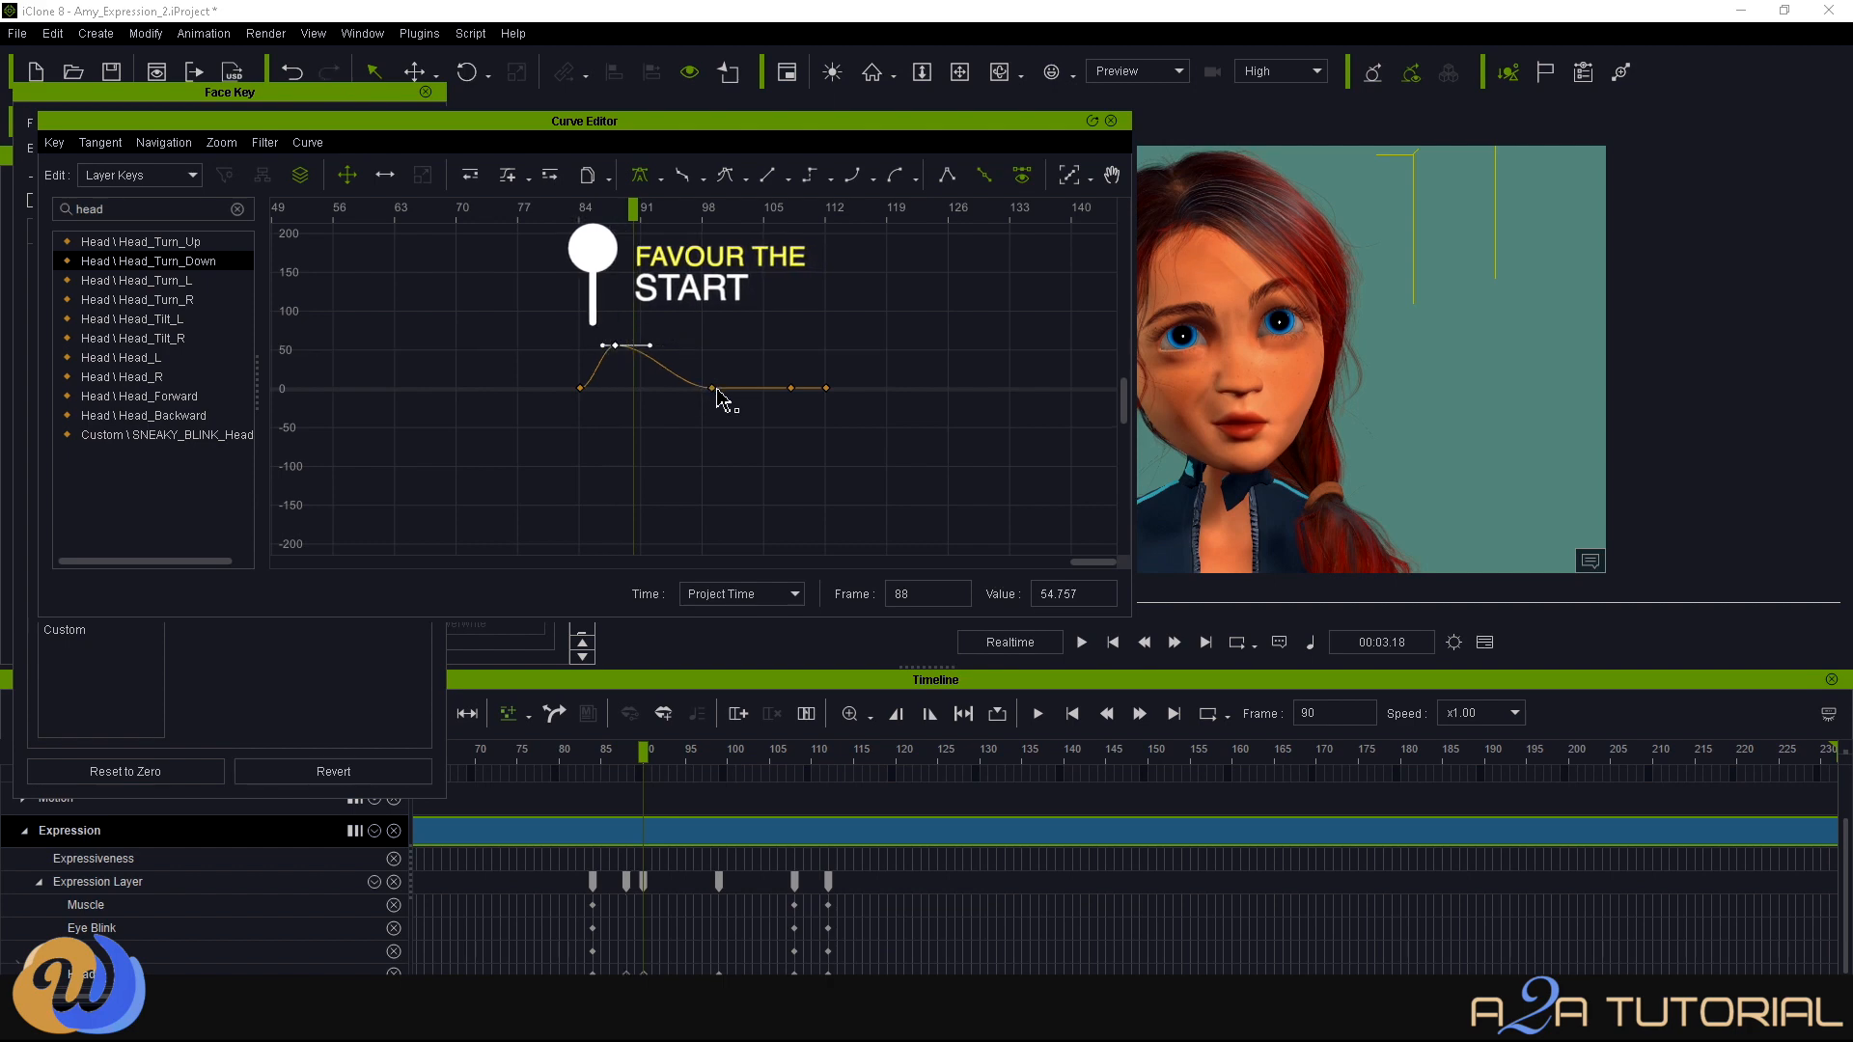
key(ctrl+z)
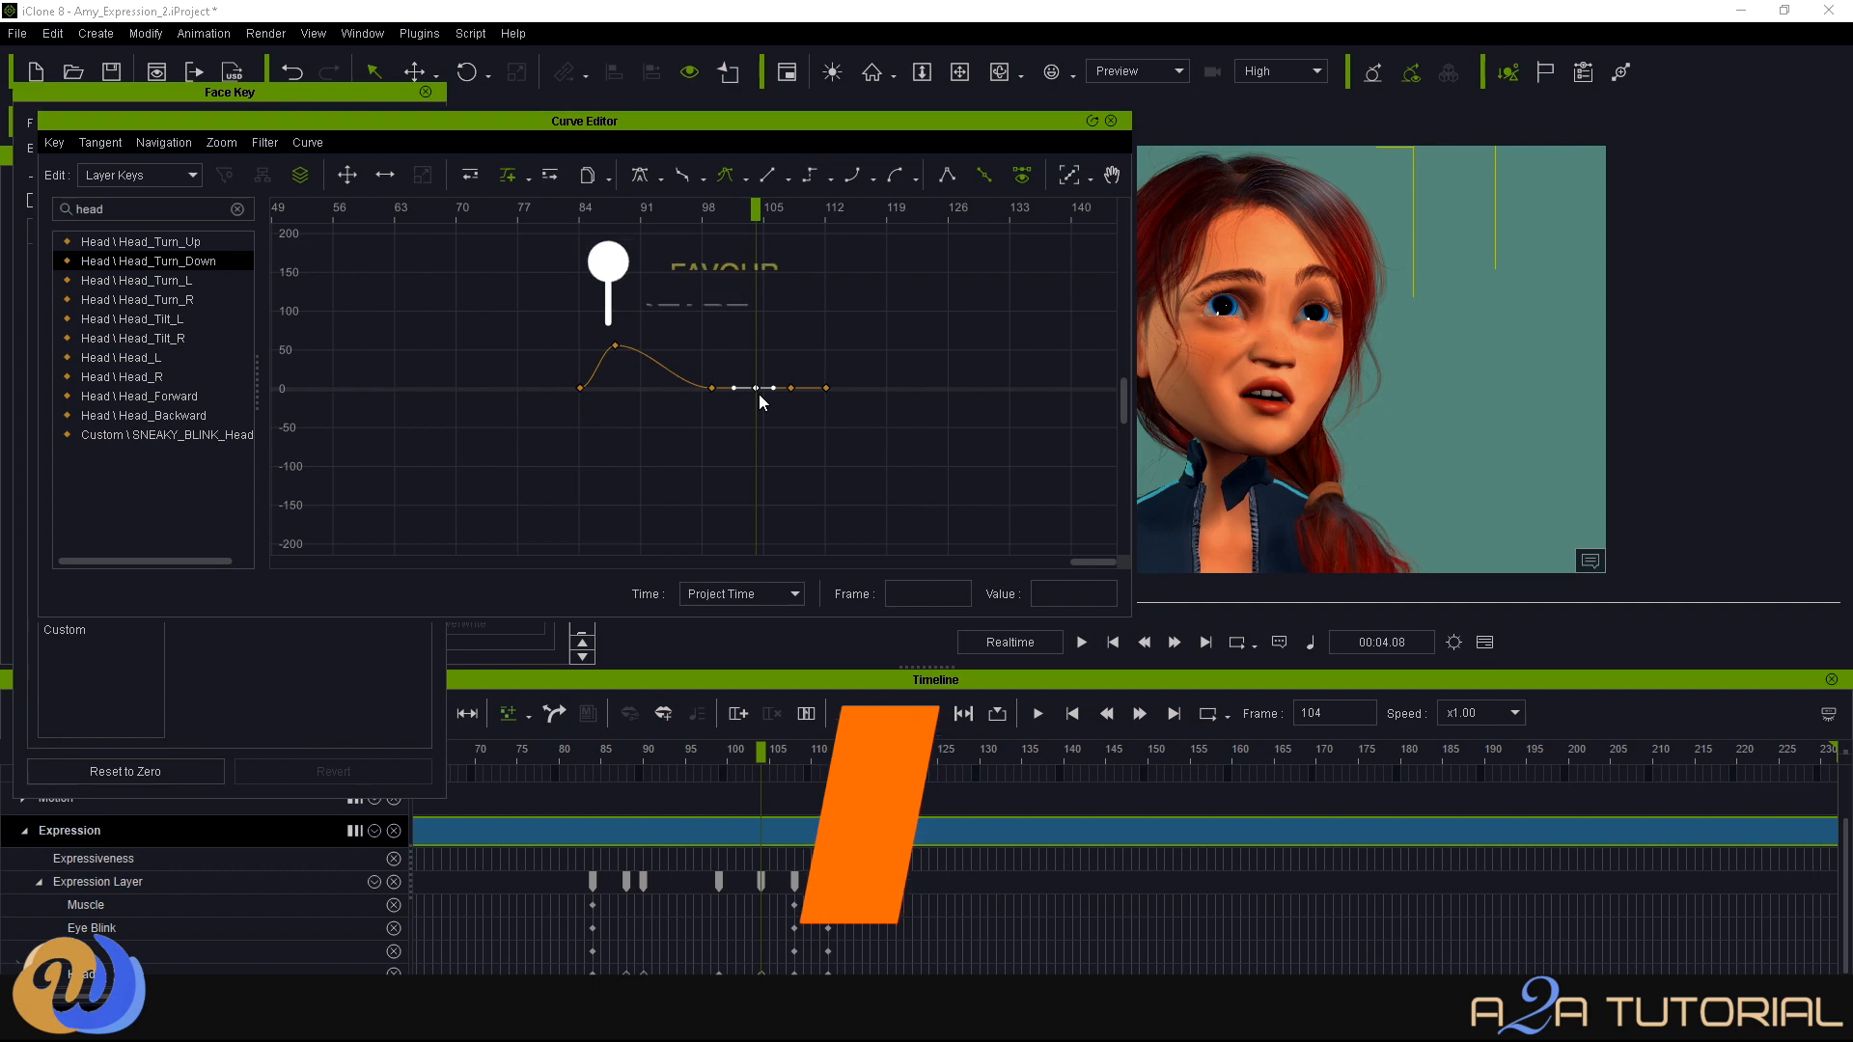
On the Head_Turn_Down curve, set the overshoot key at frame 104 to -4 and the peak key at frame 88 to 50.
click(757, 389)
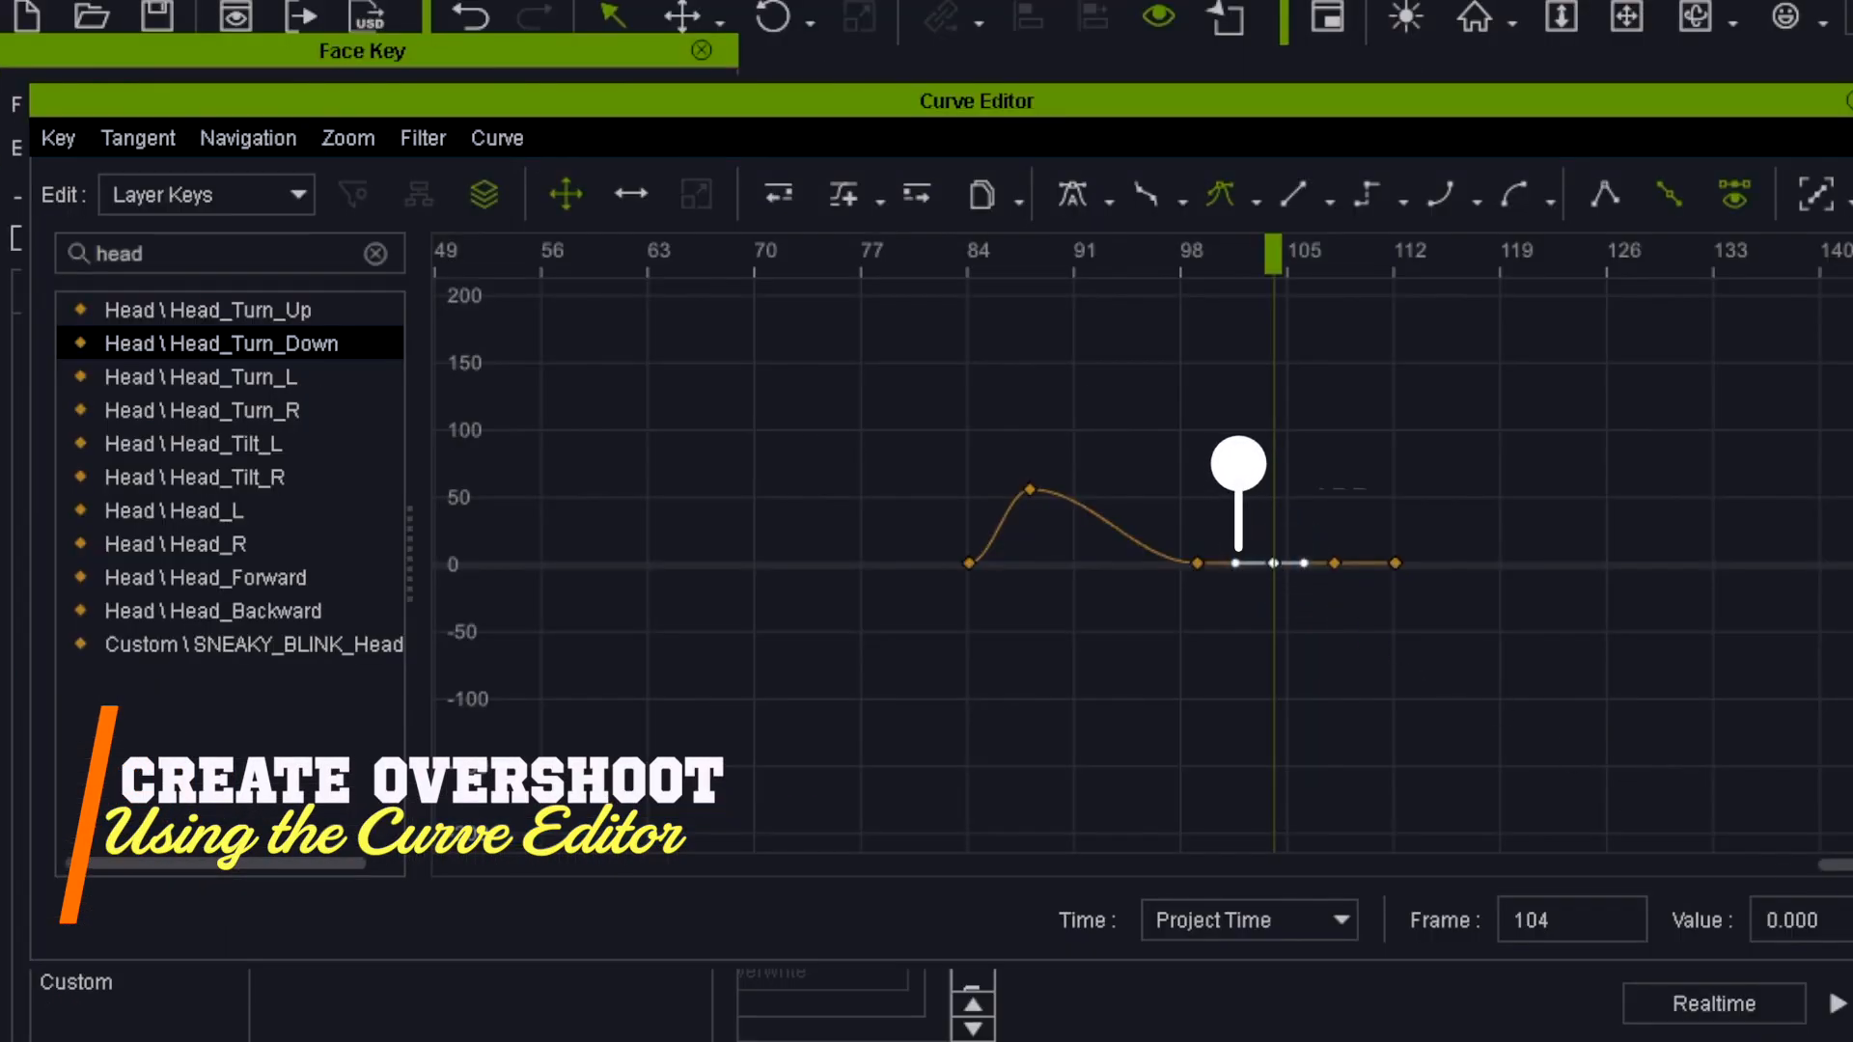
double_click(1791, 920)
text(-4)
key(Return)
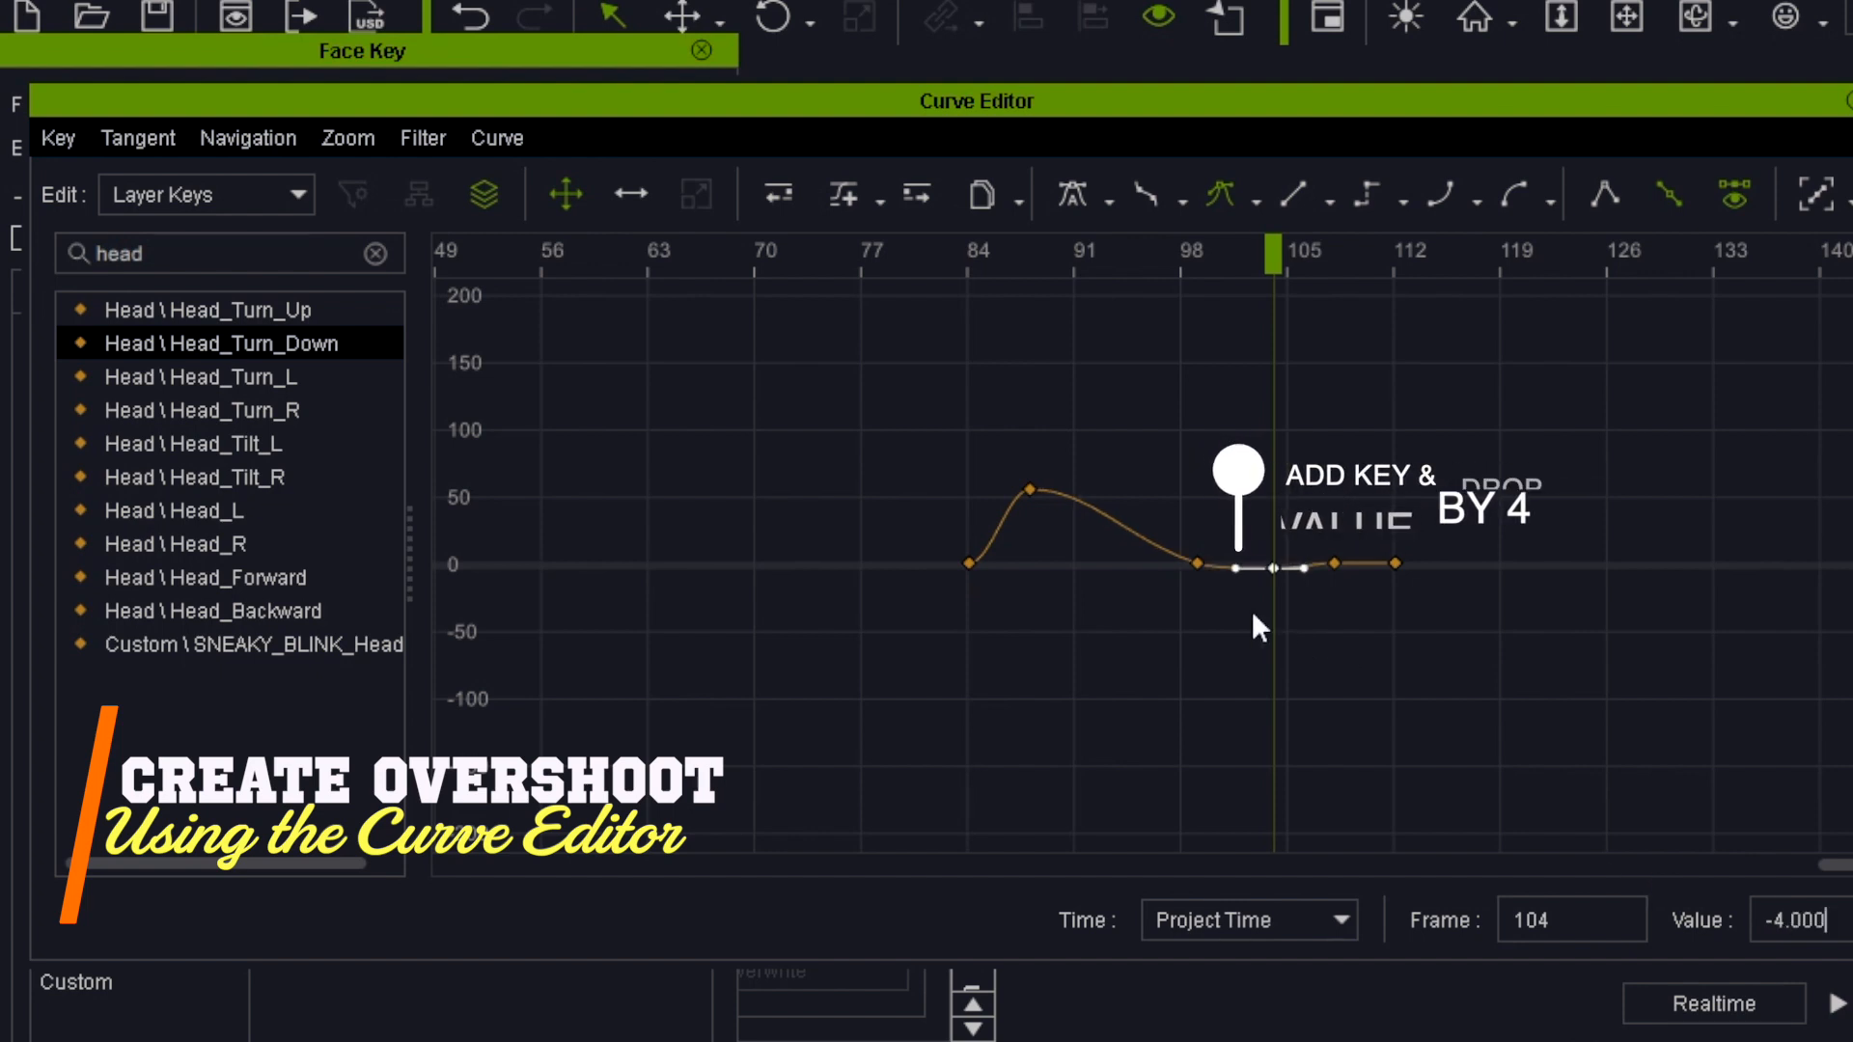
click(1032, 491)
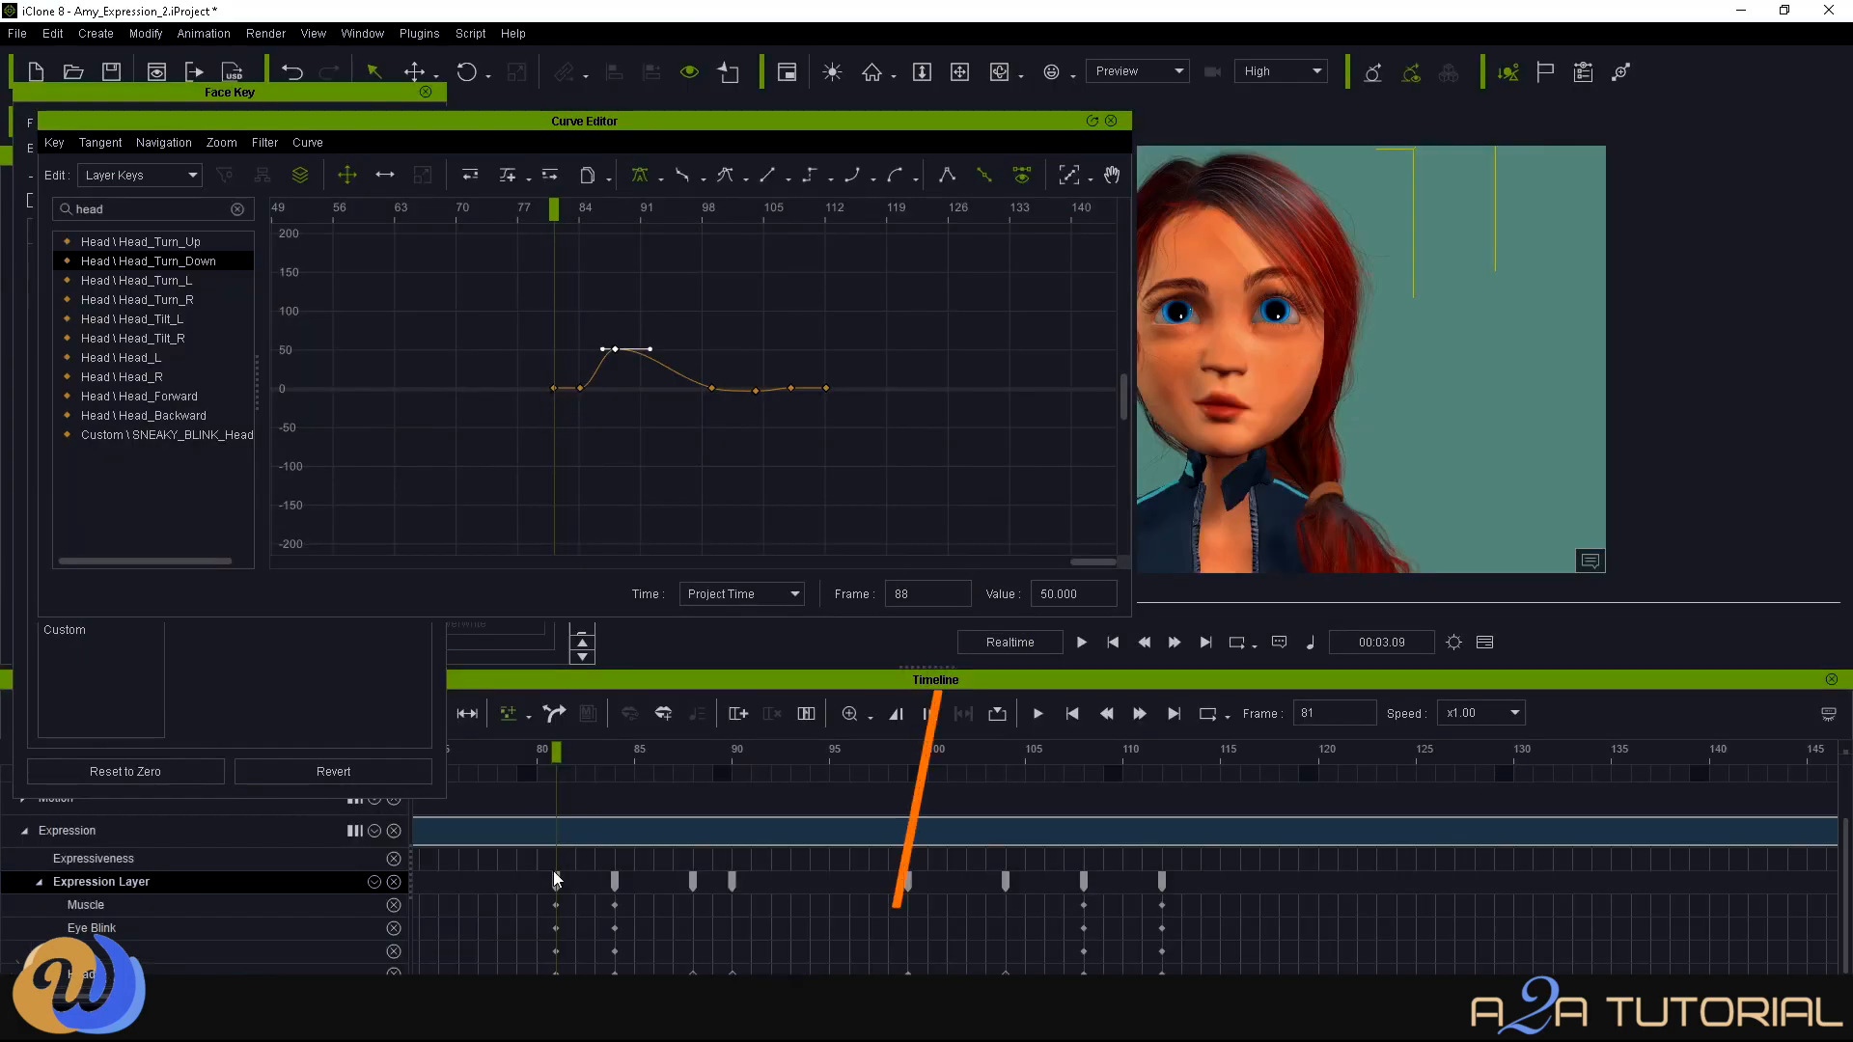
Move the first Expression Layer key to frame 80 and add an anticipation key at frame 82.
drag(557, 878, 539, 880)
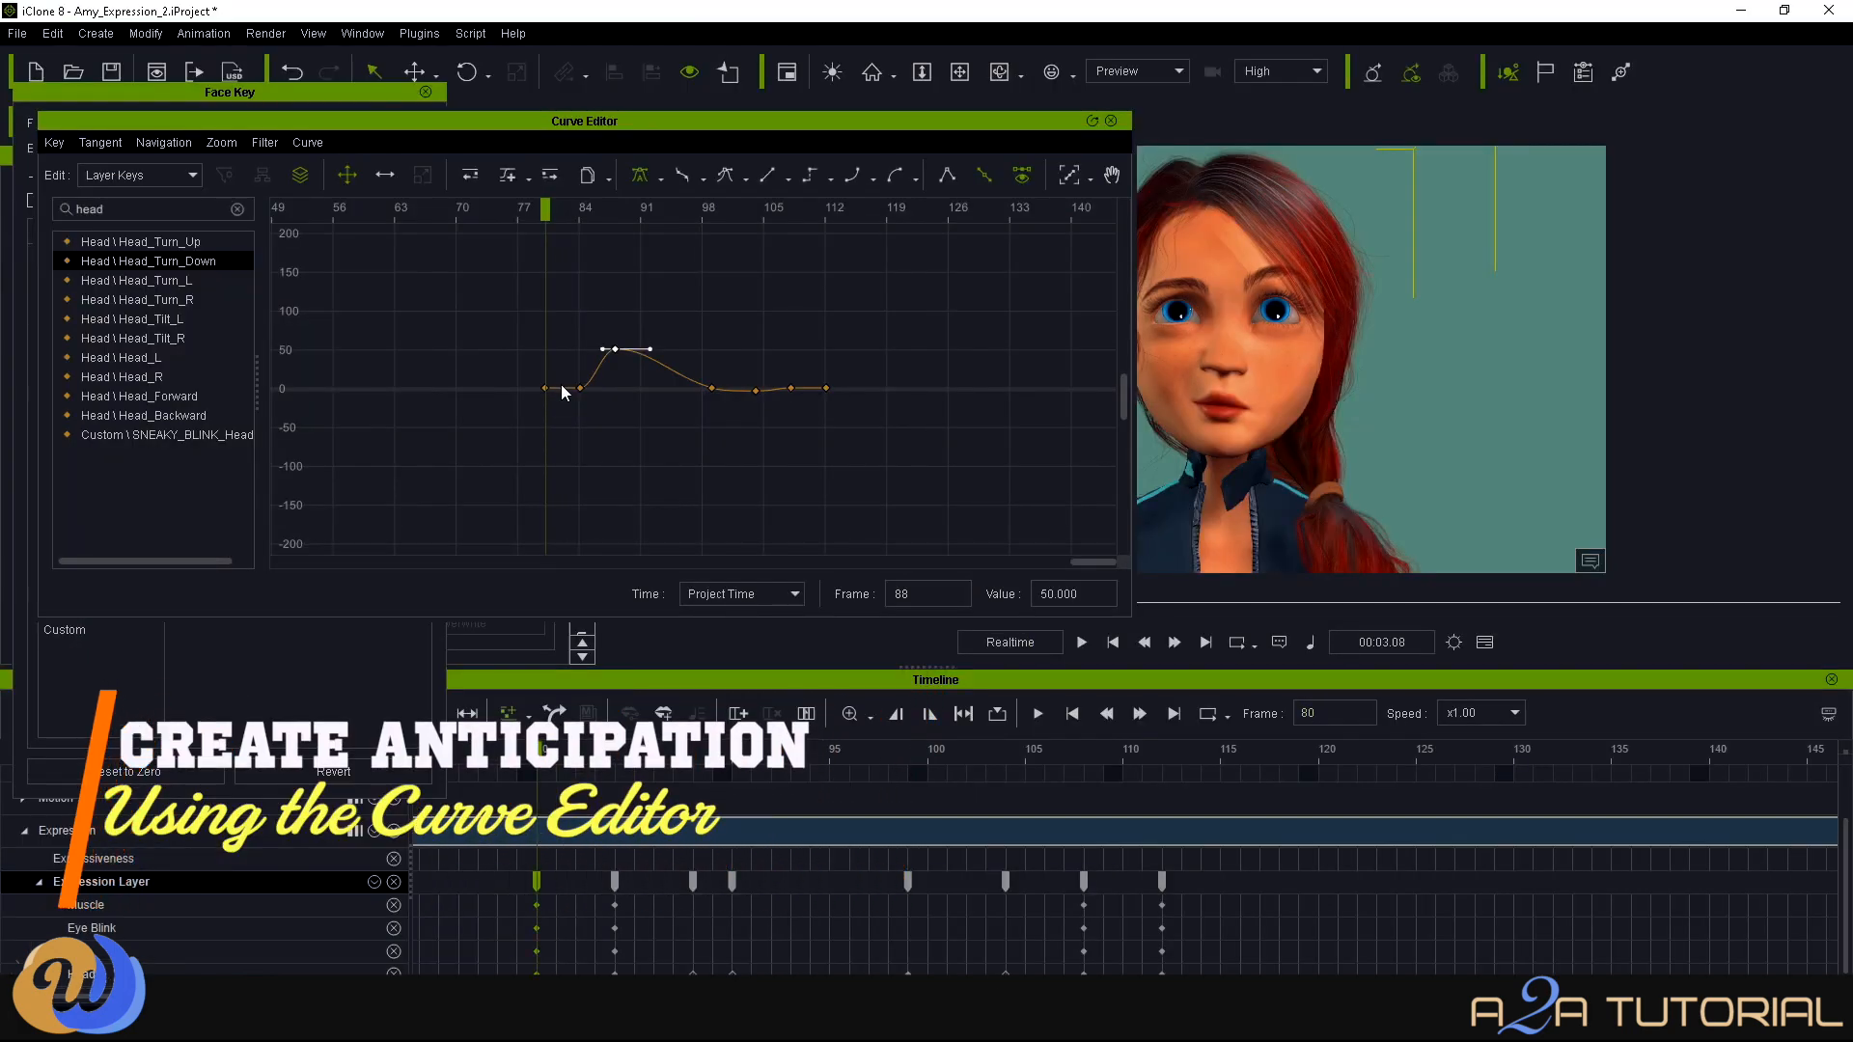
double_click(575, 886)
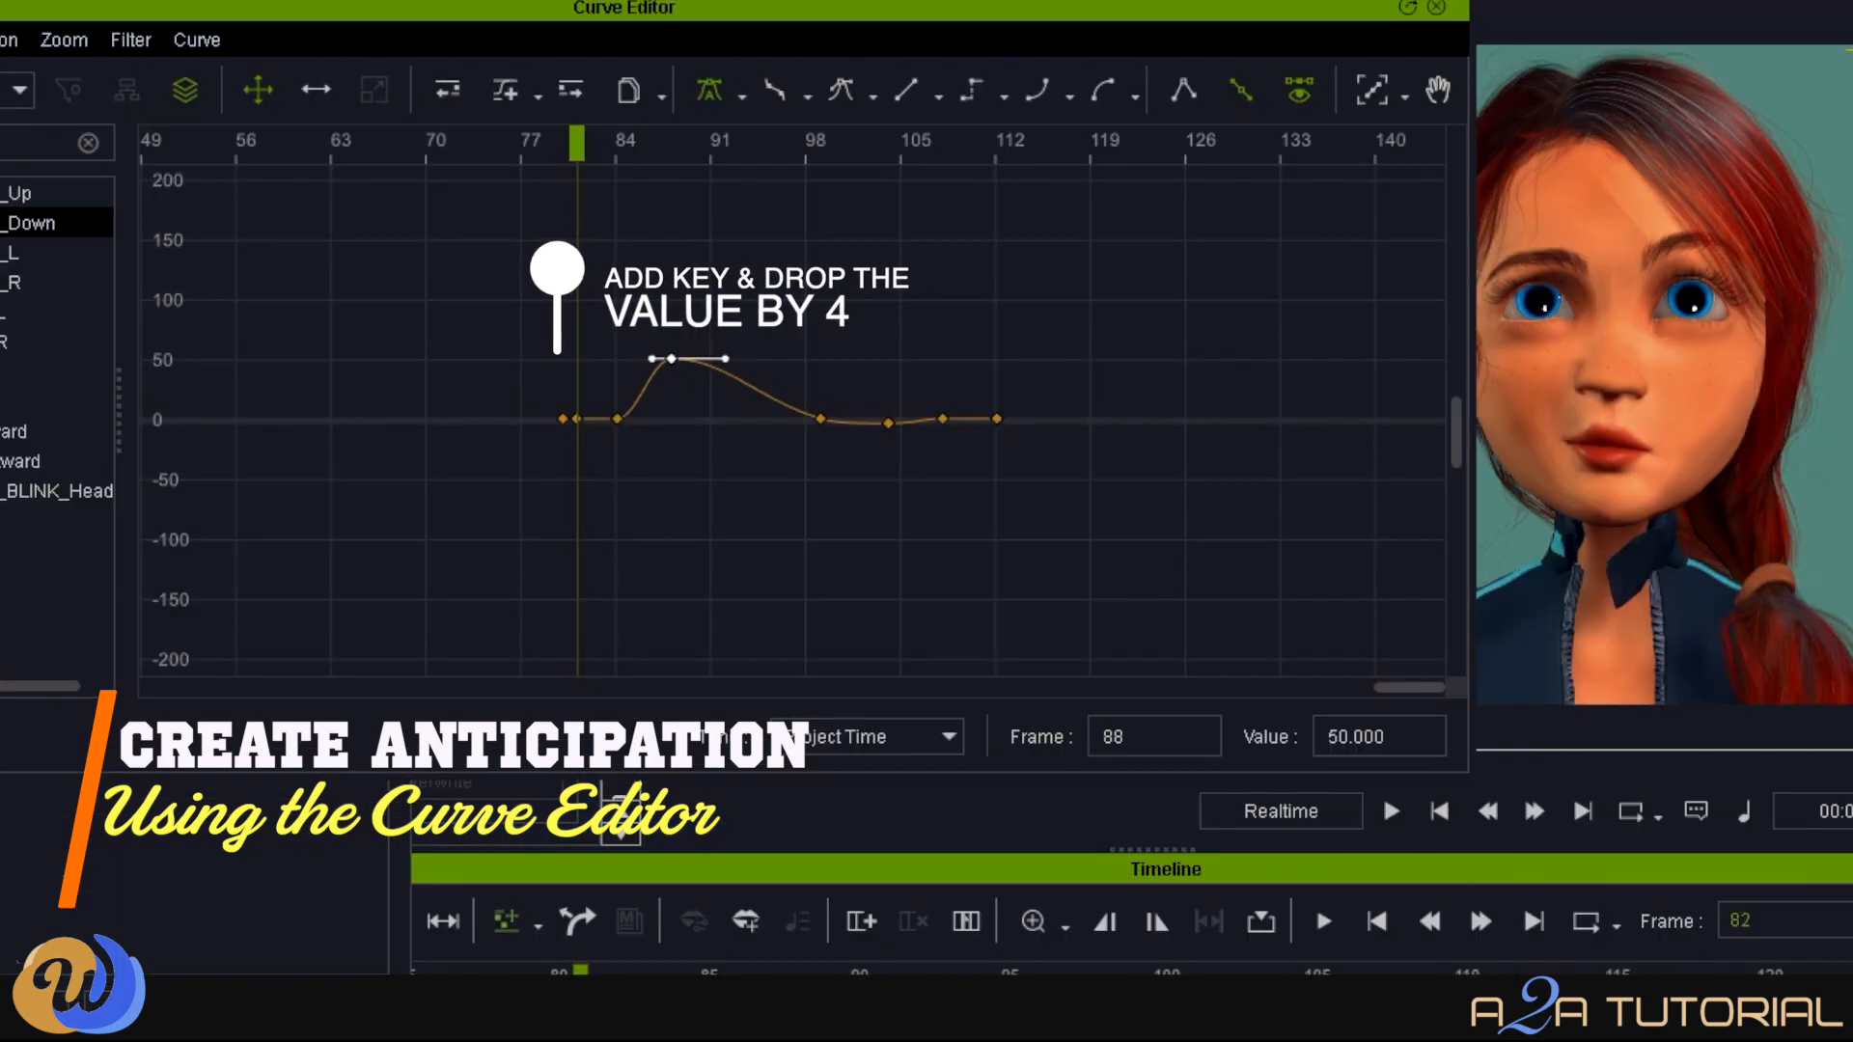
key(Return)
click(1400, 752)
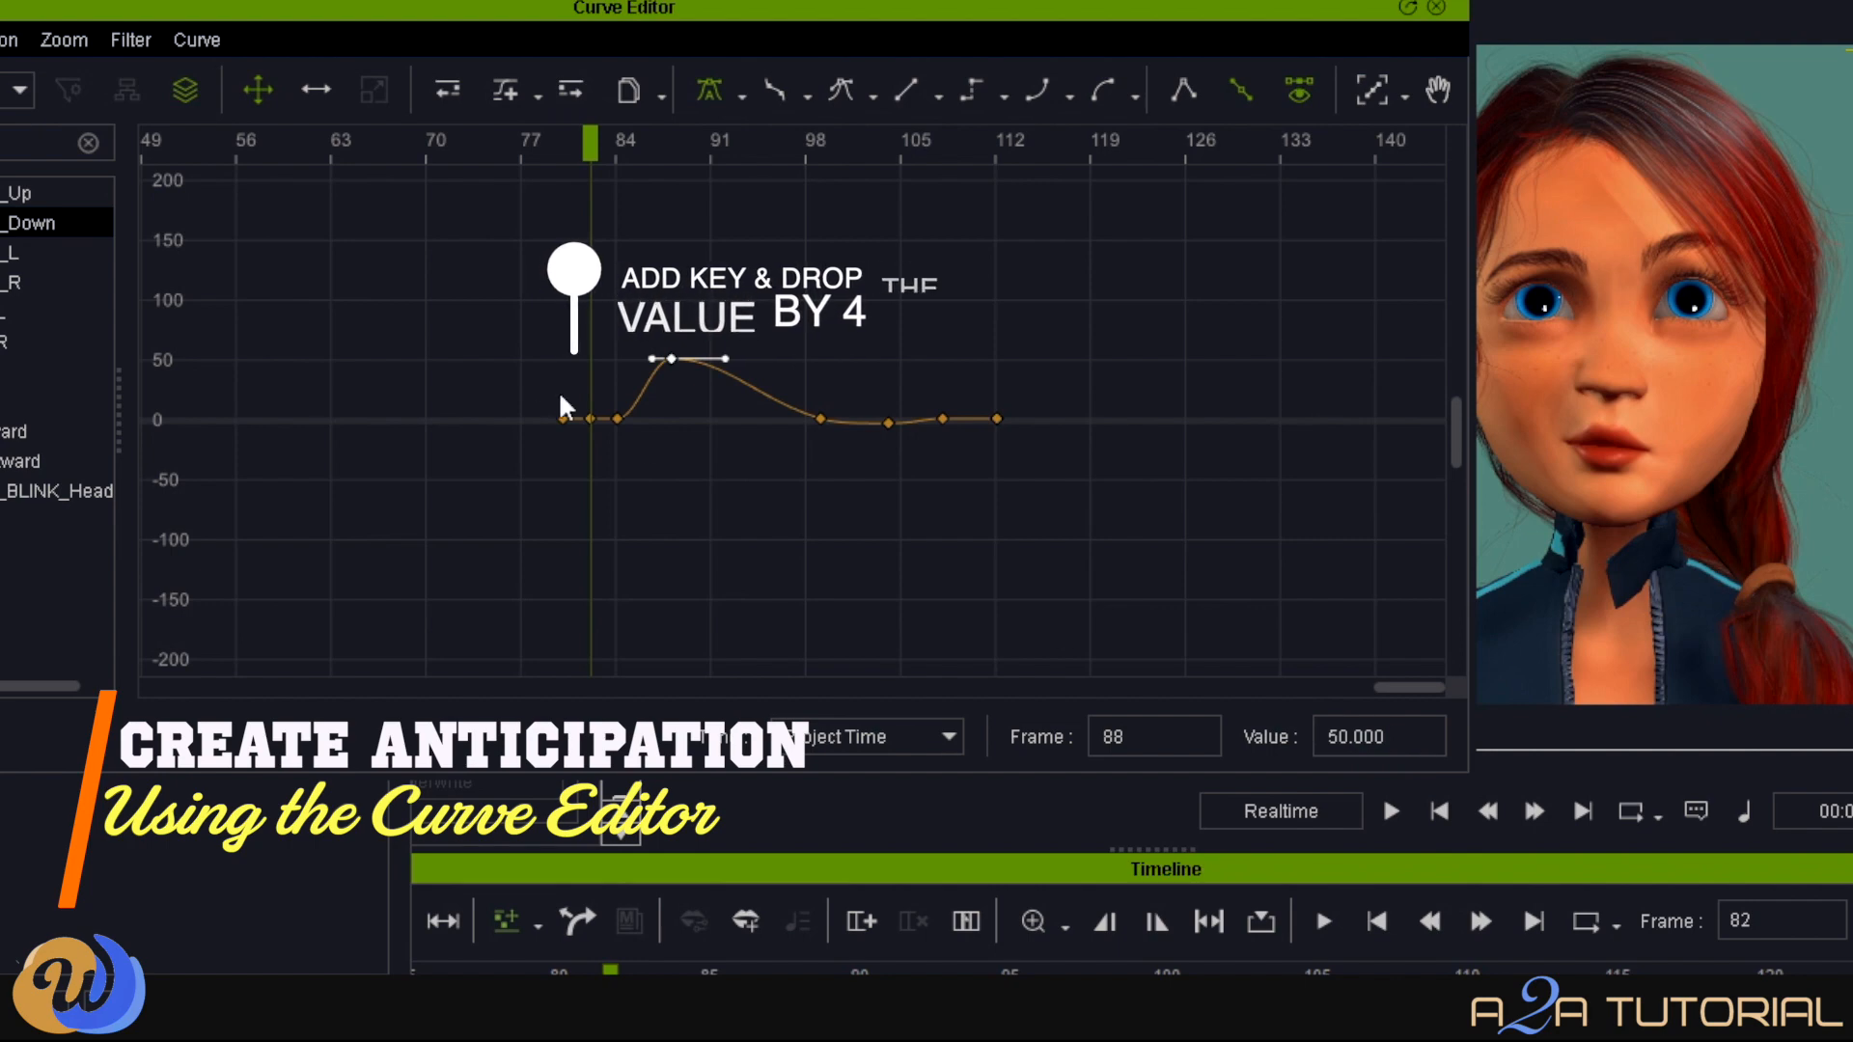
Set the Head_Turn_Down value of the frame 82 key to -2 and play back the anticipation.
click(590, 419)
double_click(1386, 738)
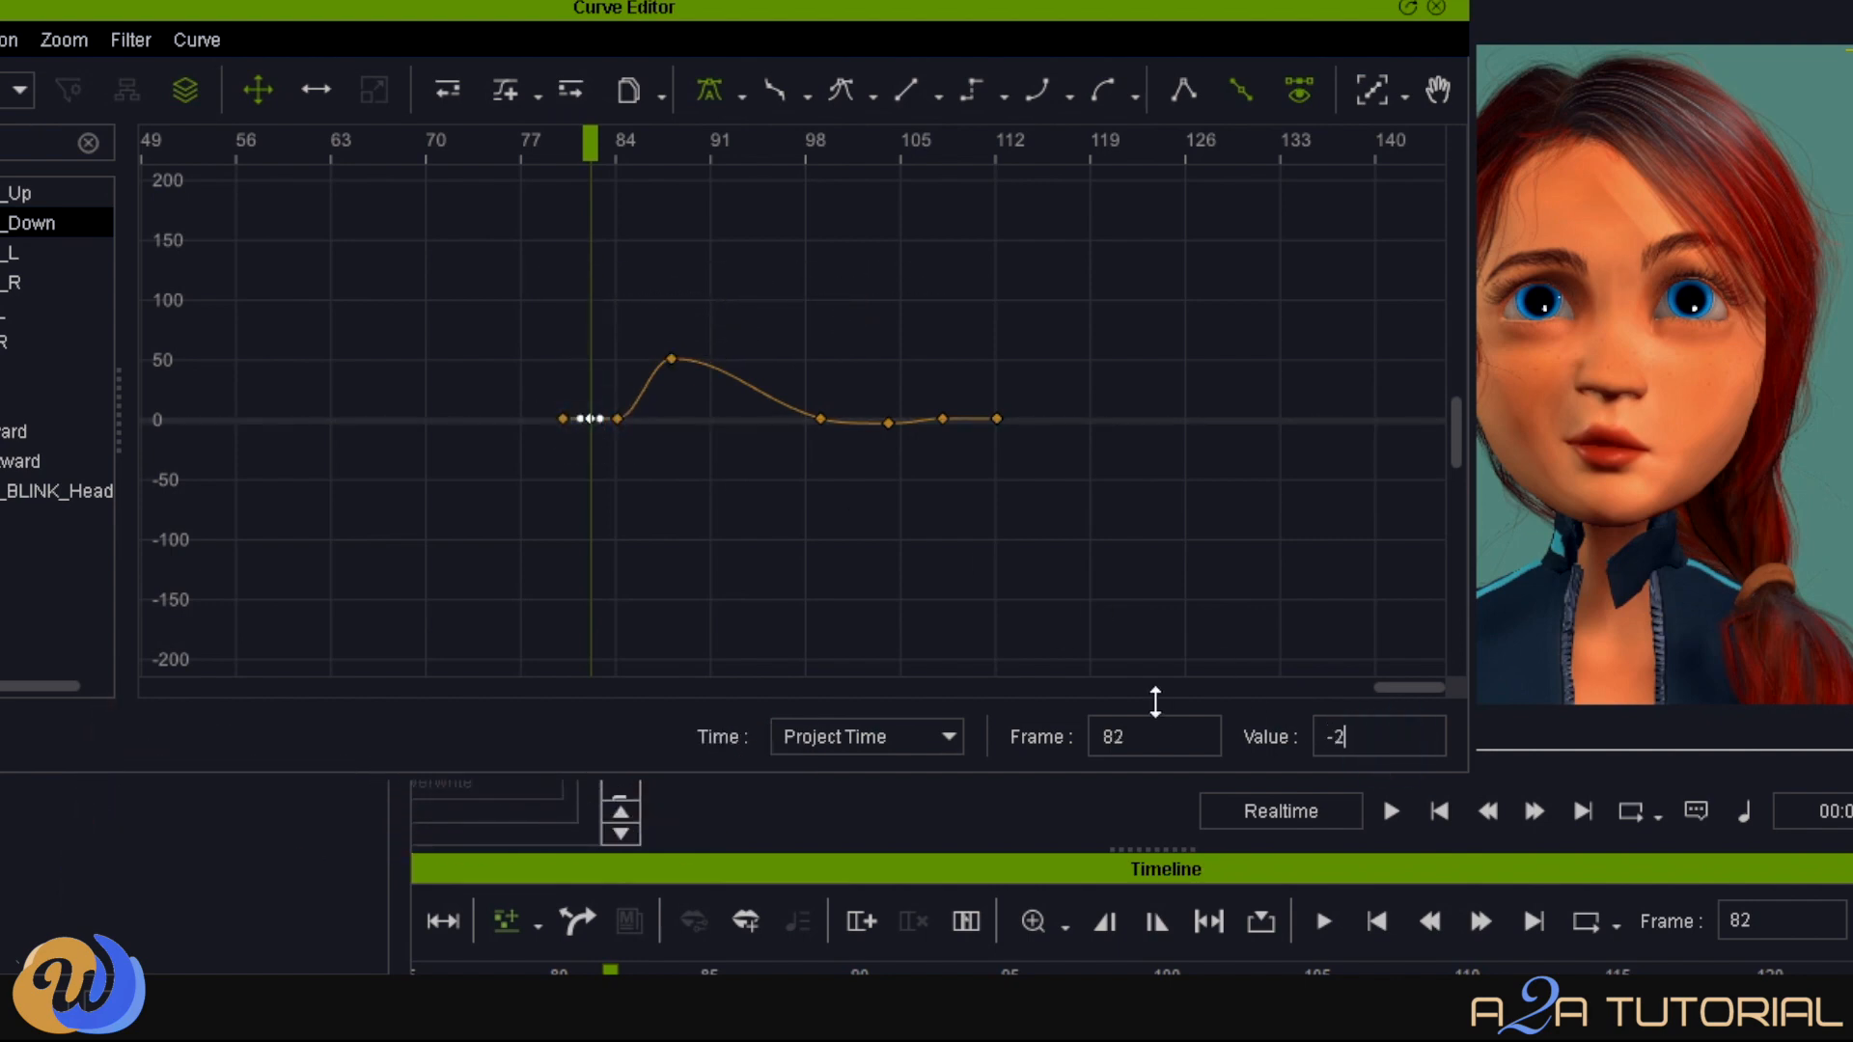
key(Return)
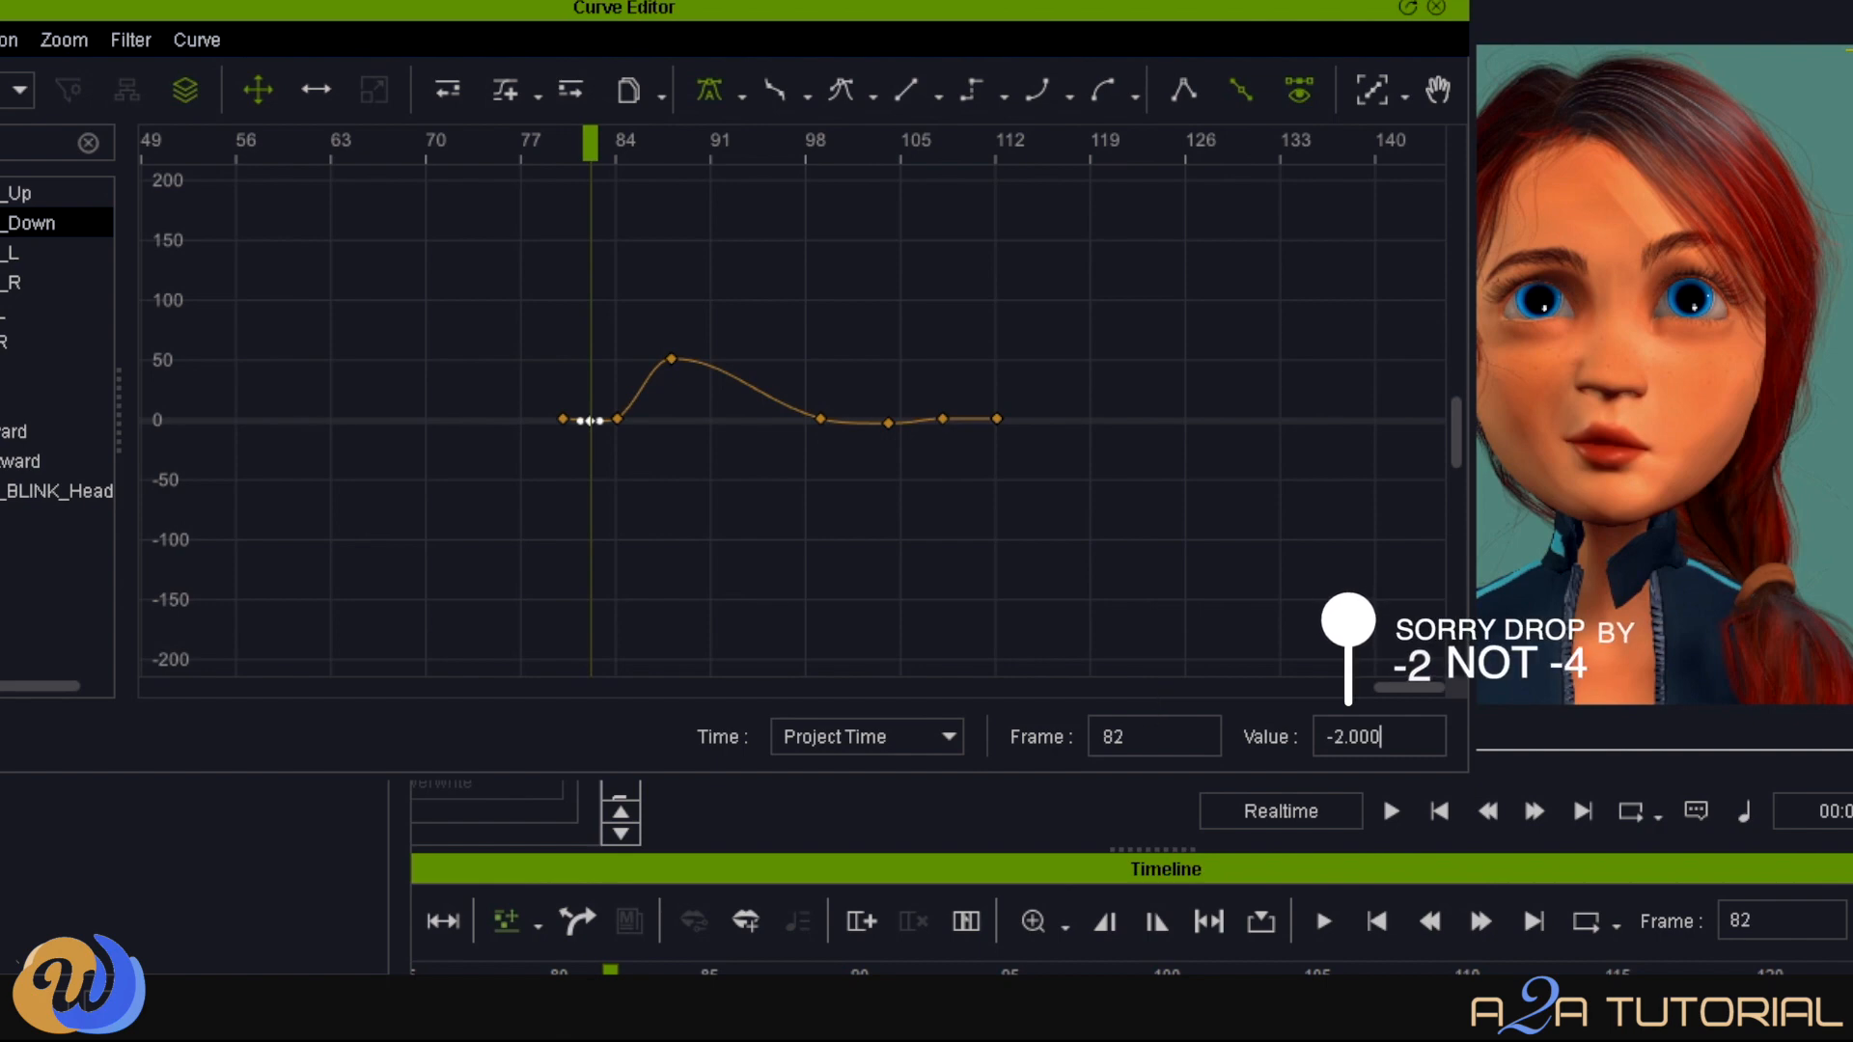
click(519, 969)
click(1387, 807)
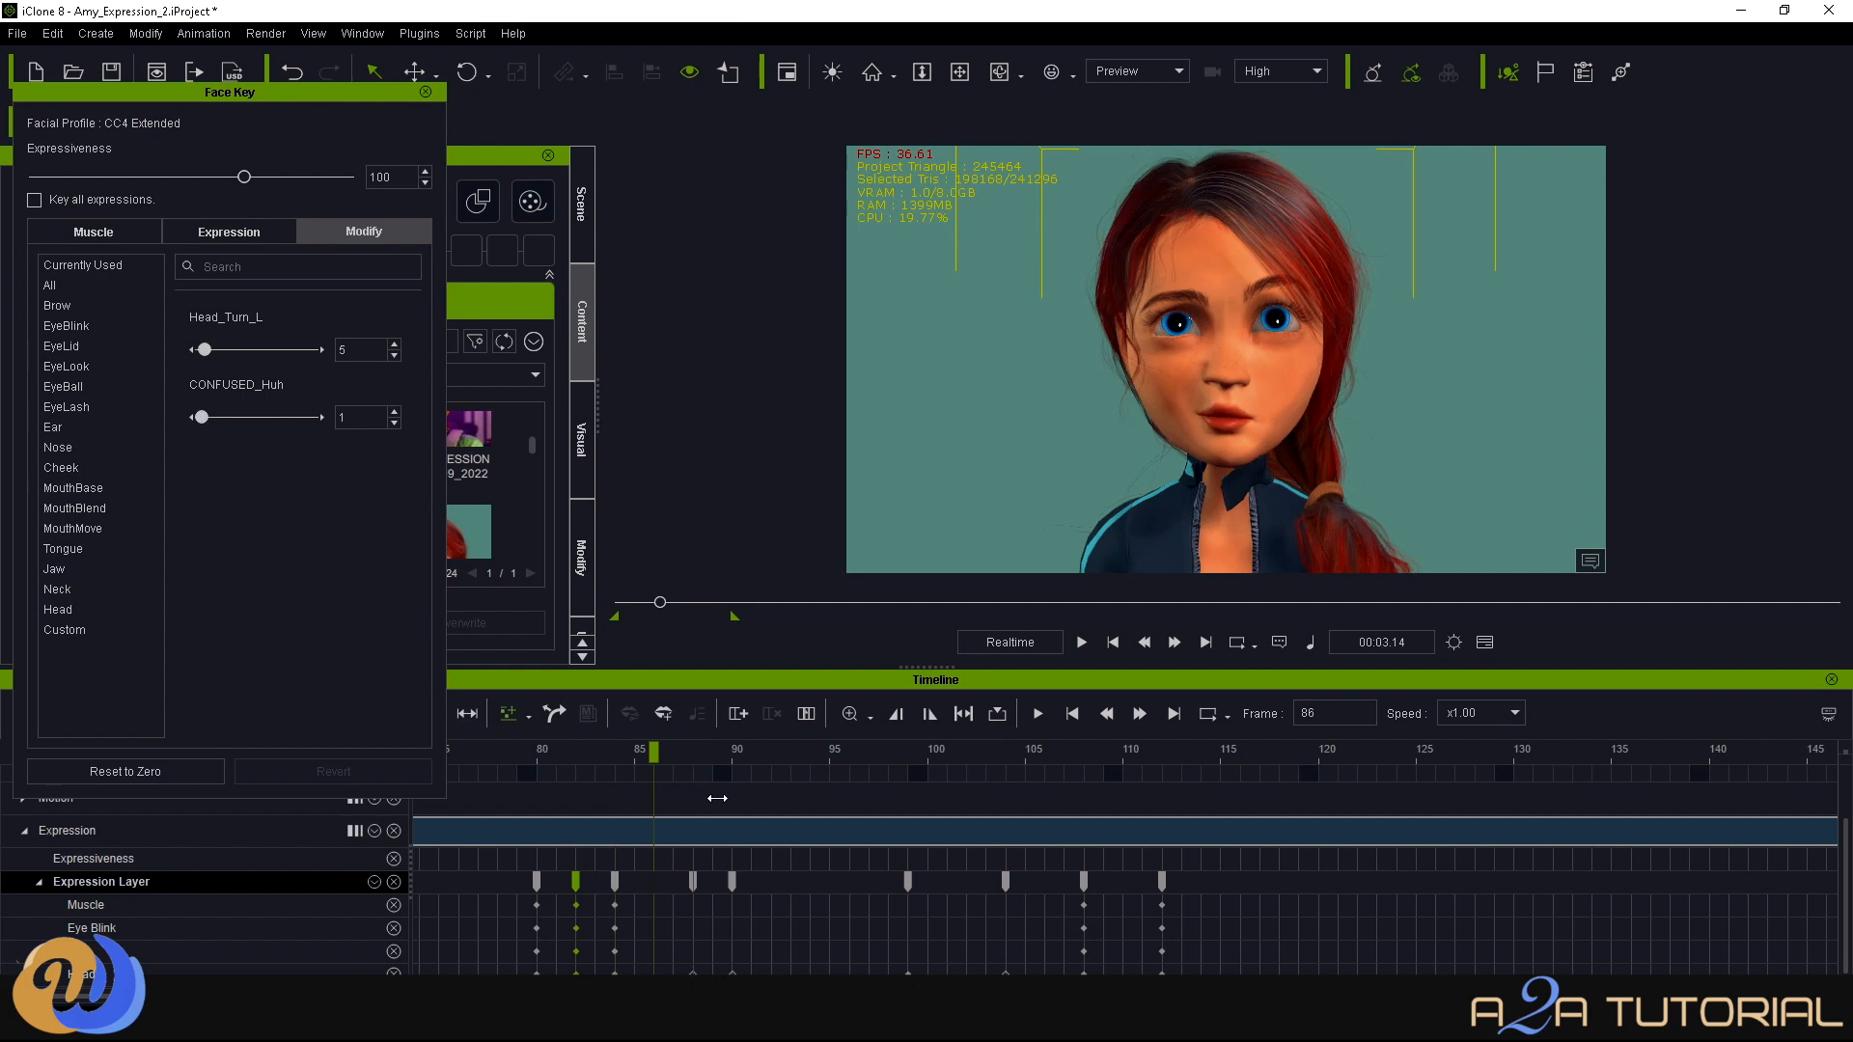
Scrub the head turn to check its arc and display the Head_Turn_L curve in the Curve Editor.
drag(790, 751, 731, 840)
right_click(725, 828)
click(818, 810)
click(183, 281)
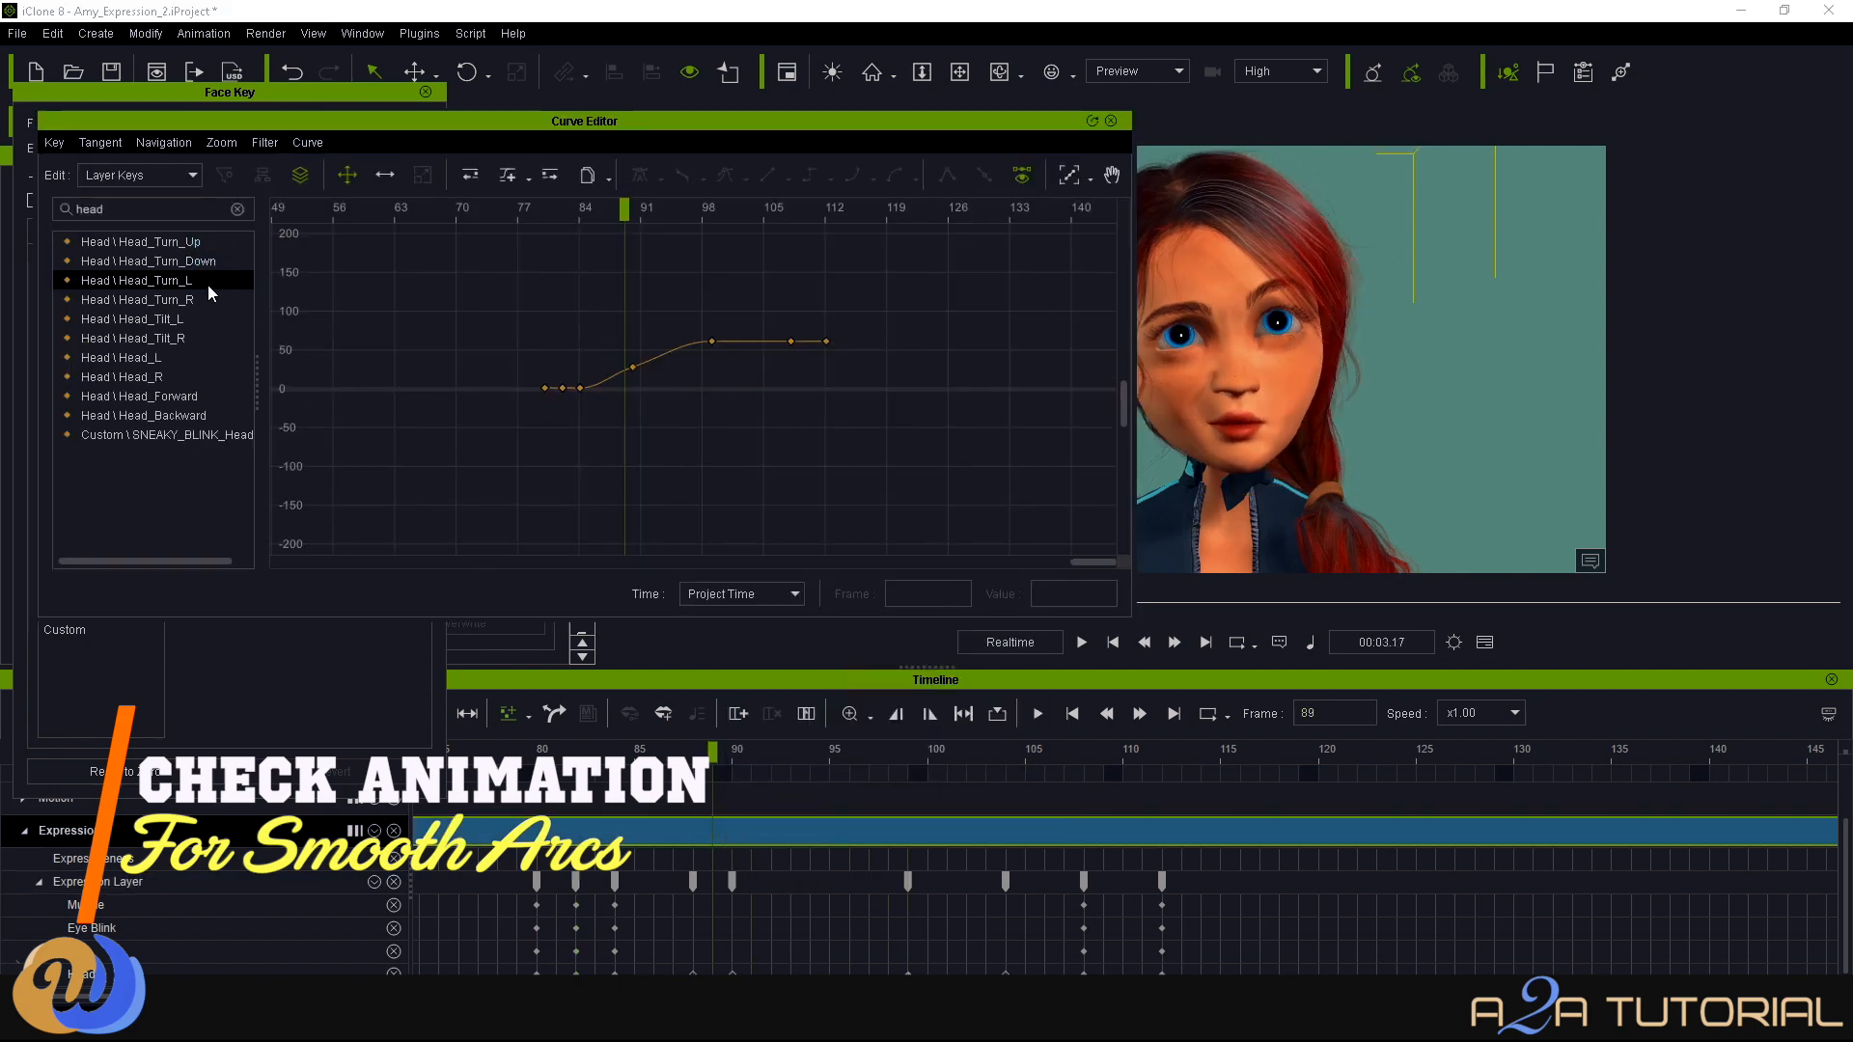
click(230, 301)
click(222, 280)
scroll(541, 355, up, 4)
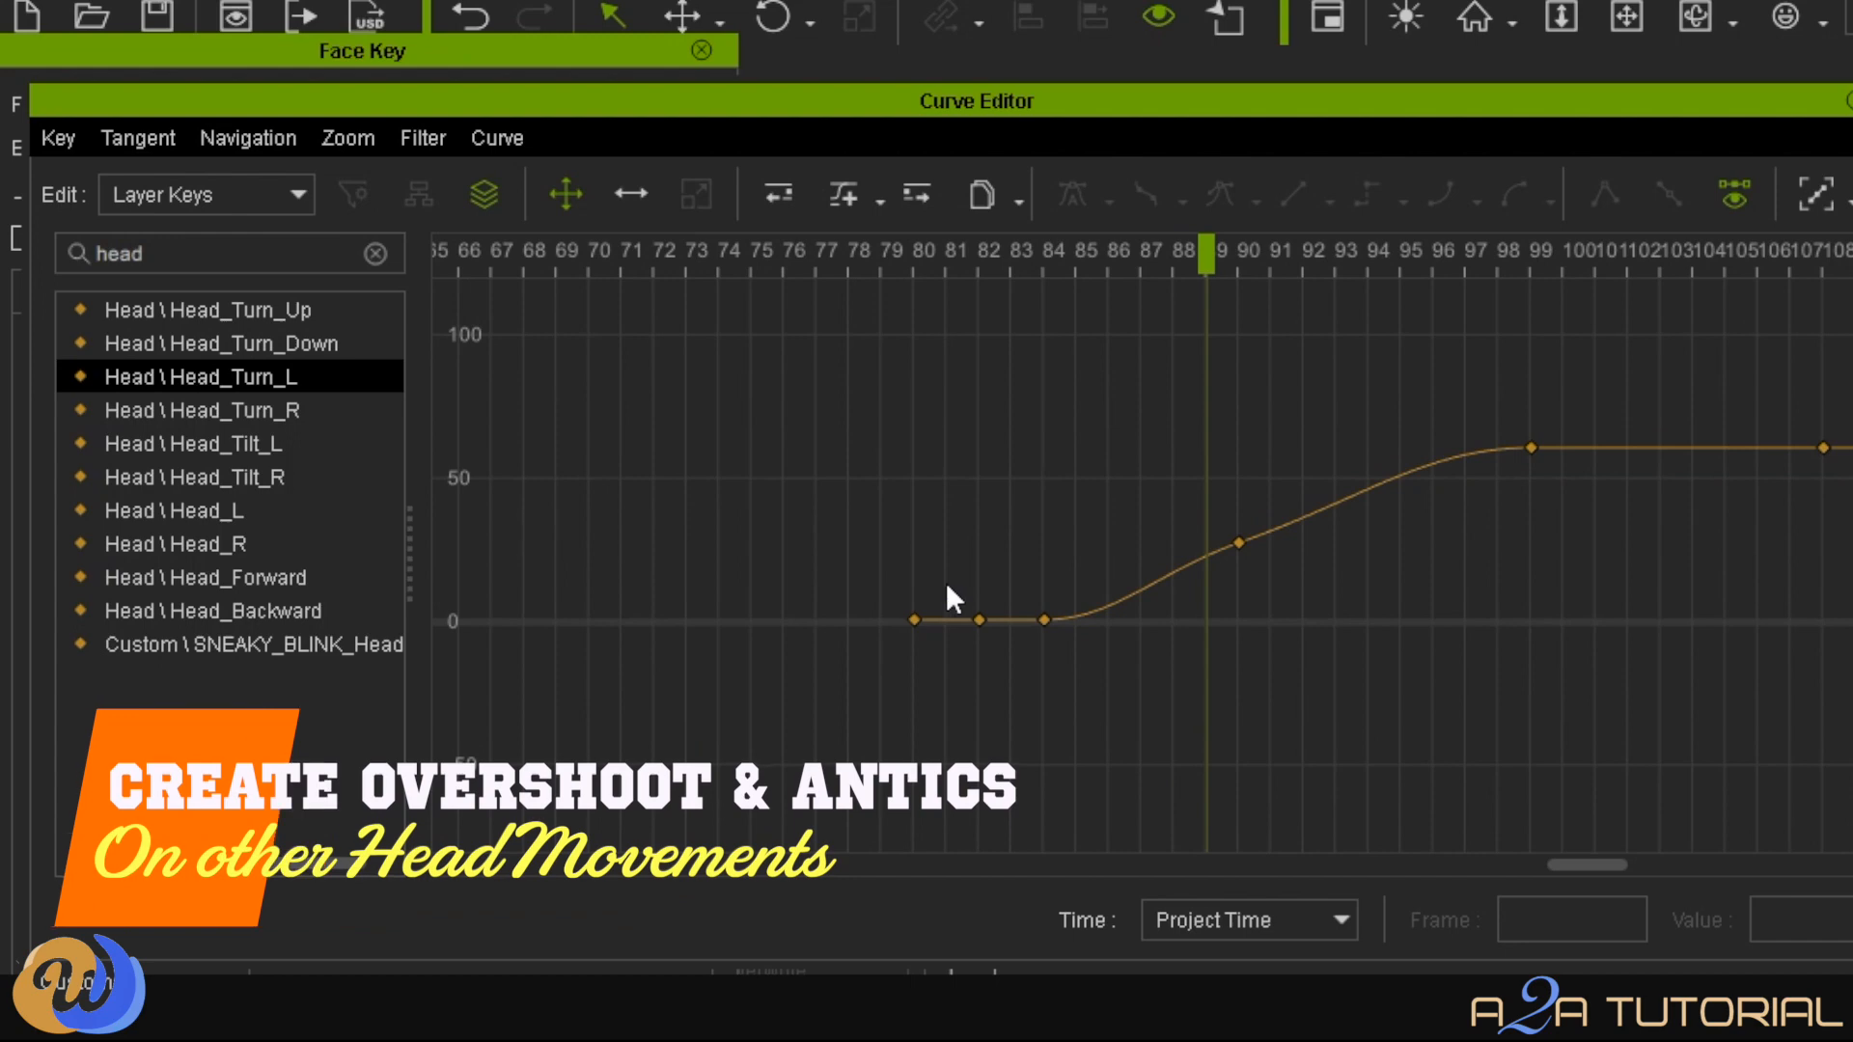
Set the value of the frame 82 anticipation key on the Head_Turn_L curve to -2.
click(978, 620)
text(-2)
key(Return)
drag(1565, 862, 1685, 862)
click(1530, 448)
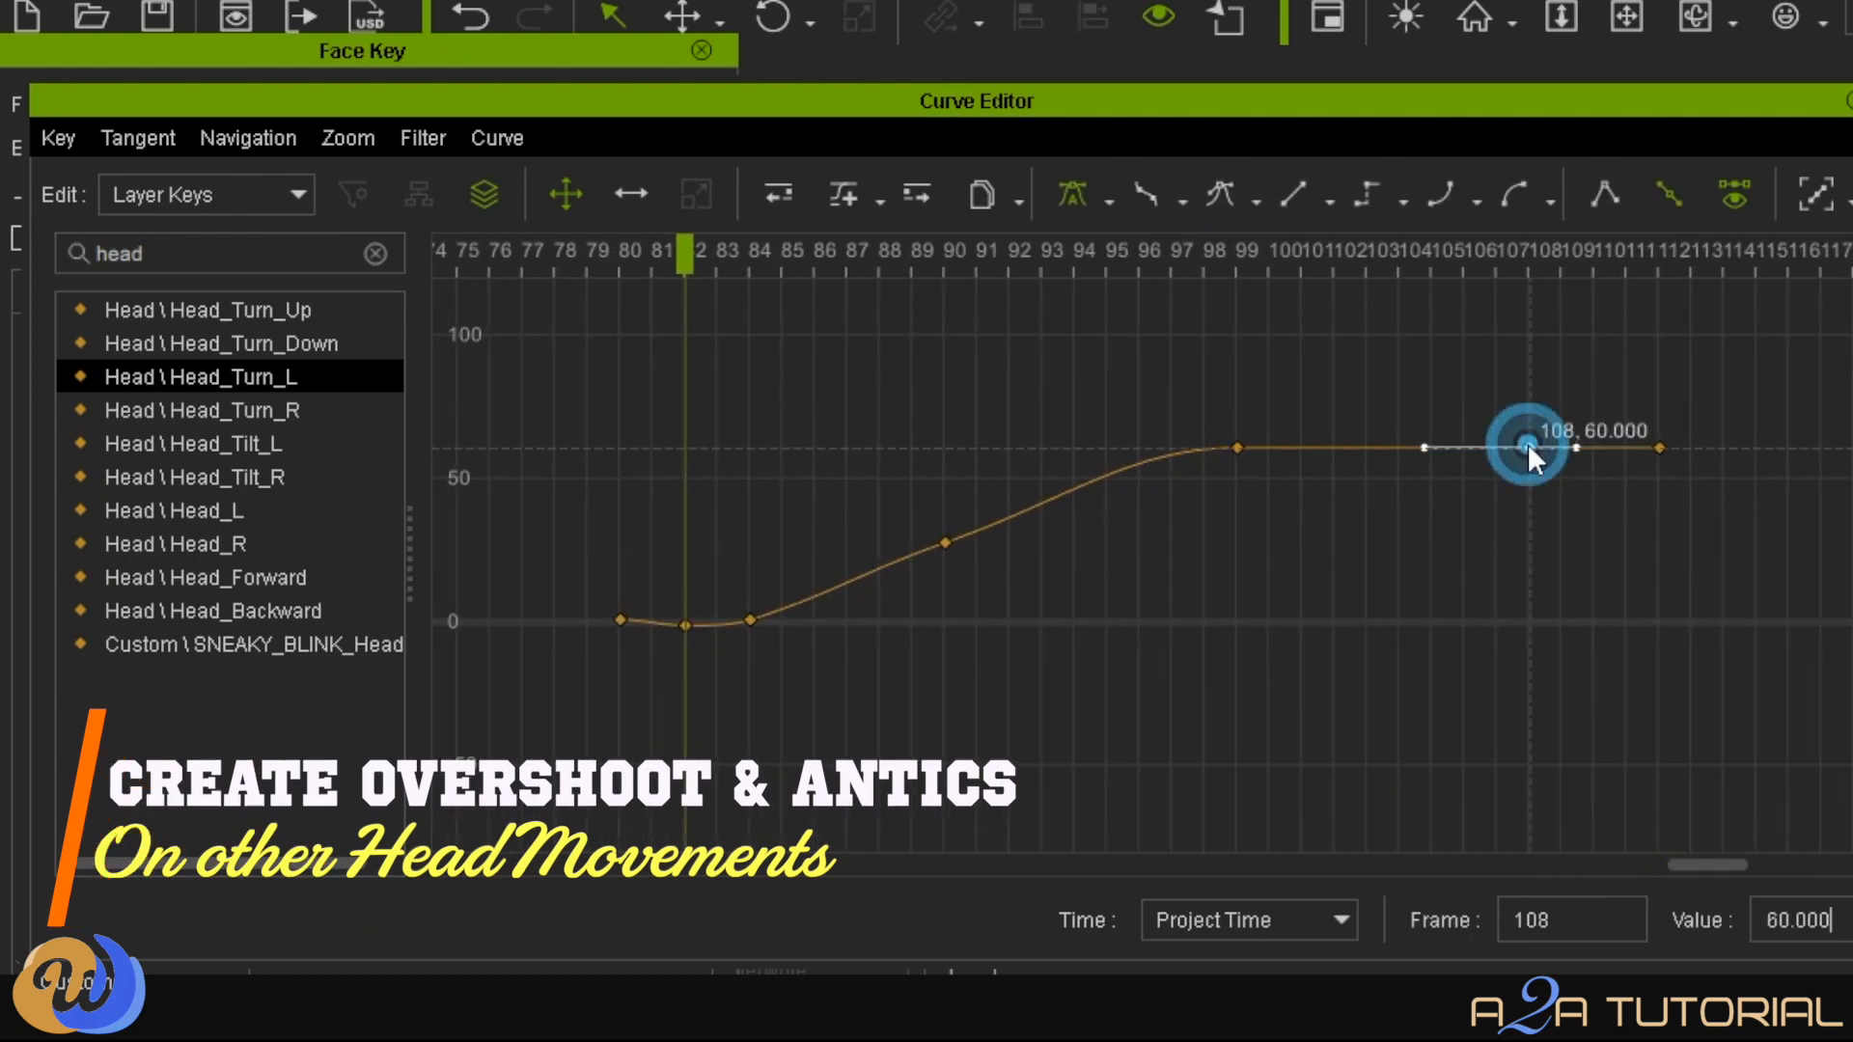
click(1393, 448)
right_click(1393, 446)
click(1227, 448)
key(ctrl+z)
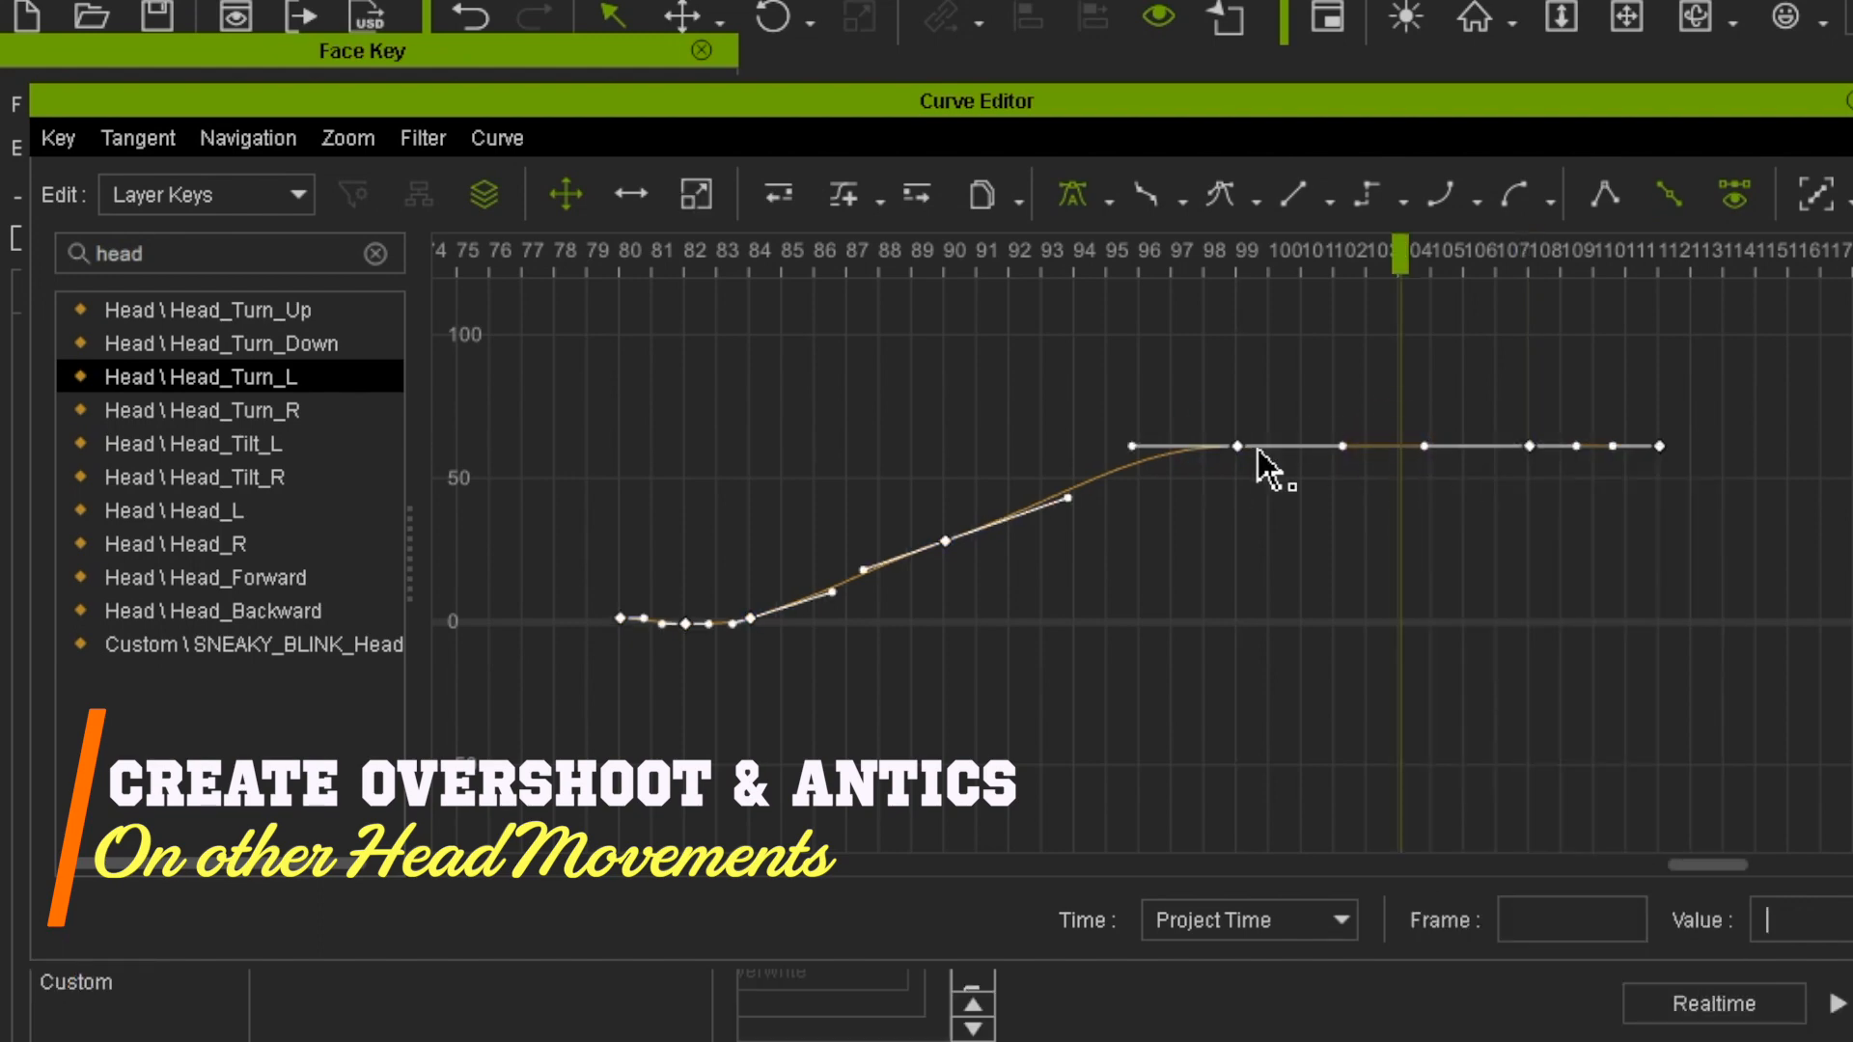
Add an overshoot key at frame 101 on the Head_Turn_L curve and set its value to 64.
click(1534, 554)
click(1304, 448)
right_click(1304, 448)
click(1688, 661)
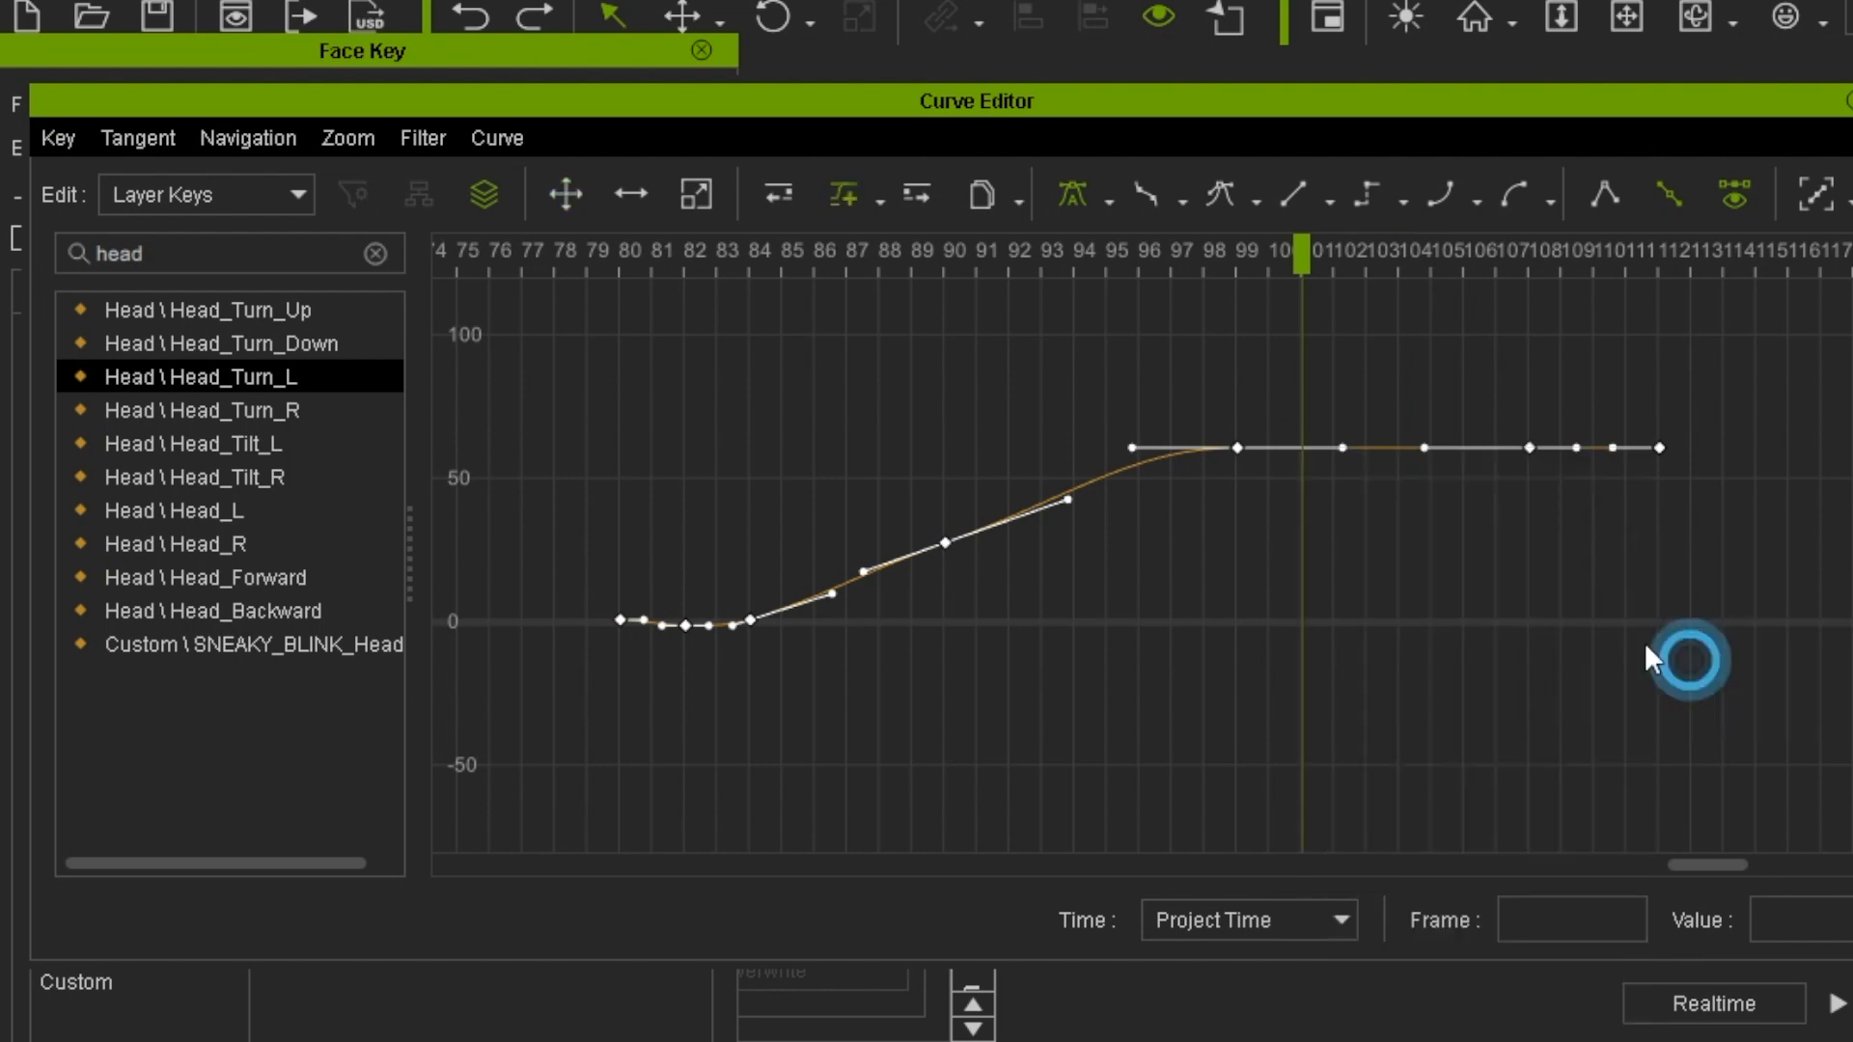
click(1295, 448)
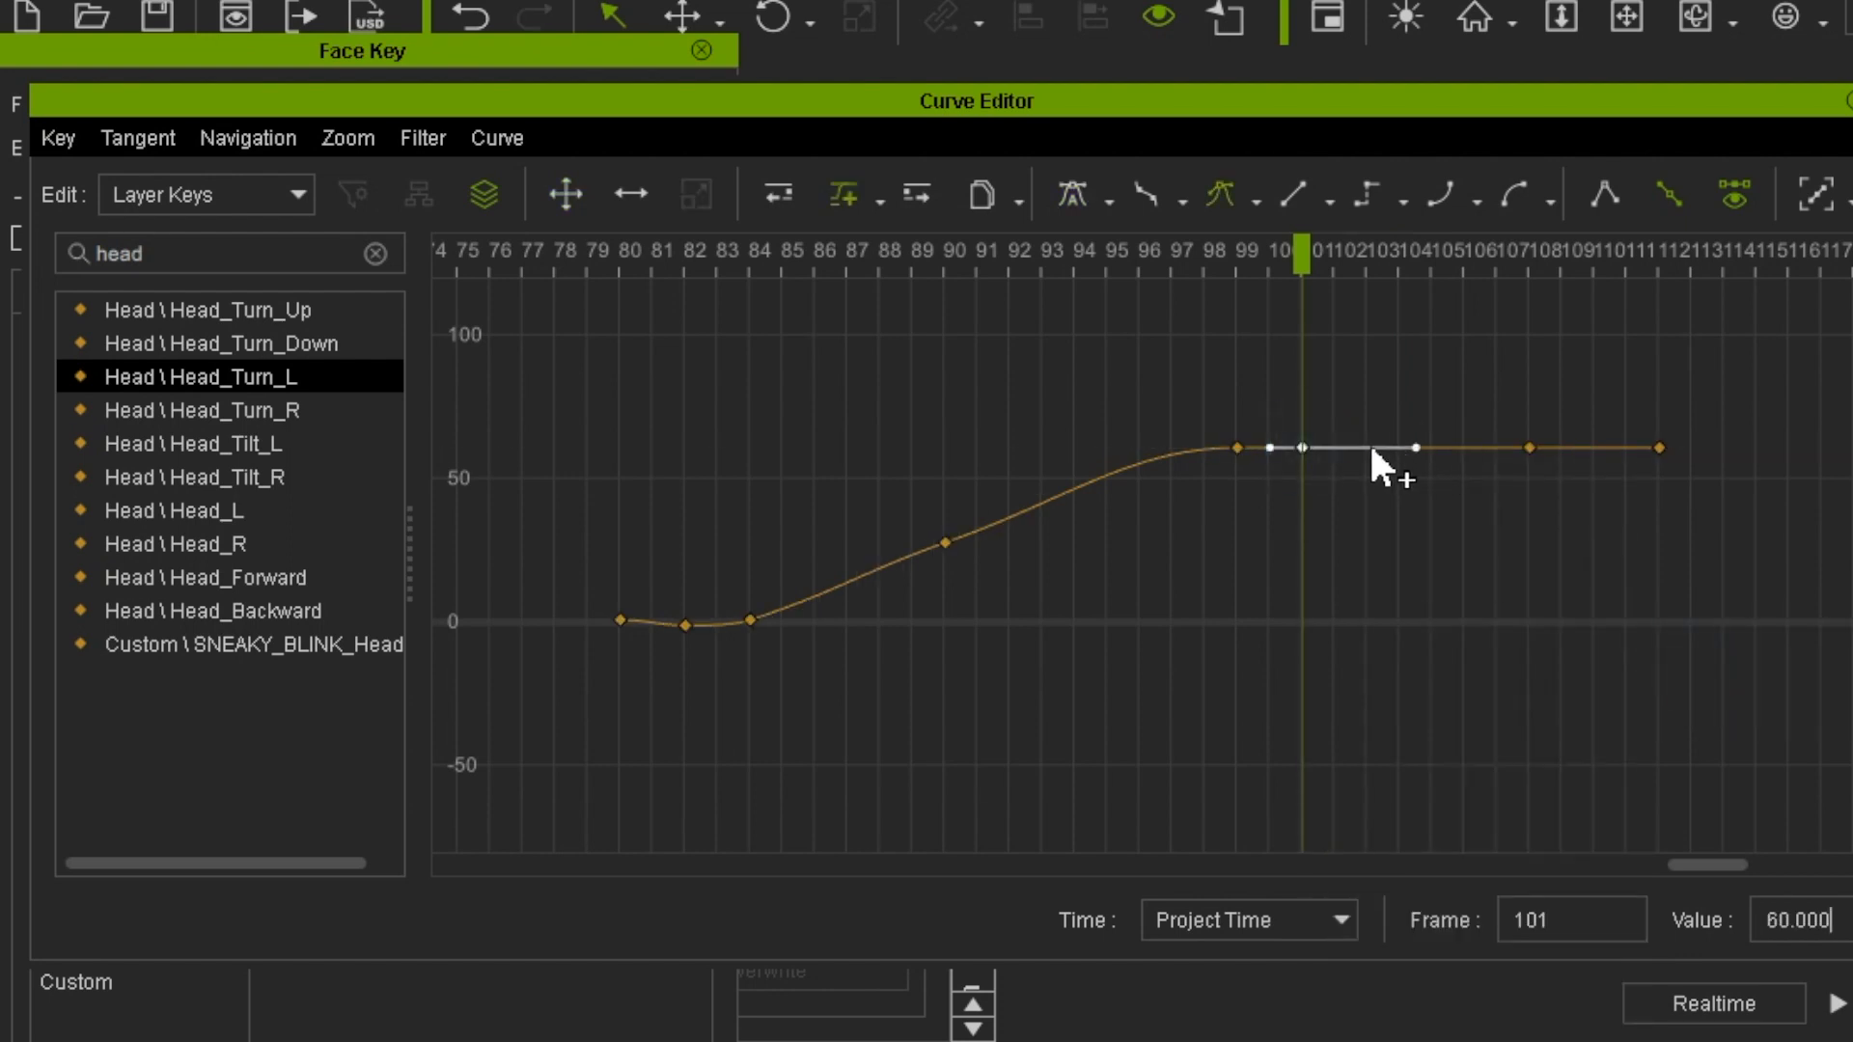
click(1367, 448)
click(1302, 447)
double_click(1819, 920)
text(64)
key(Return)
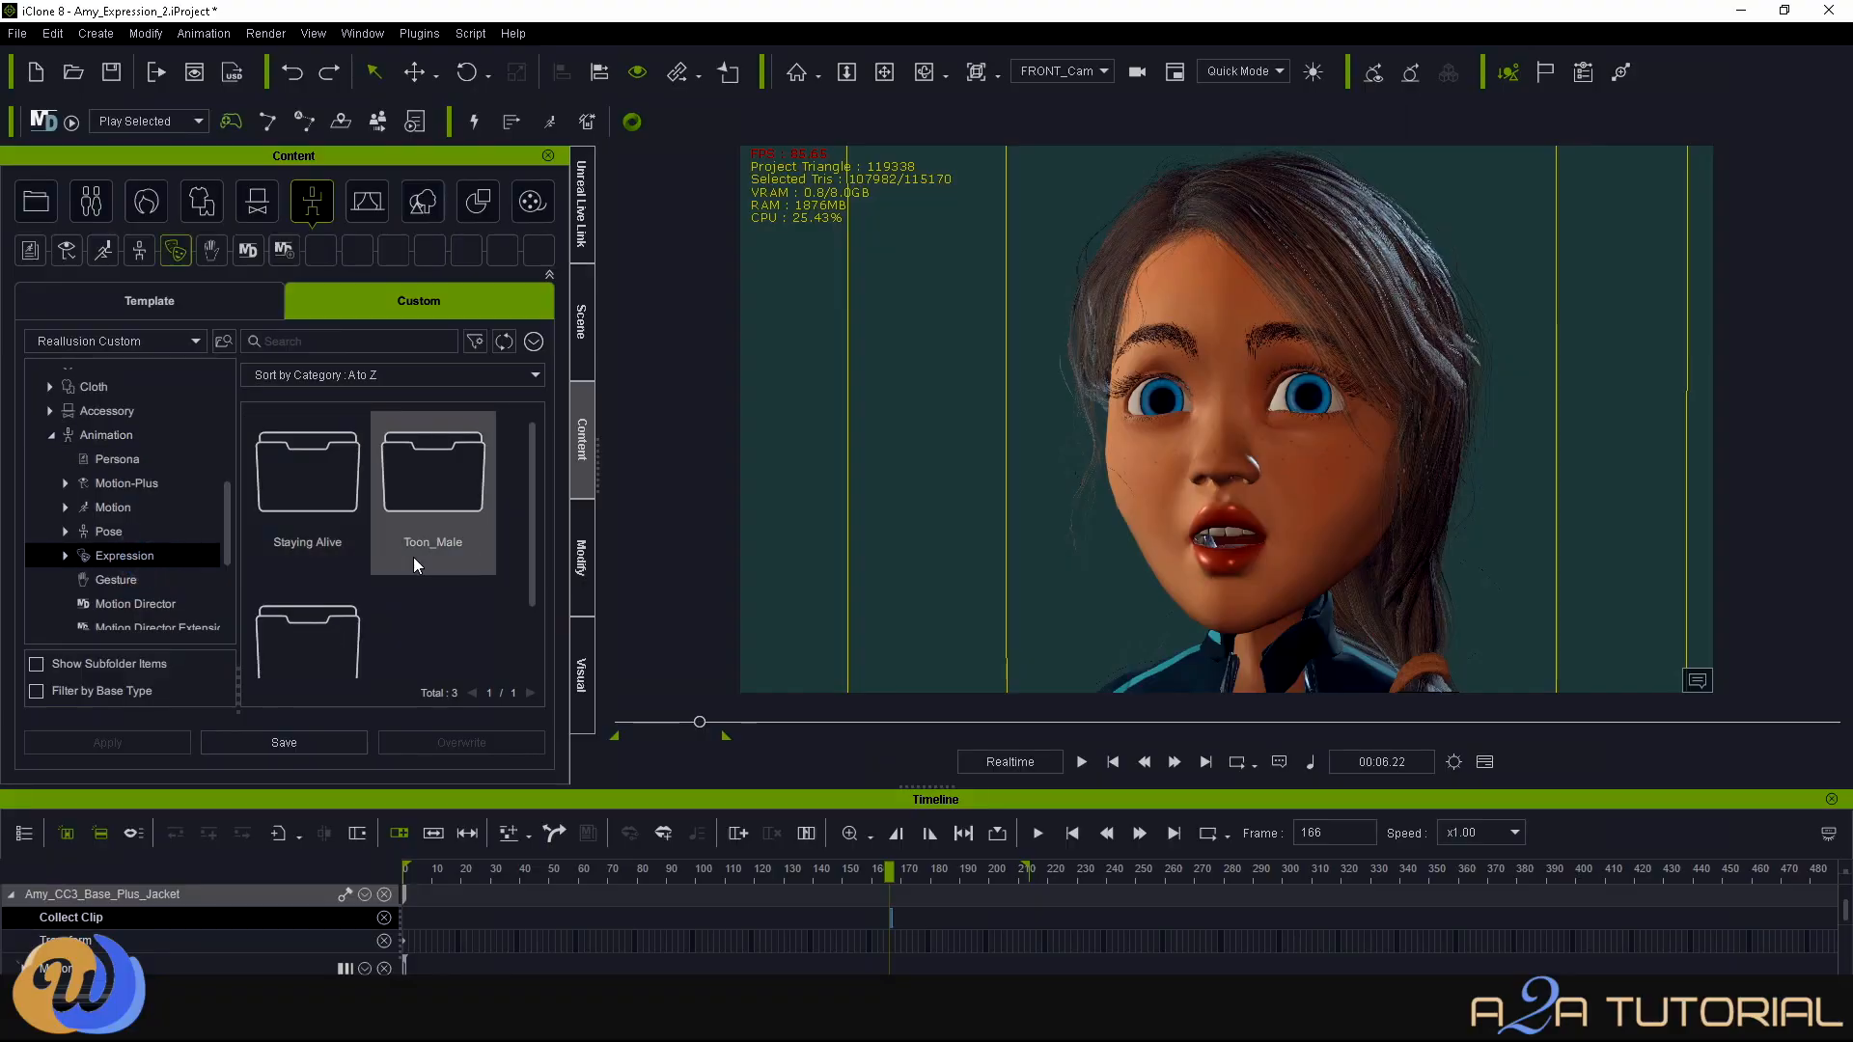
Create a subfolder named Head_Turns in the custom Expression library and open it.
right_click(416, 605)
click(494, 620)
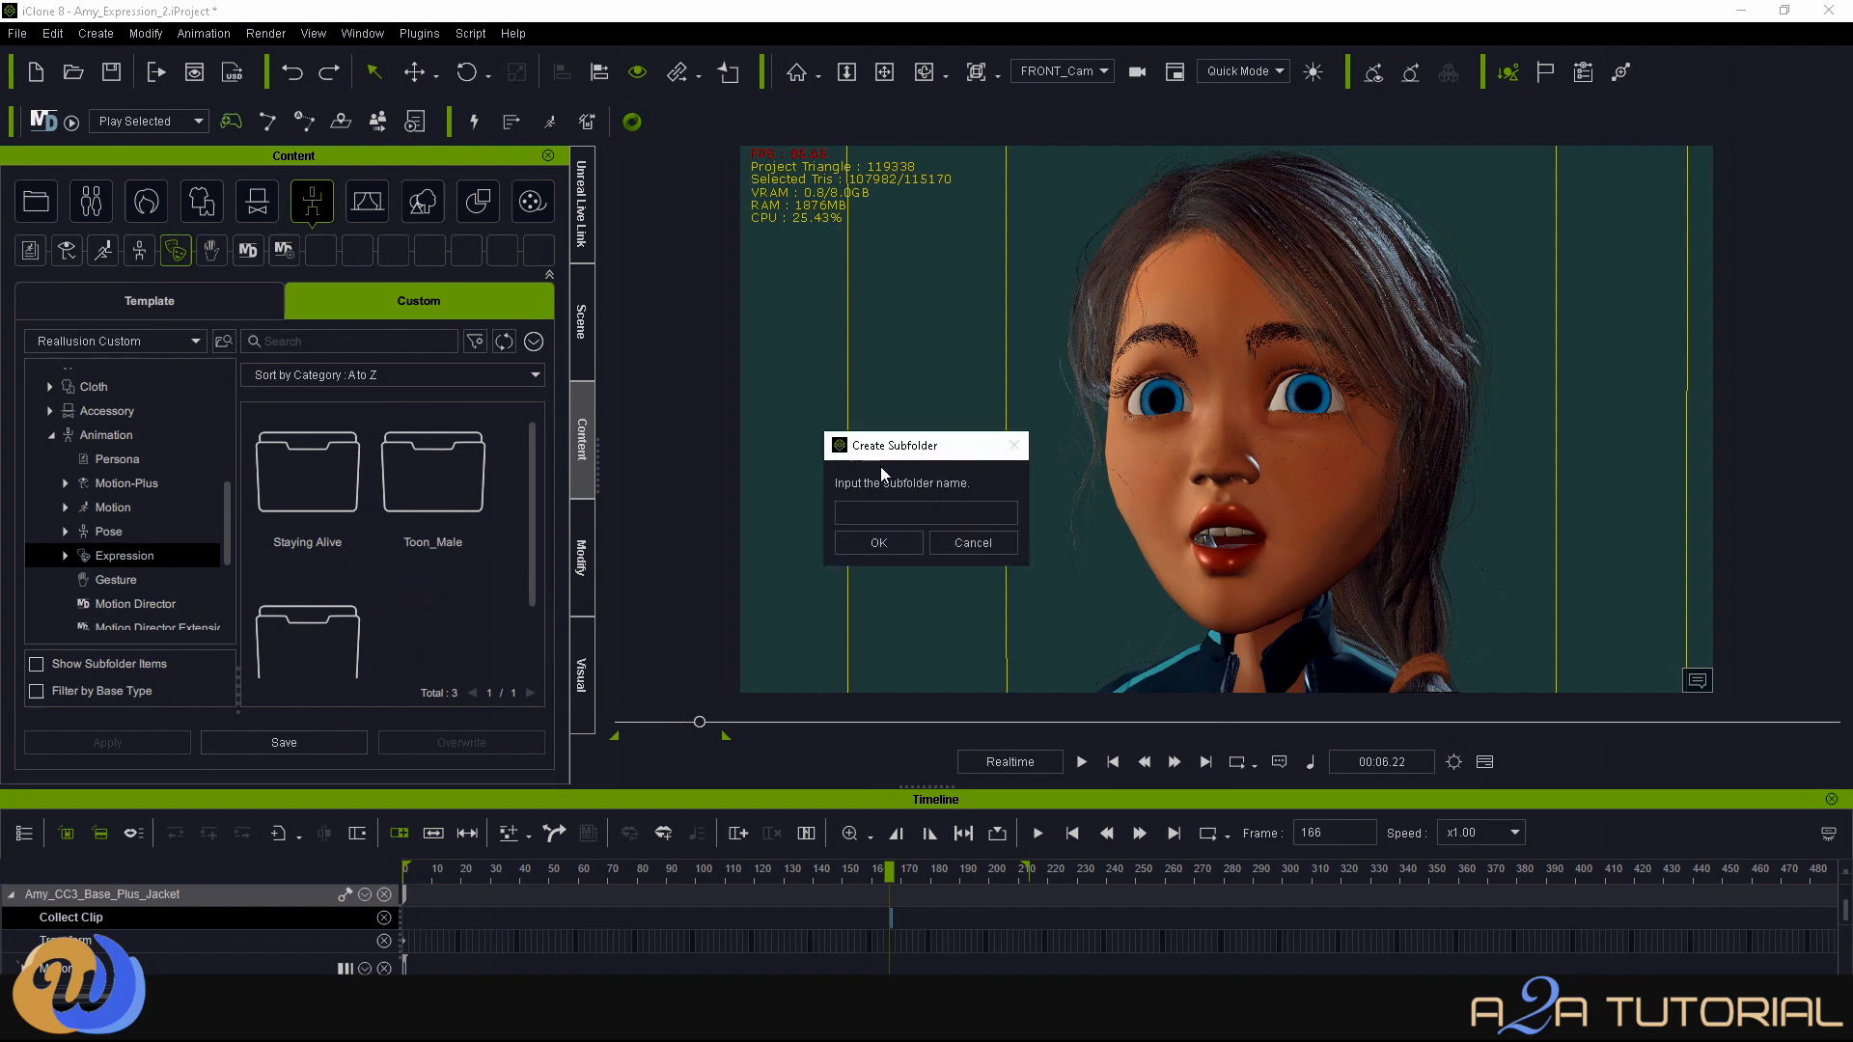
text(Head_tunrs)
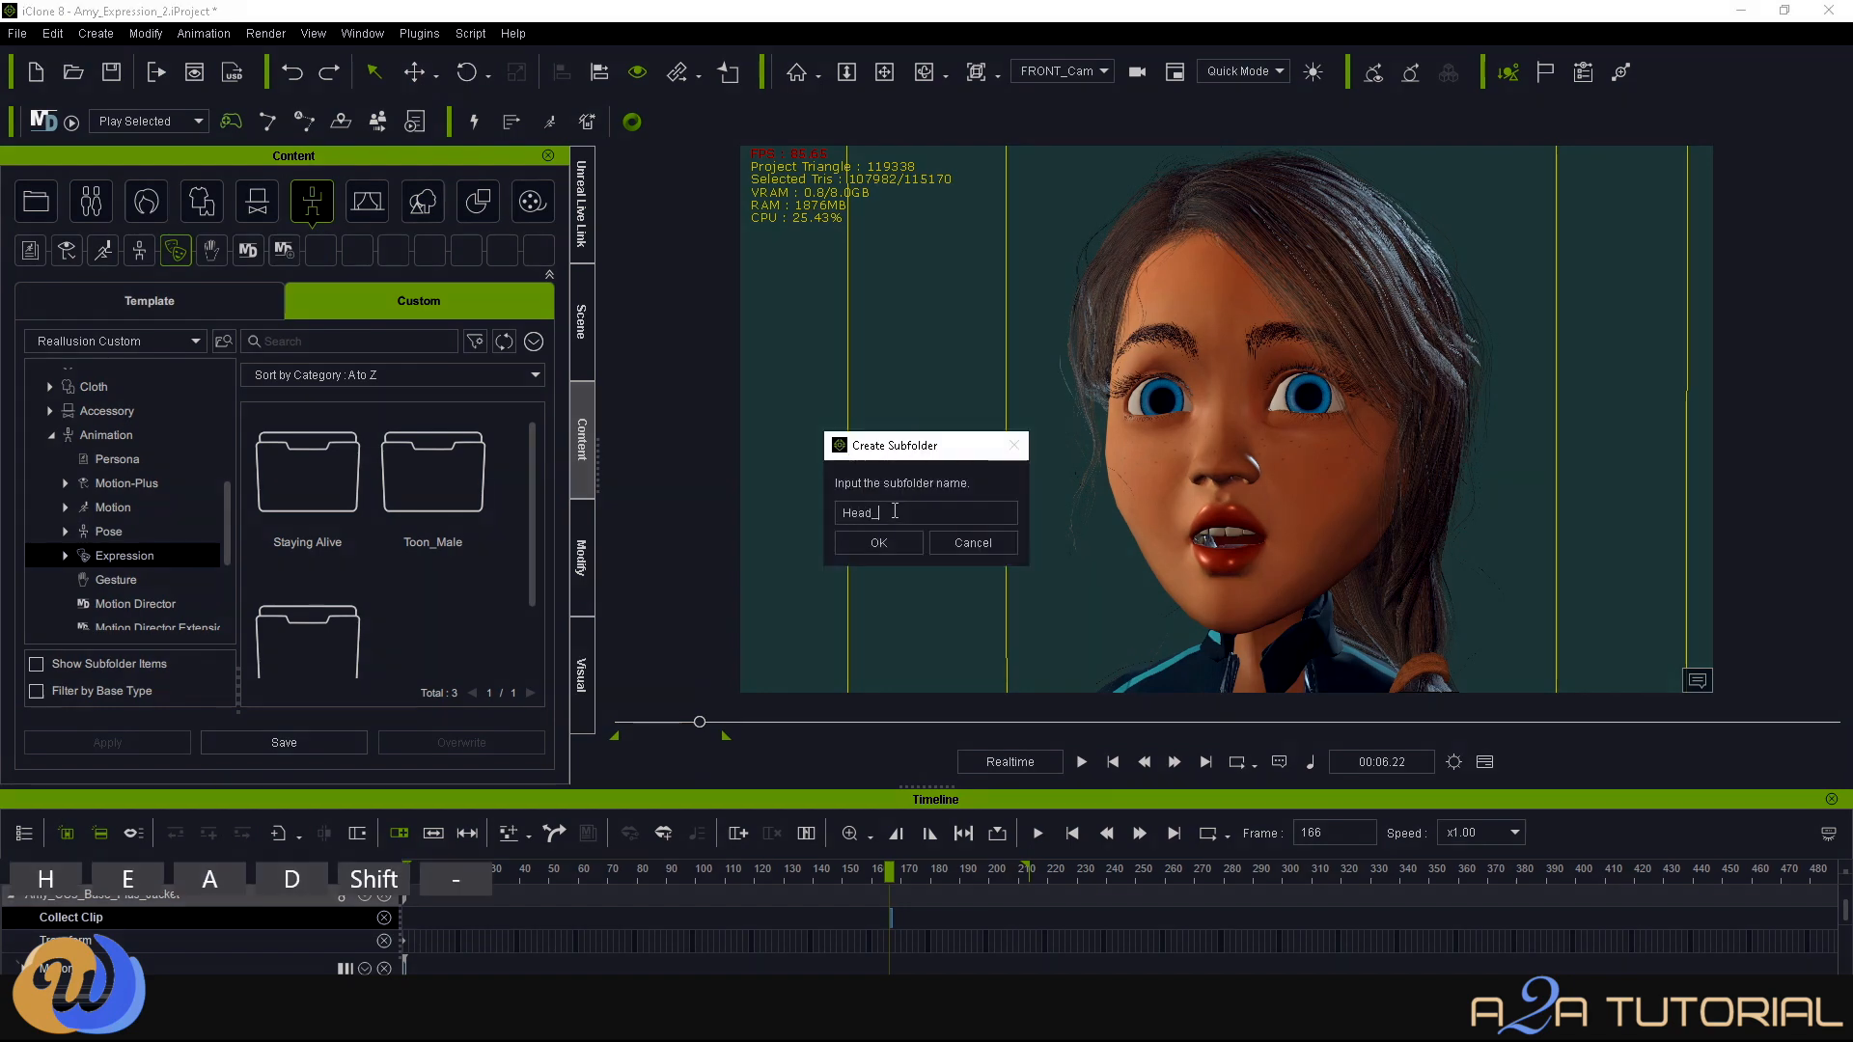
key(BackSpace)
key(BackSpace)
key(BackSpace)
key(BackSpace)
key(BackSpace)
text(Turns)
click(878, 542)
double_click(454, 603)
Save the whole merged expression clip to the Head_Turns folder as All_Head_Turns_Expressions.
scroll(728, 935, down, 1)
click(729, 935)
click(284, 742)
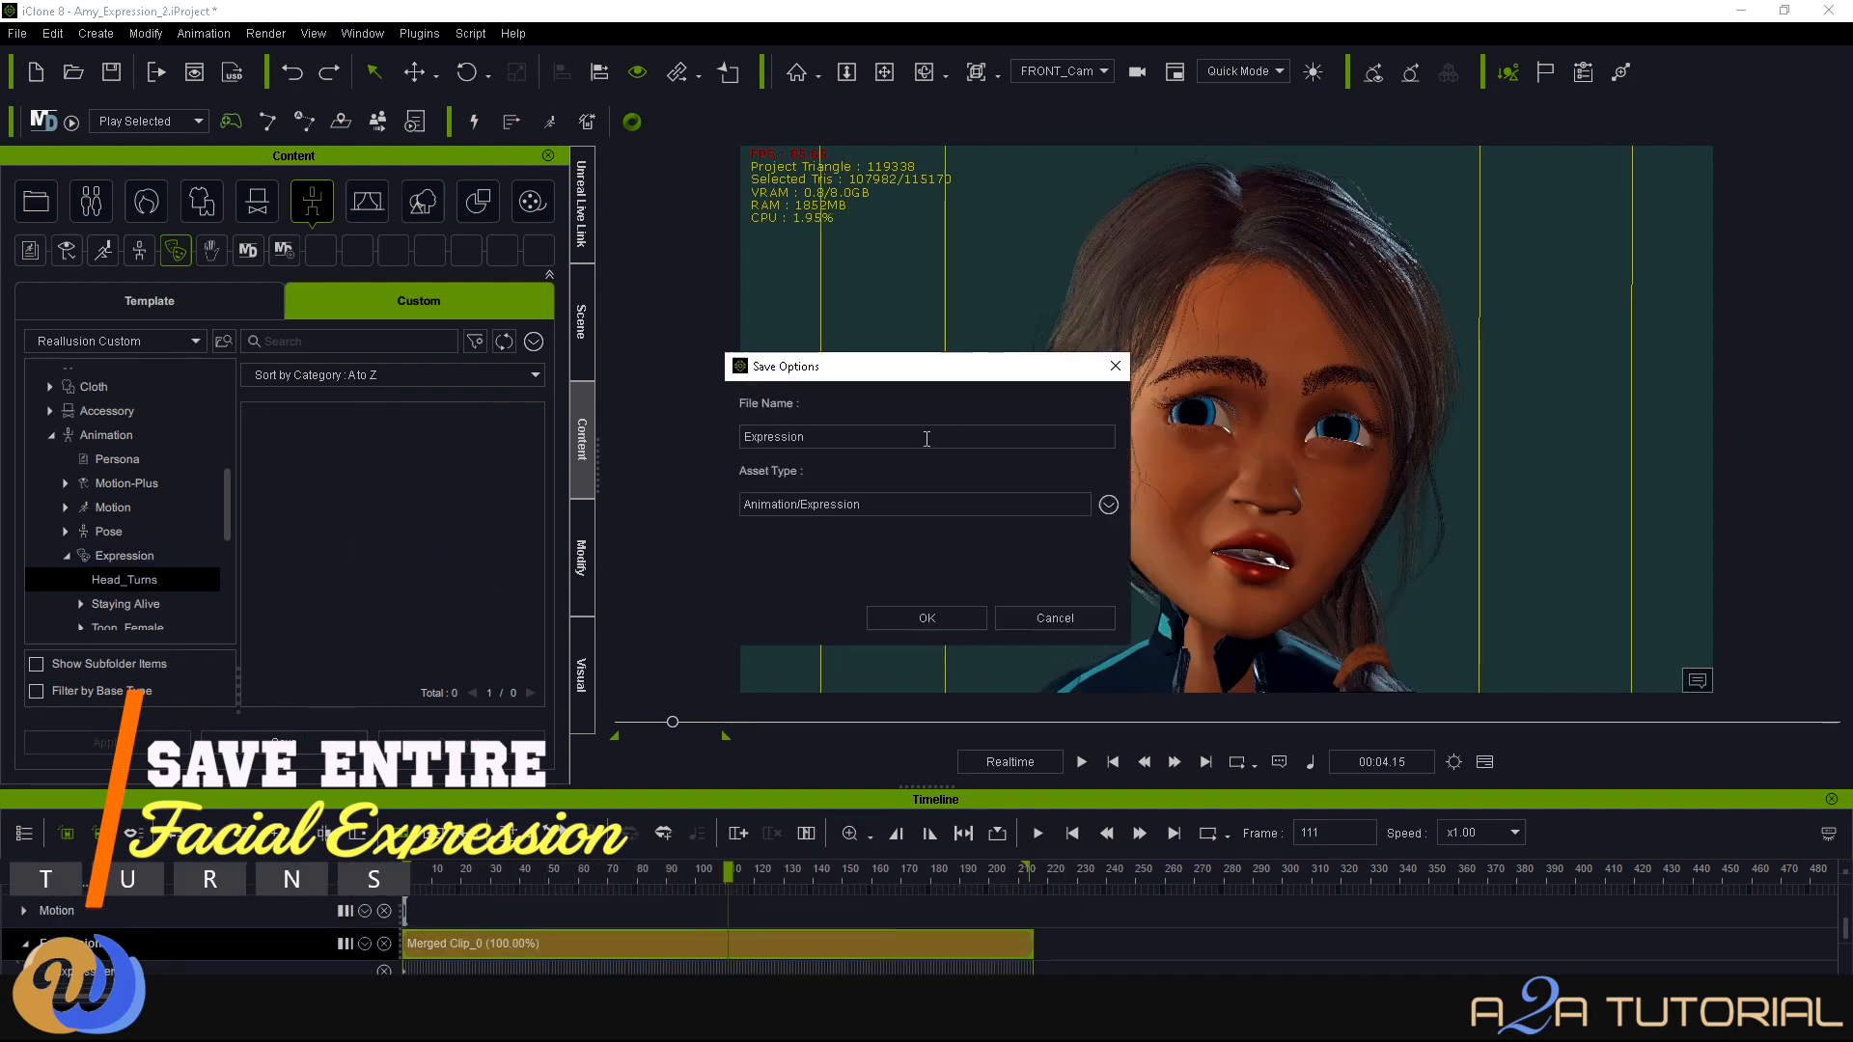
click(742, 437)
text(All_Head_Turns_)
click(898, 437)
text(s)
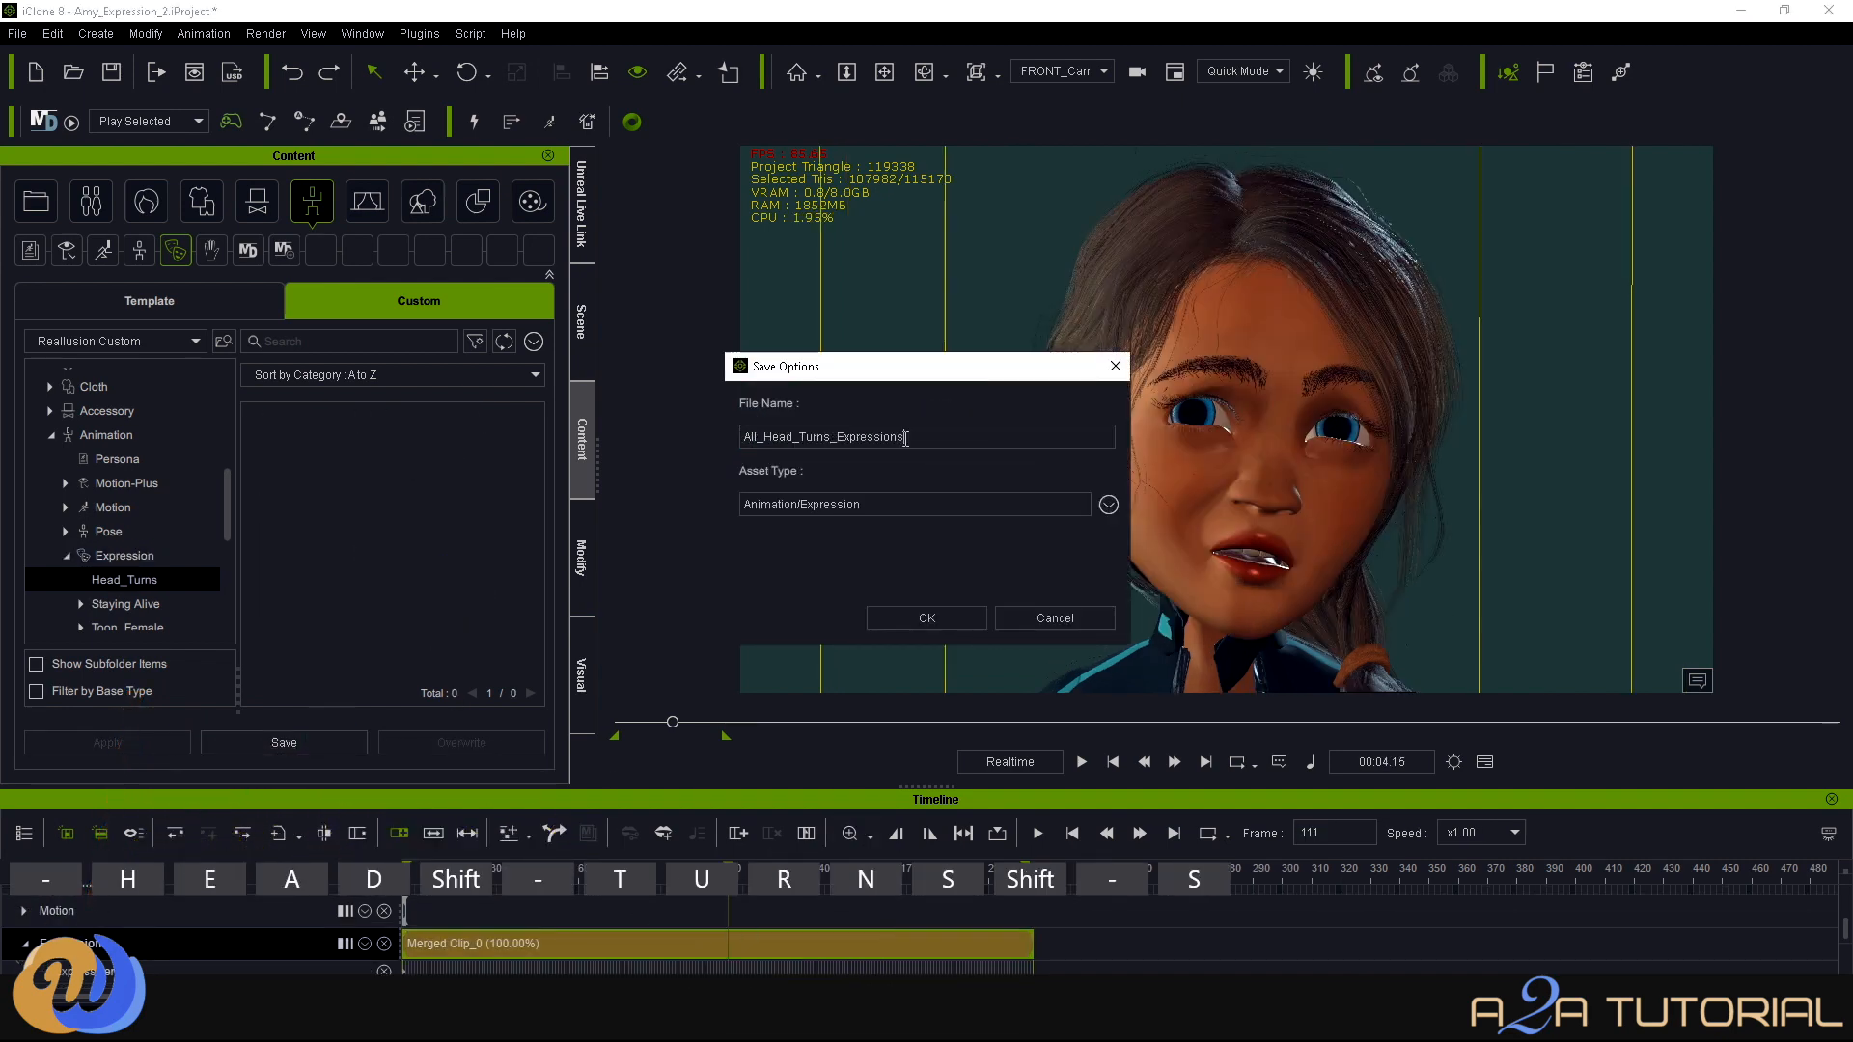
click(926, 617)
Split the merged expression clip at frame 35 and at frame 55 to isolate one head turn.
drag(726, 753, 676, 753)
alt+scroll(741, 890, up, 1)
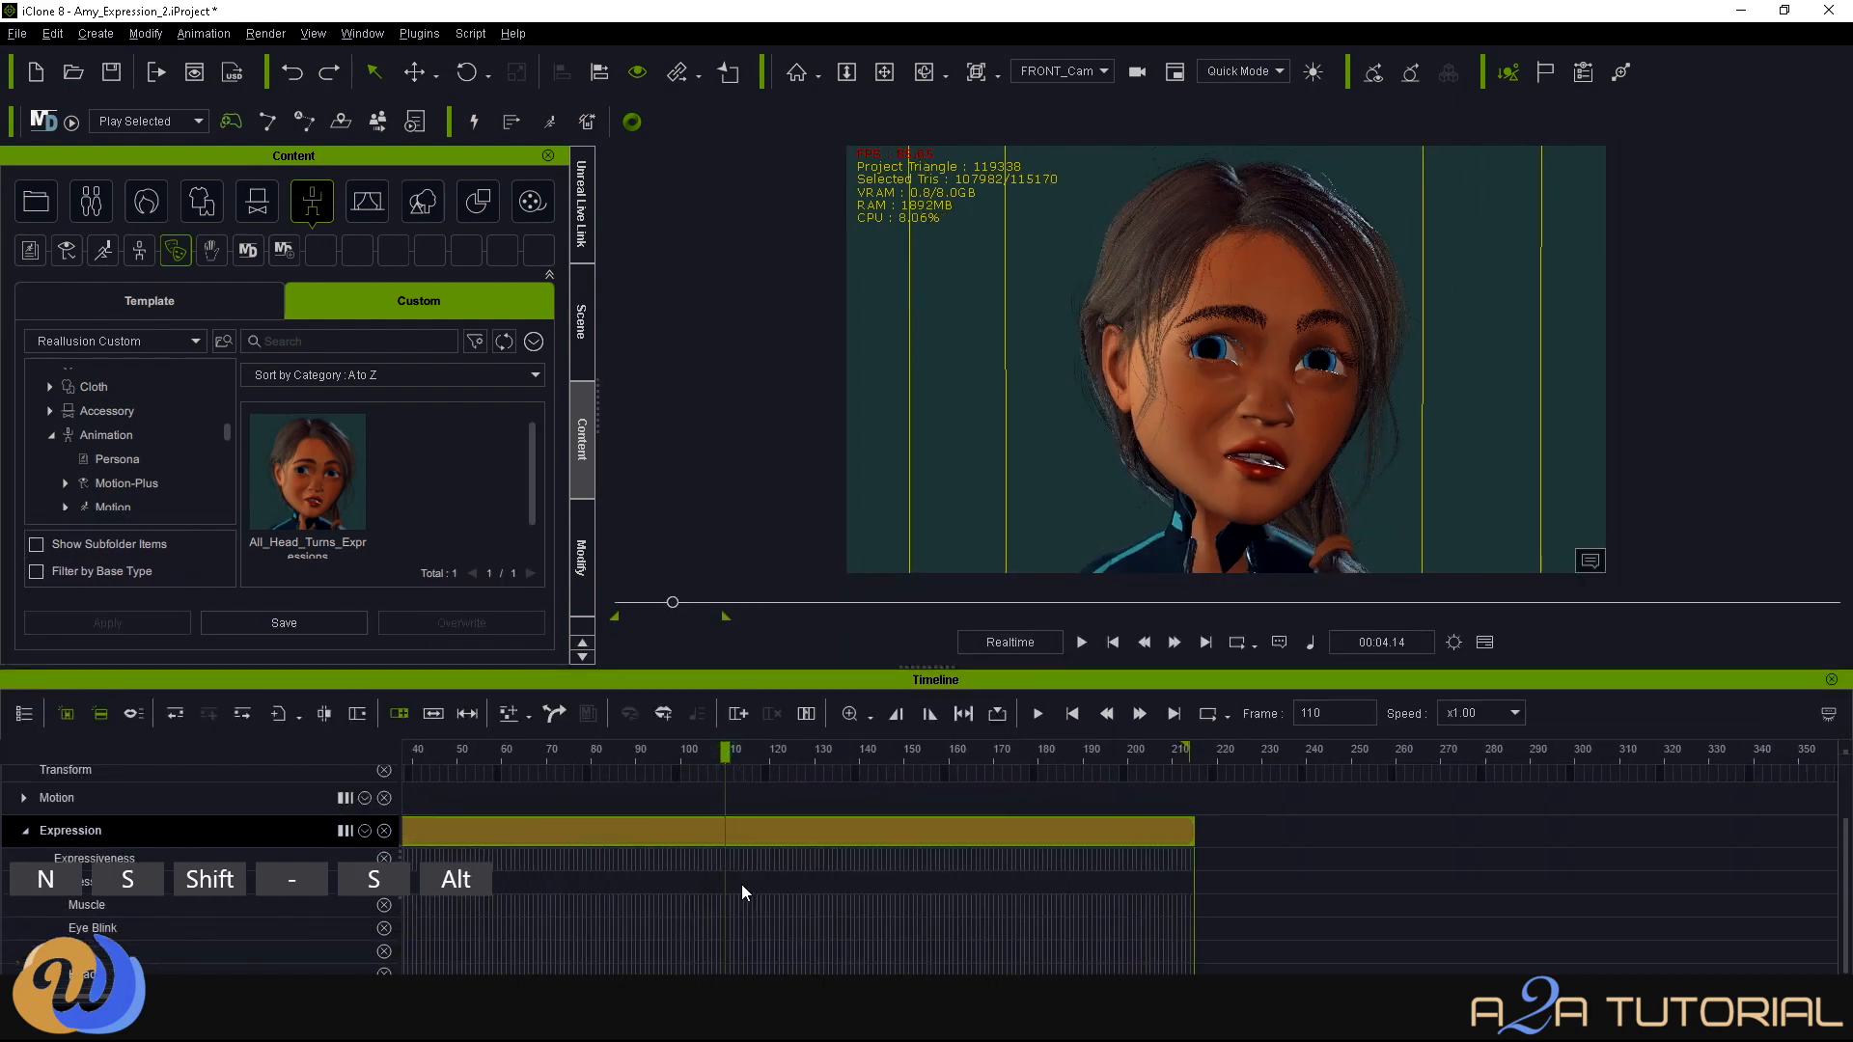
click(324, 713)
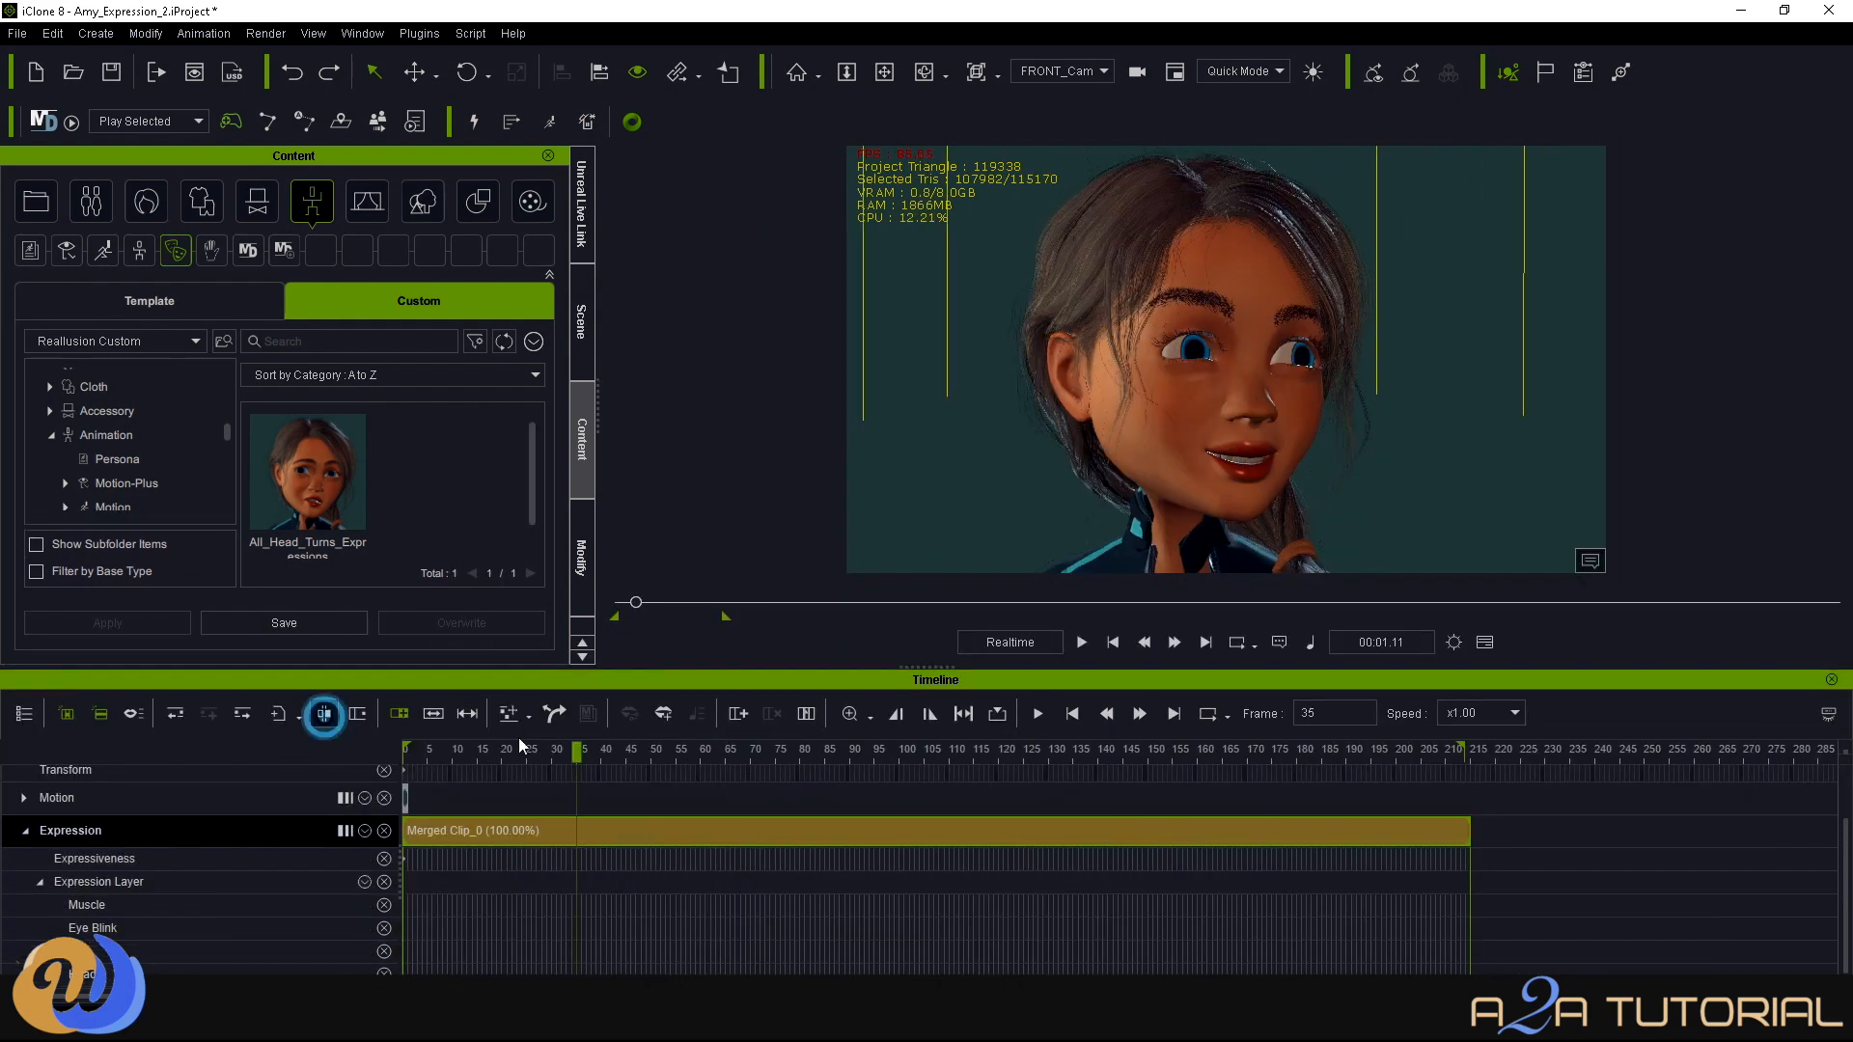
drag(577, 753, 681, 763)
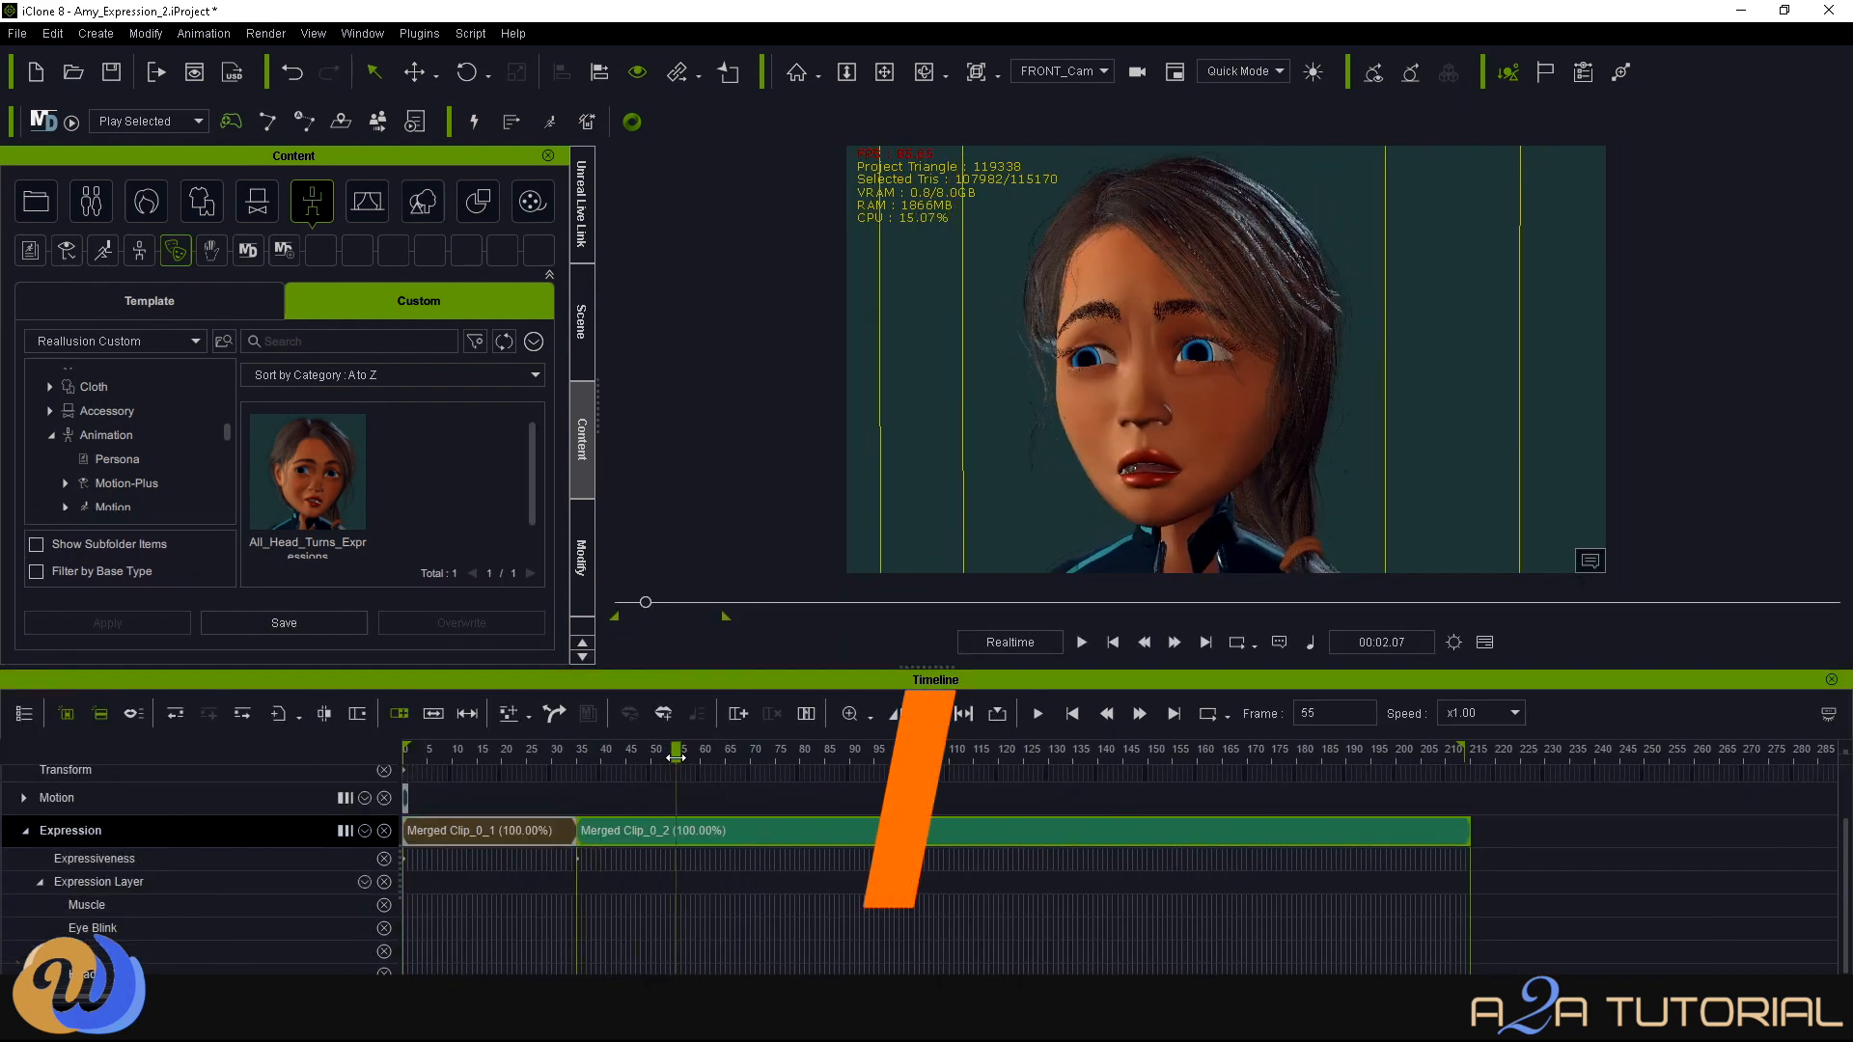
click(324, 713)
Delete the expression pieces before frame 35 and after frame 55, and move the remaining piece to the track's start.
click(764, 831)
key(Delete)
key(Delete)
drag(631, 830, 458, 831)
right_click(457, 830)
click(525, 707)
Save the isolated clip, with the playhead at frame 15, as Head-Turn_Right_Expression in the Head_Turns folder.
click(476, 751)
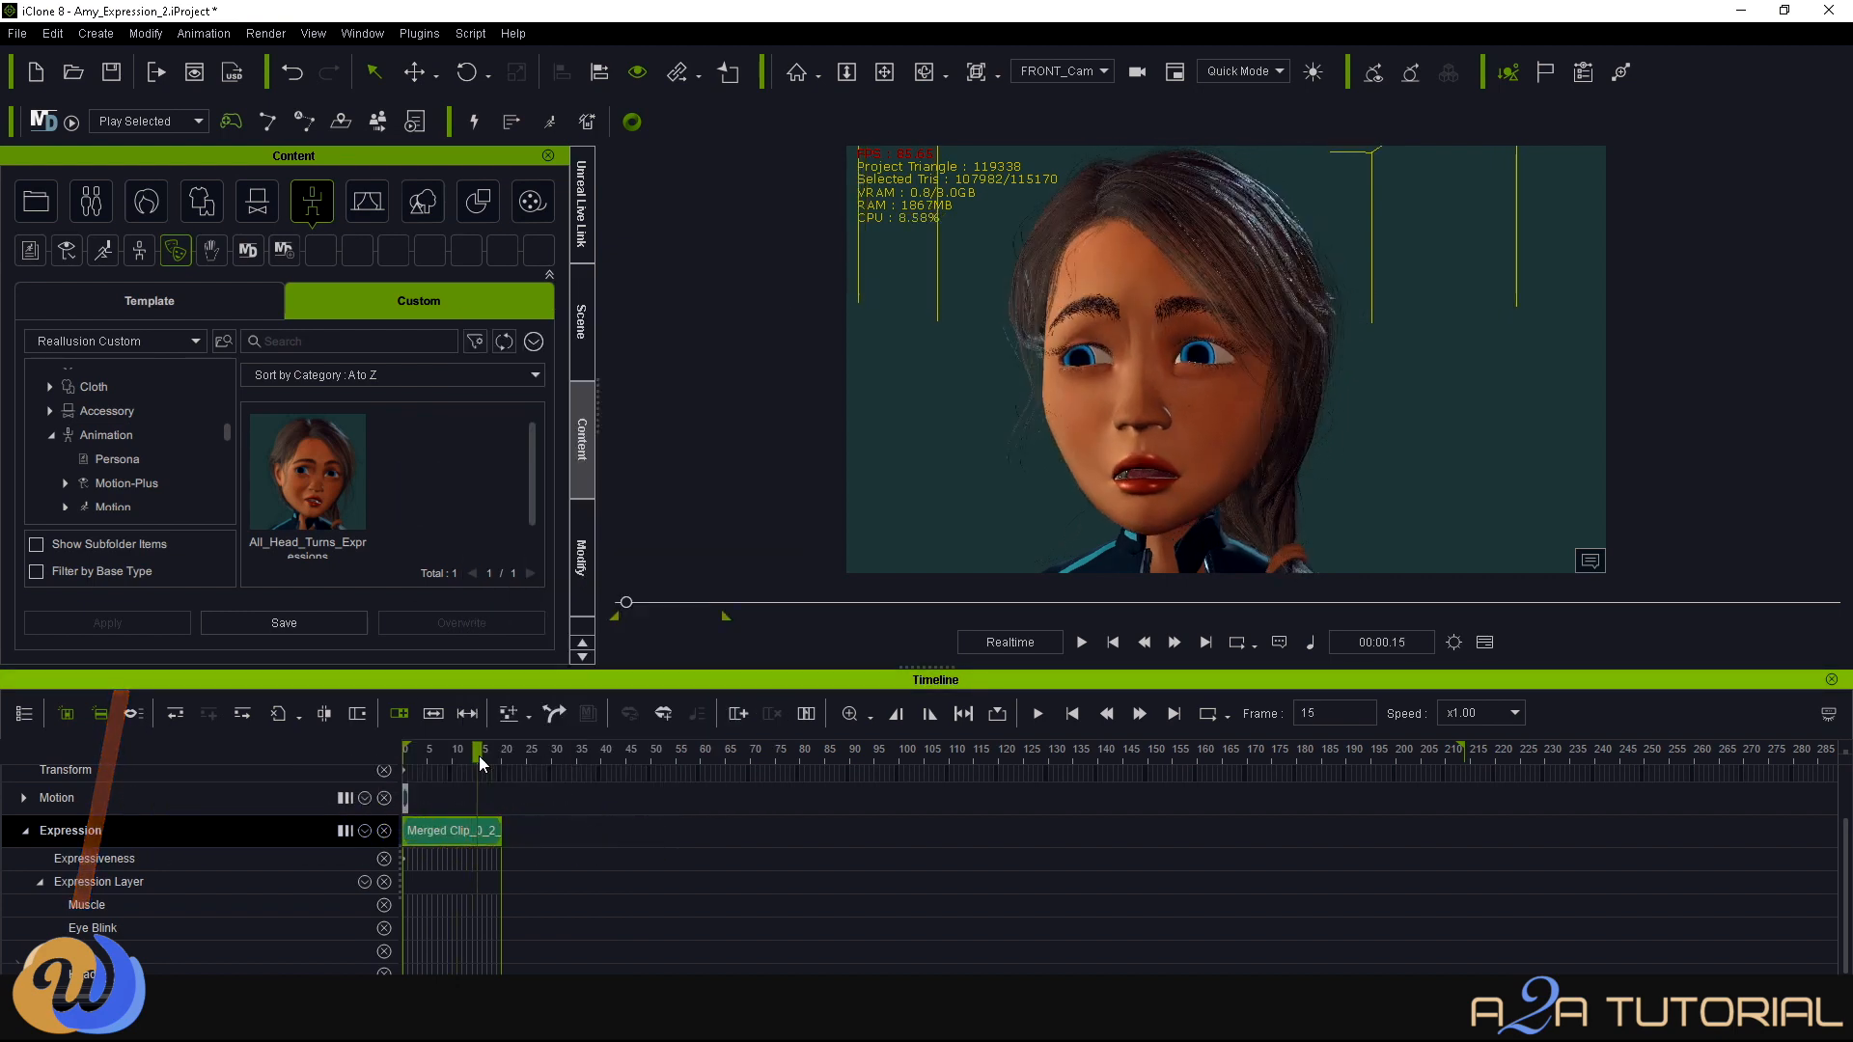
click(343, 622)
click(744, 437)
text(Head-Turn_Riu)
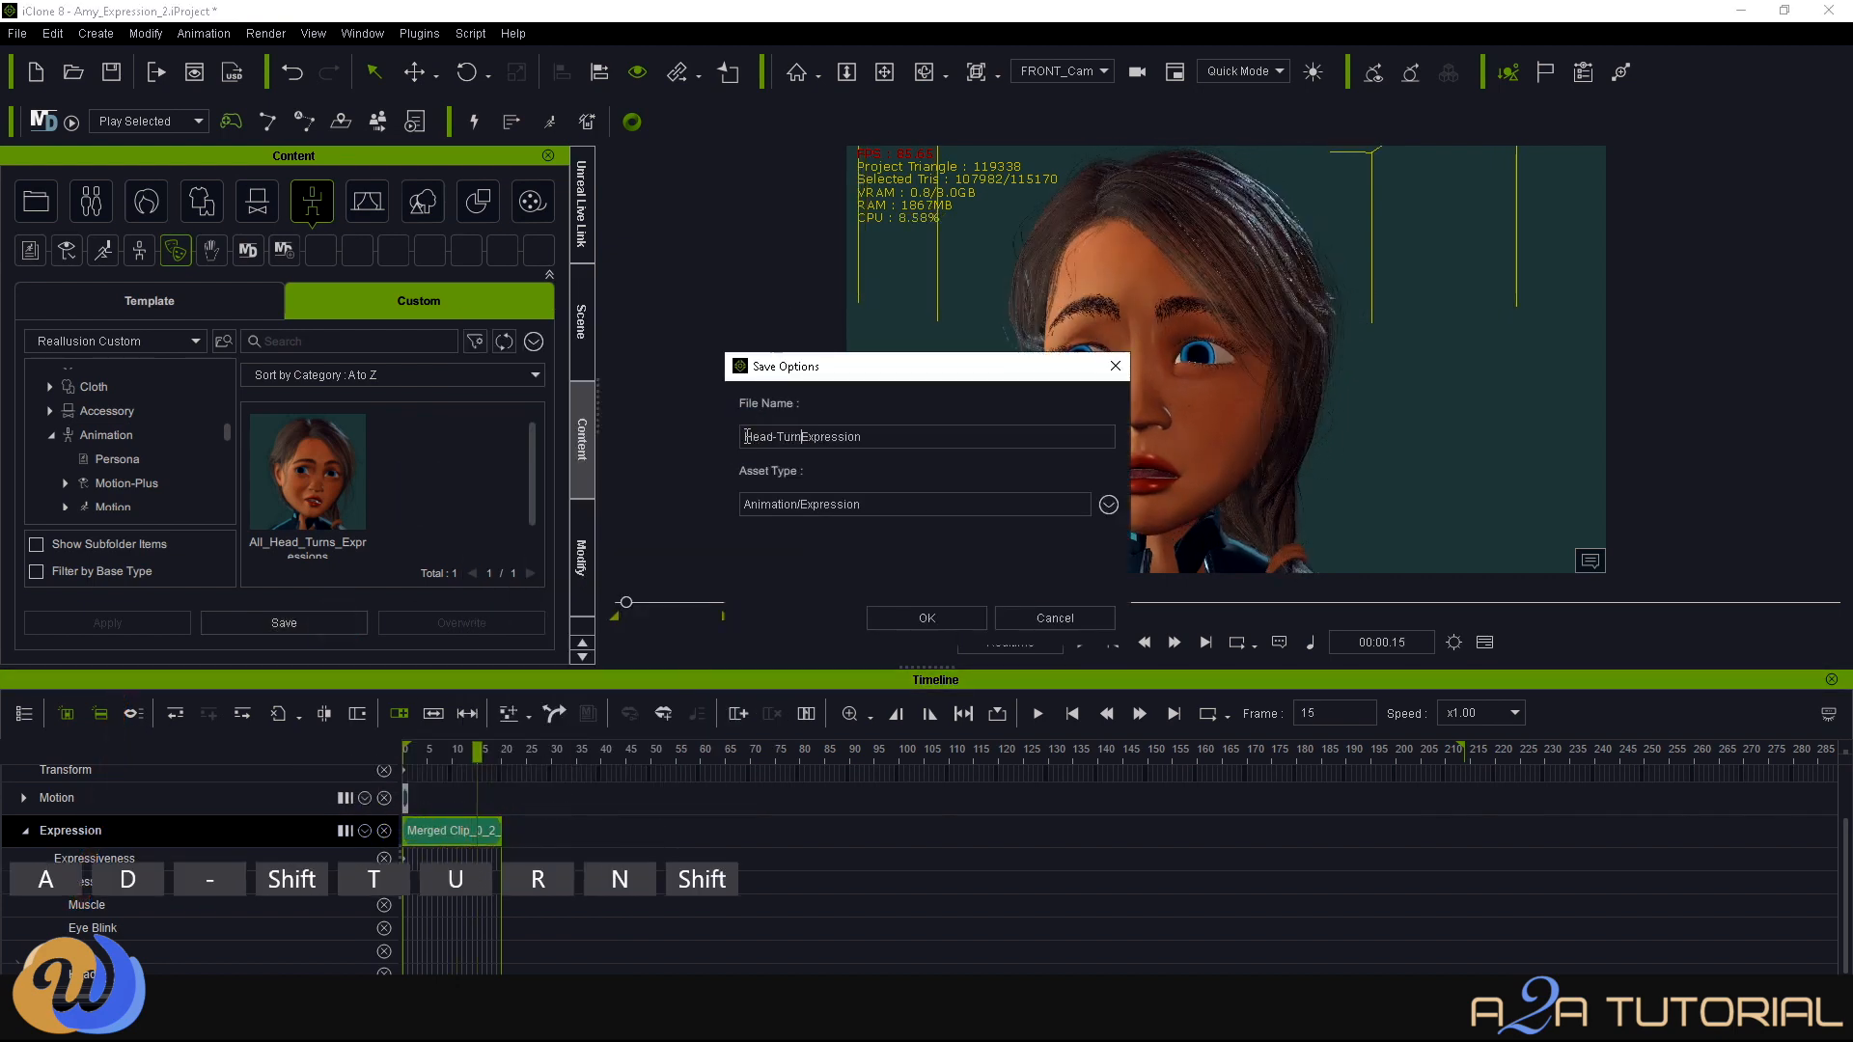
key(BackSpace)
text(ght_)
click(926, 618)
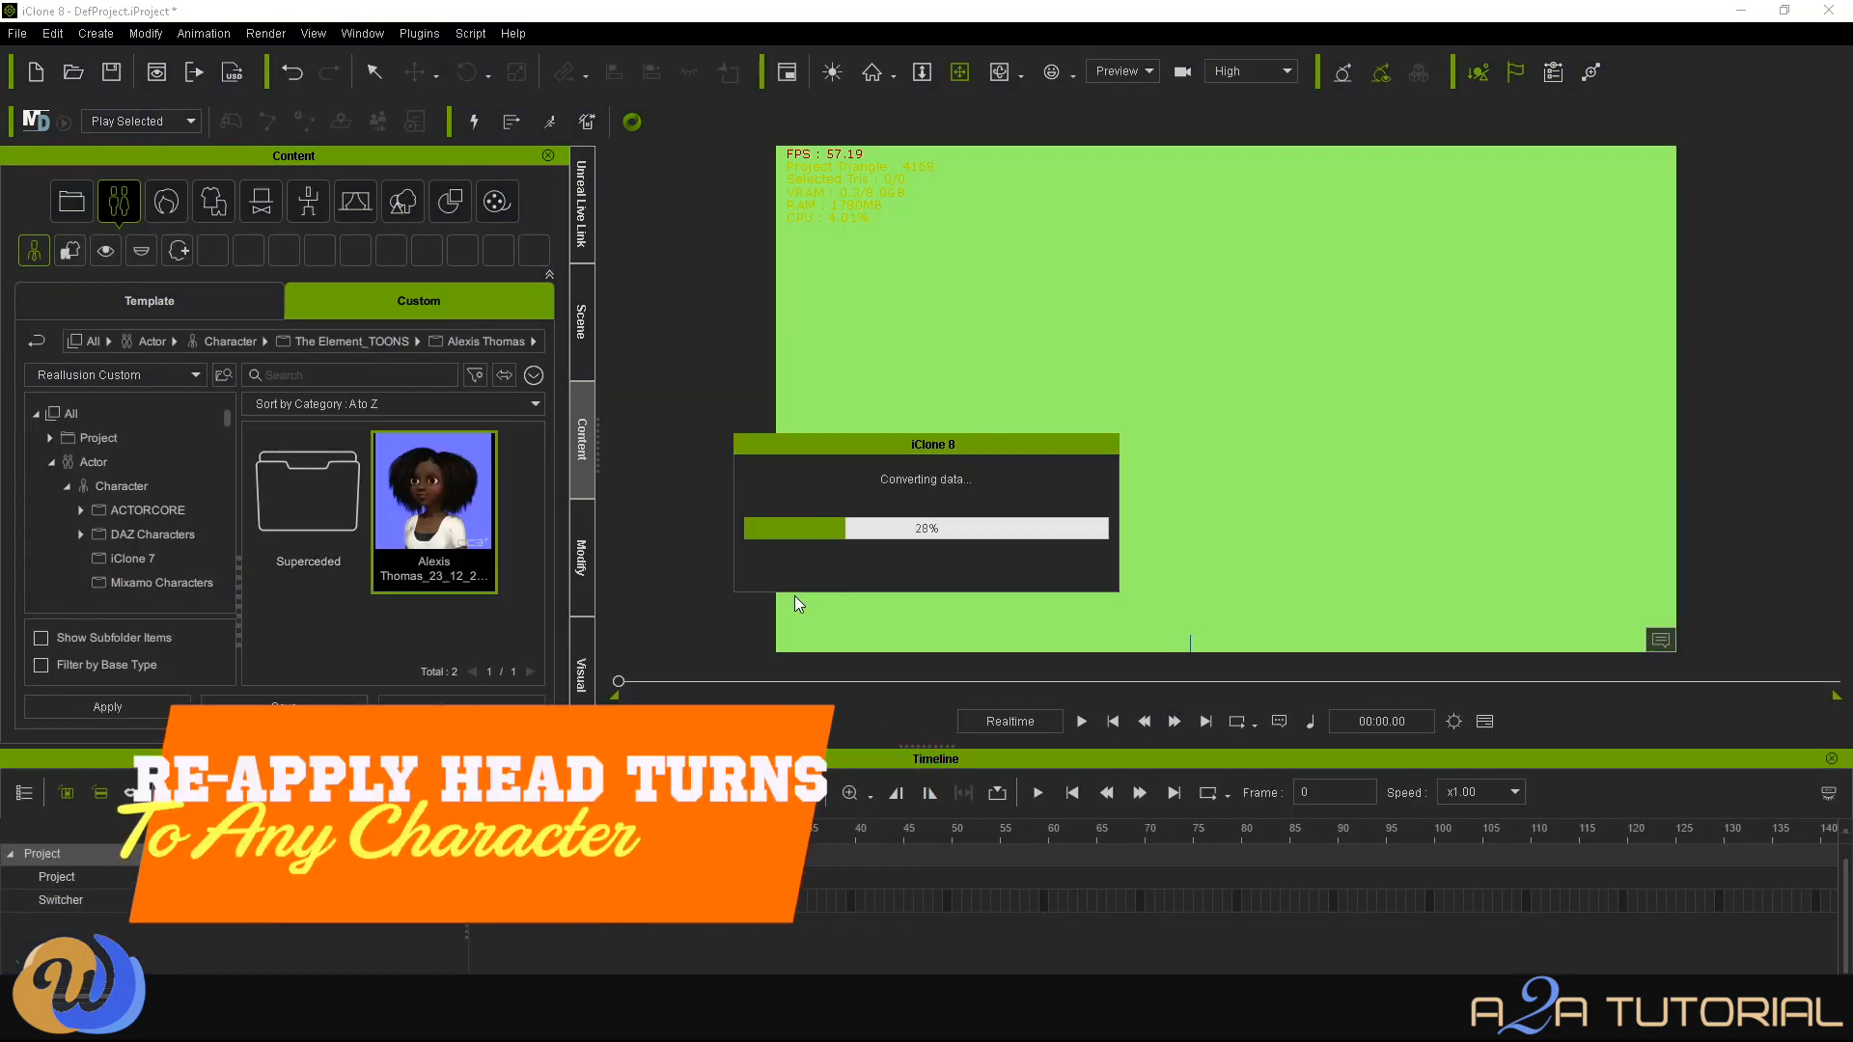
Apply All_Head_Turns_Expressions from the custom Head_Turns expression folder to the newly loaded character.
key(j)
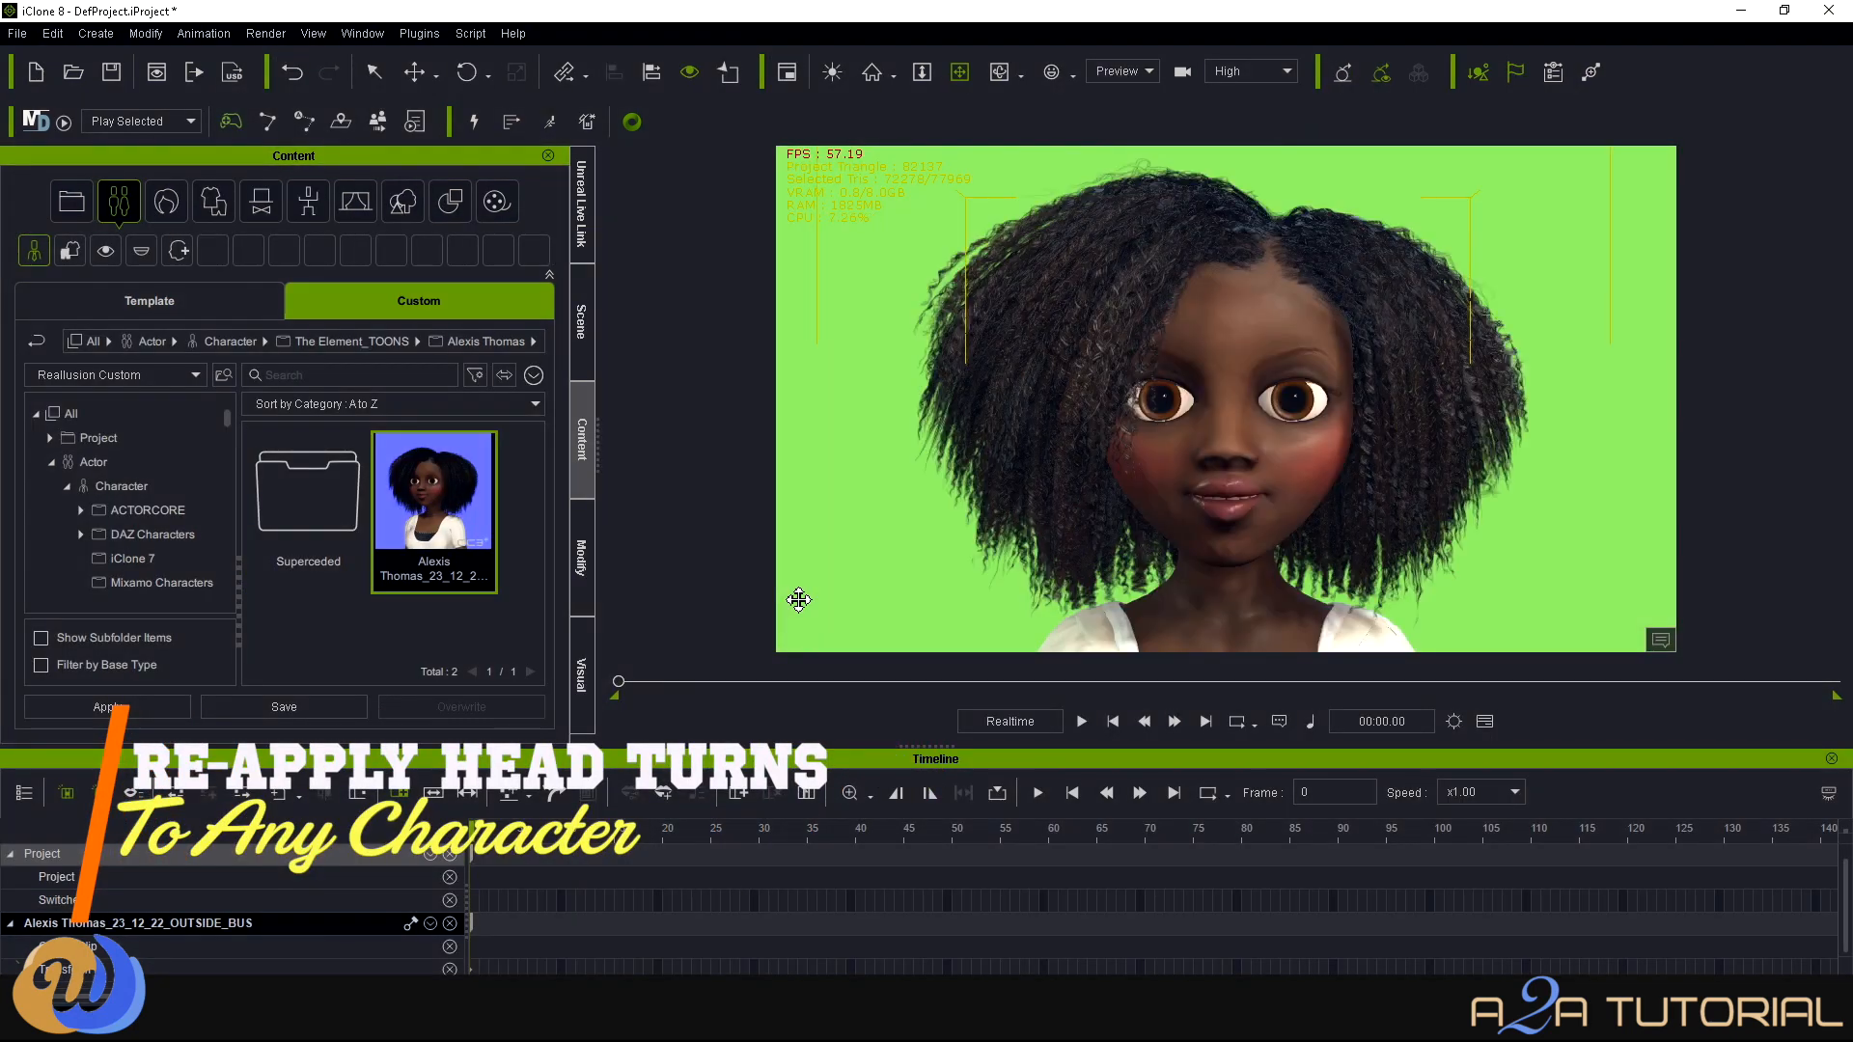
scroll(798, 599, down, 3)
click(50, 461)
scroll(143, 549, down, 3)
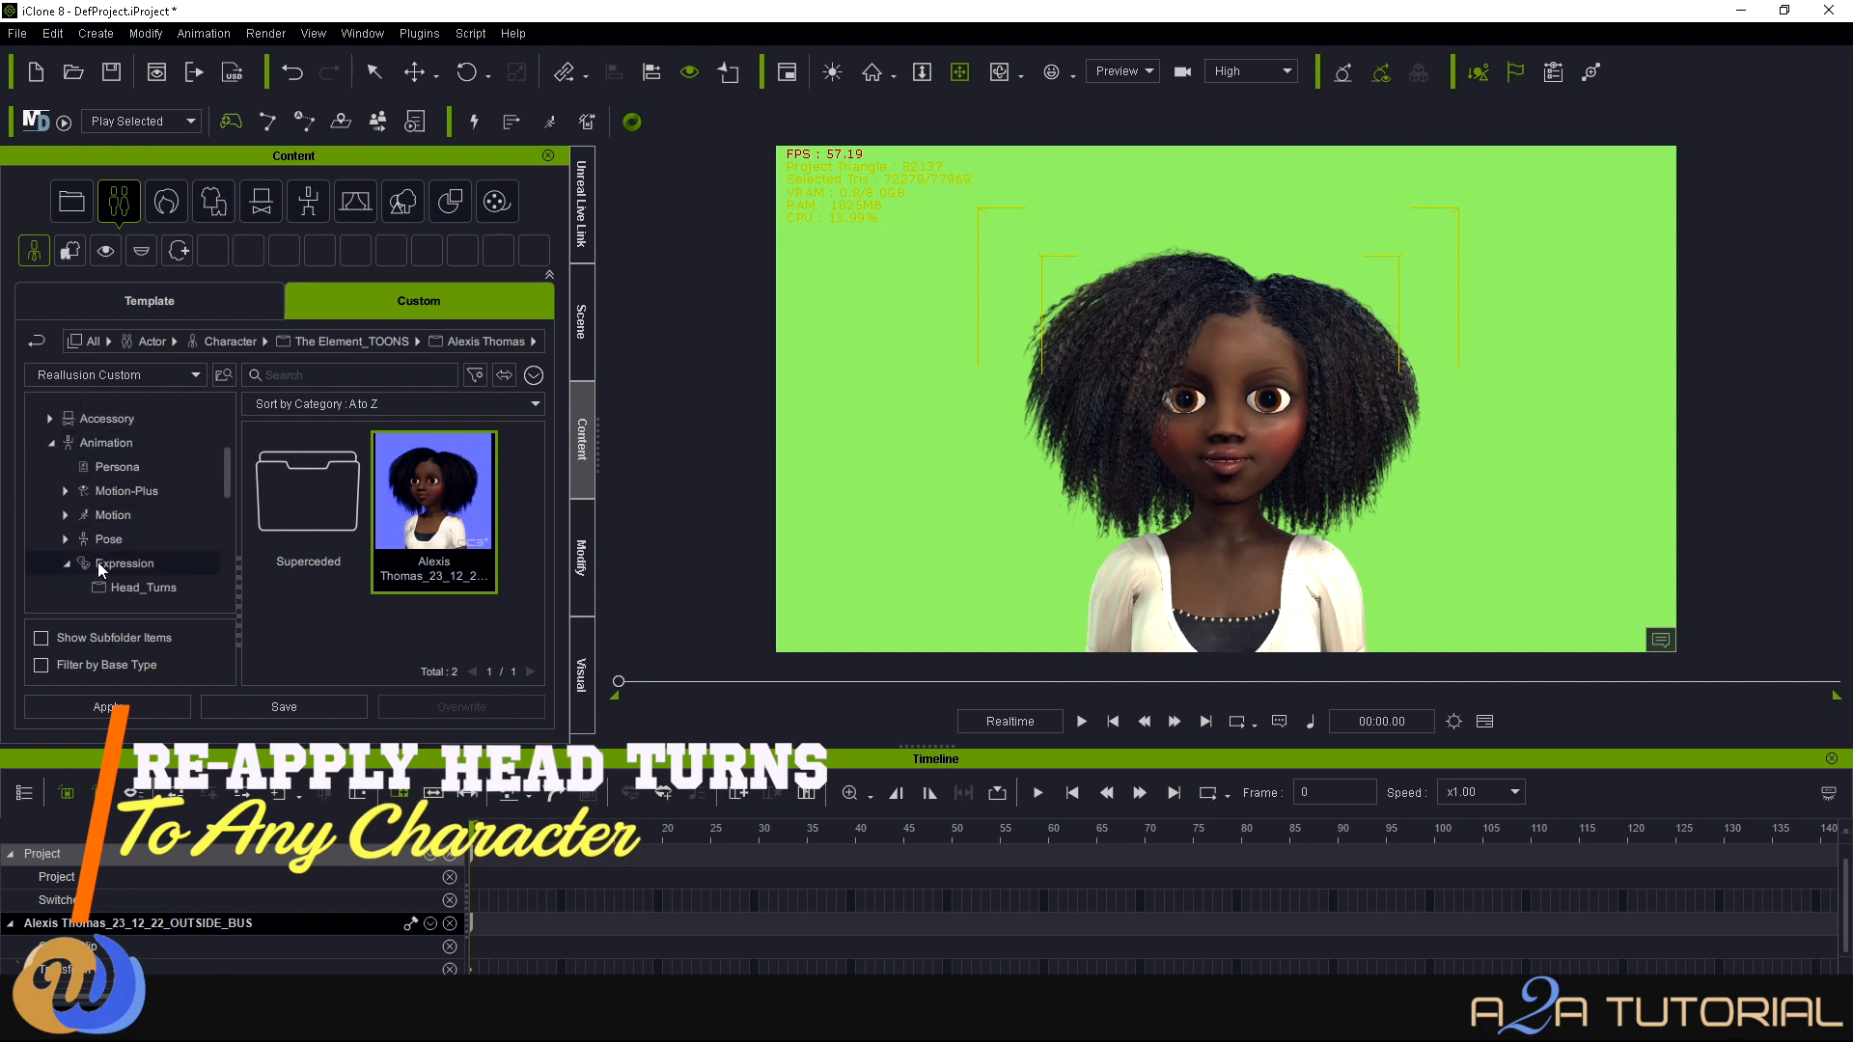
click(96, 562)
double_click(310, 488)
double_click(321, 509)
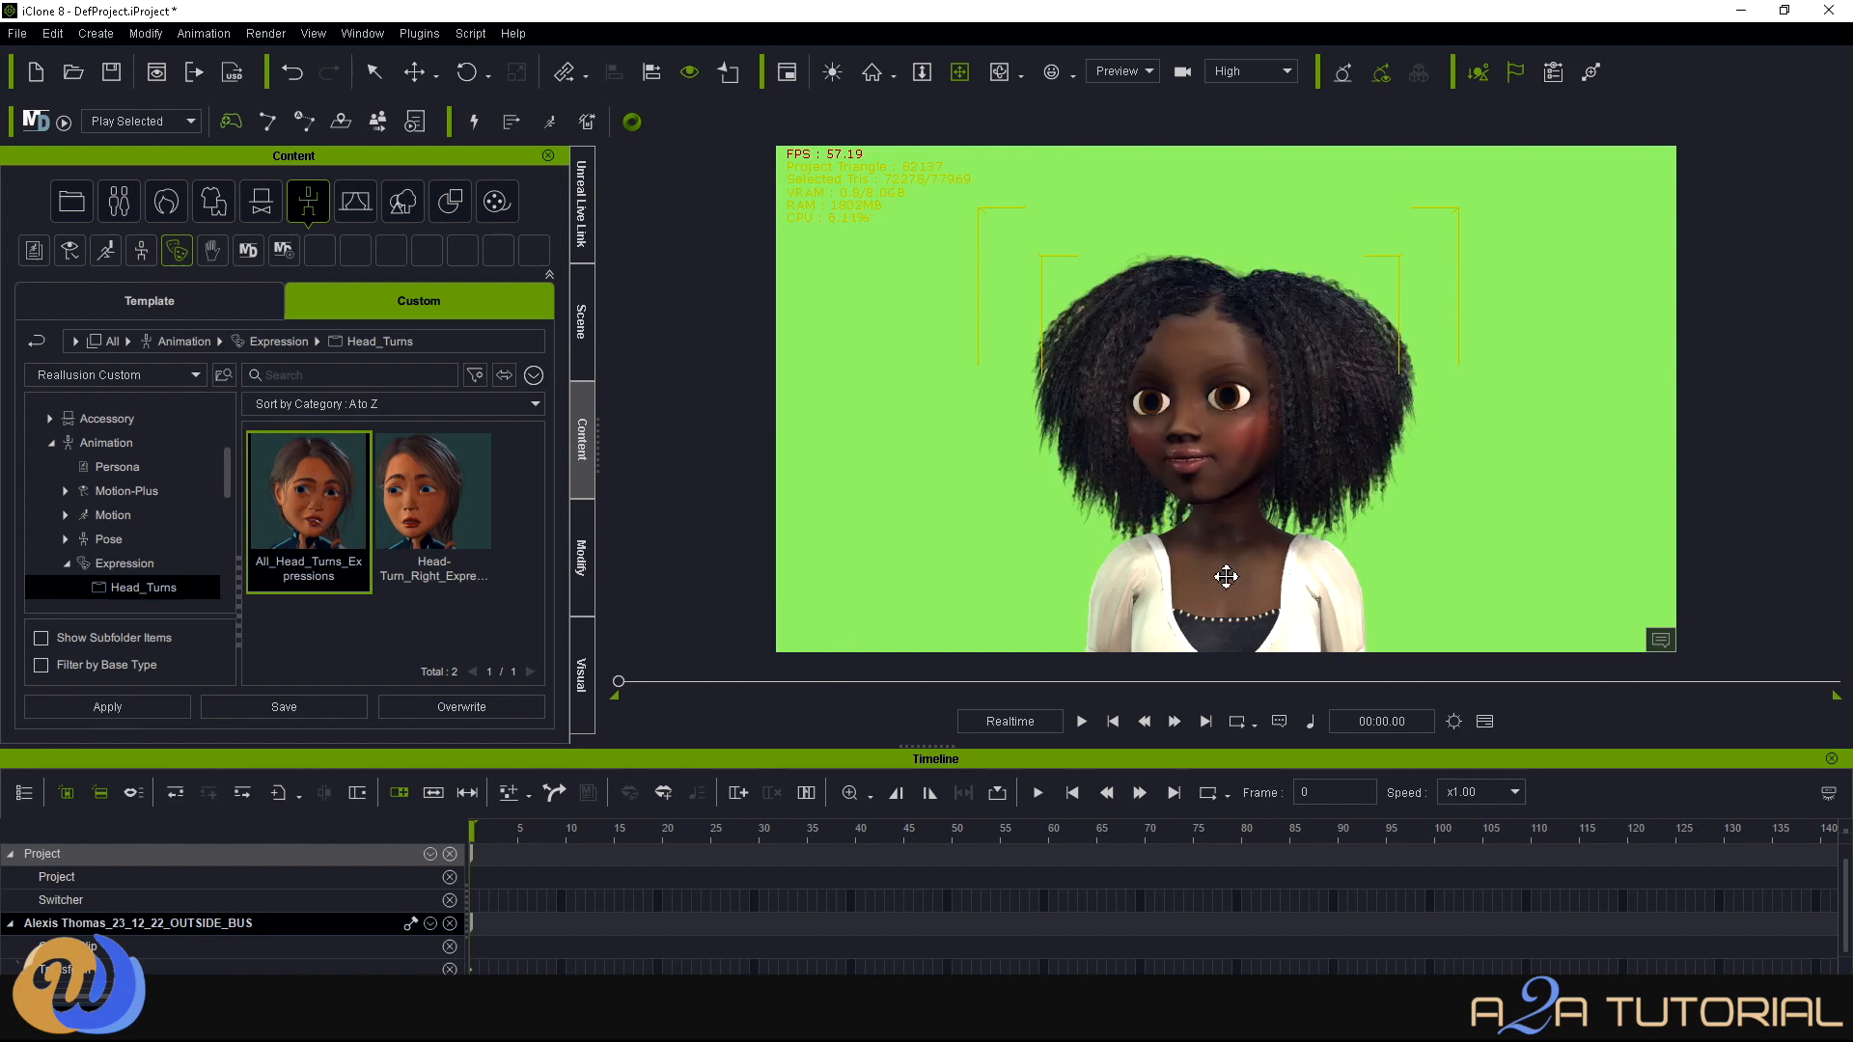
Show the new character's Expression track with the applied clip in the timeline.
scroll(1225, 576, up, 4)
scroll(414, 886, down, 1)
click(430, 893)
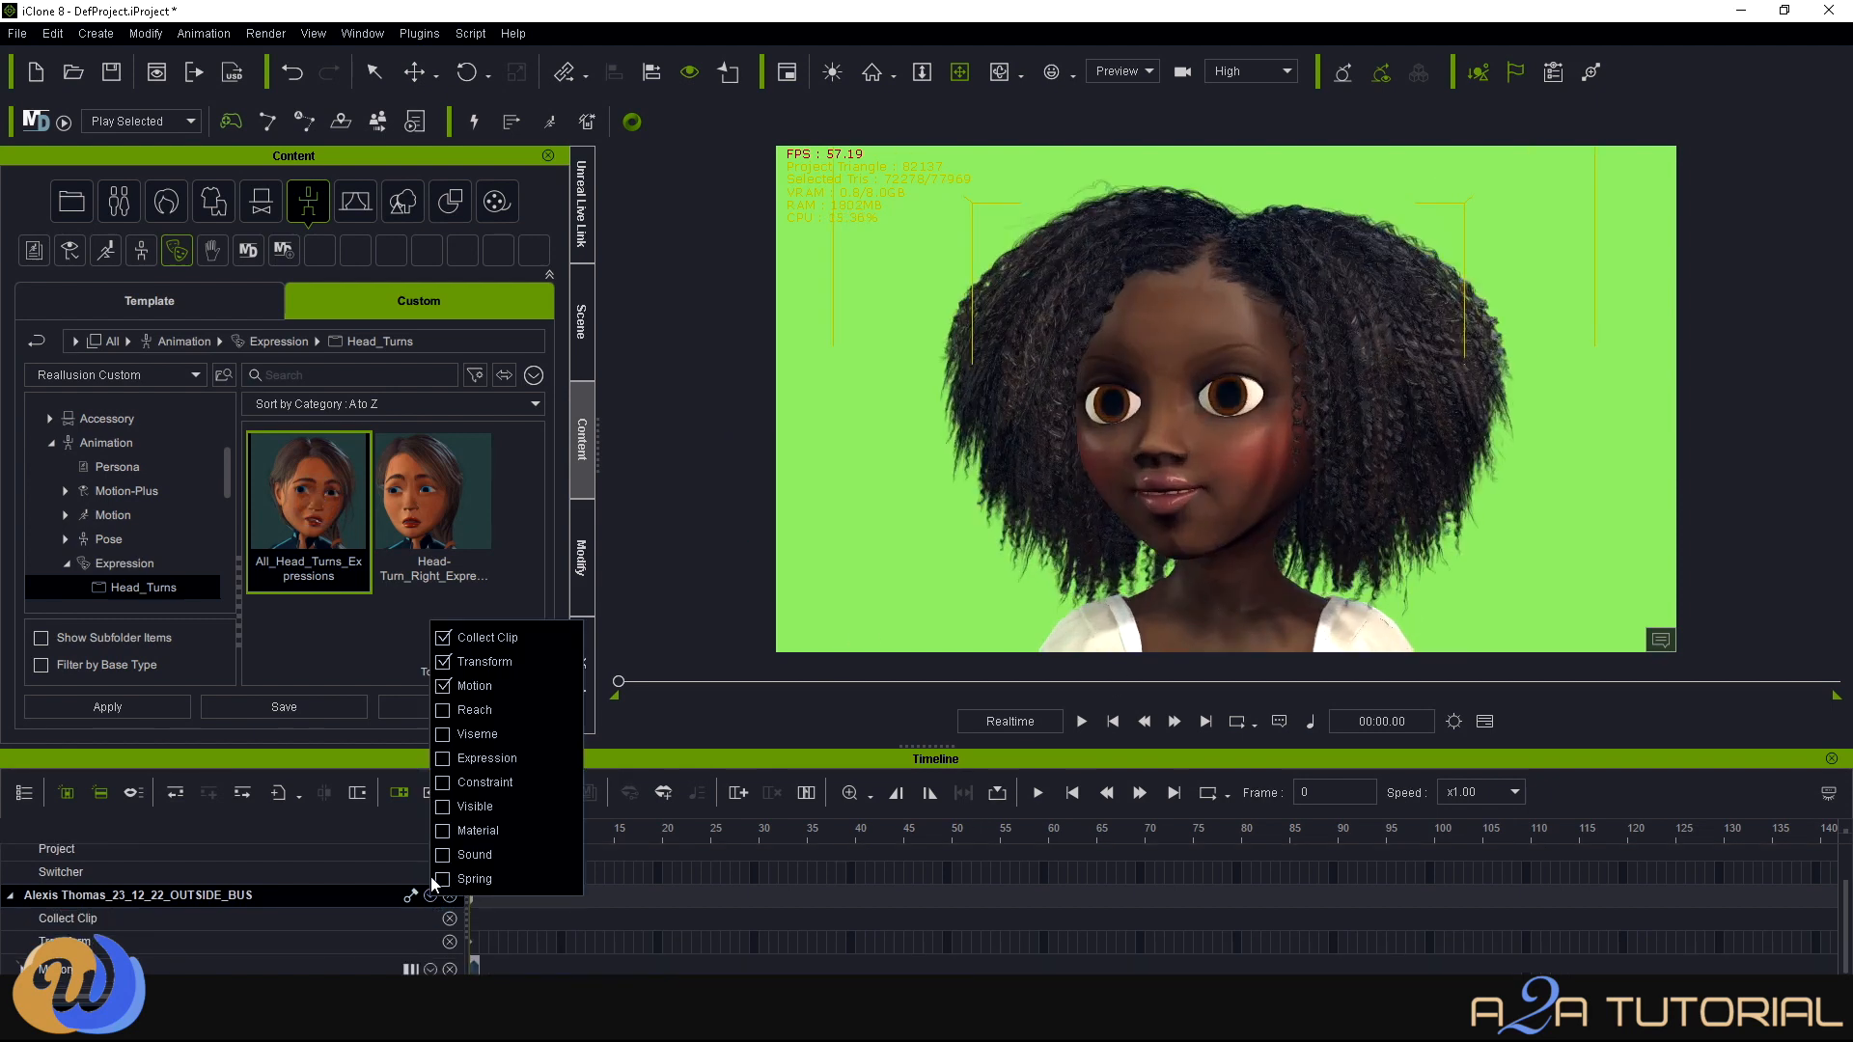
click(541, 944)
scroll(541, 944, down, 1)
alt+scroll(629, 929, down, 4)
Play back the applied head turns from the start and return the playhead to frame 0.
click(1111, 721)
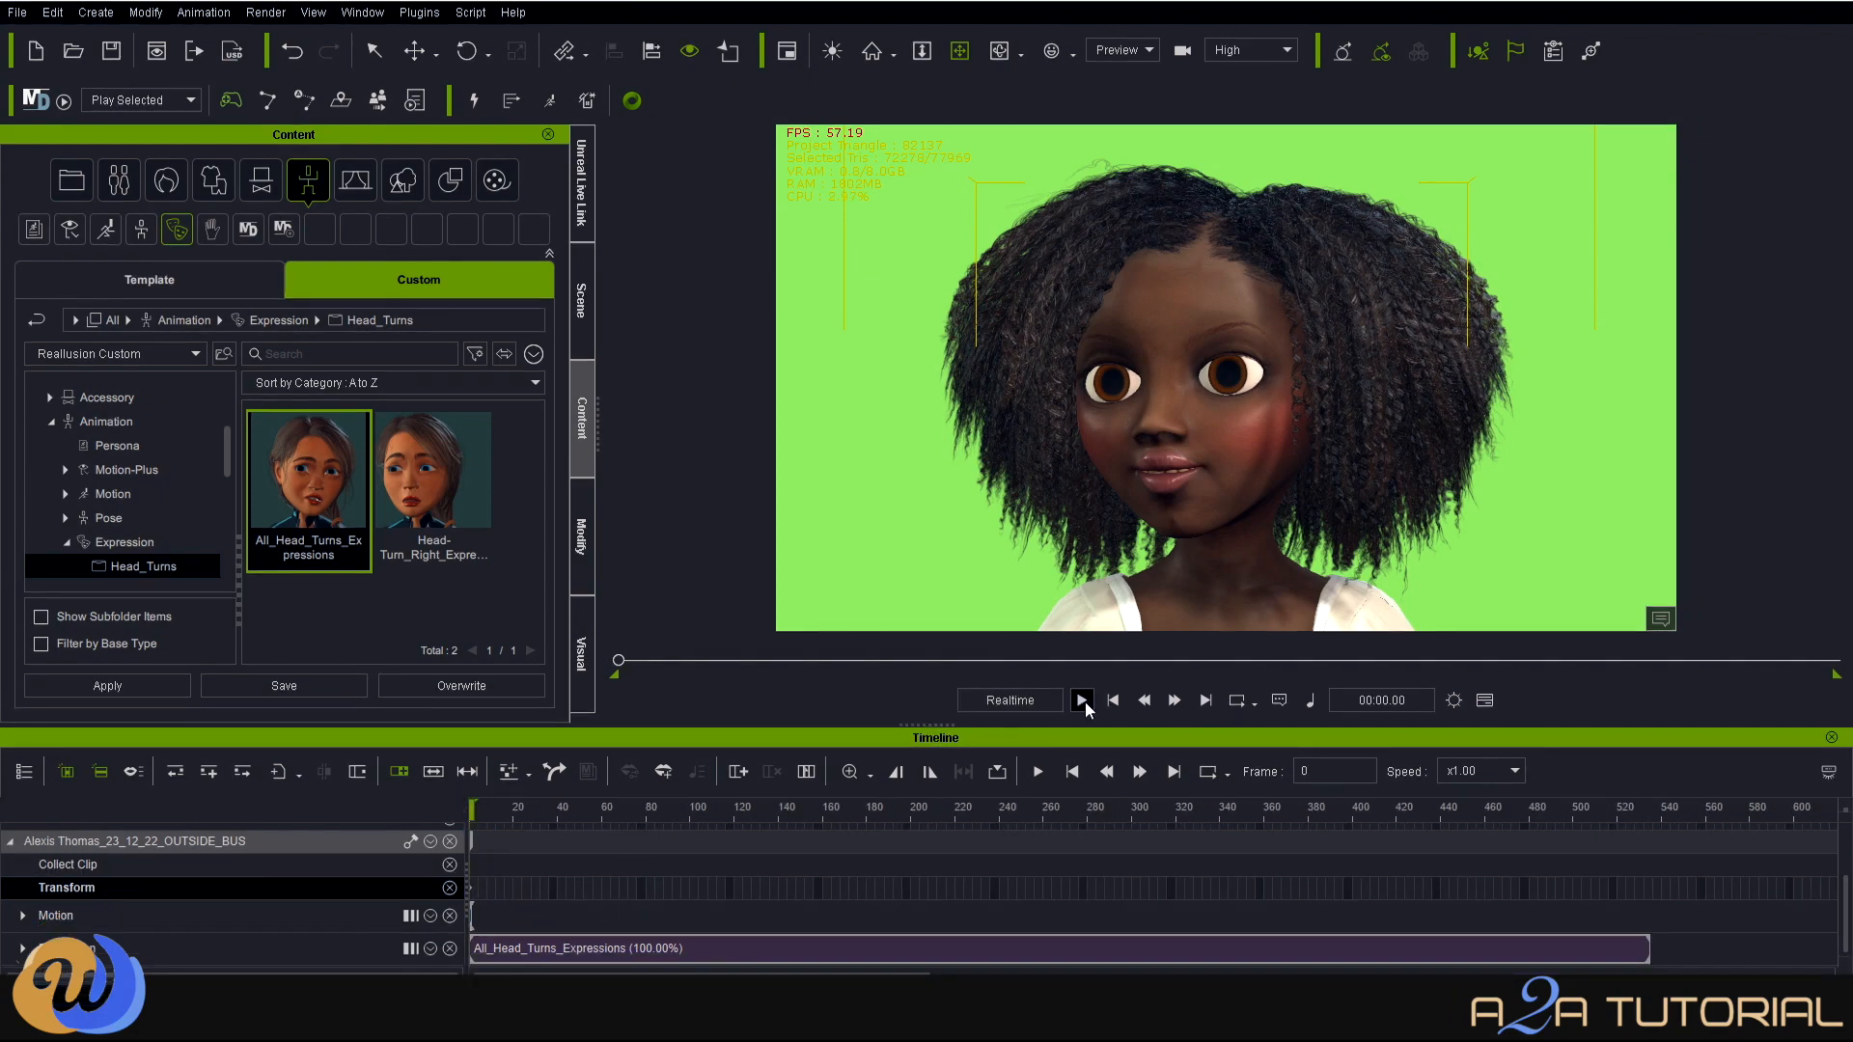
click(1081, 701)
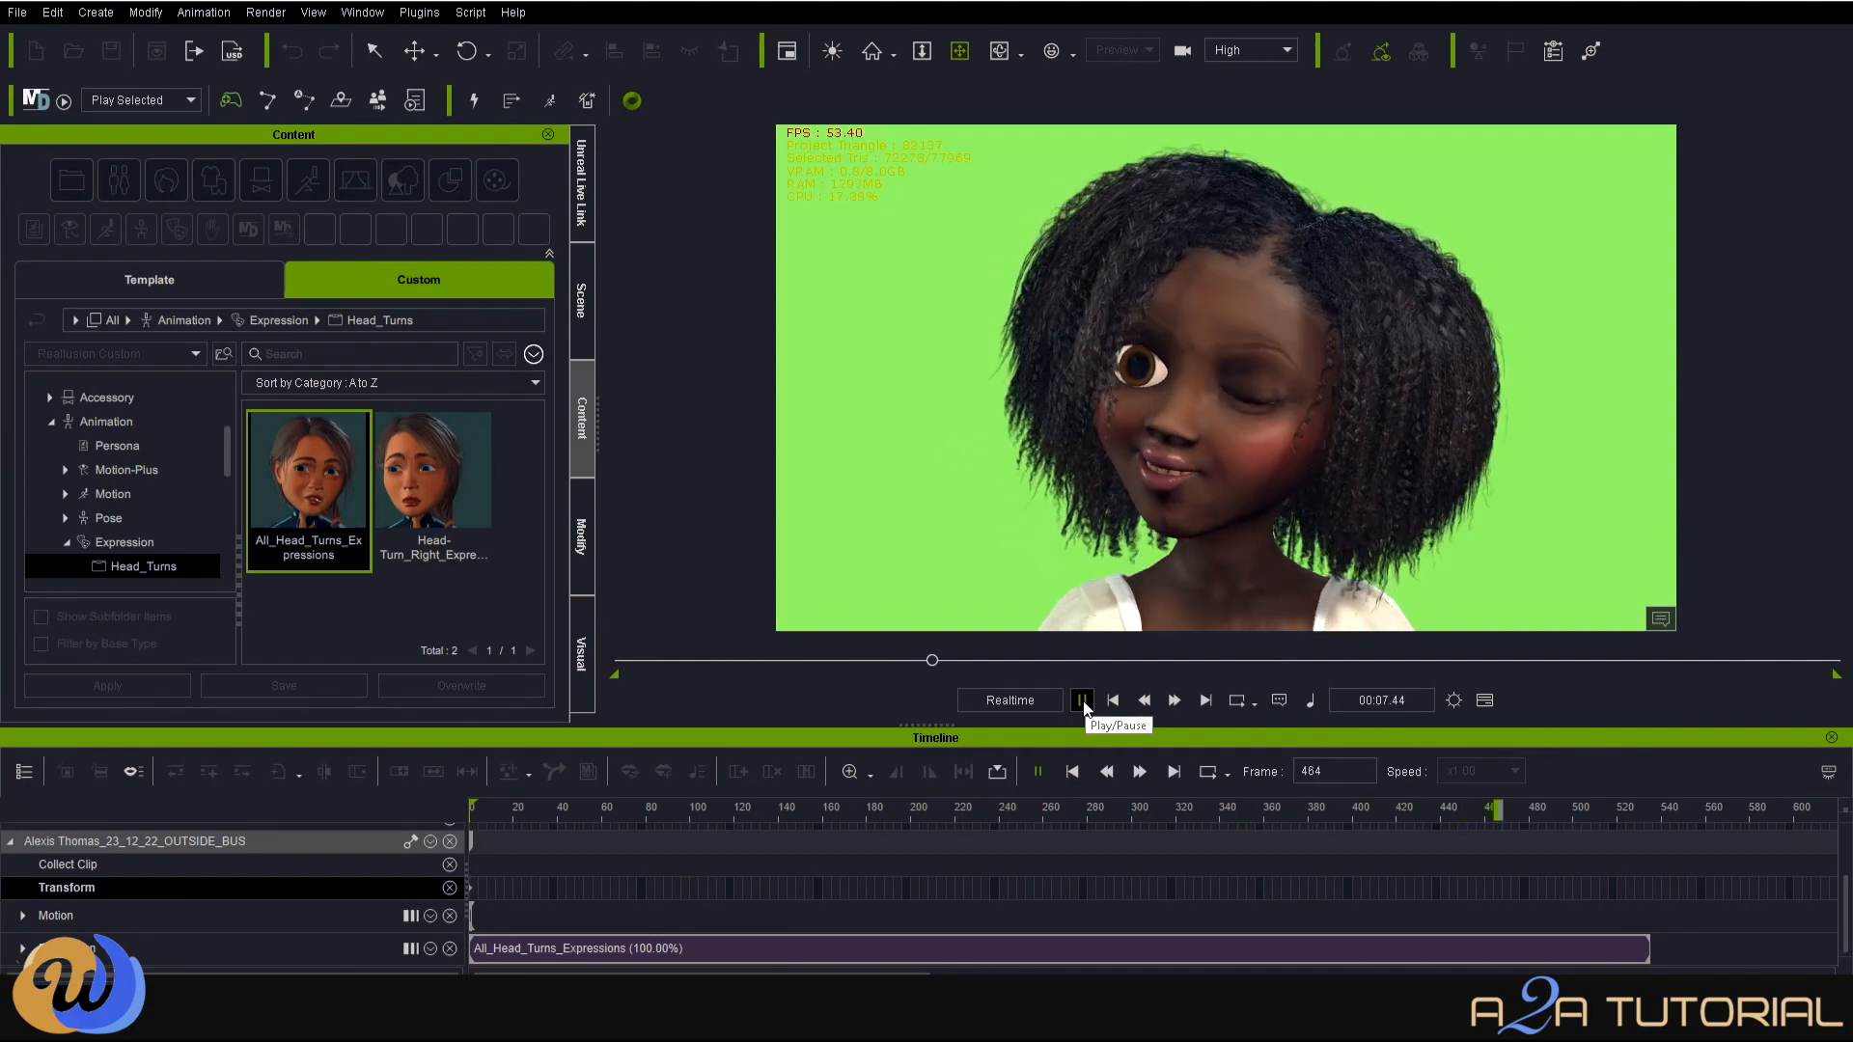
click(1082, 699)
drag(1801, 810, 119, 770)
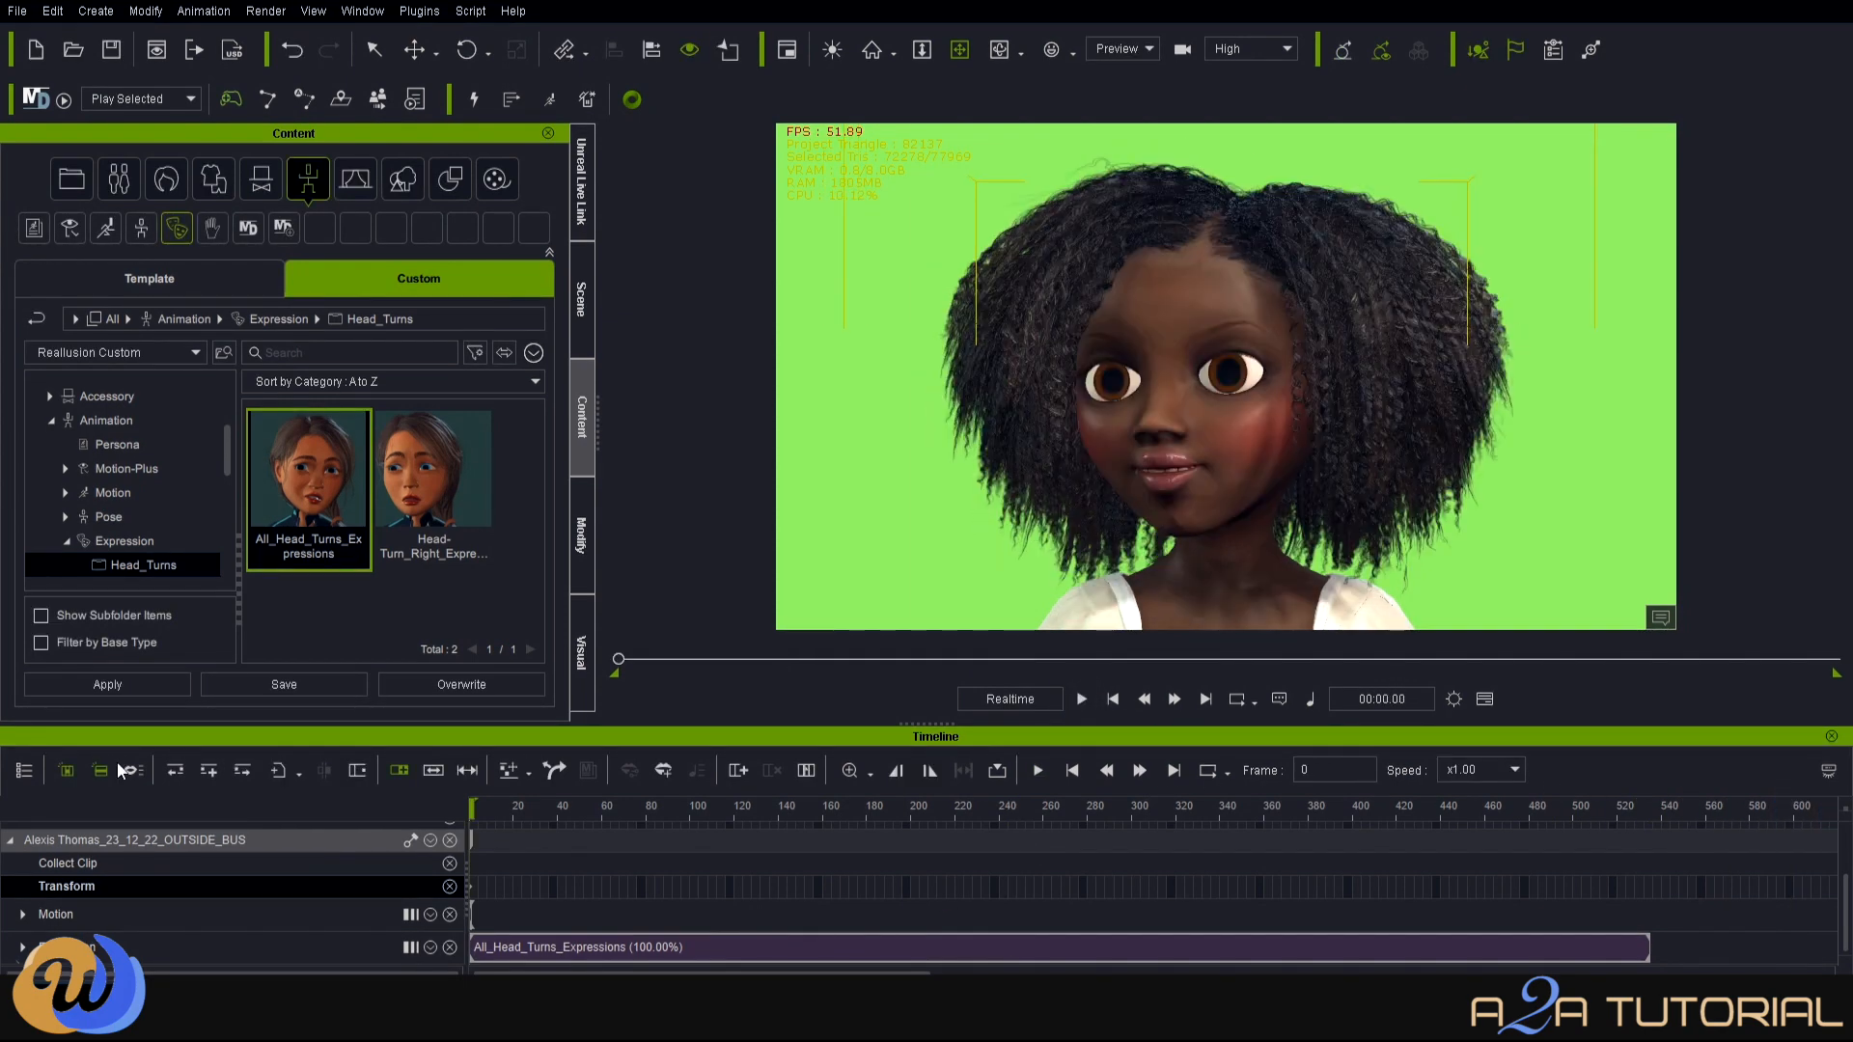
Replace the character's expression clip with Head-Turn_Right_Expression and play back the turn.
right_click(1181, 386)
click(1328, 838)
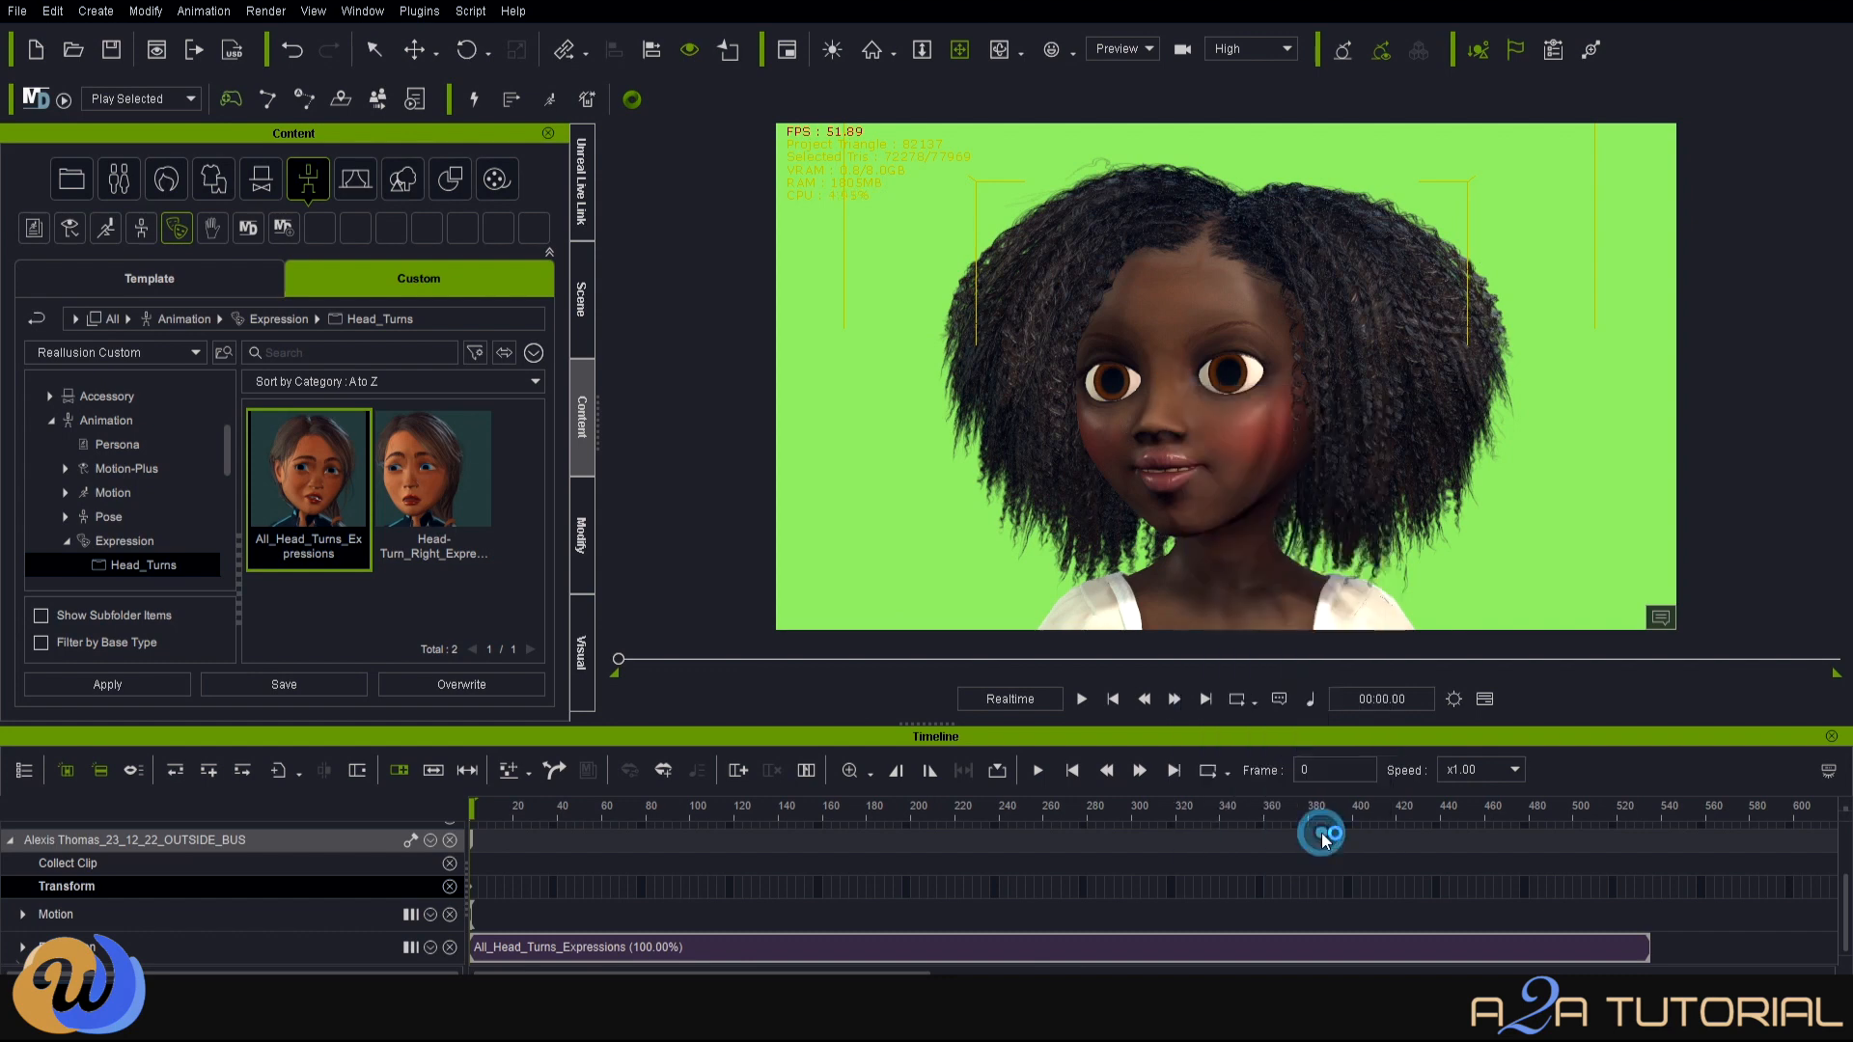
drag(476, 489, 849, 482)
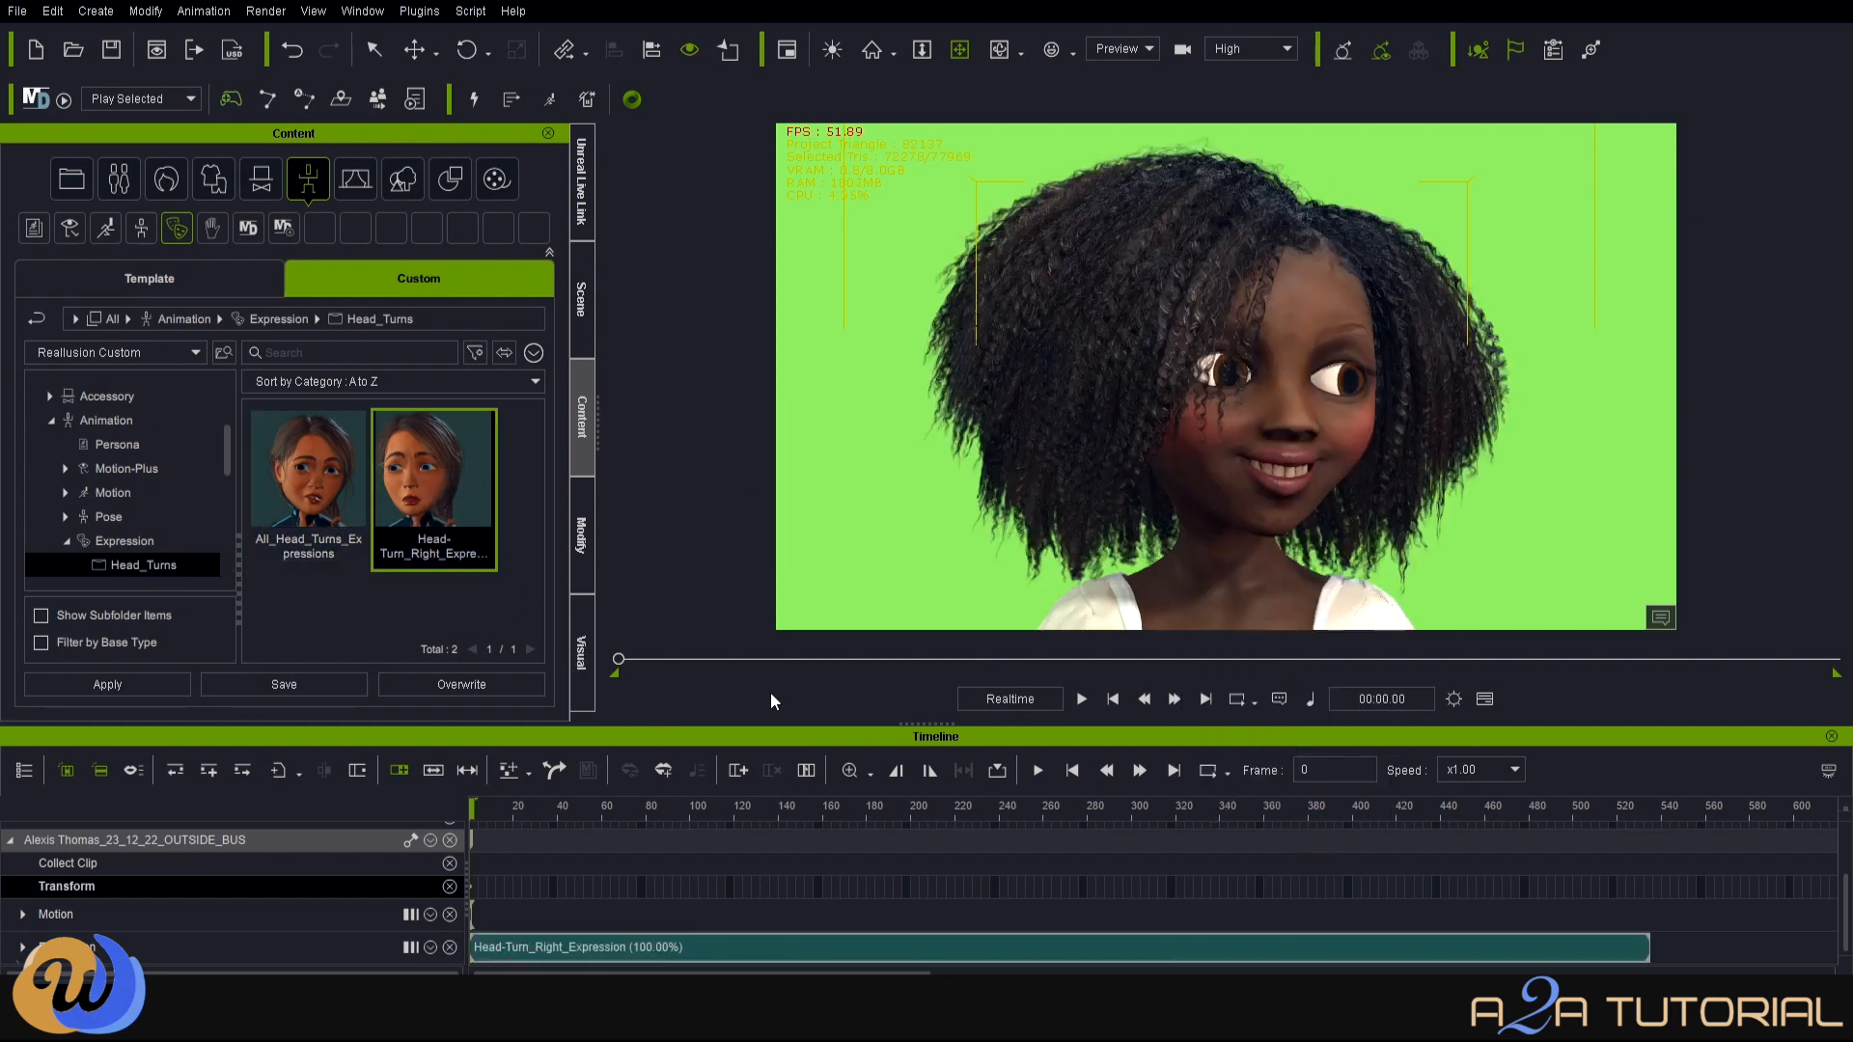
click(1079, 700)
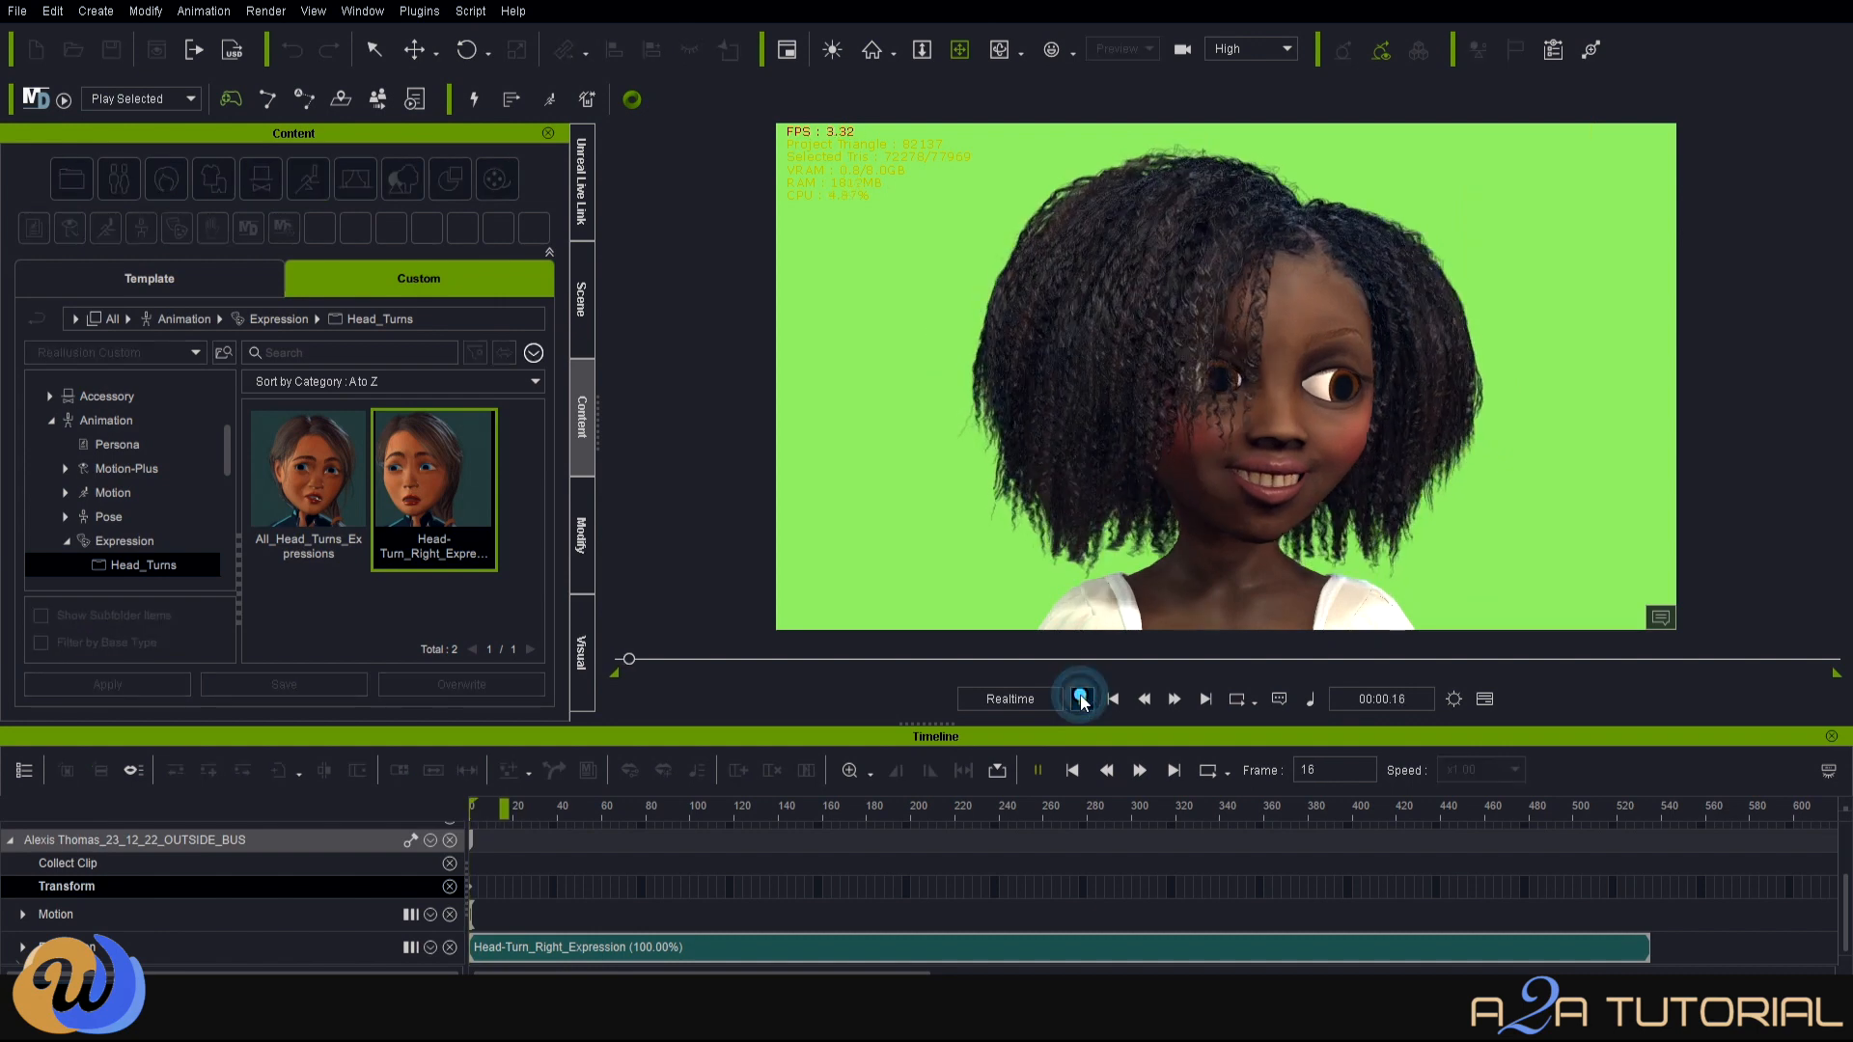
click(1081, 698)
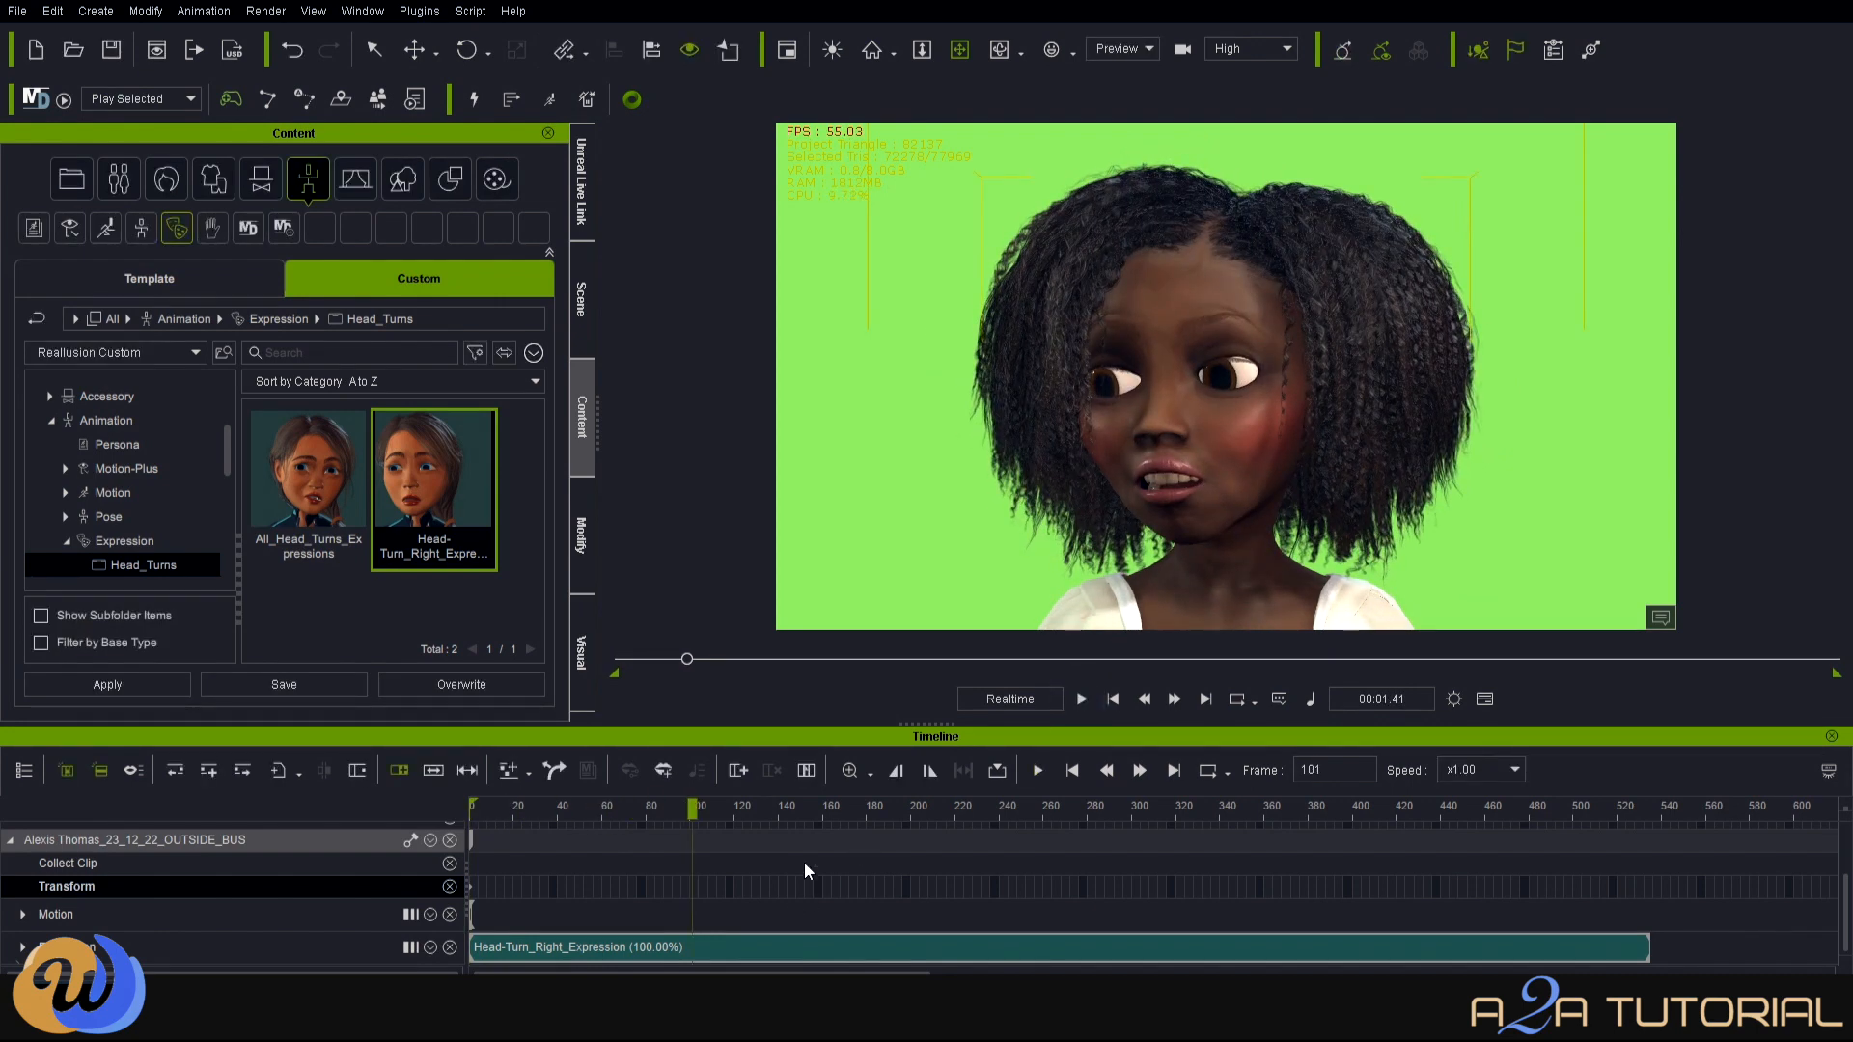
Split the Head-Turn_Right_Expression clip at frame 101 and delete the remainder after it.
click(690, 947)
click(326, 771)
click(745, 944)
key(Delete)
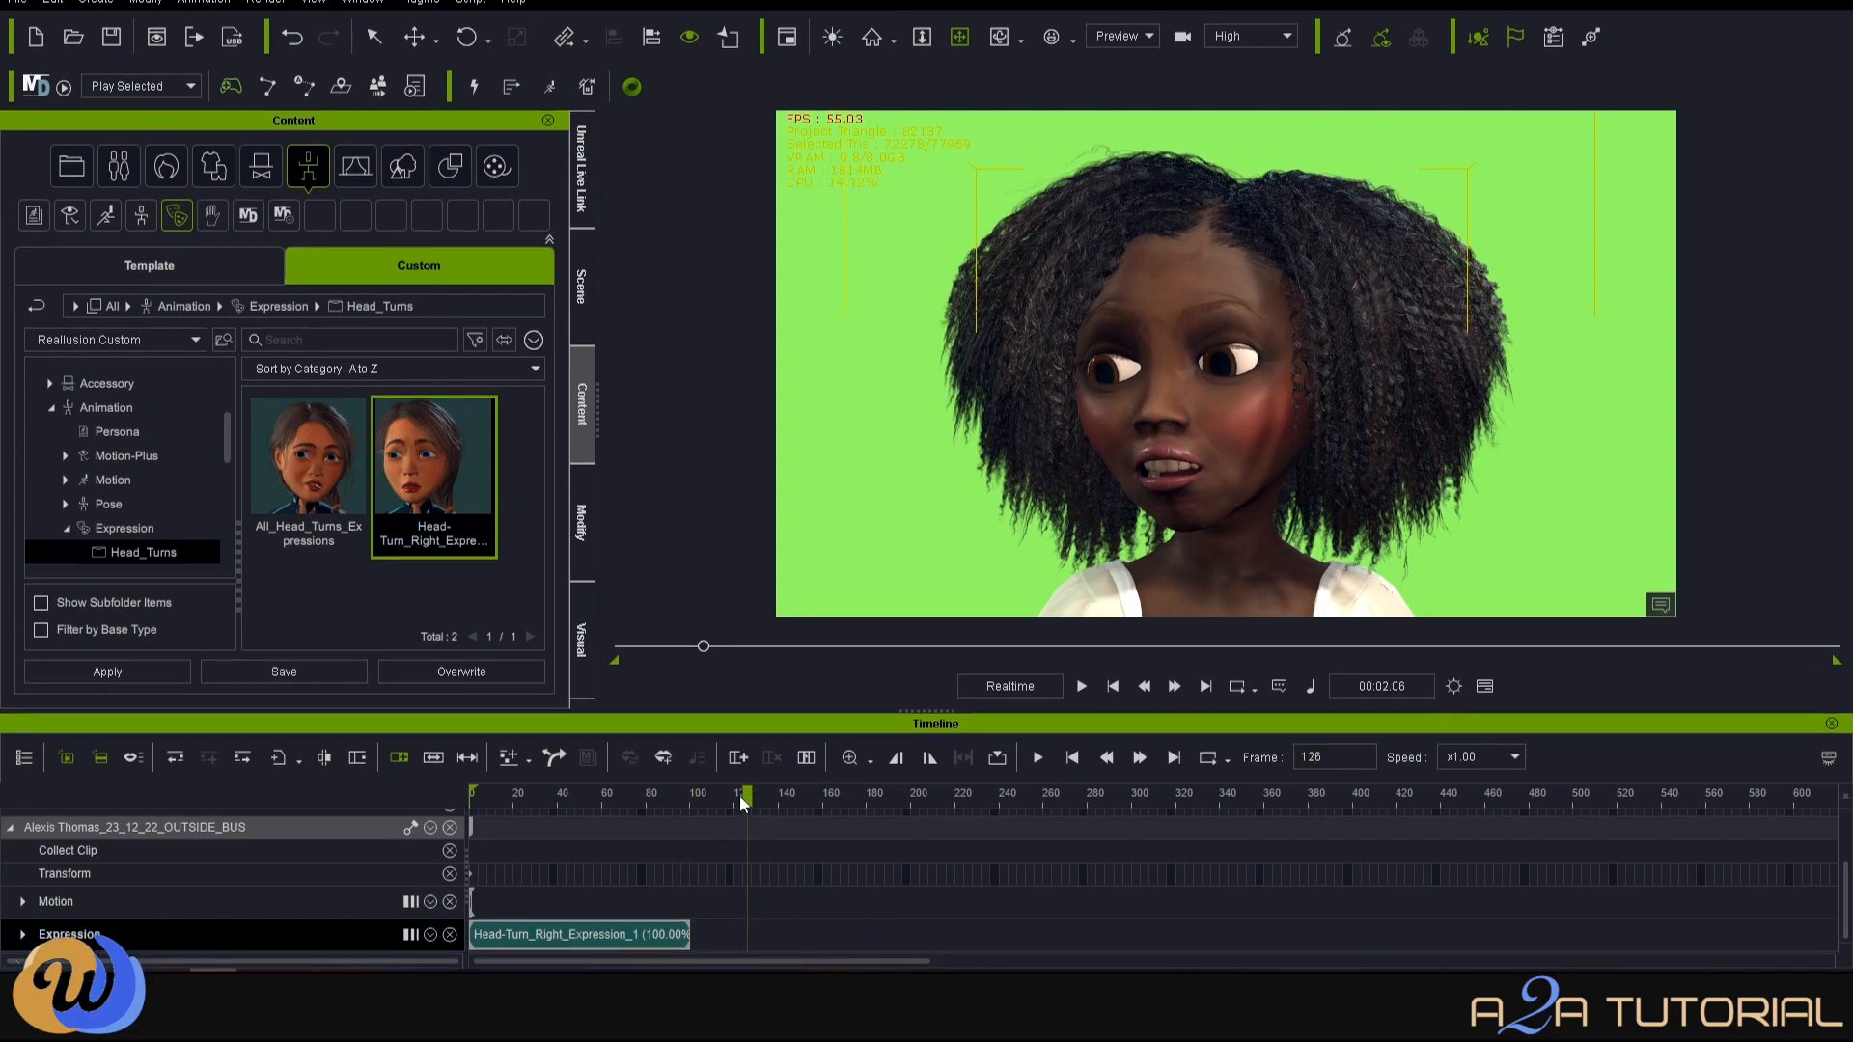
Play back the trimmed head turn from frame 0 and return the playhead to the start.
drag(631, 783, 211, 787)
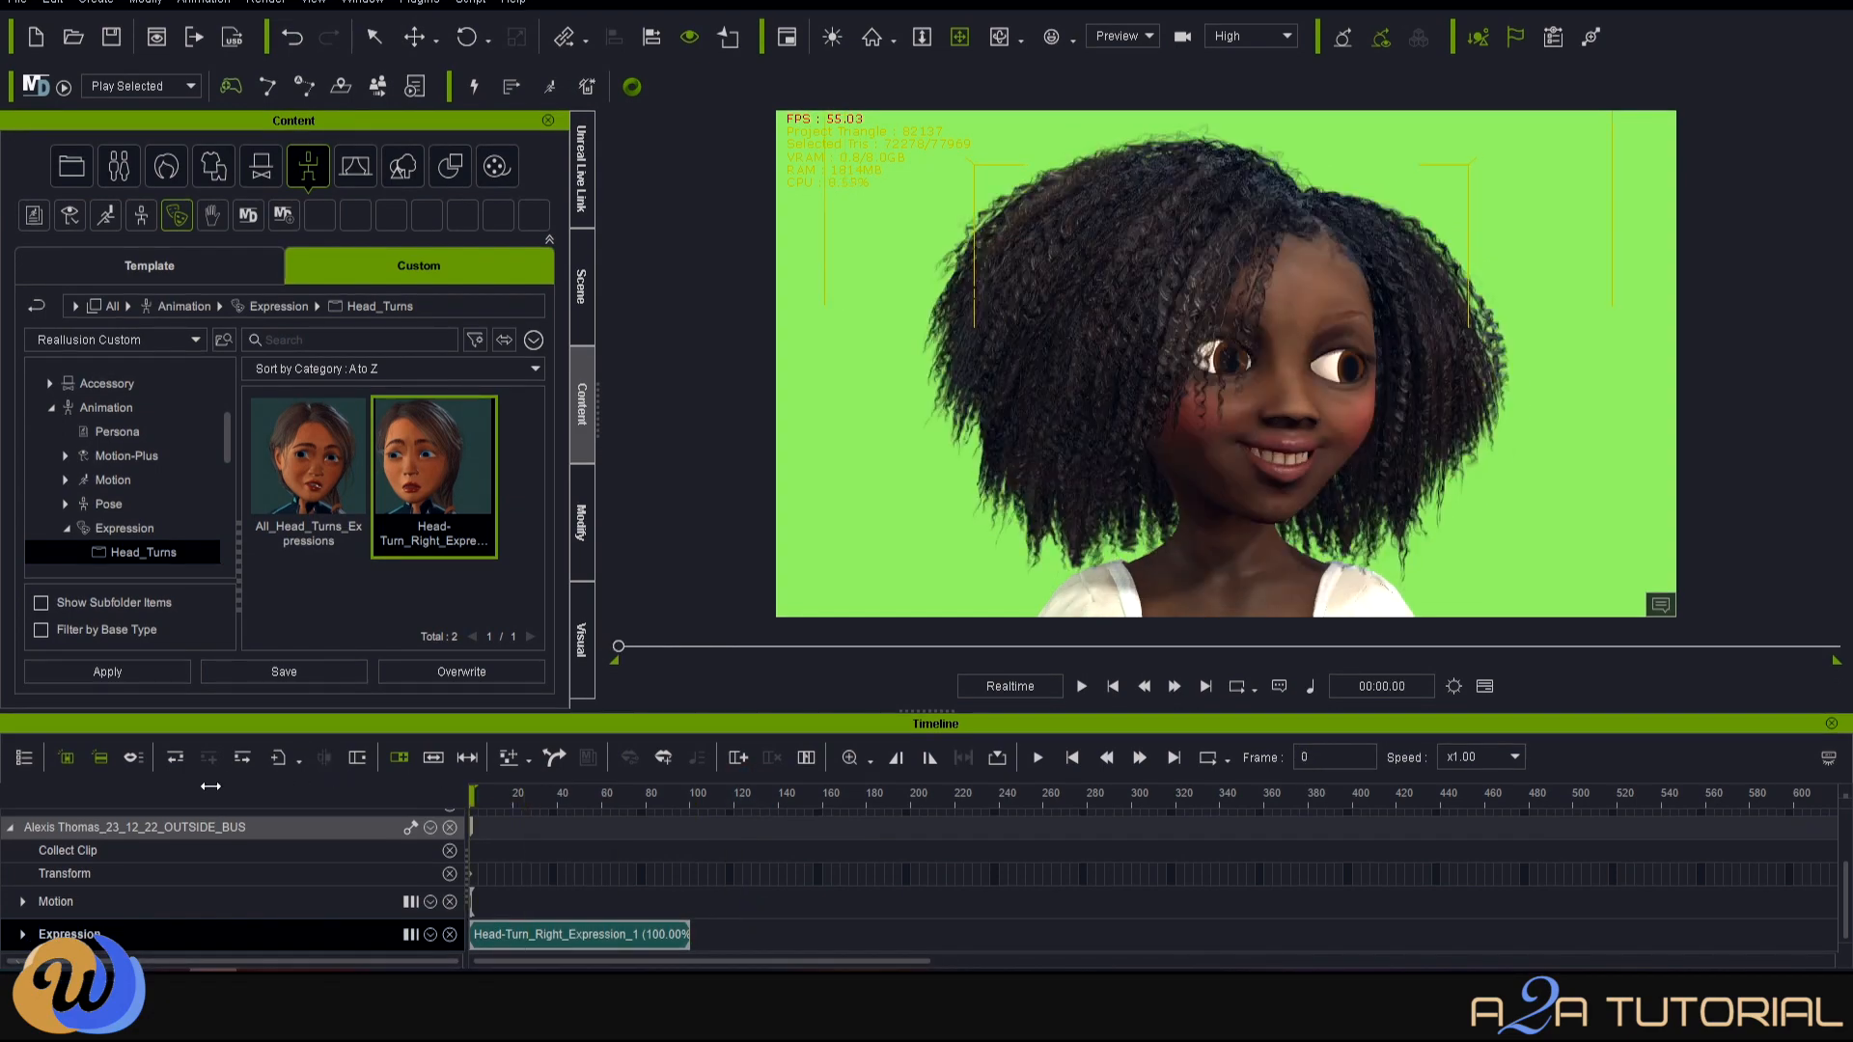
click(1086, 686)
click(1083, 686)
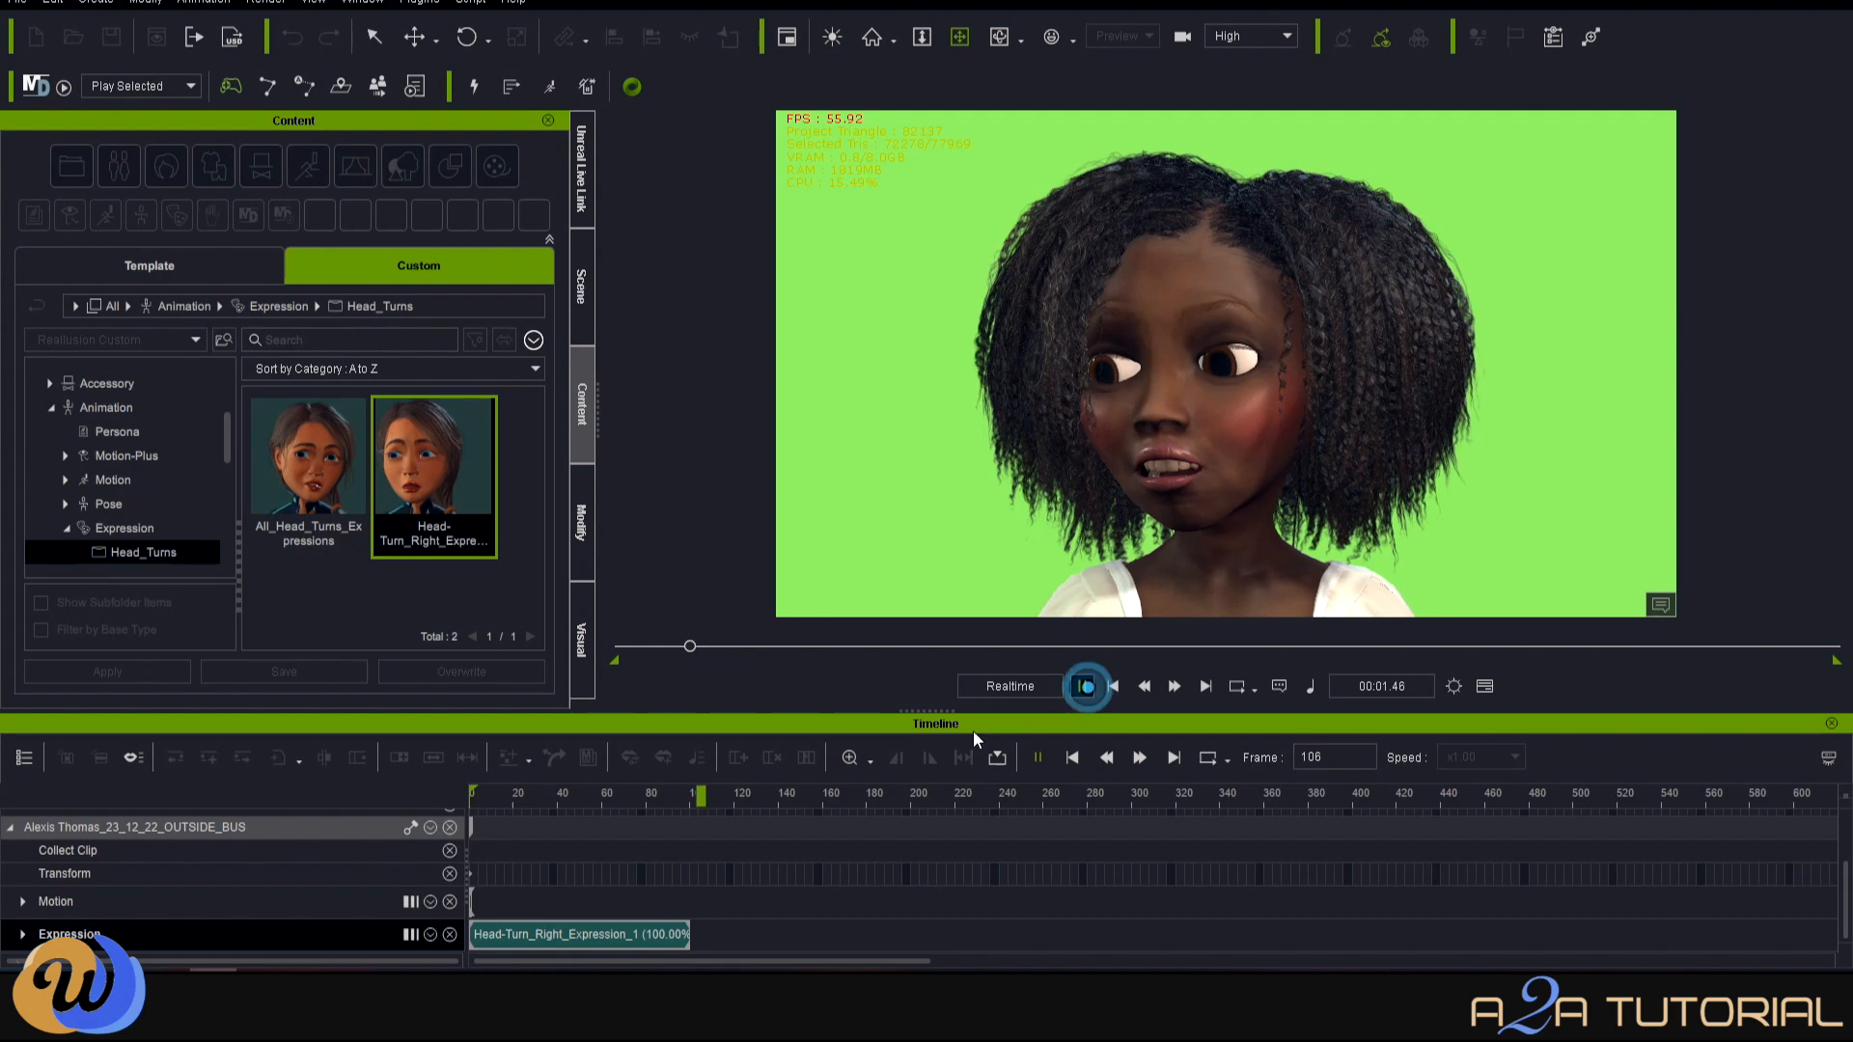
drag(709, 794, 473, 794)
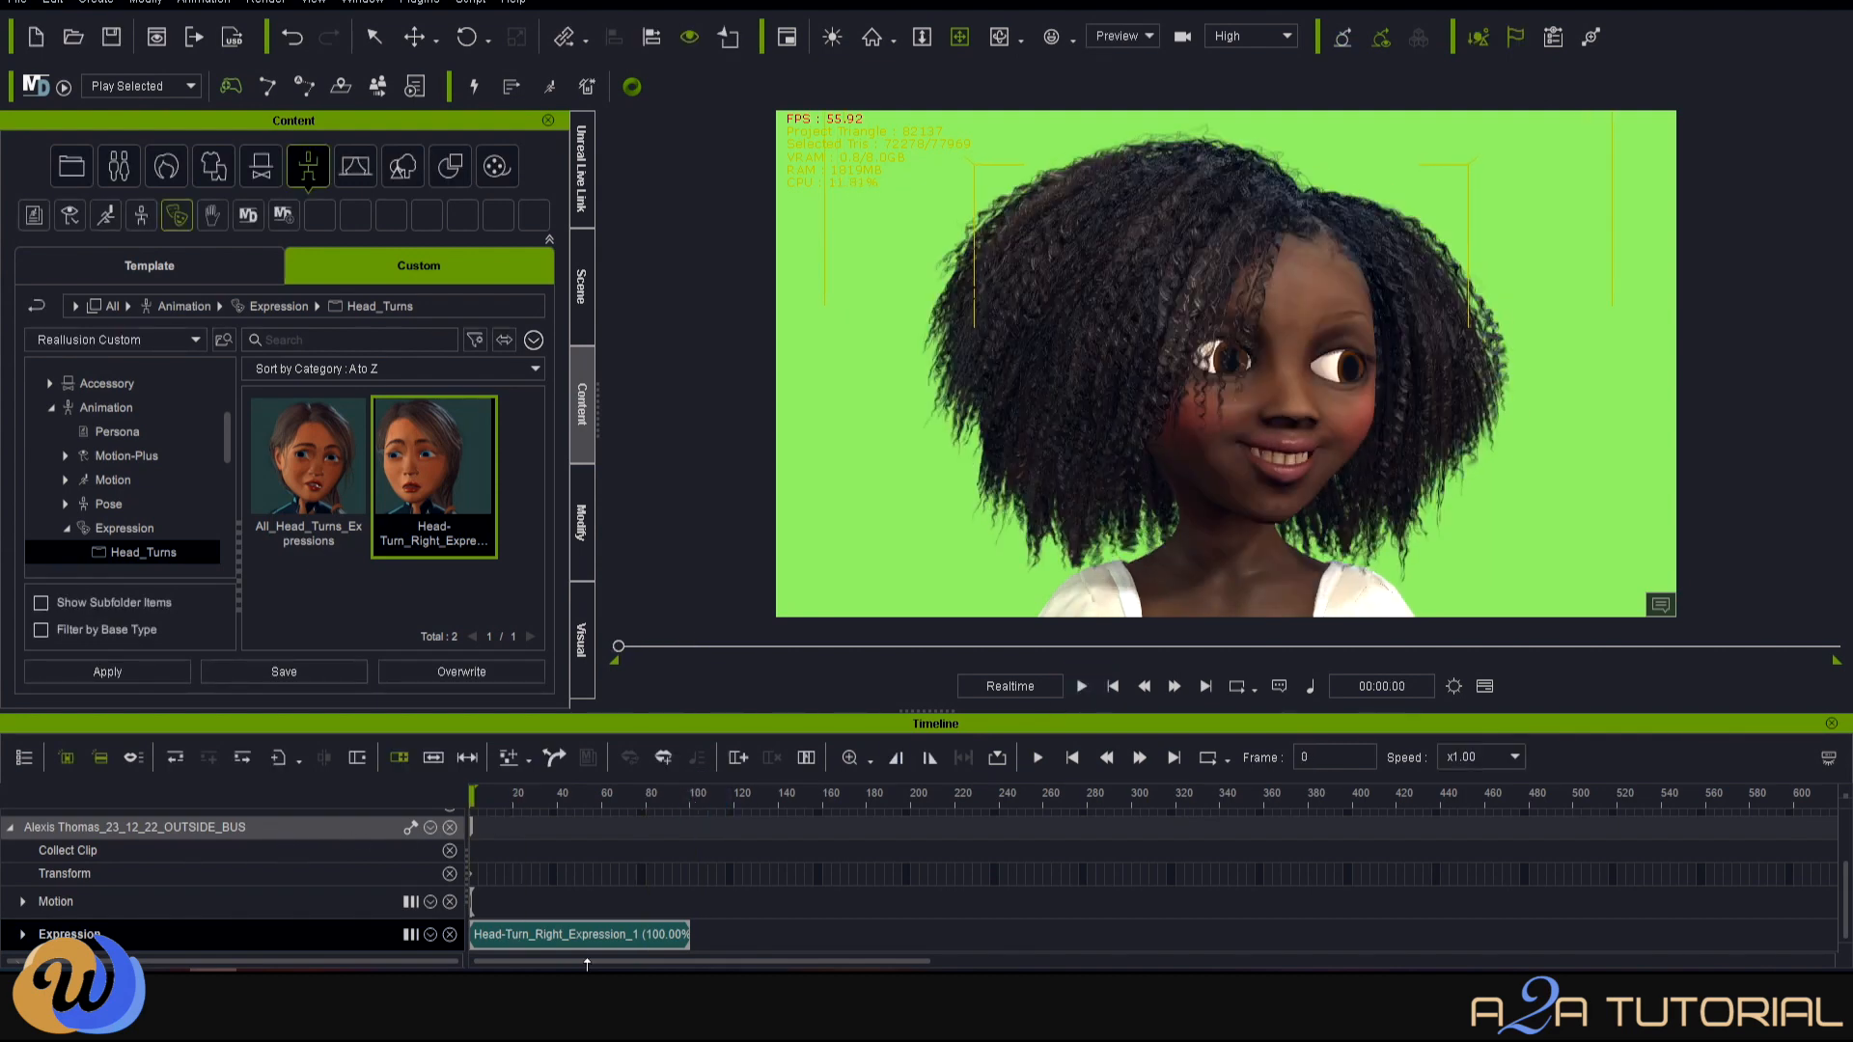
Speed up the trimmed head turn clip to 200% so it ends at about frame 50, and play it back.
click(435, 759)
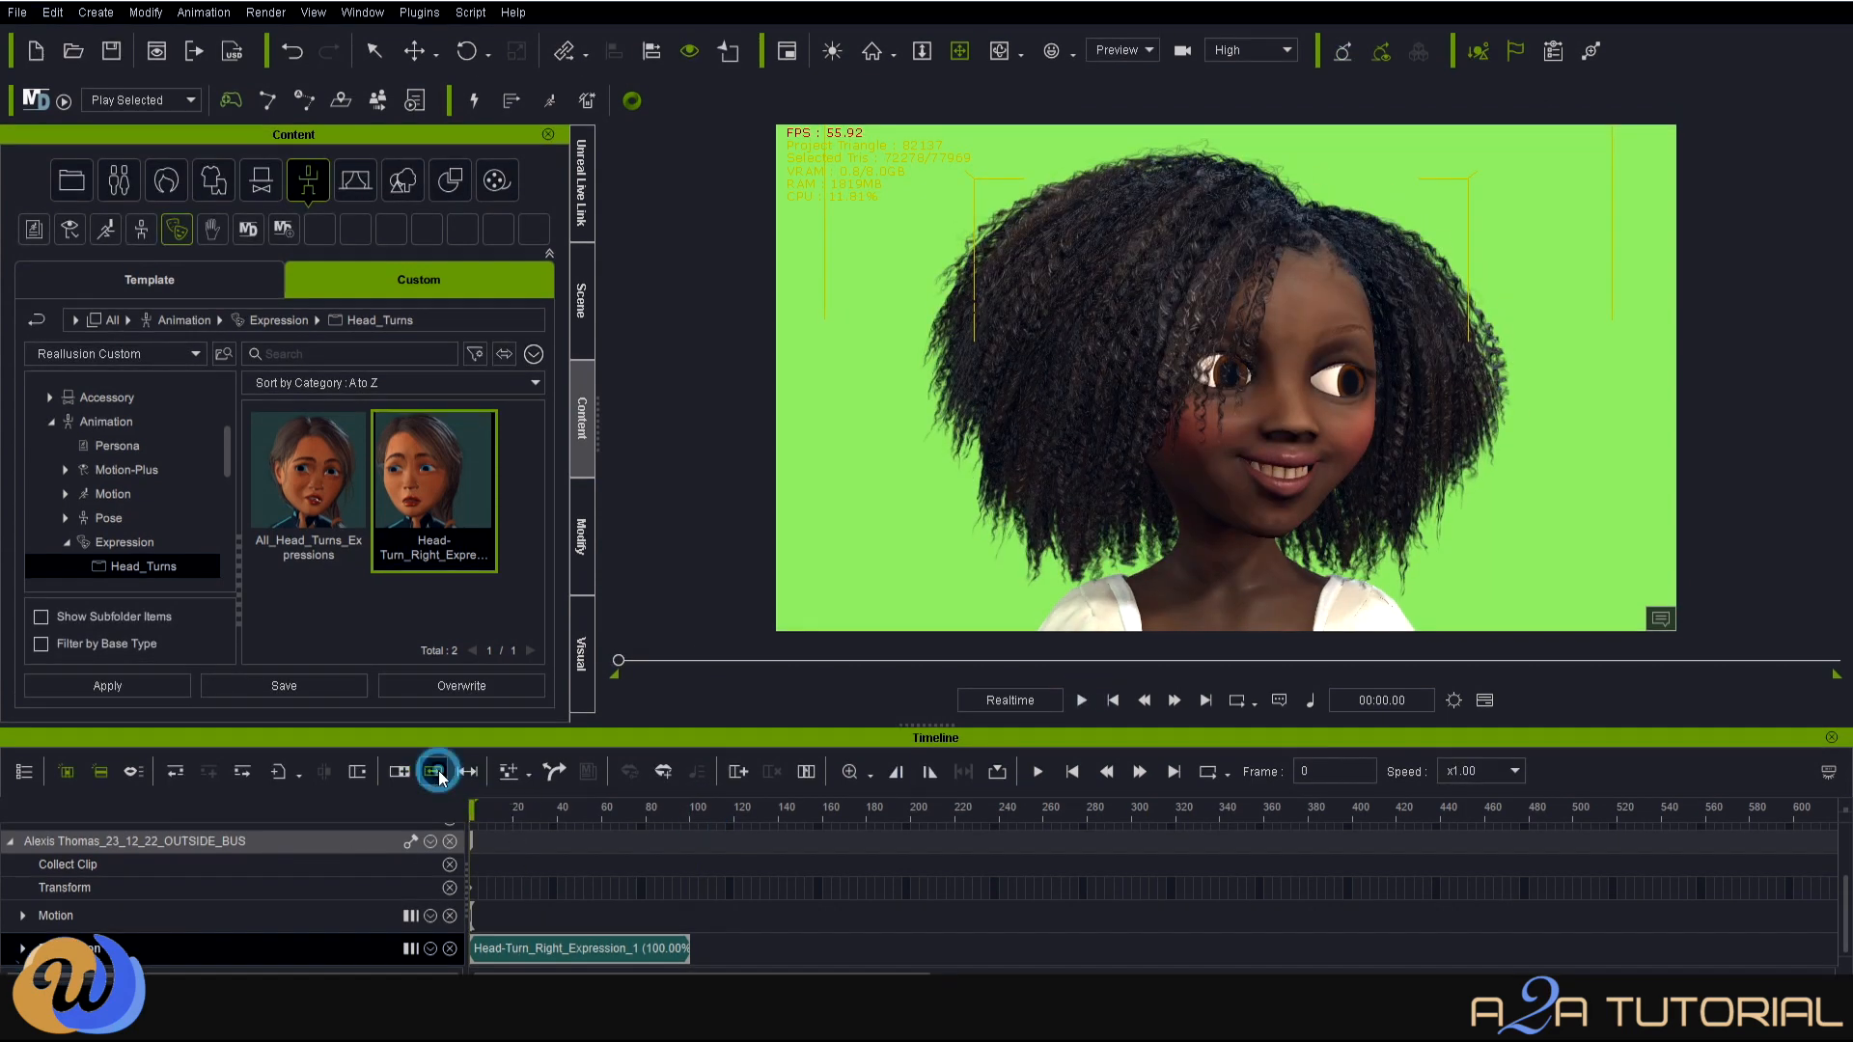
drag(893, 931, 906, 931)
click(1079, 700)
click(904, 938)
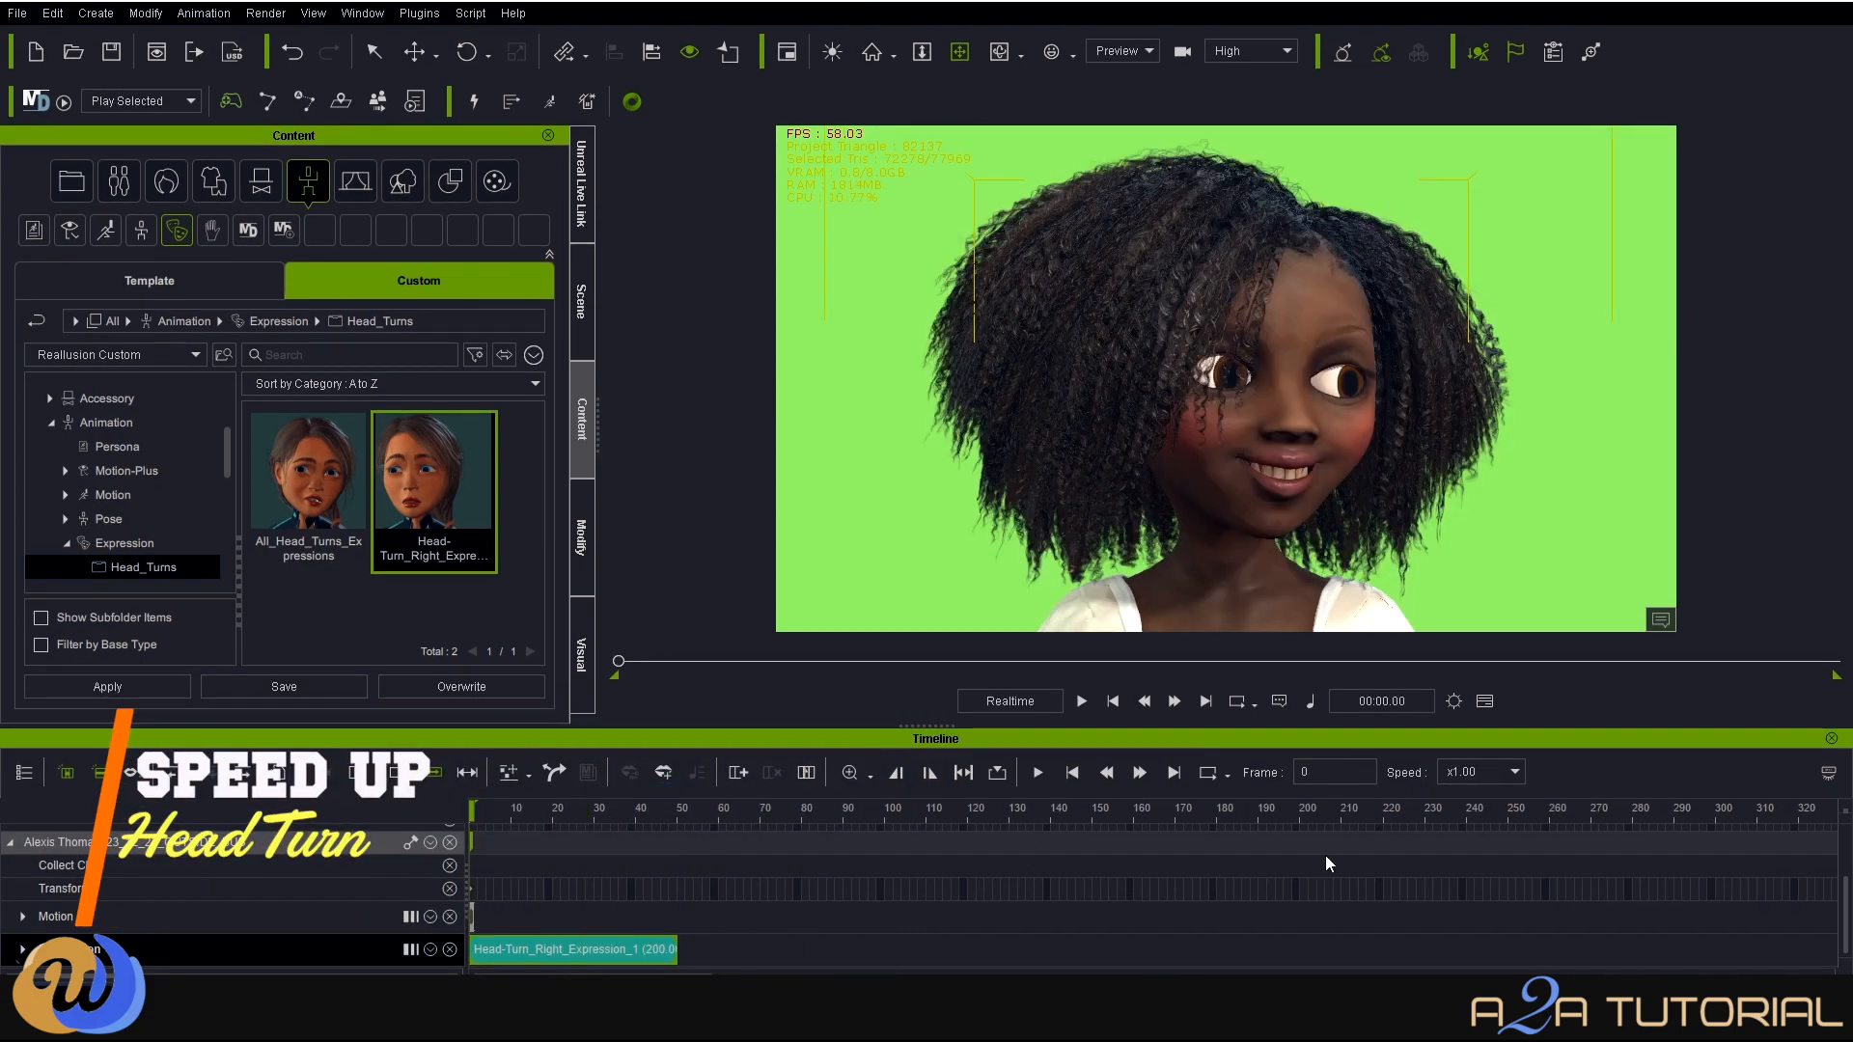
click(1080, 702)
click(1078, 702)
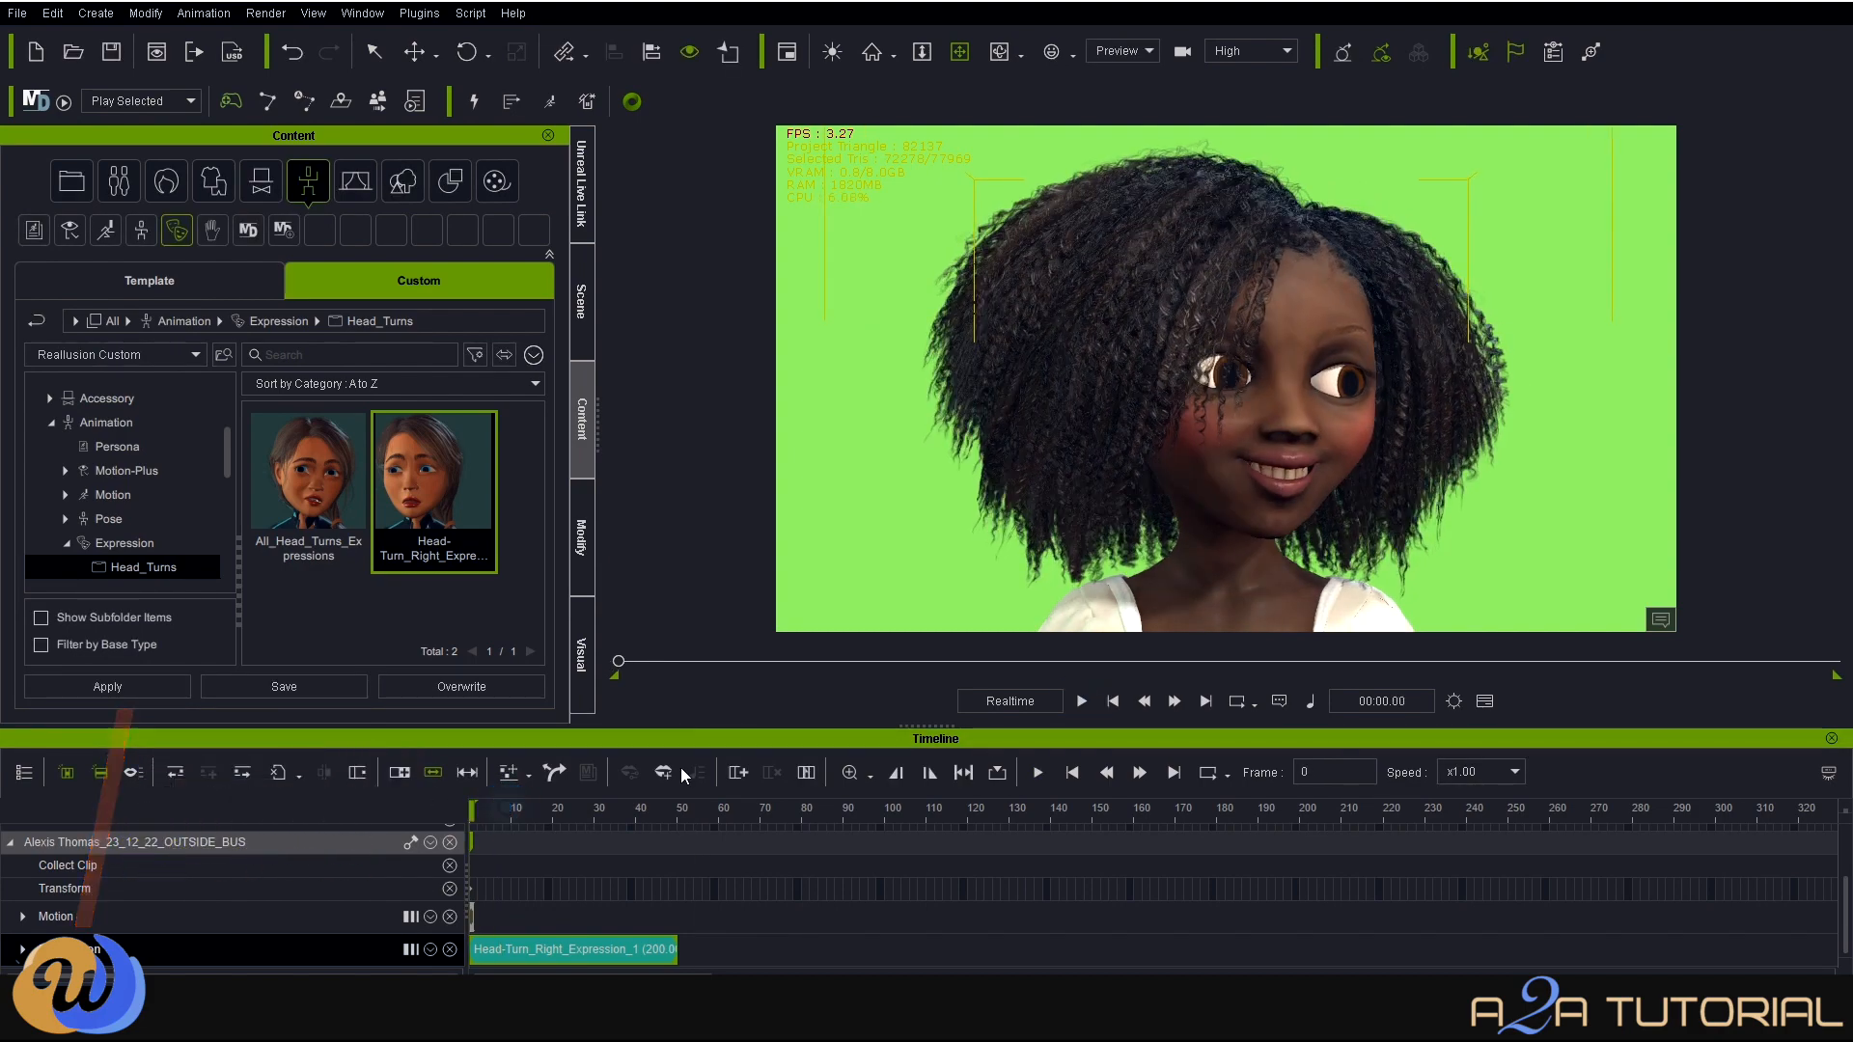
Slow down the Head-Turn_Right_Expression clip to 50.51% so it ends at about frame 200, and play it back.
click(1082, 702)
click(1081, 701)
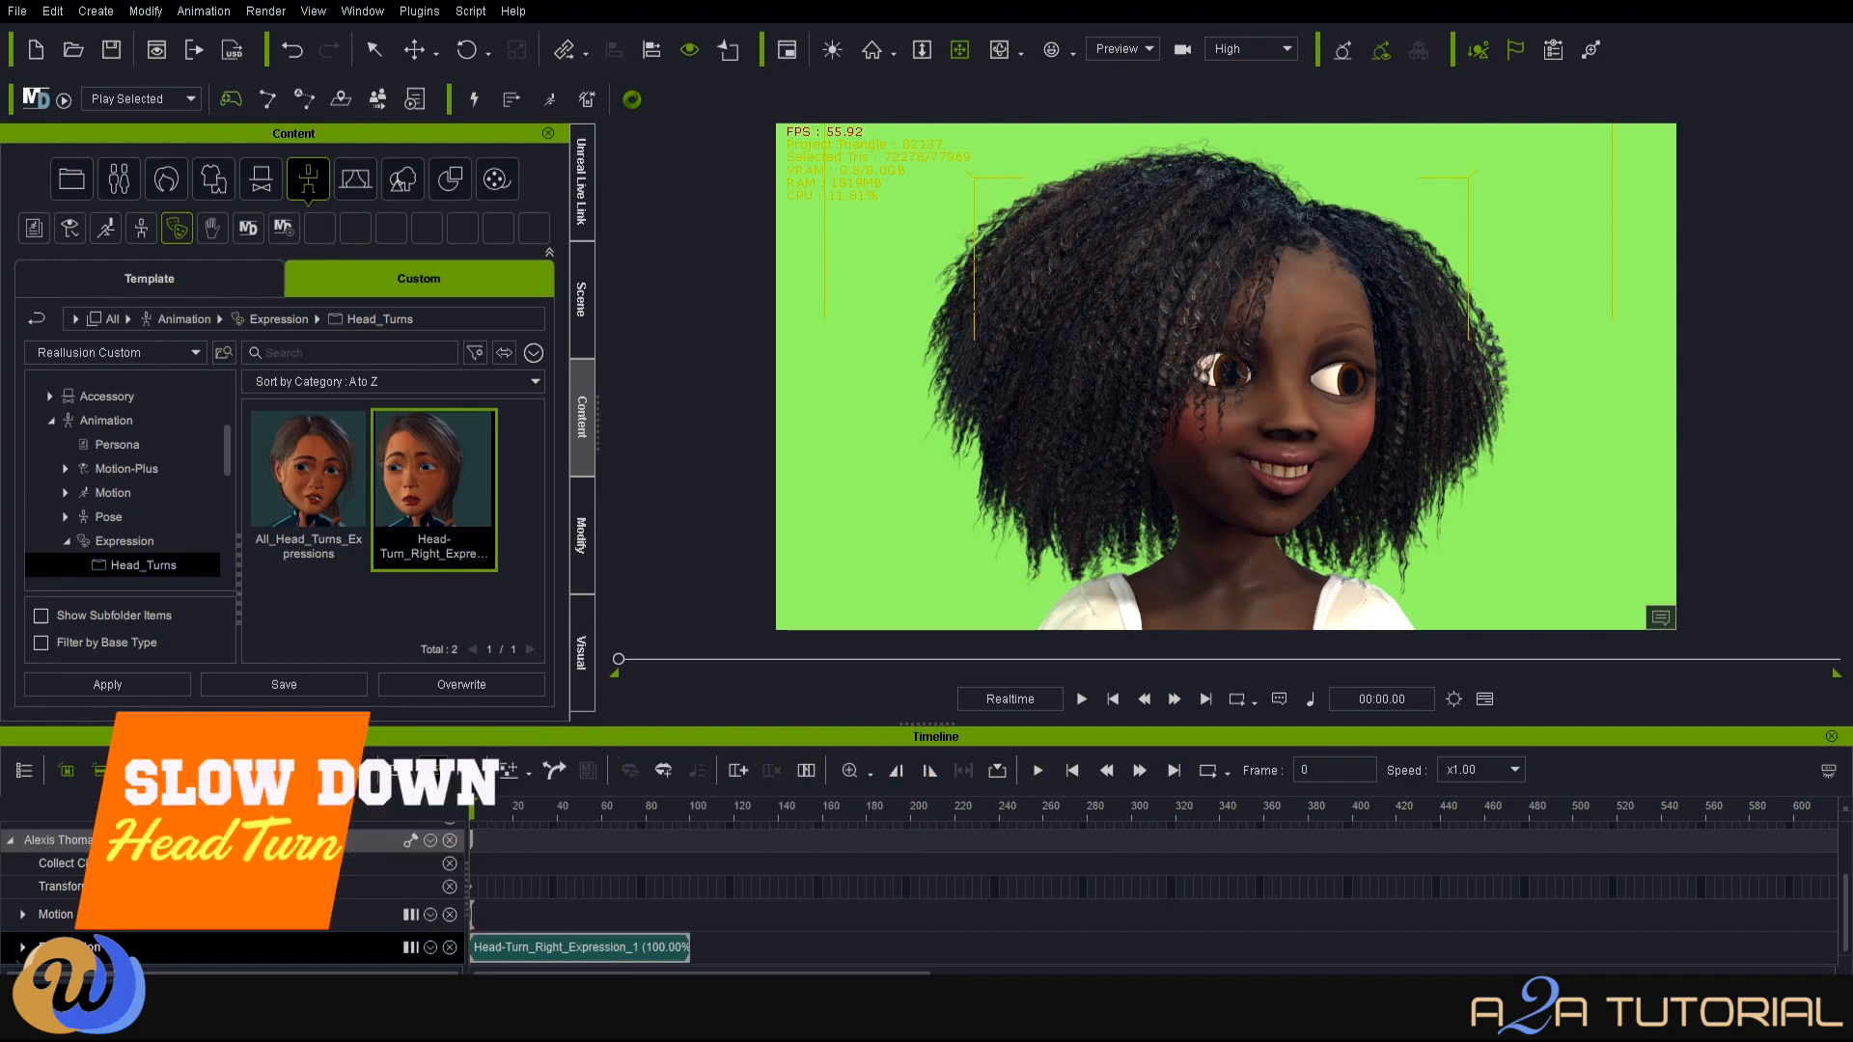
drag(688, 946, 804, 938)
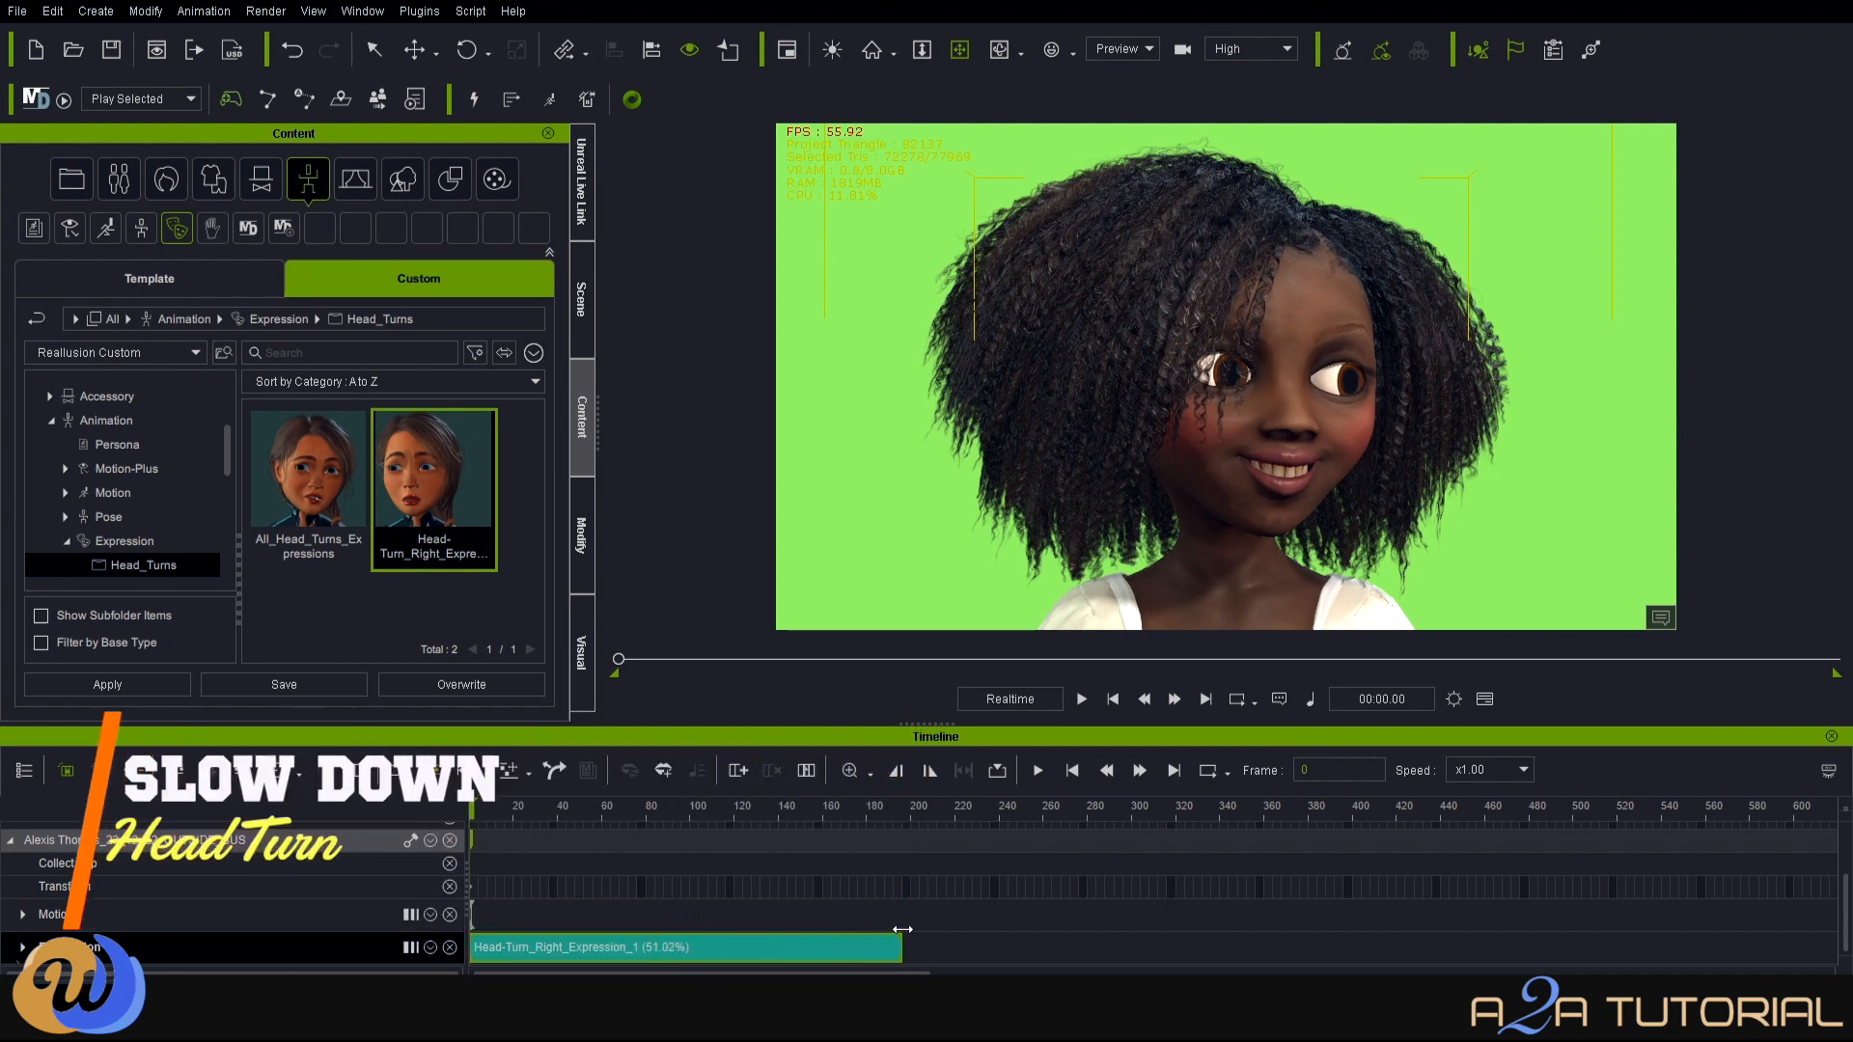
drag(902, 929, 905, 930)
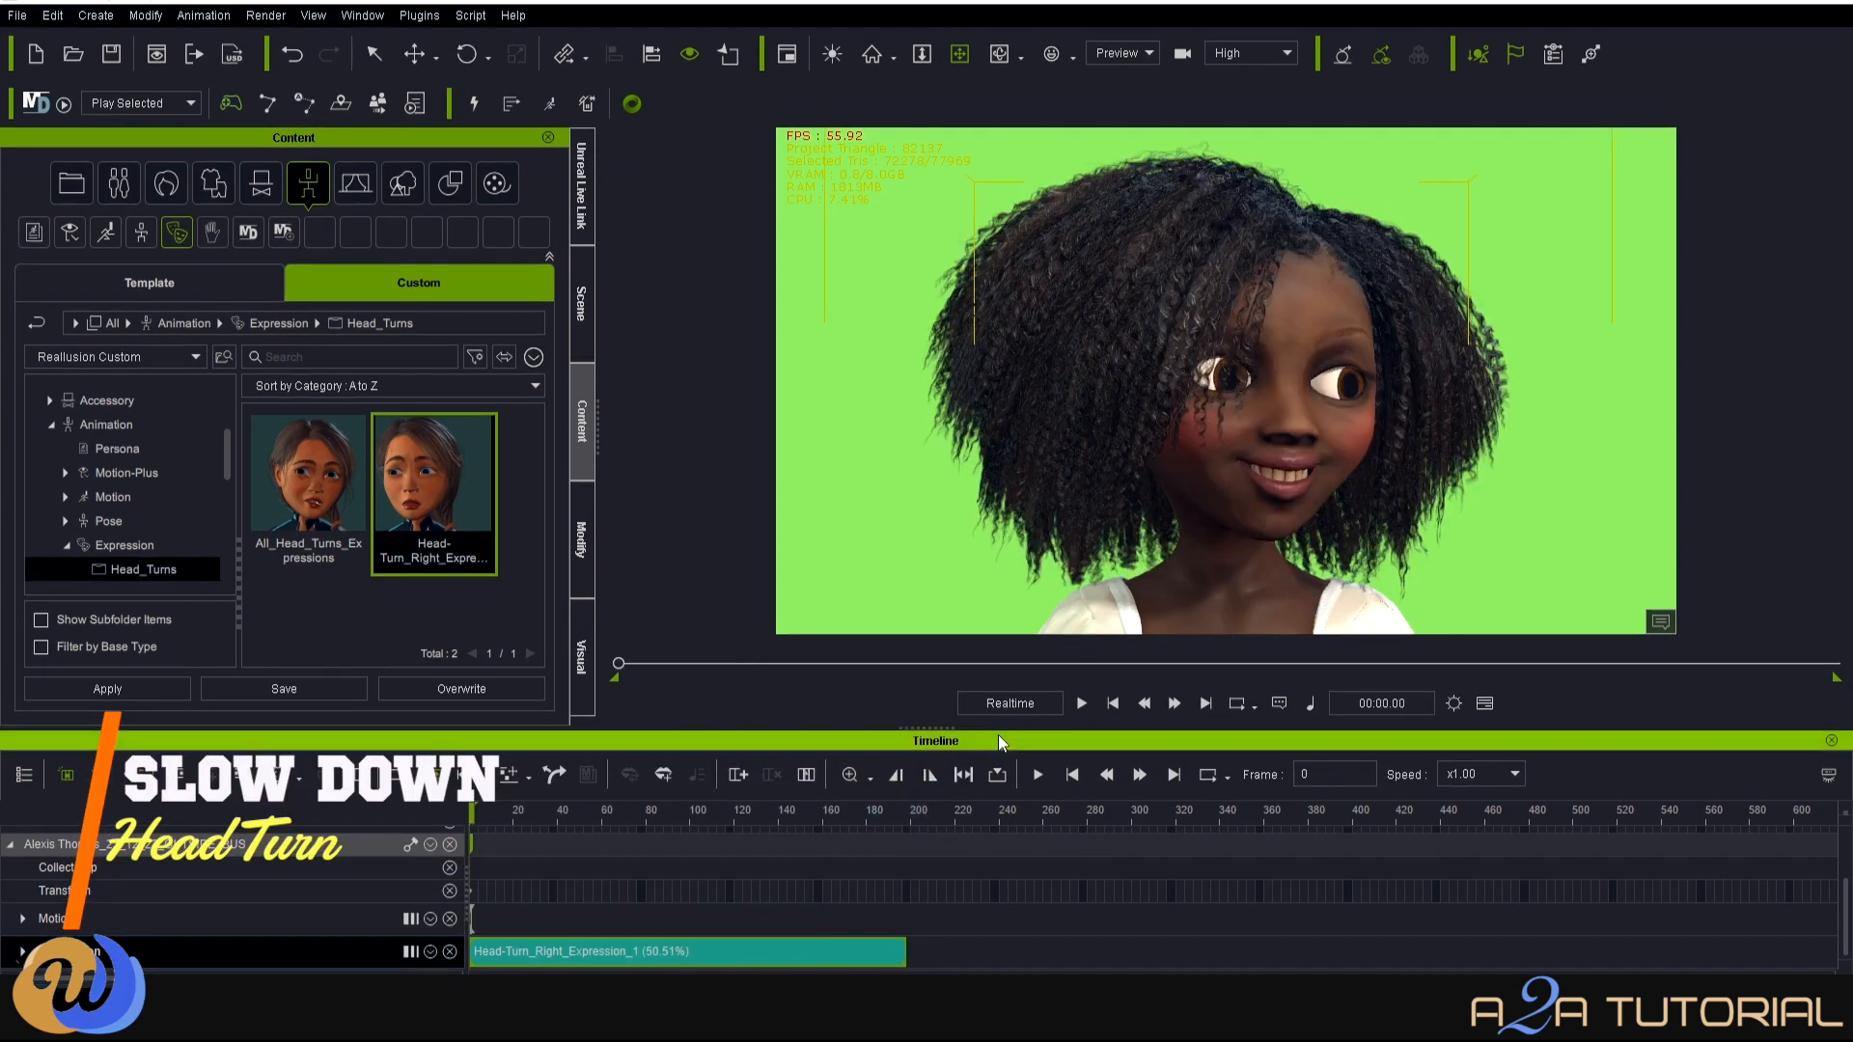
click(1080, 703)
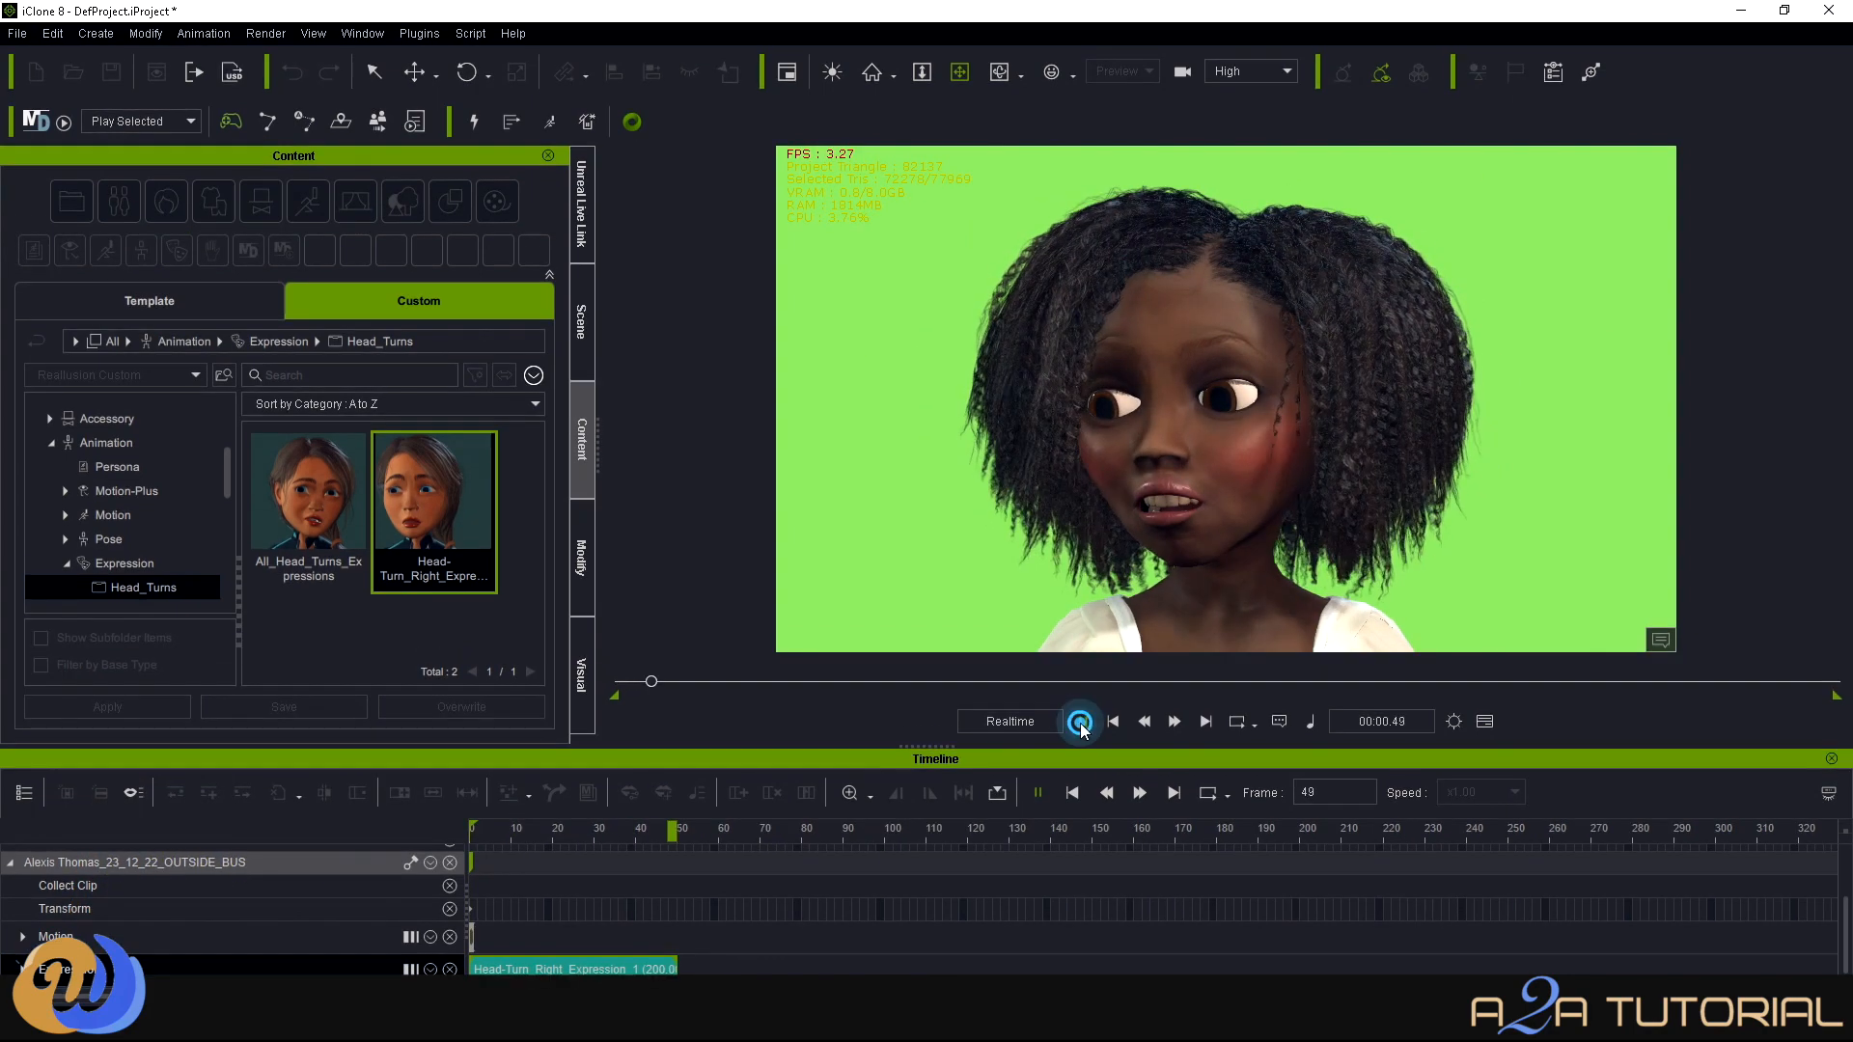
Play back the head turn at 200% and 100% speed for comparison, and return the playhead to frame 0.
click(1080, 711)
drag(506, 828, 317, 818)
click(1088, 724)
click(1087, 724)
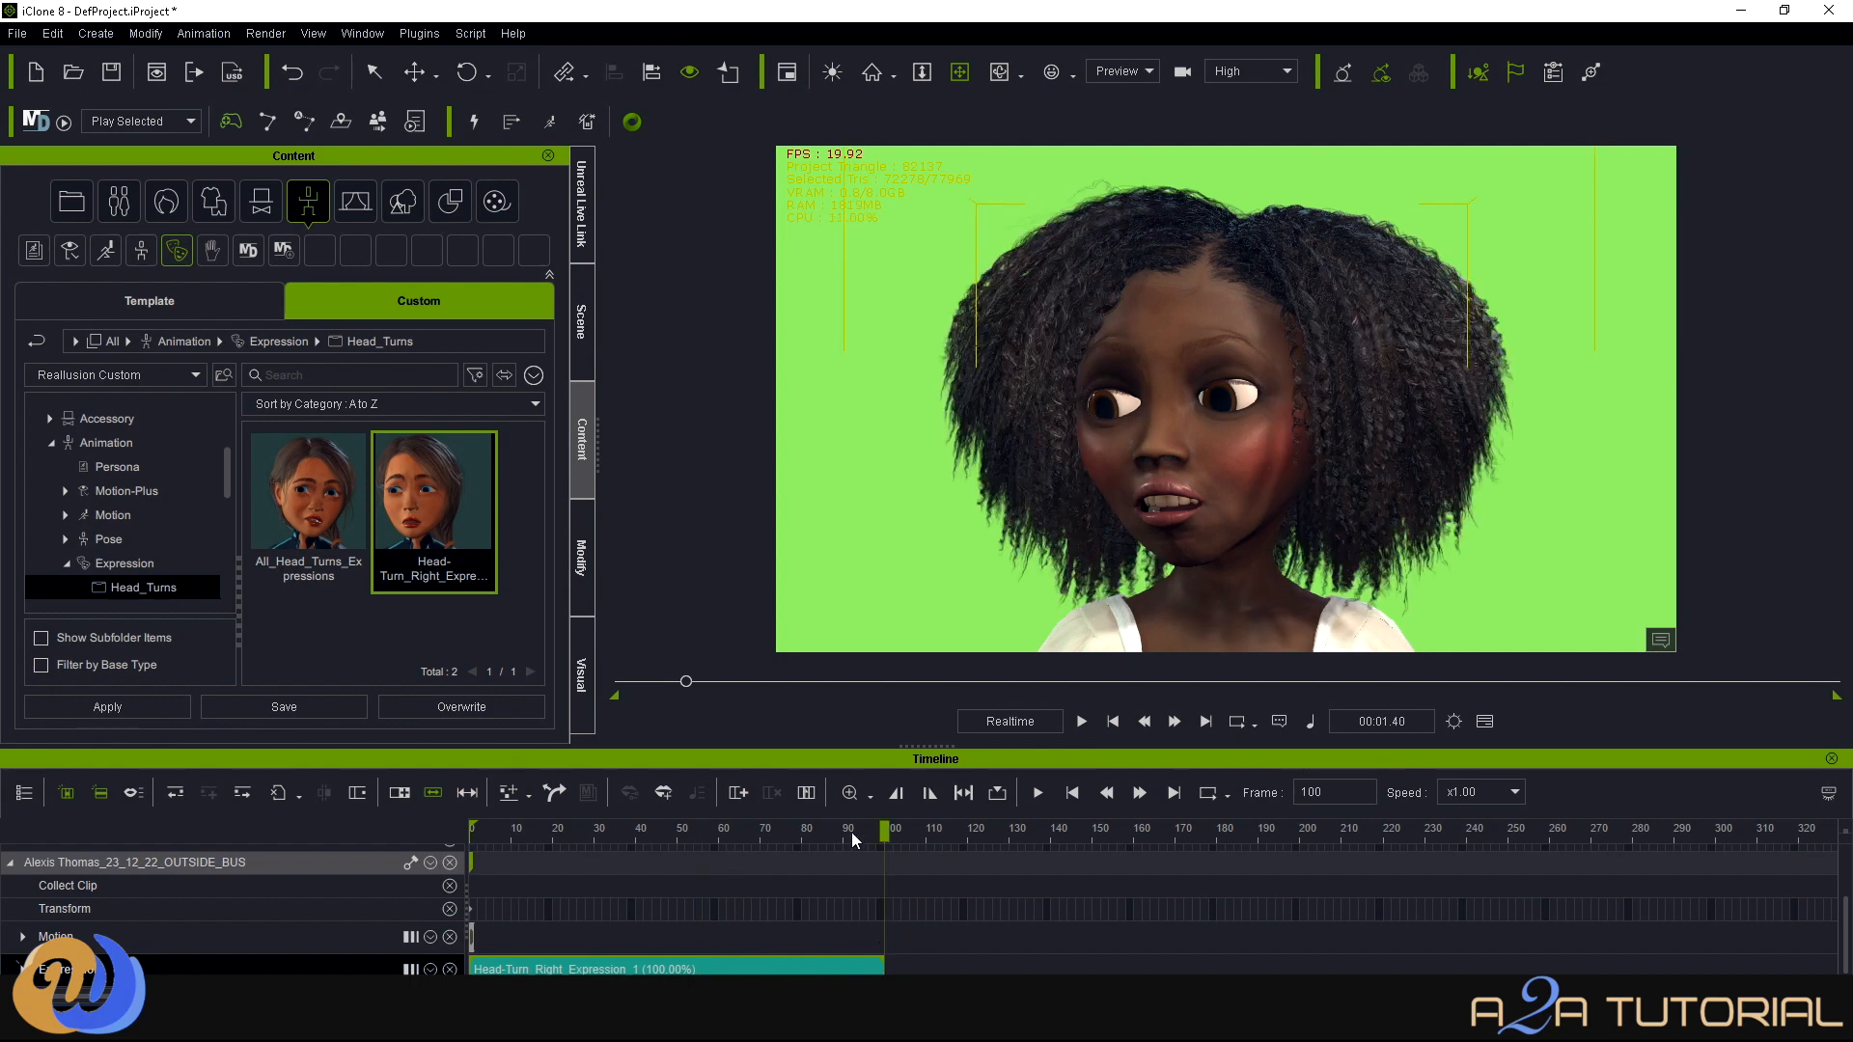
drag(884, 832, 162, 838)
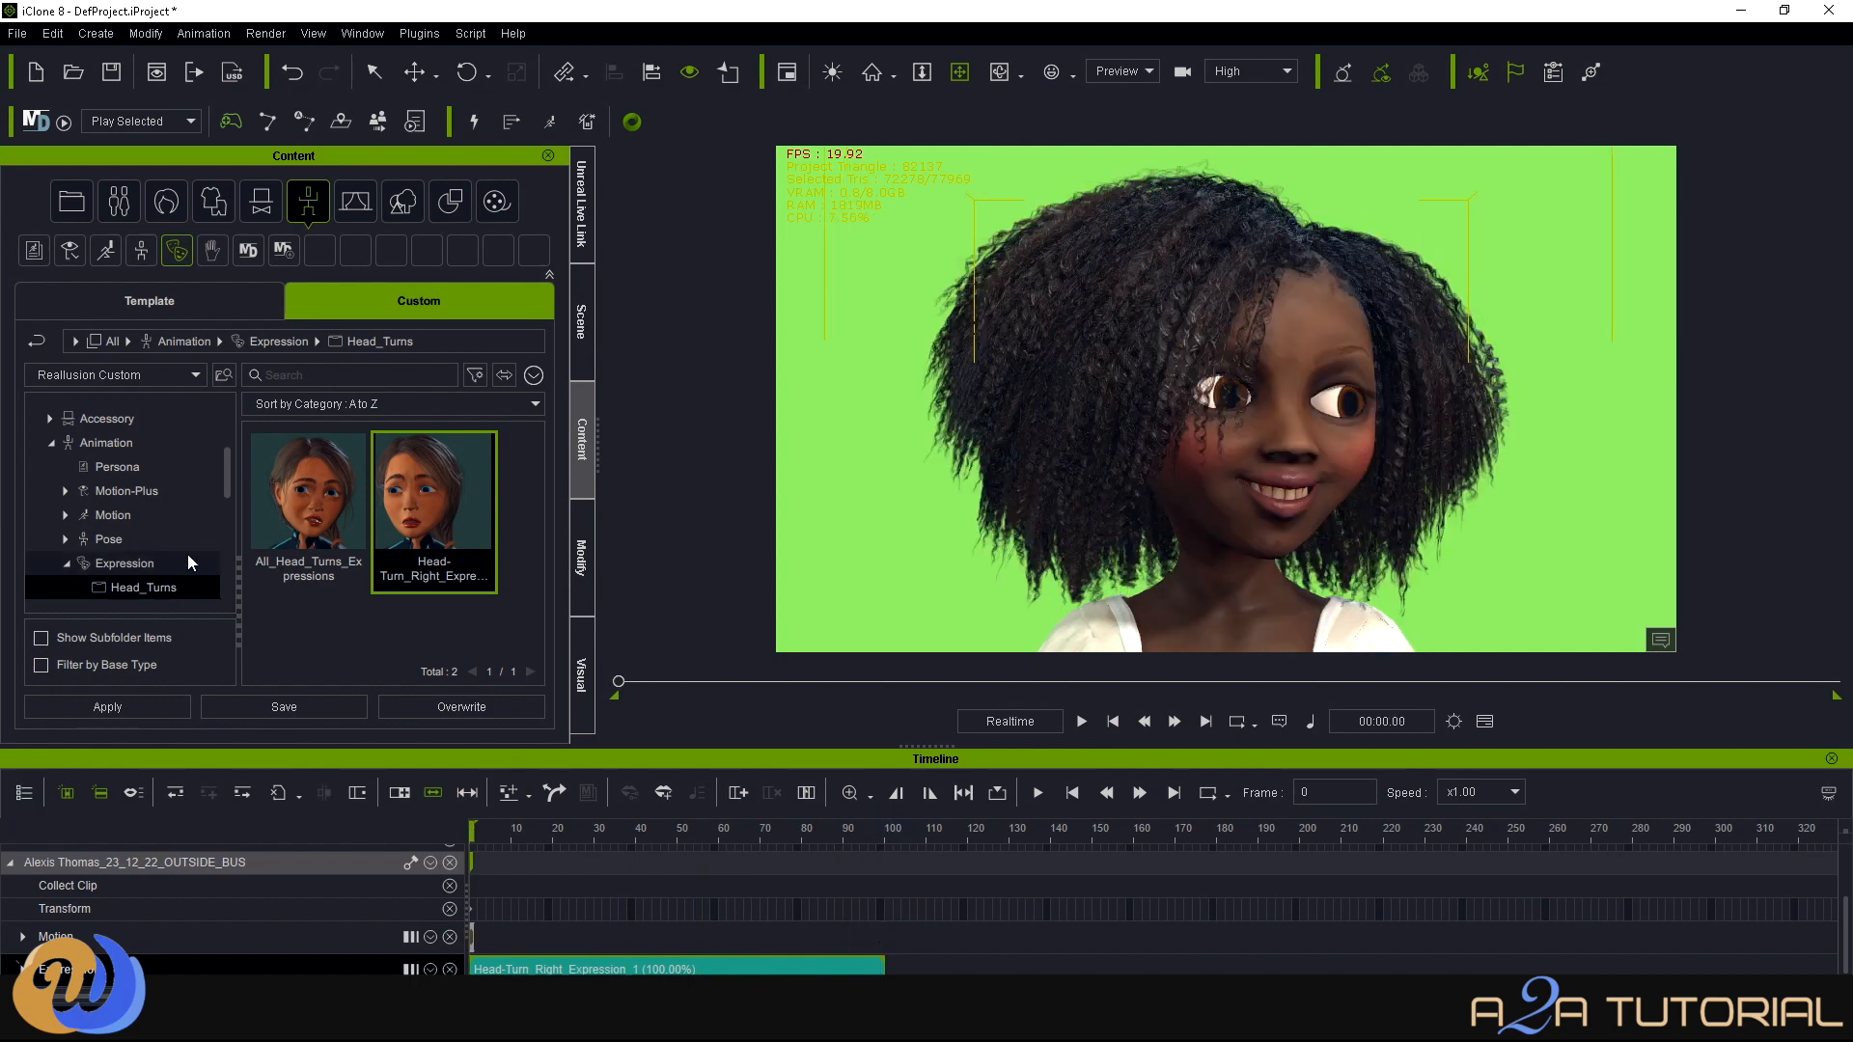
Set the character's Expression Strength to 200 in the facial animation settings to exaggerate the head turn.
click(583, 552)
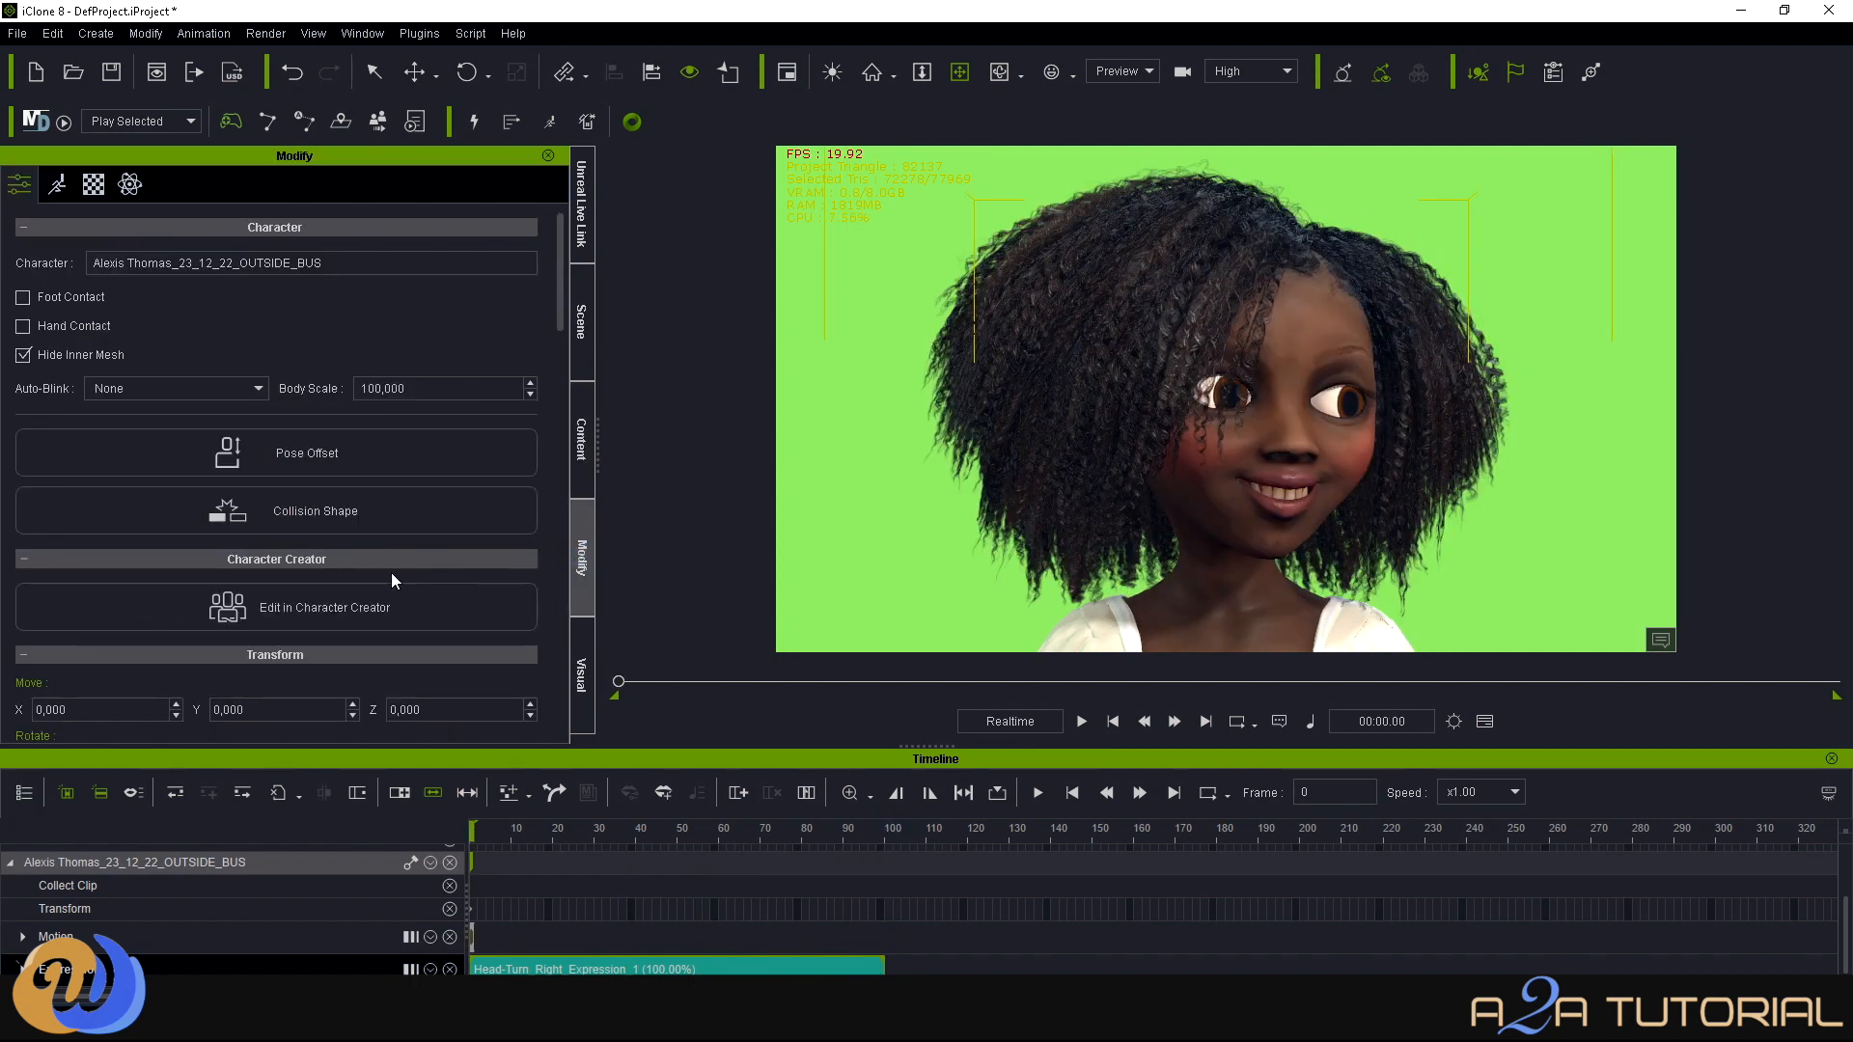
scroll(393, 571, down, 5)
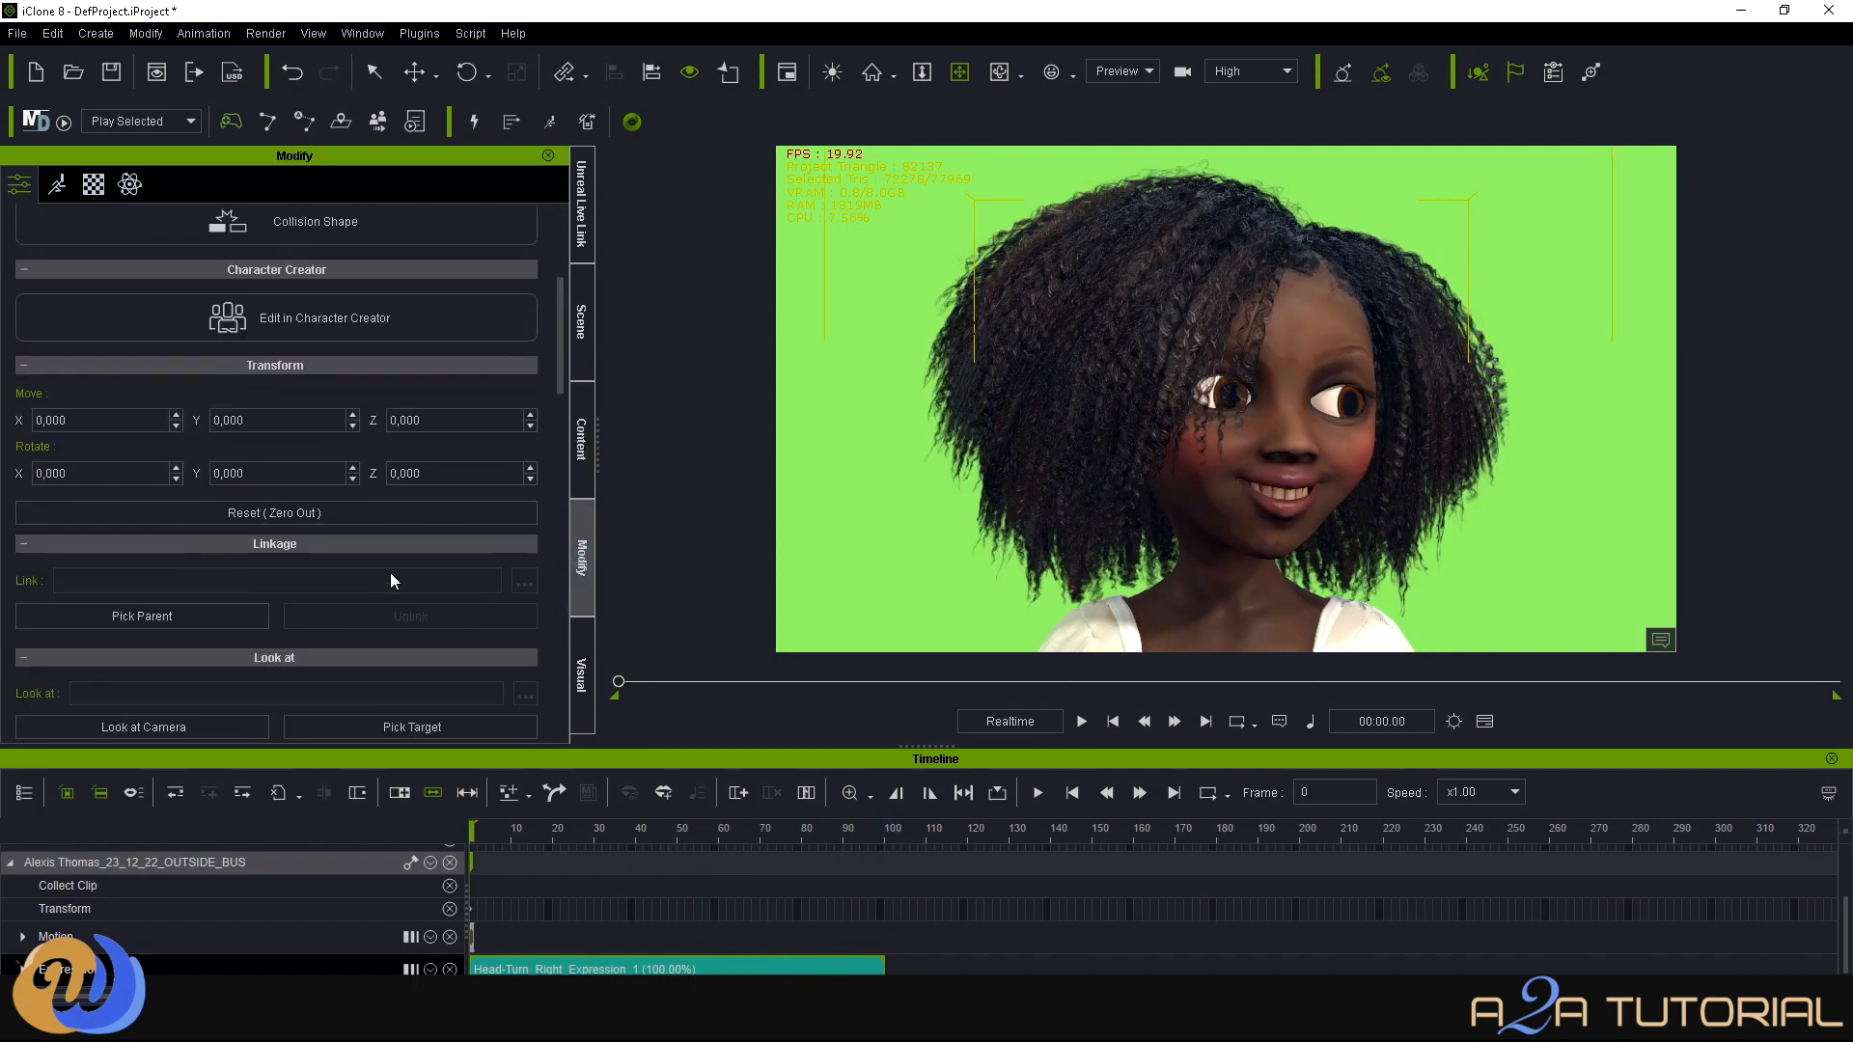
click(57, 185)
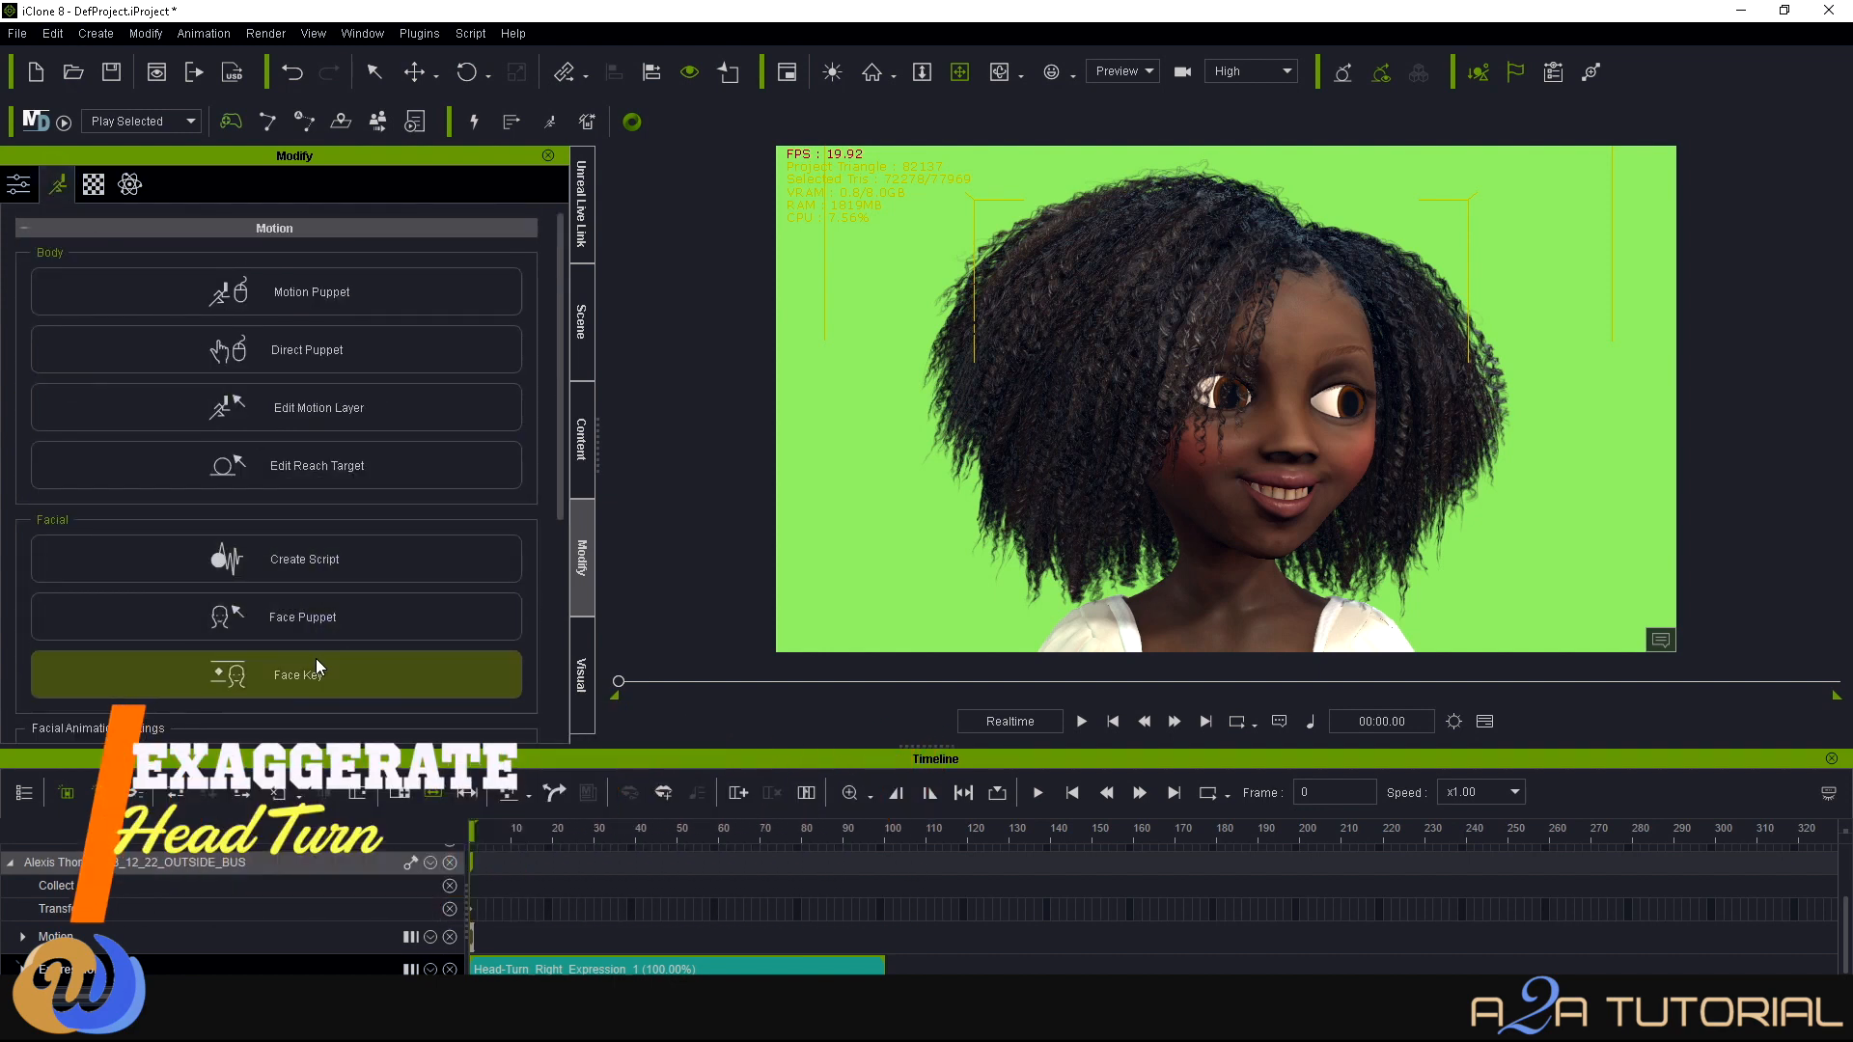
scroll(316, 658, down, 3)
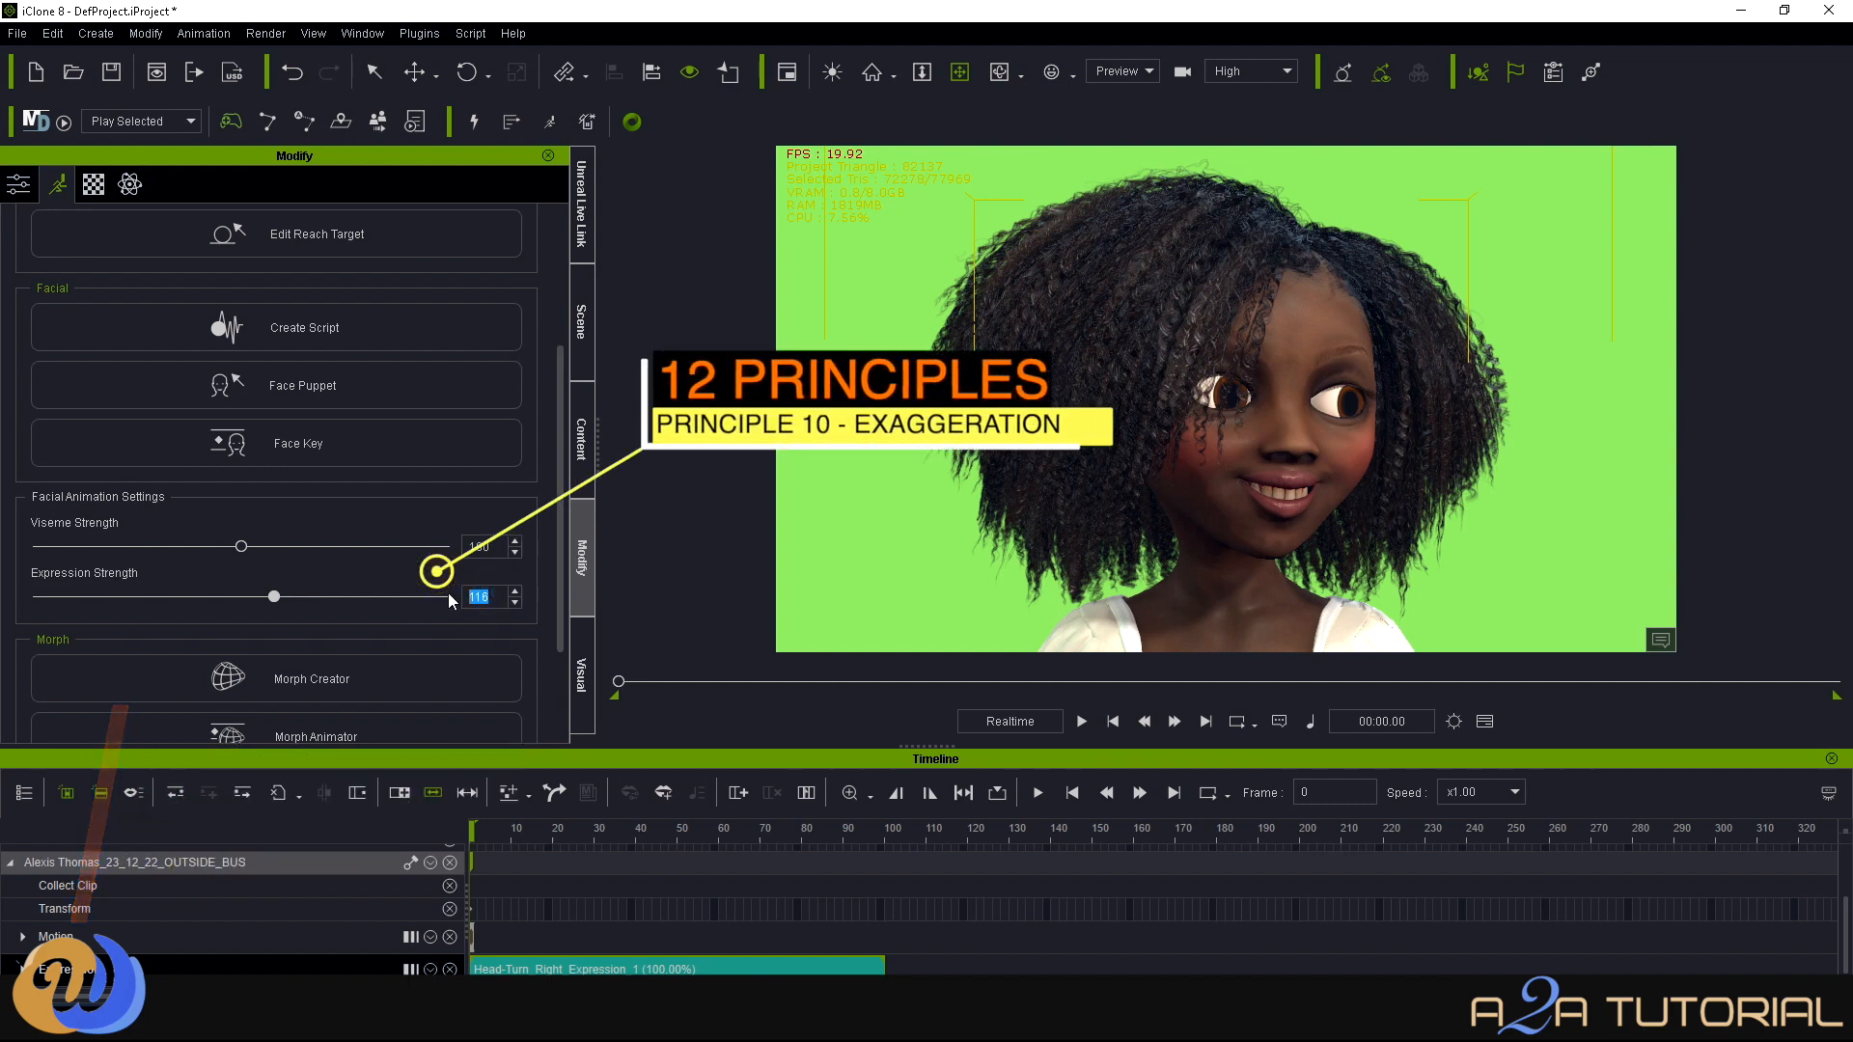
drag(277, 600, 463, 604)
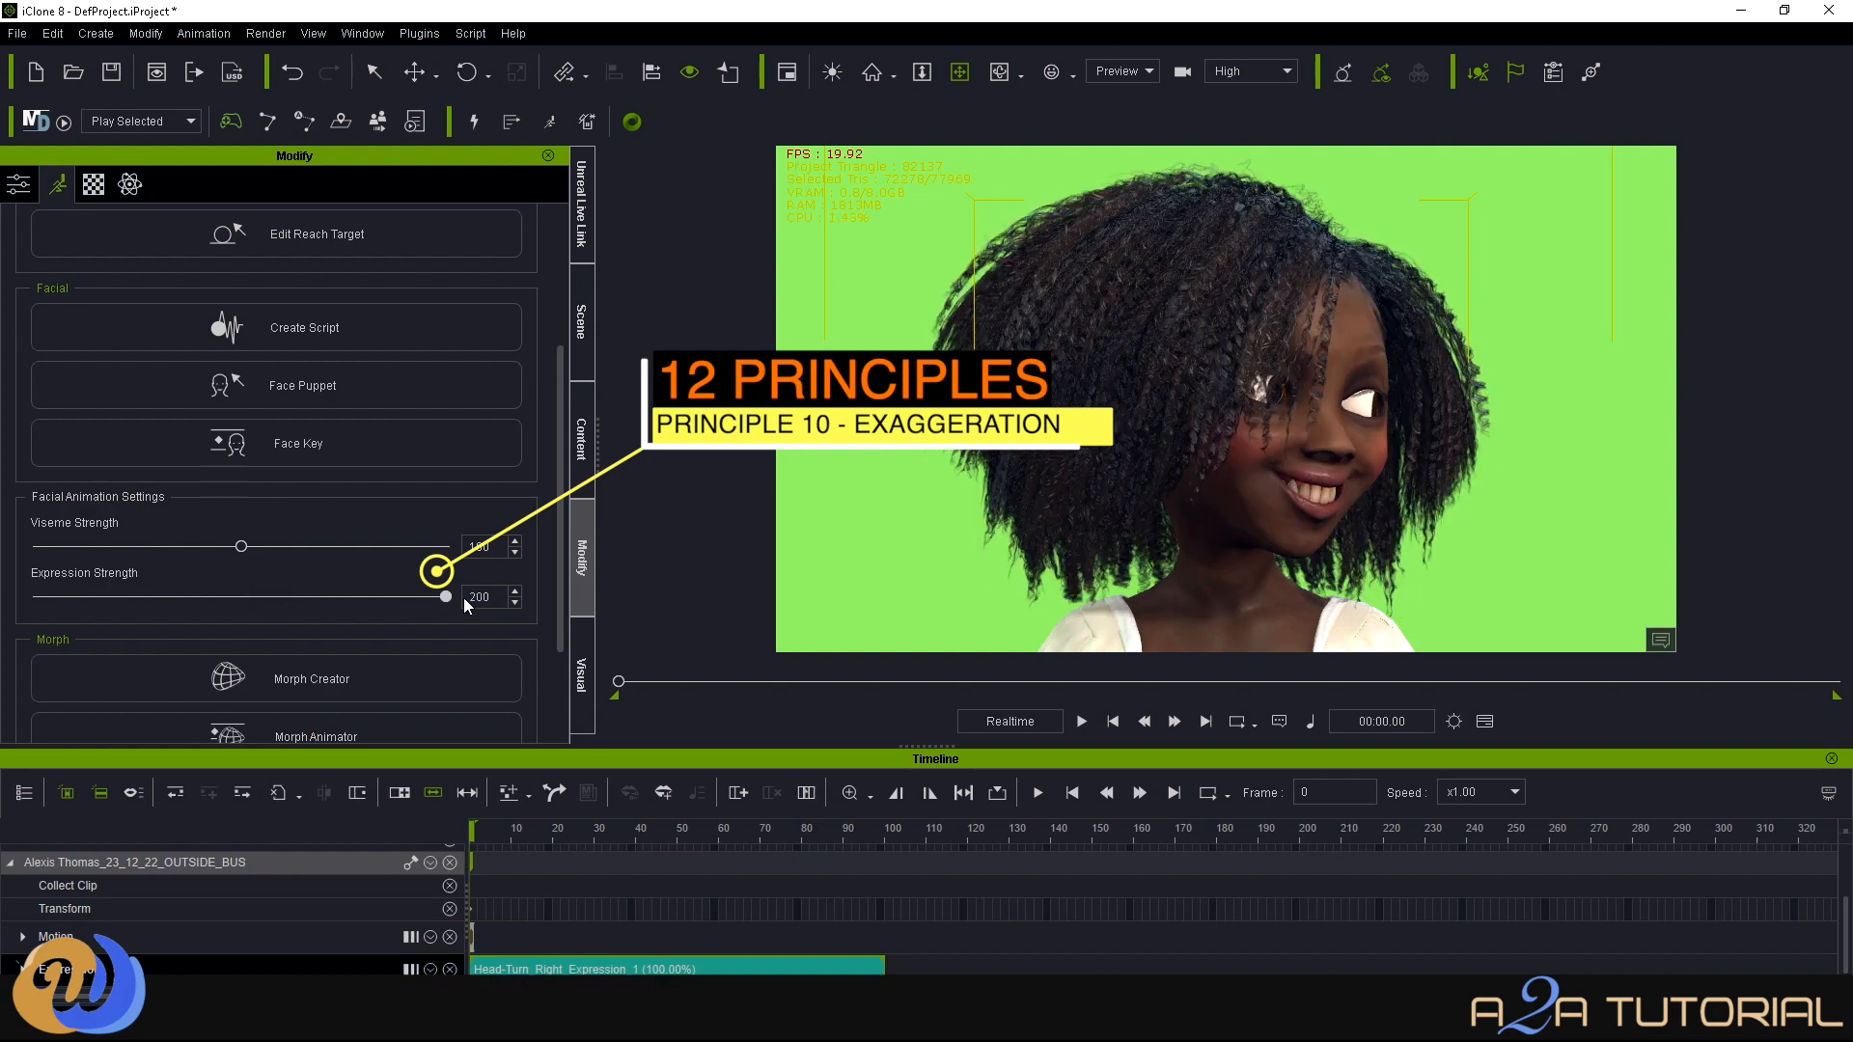
Play back the exaggerated head turn twice from frame 0 and return the playhead to the start.
click(1082, 721)
click(1081, 721)
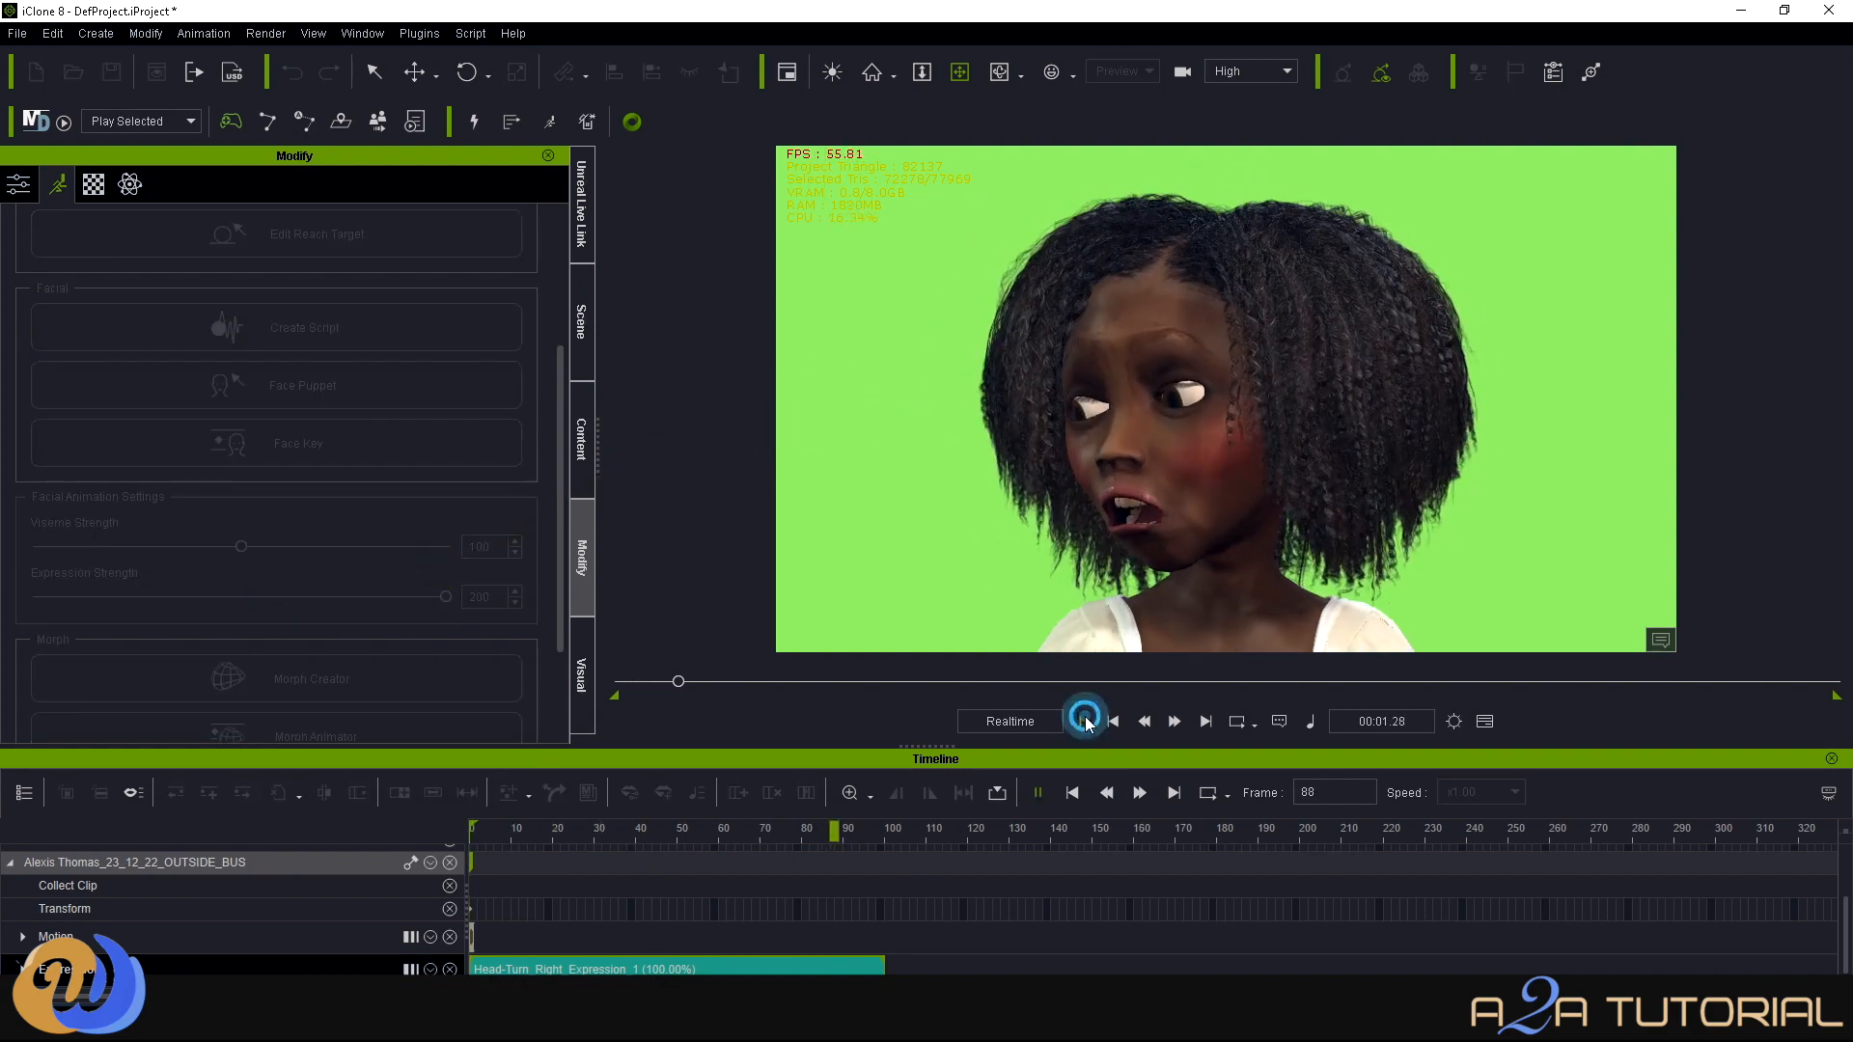
drag(864, 828, 212, 848)
click(1082, 721)
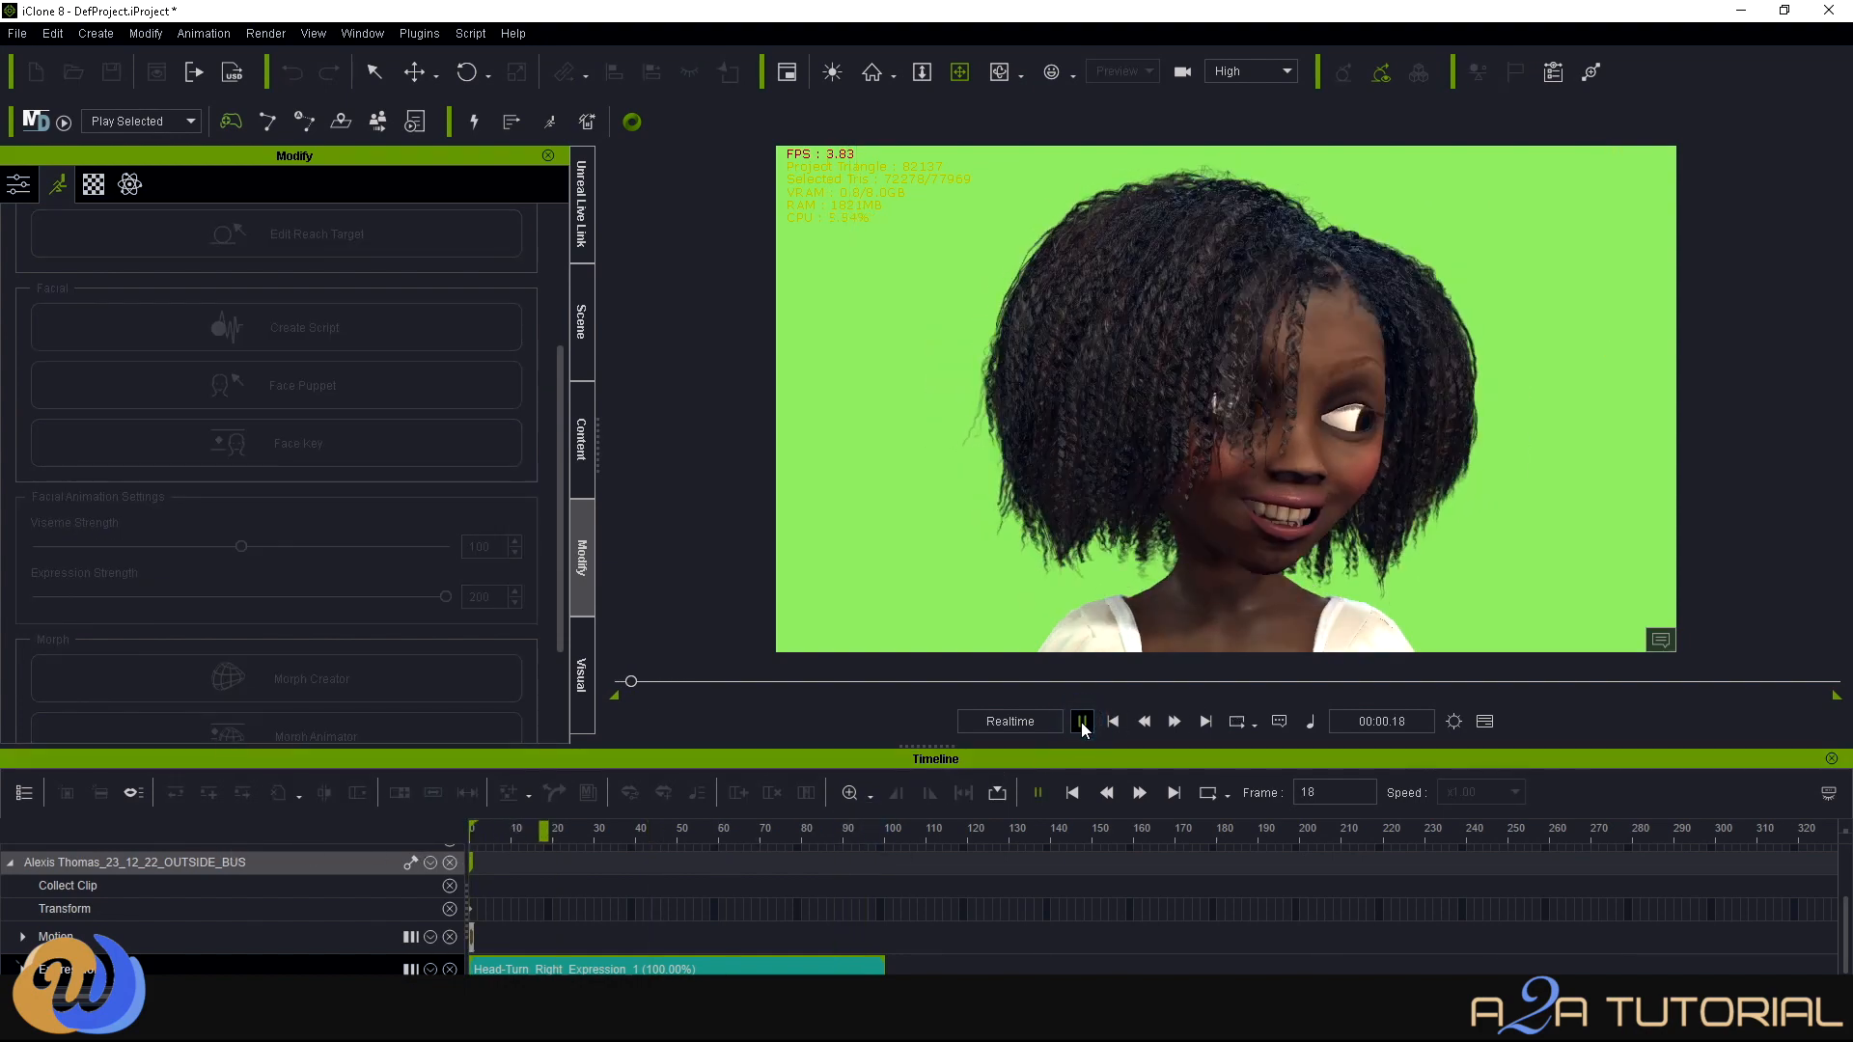
click(1082, 722)
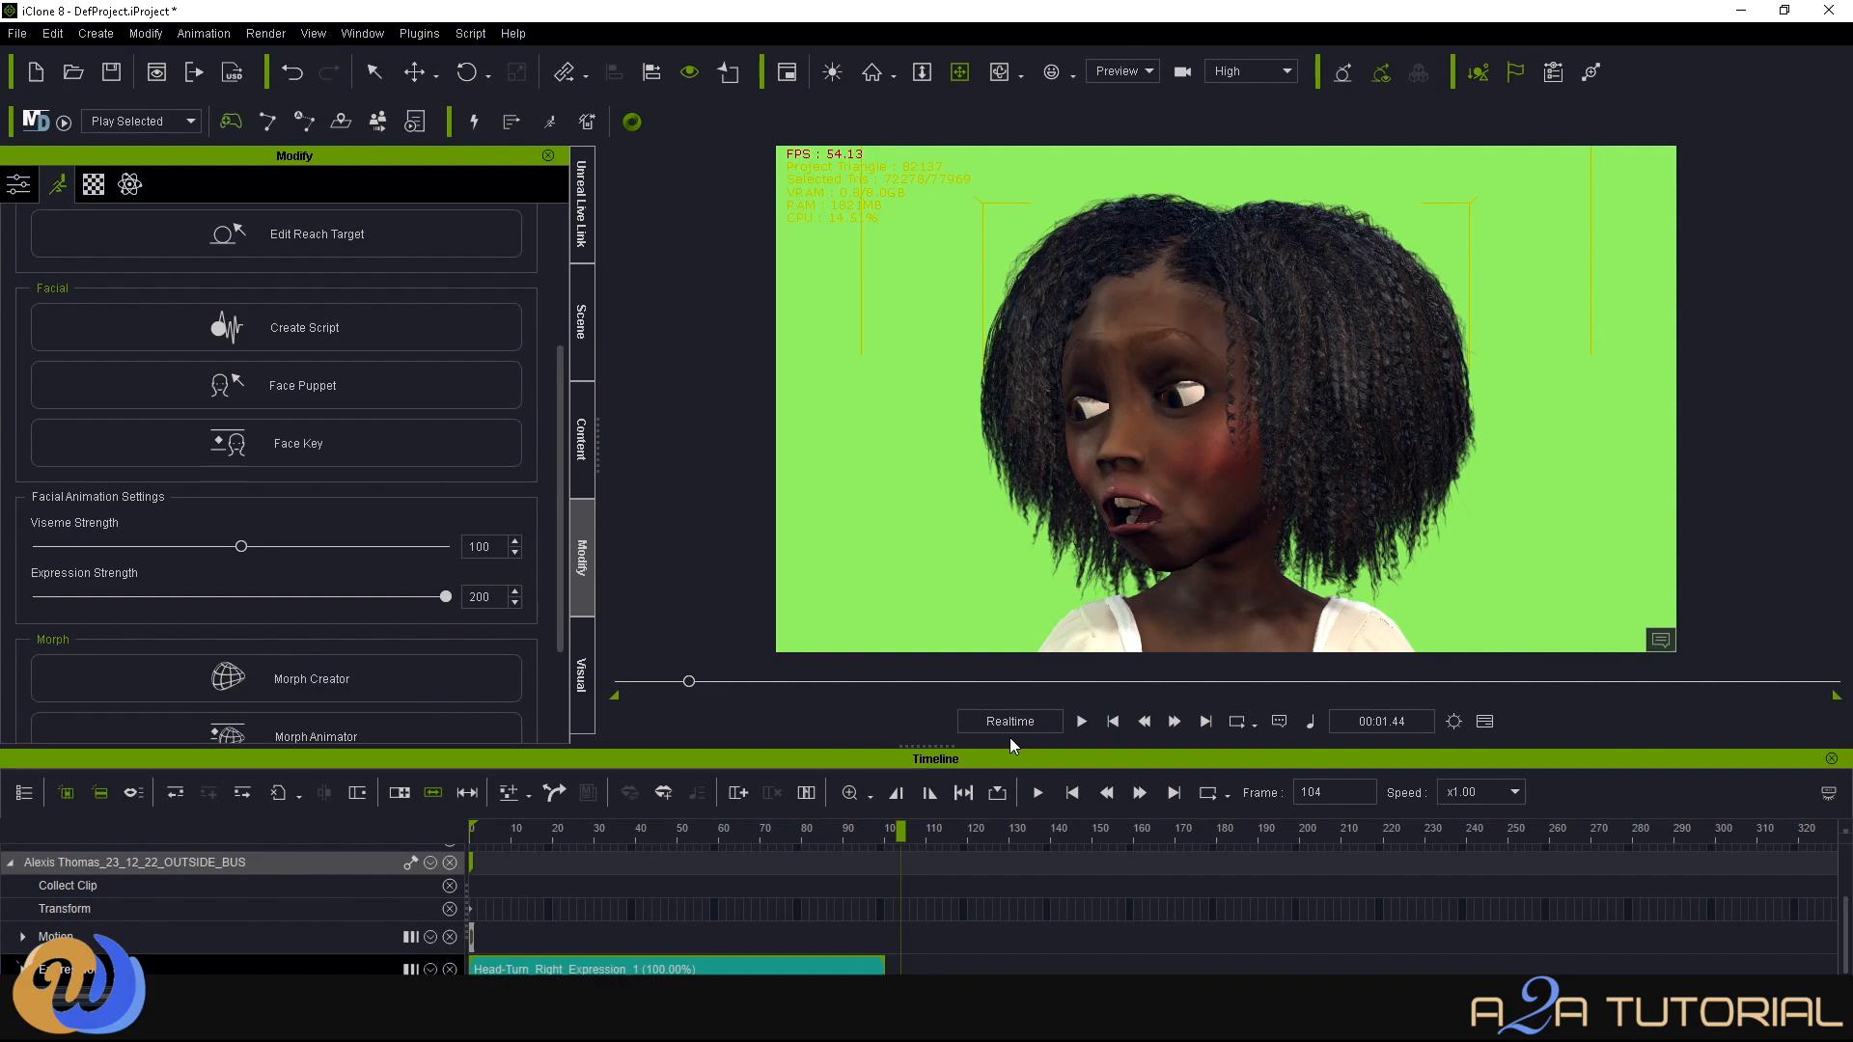
drag(915, 832, 349, 839)
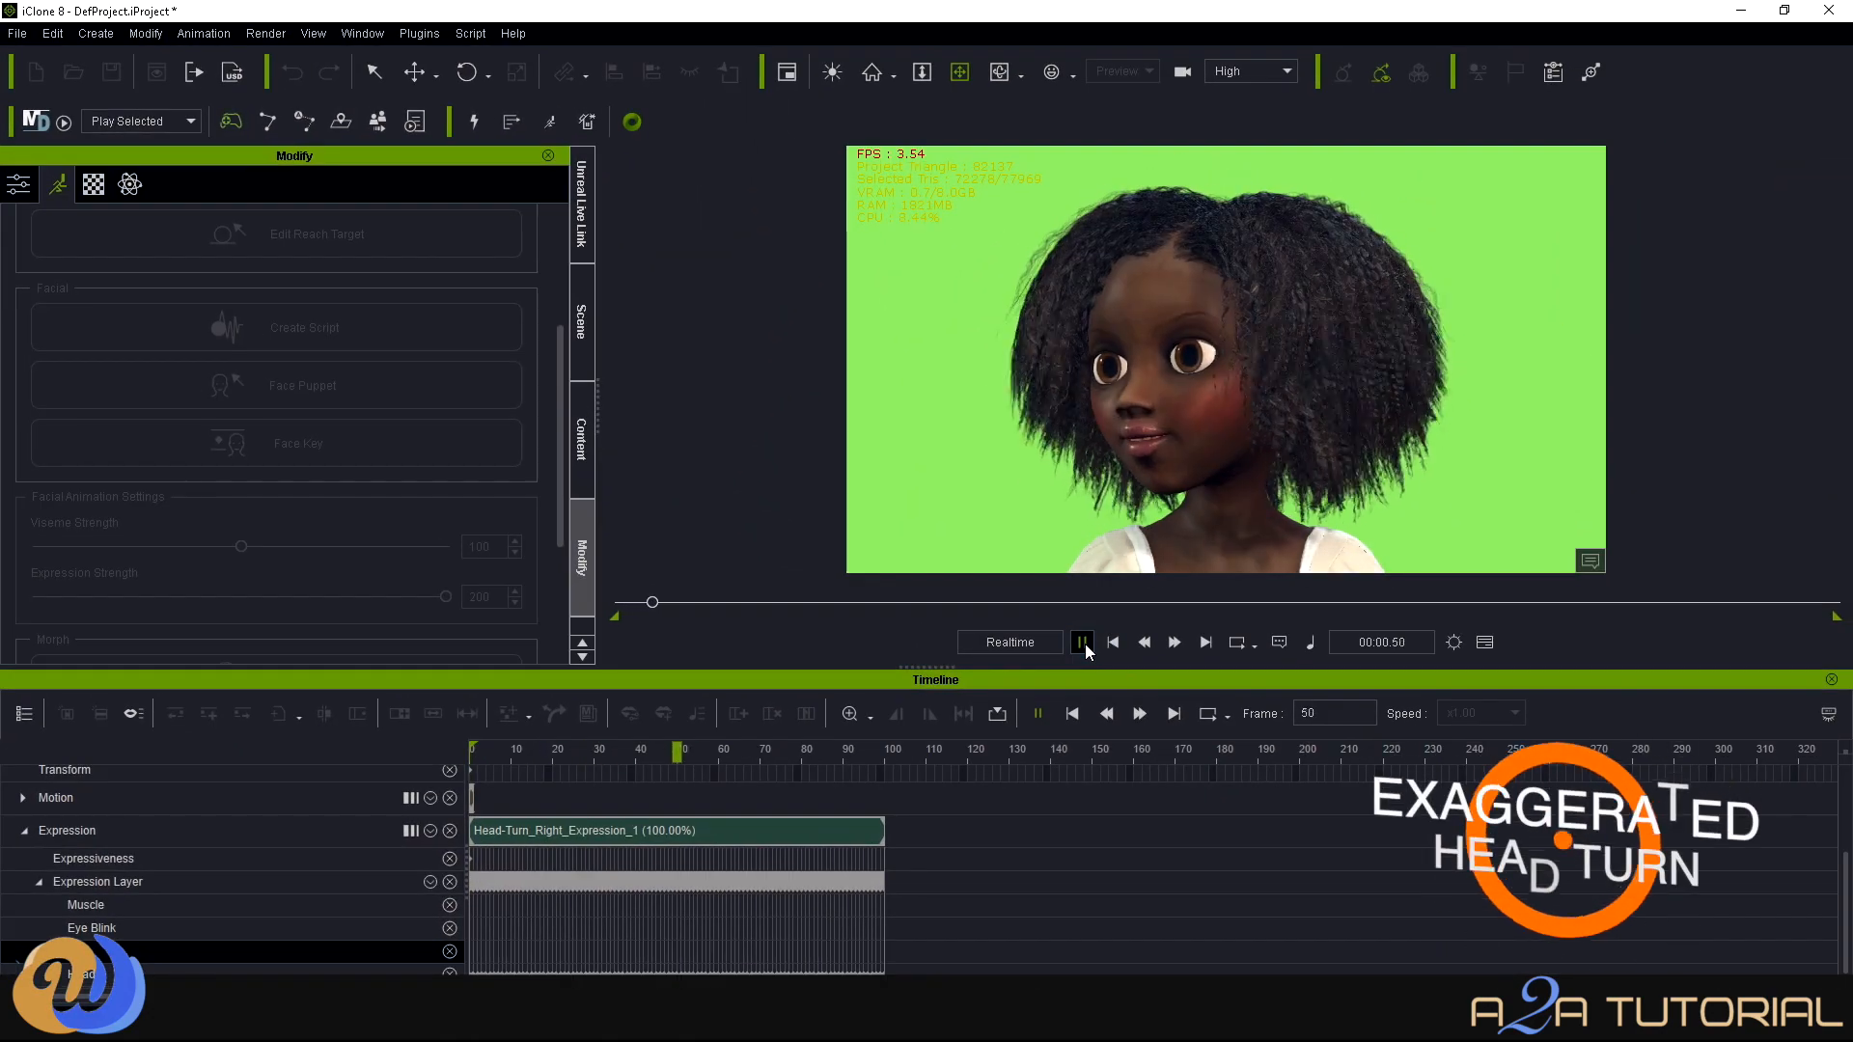
Review the exaggerated head turn with the neutral face from frame 0, and return the playhead to the start.
click(1082, 642)
alt+scroll(494, 922, up, 1)
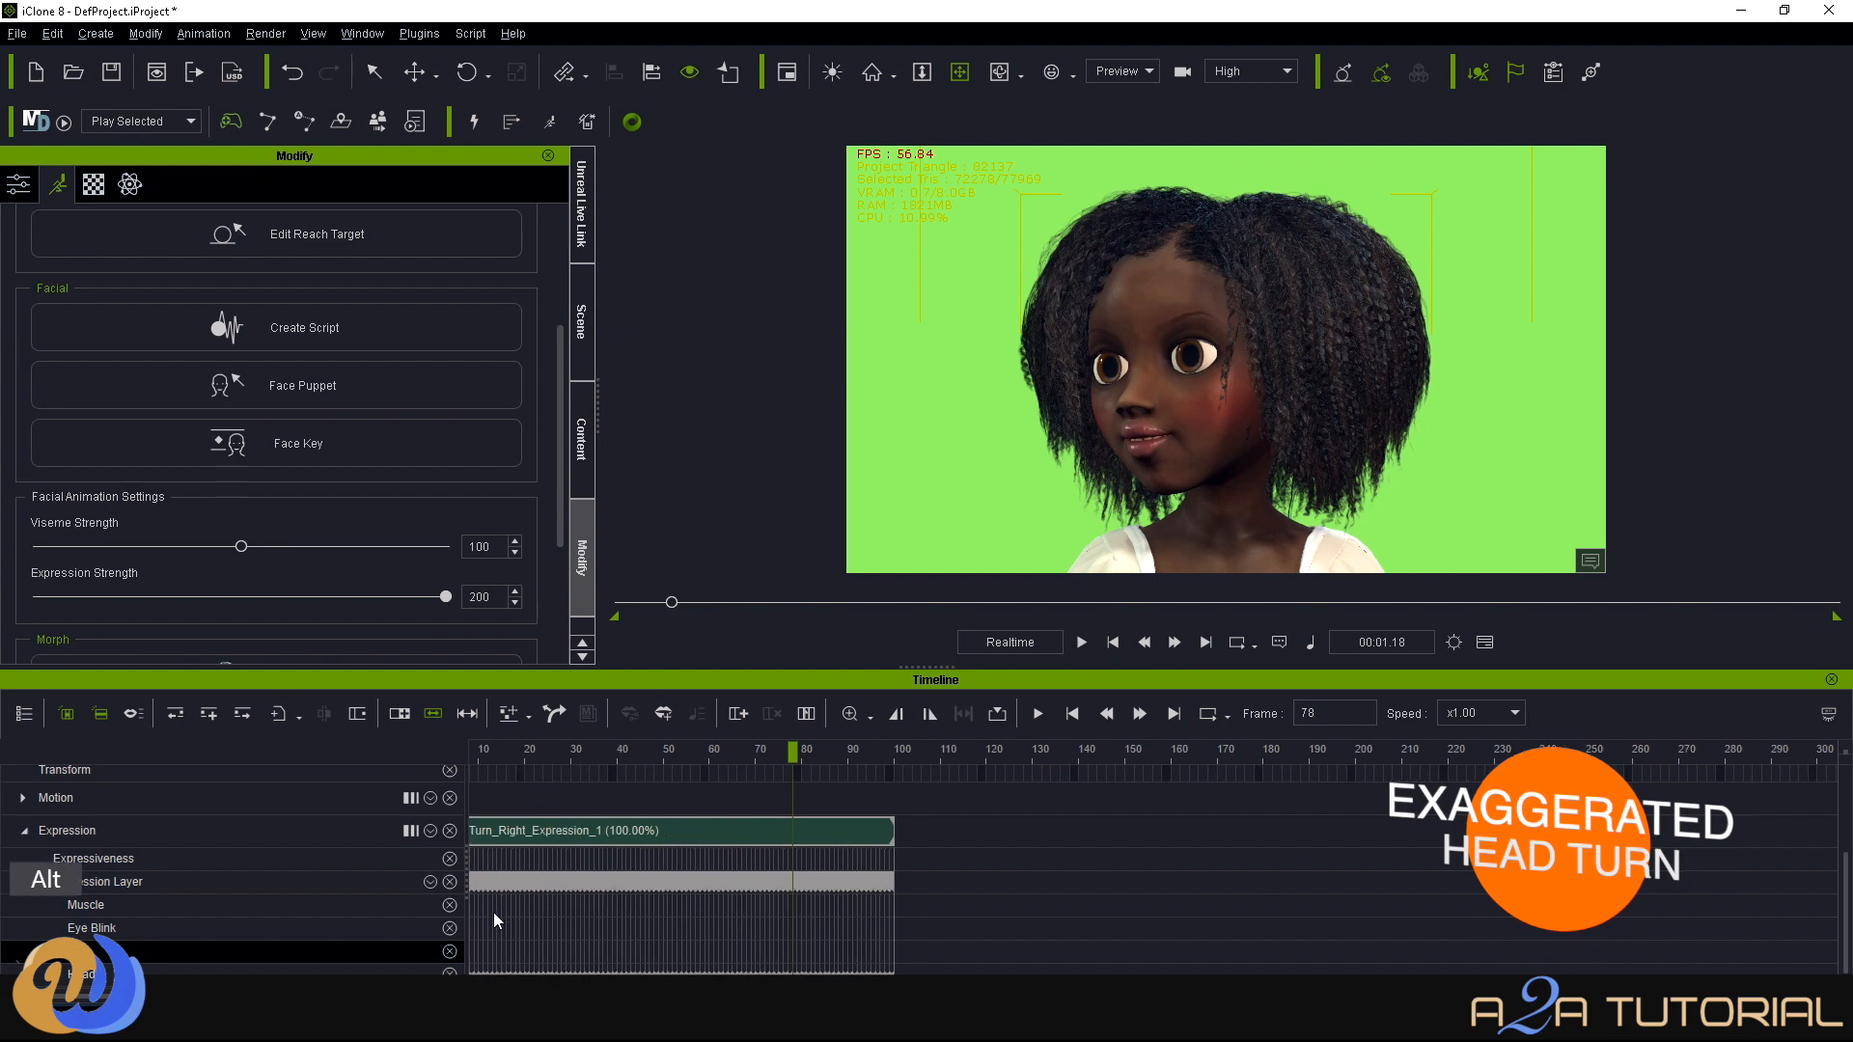
alt+scroll(494, 913, up, 6)
alt+scroll(770, 794, down, 4)
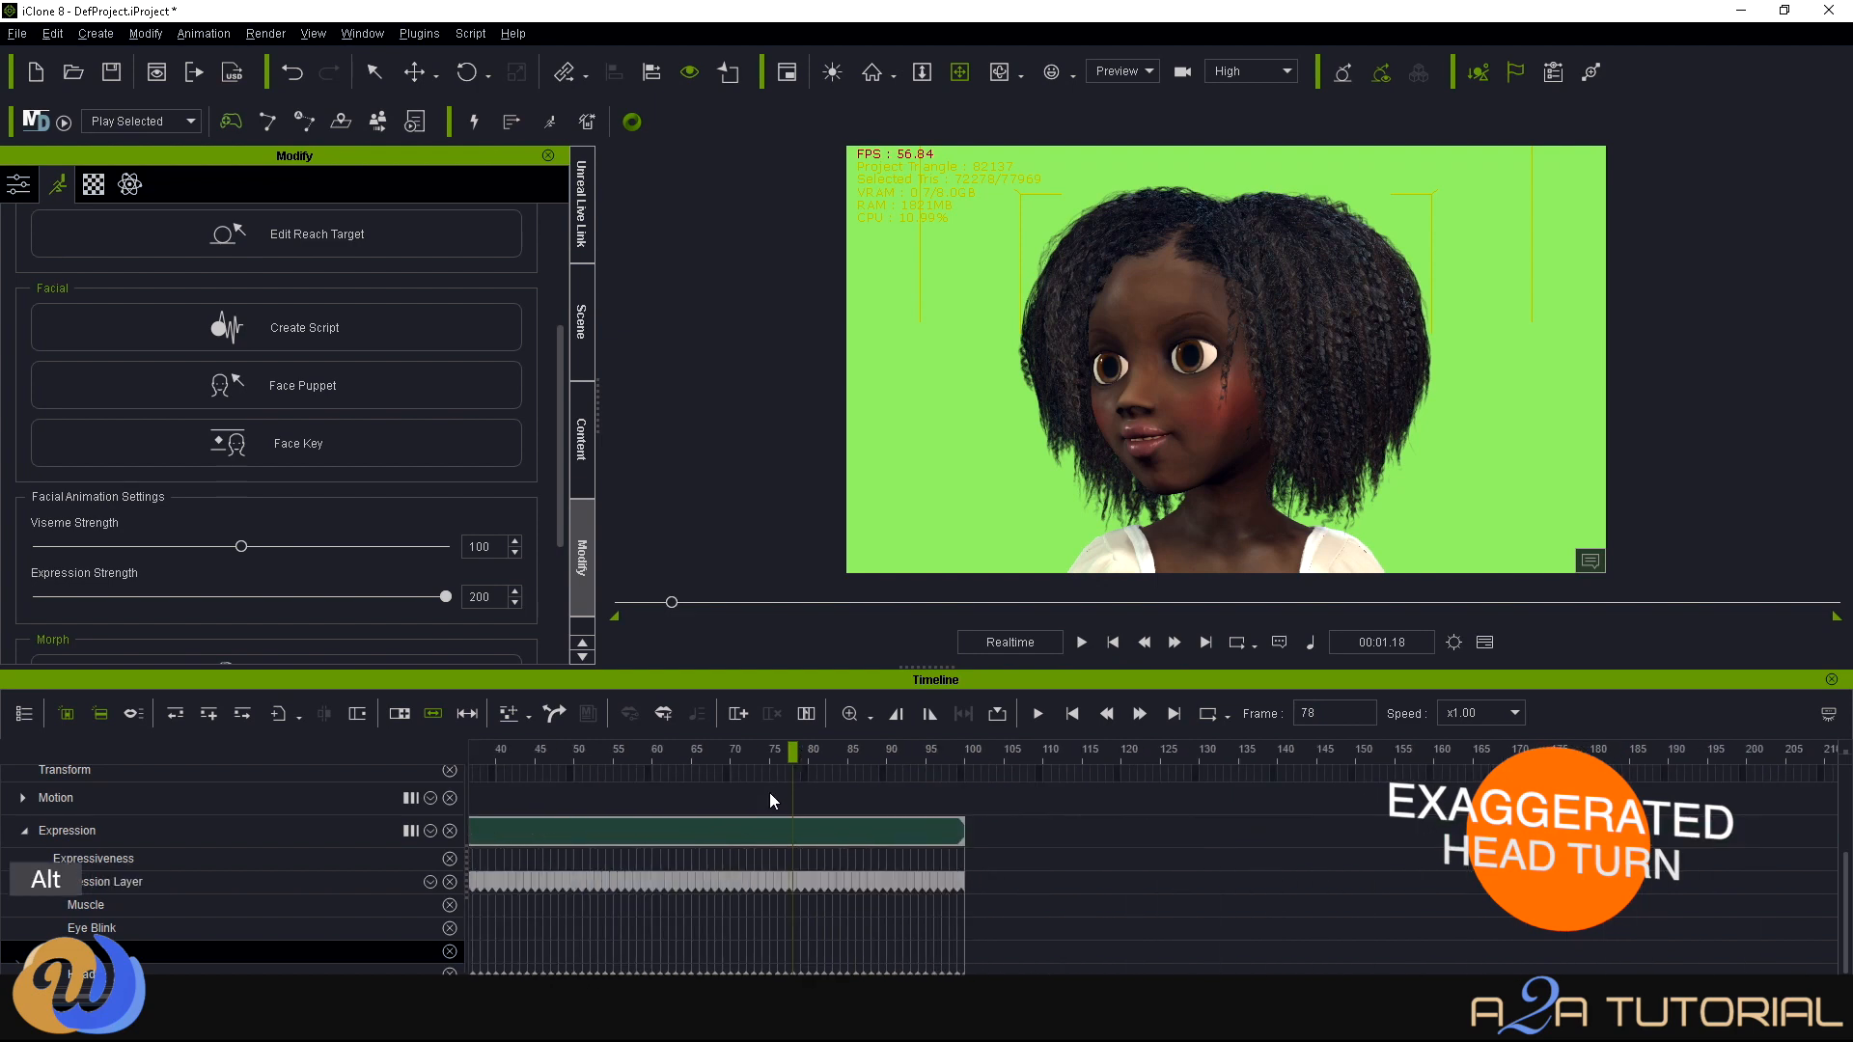
drag(792, 751, 259, 787)
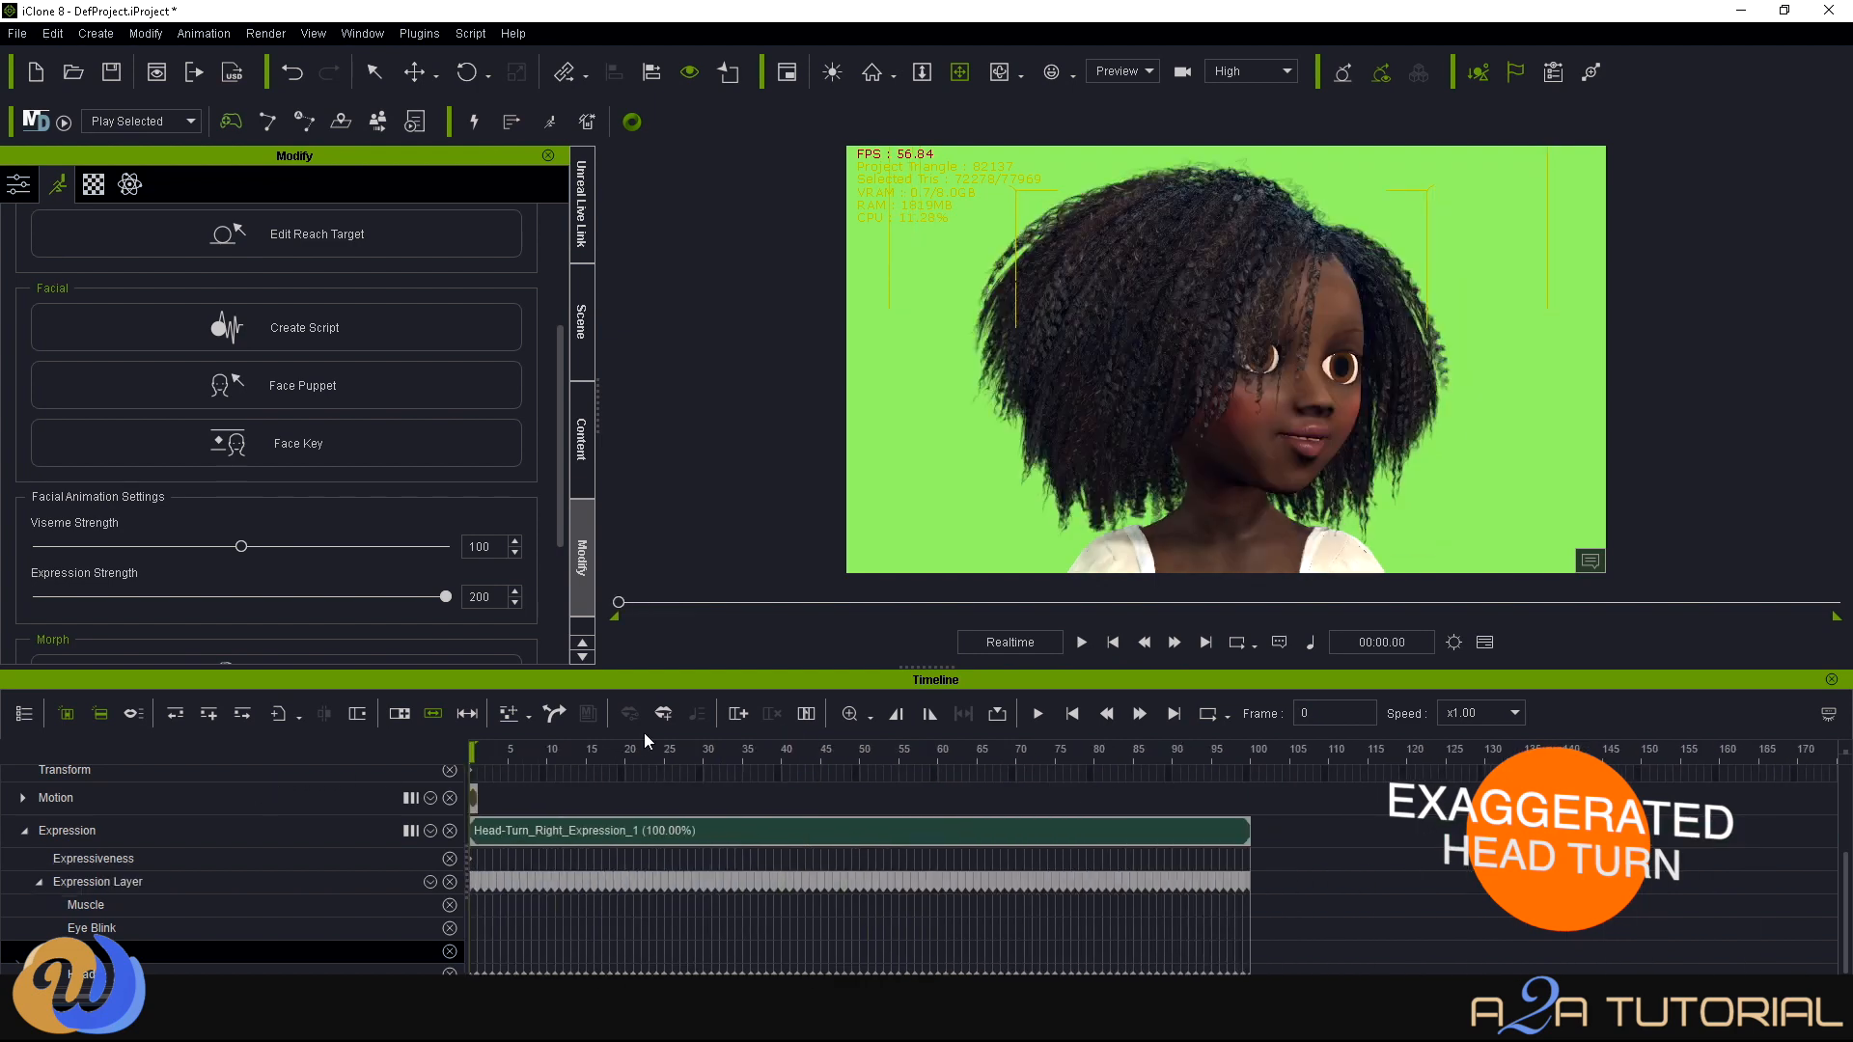
click(1082, 644)
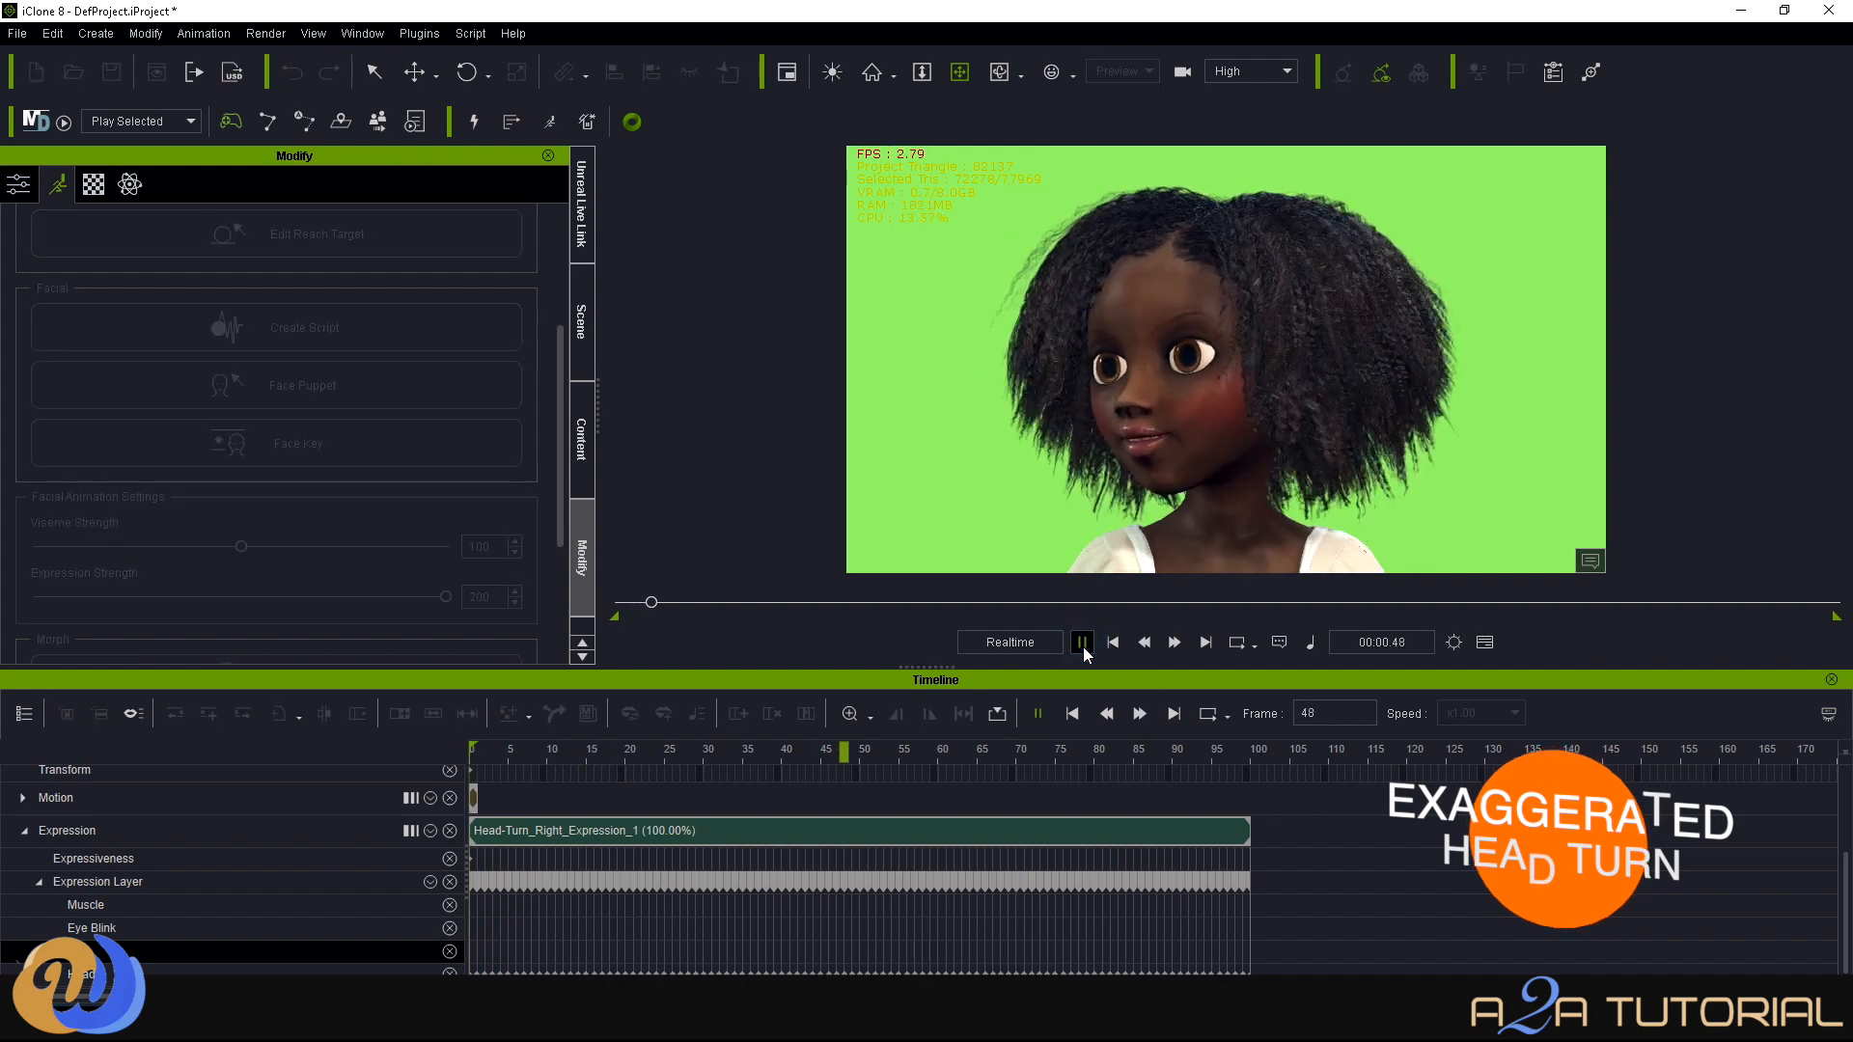
click(1082, 644)
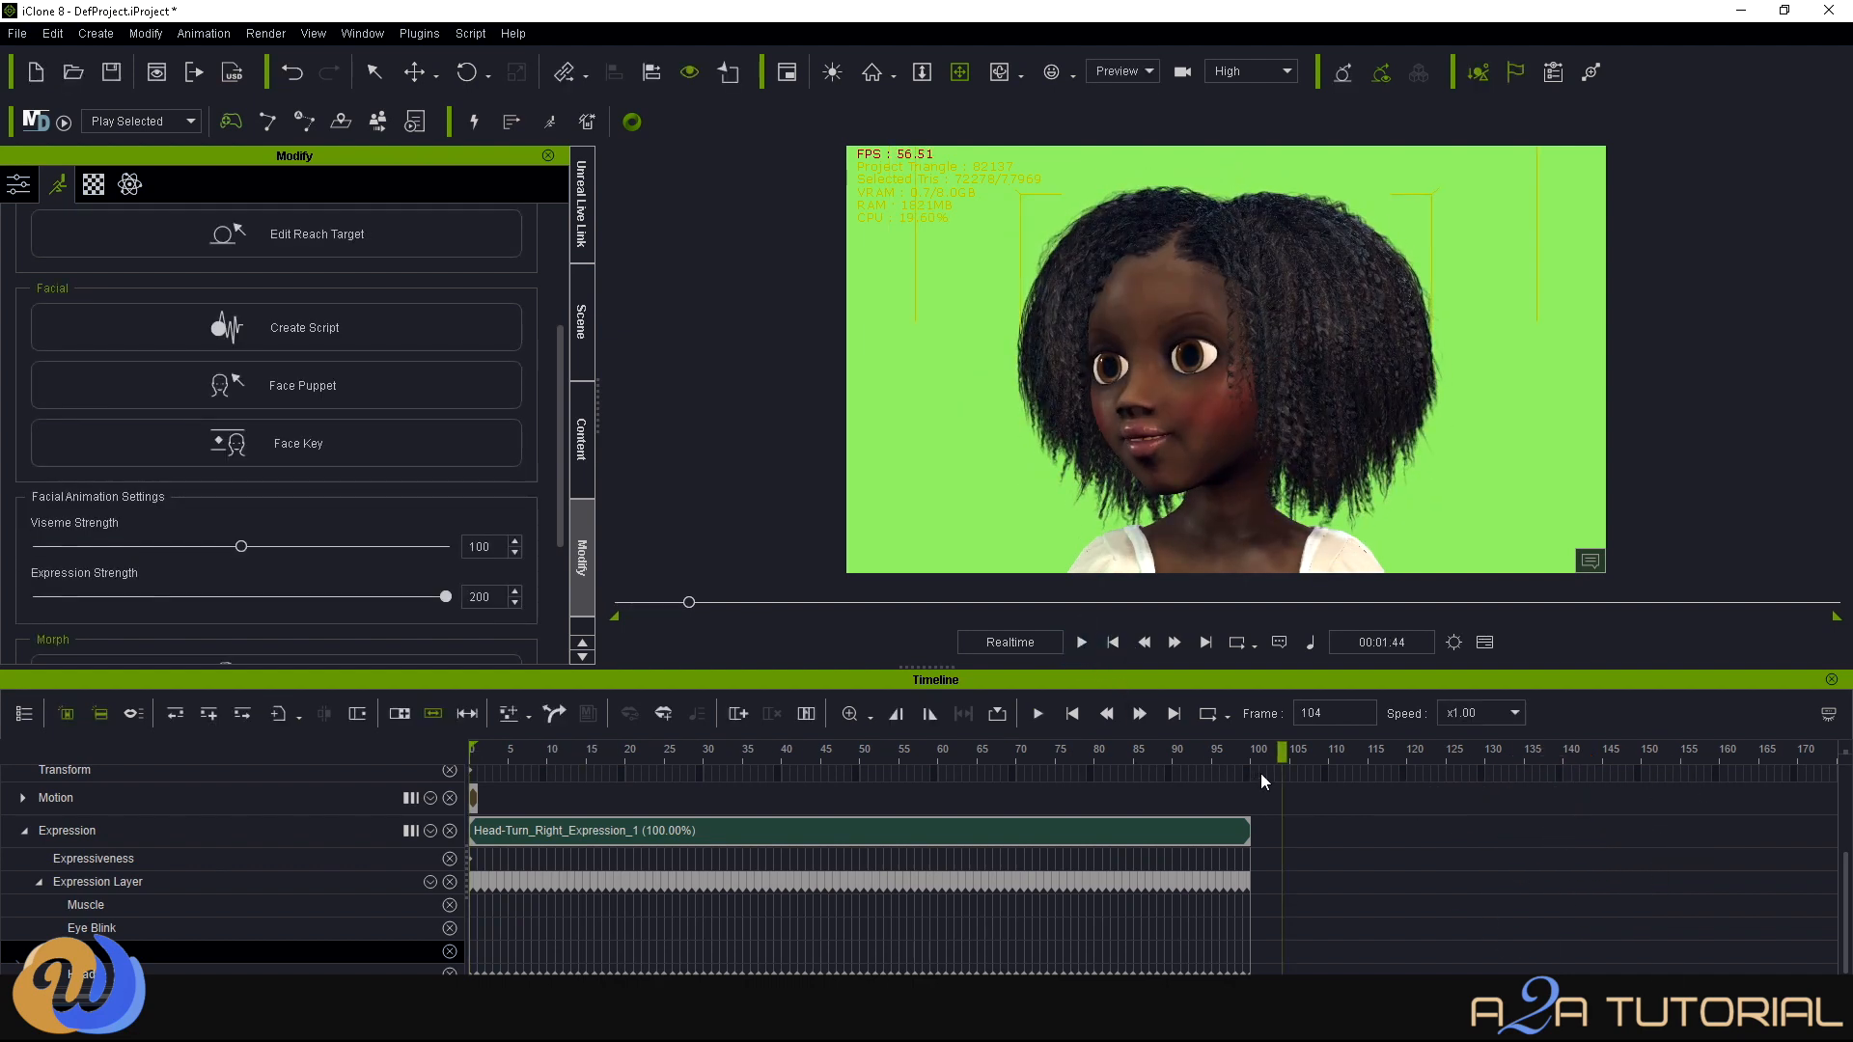
drag(1281, 751, 290, 724)
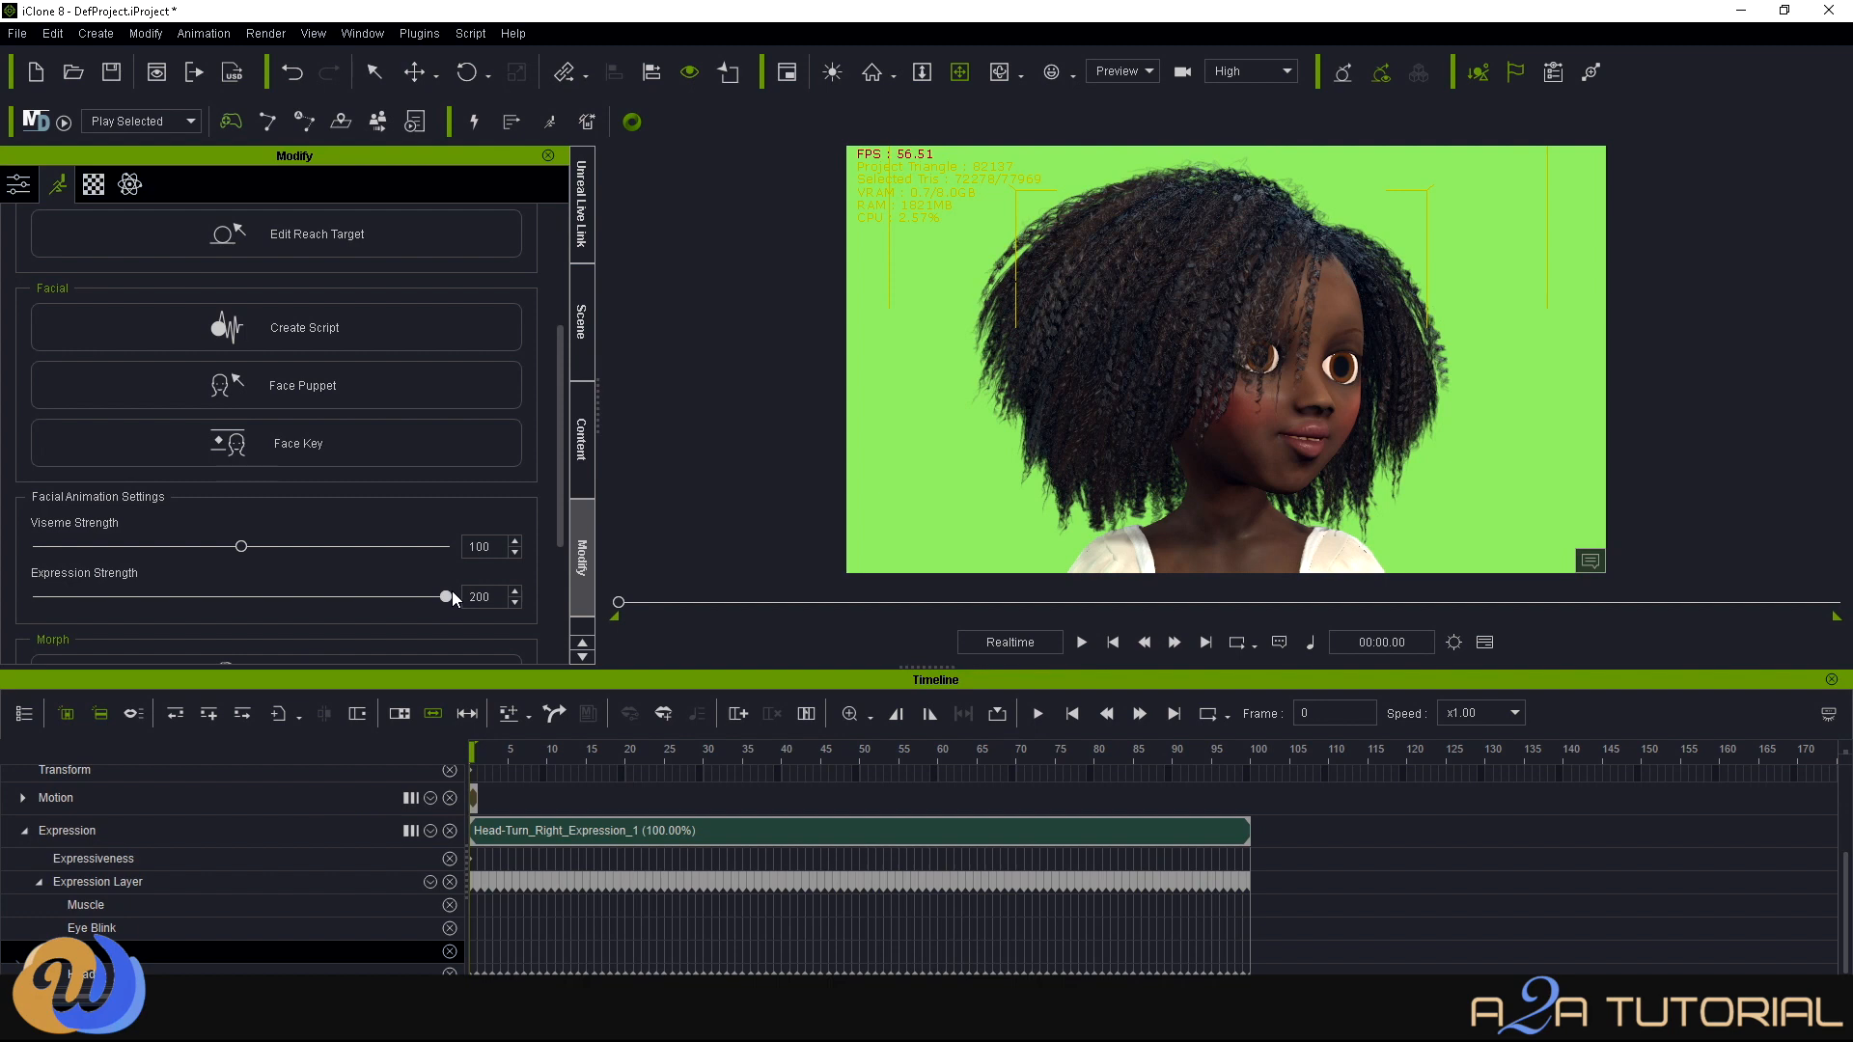
Set the Expression Strength to 50 for a more subtle head turn and play it back twice from frame 0.
drag(447, 595, 138, 596)
click(1081, 643)
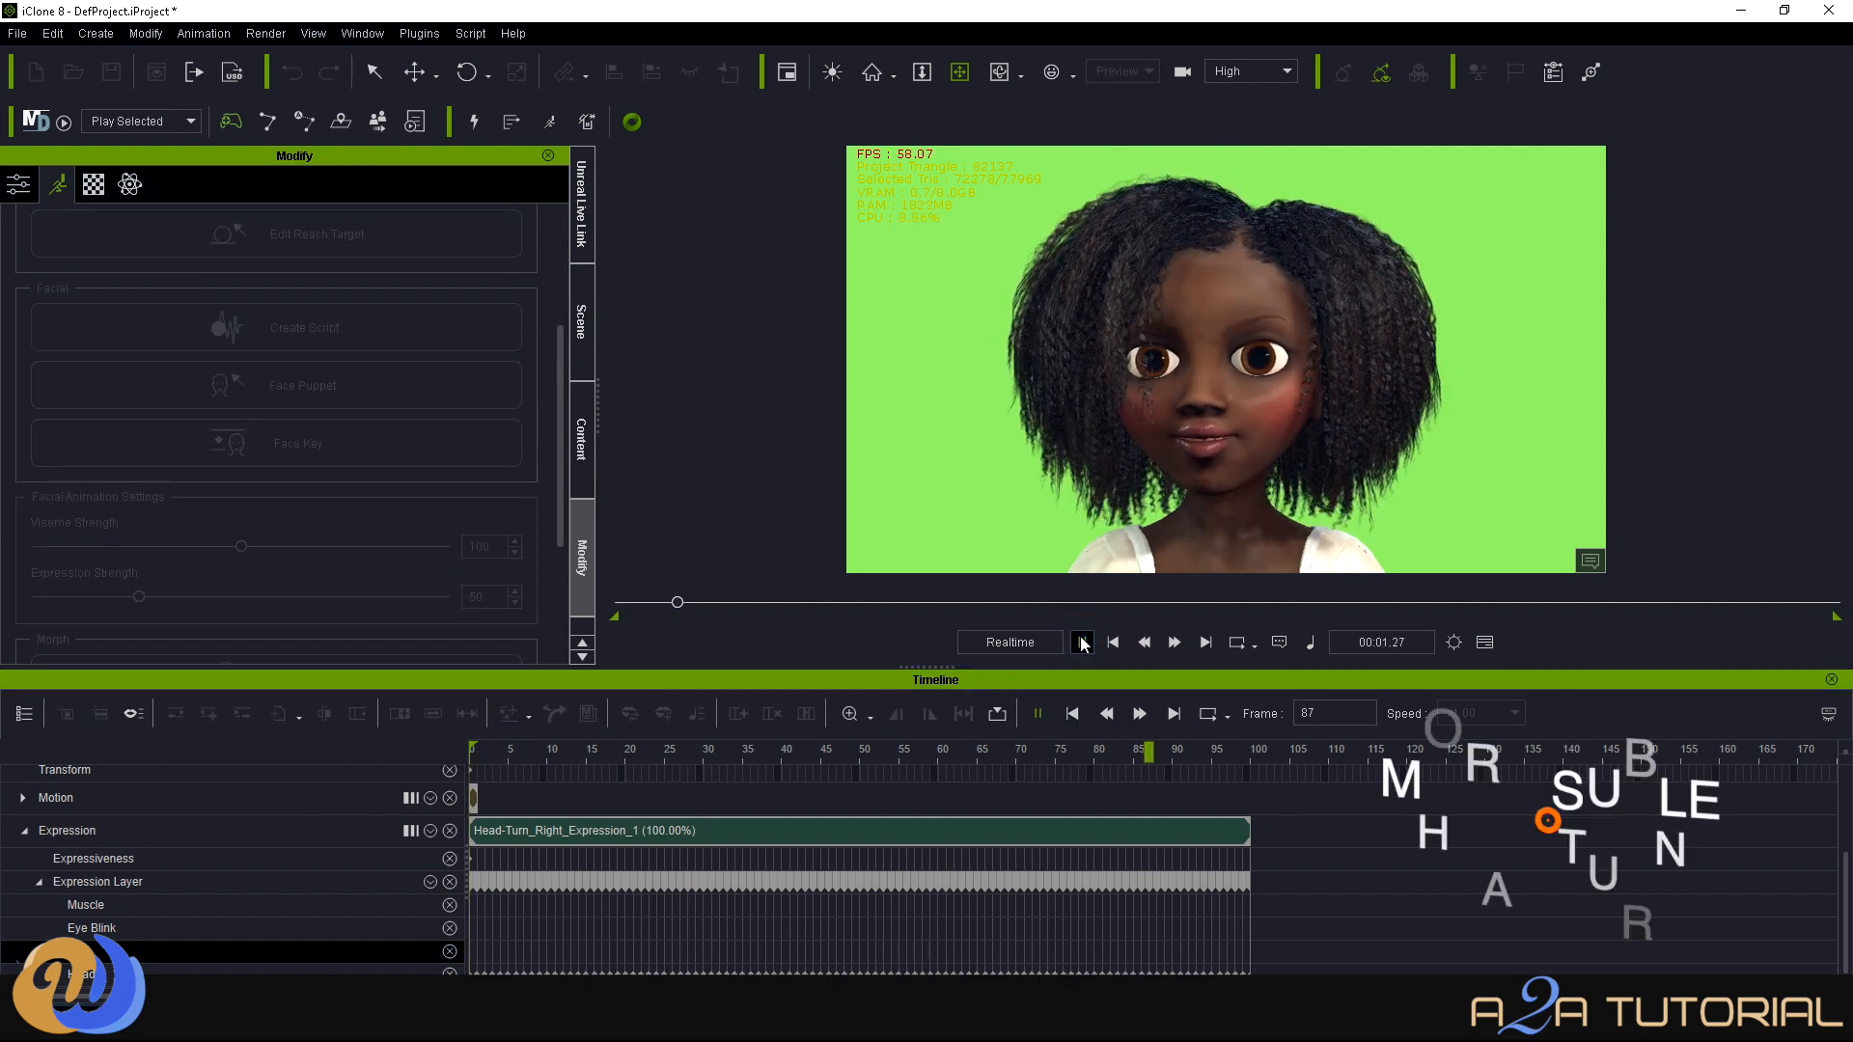
click(1082, 642)
drag(1224, 752, 465, 753)
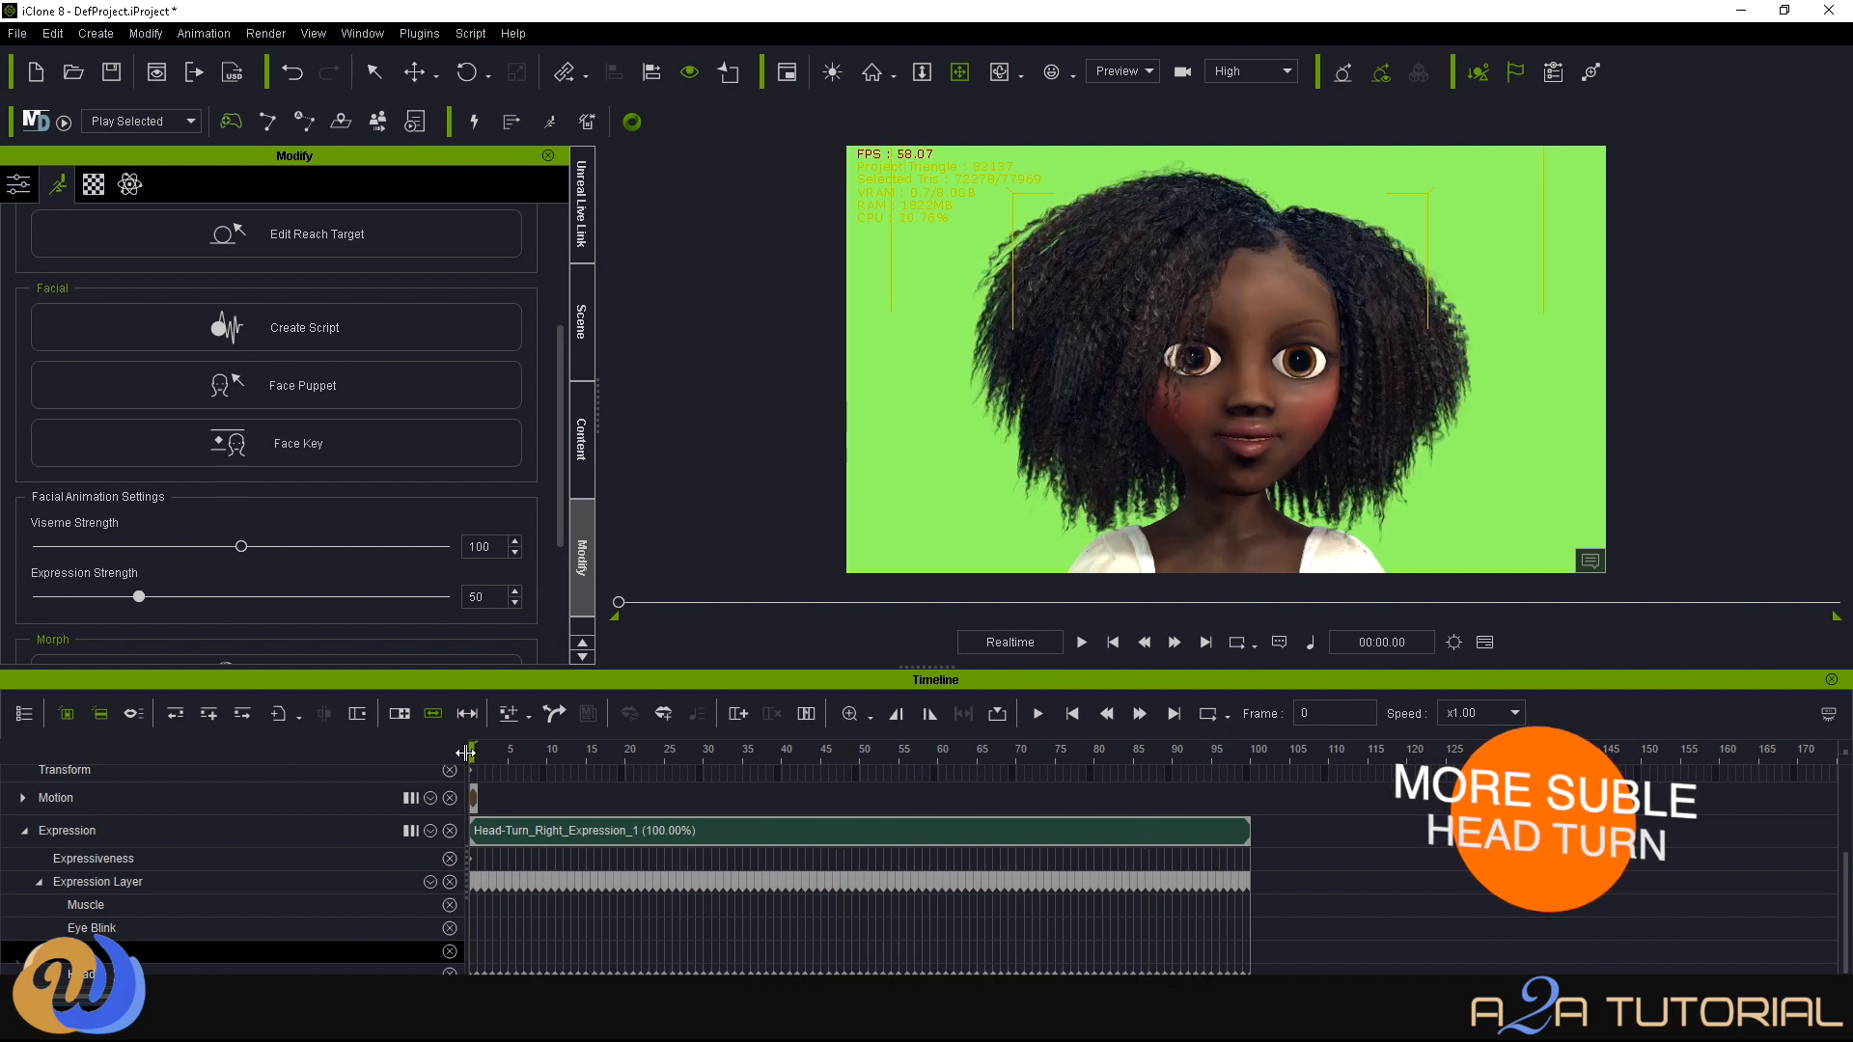
click(1081, 643)
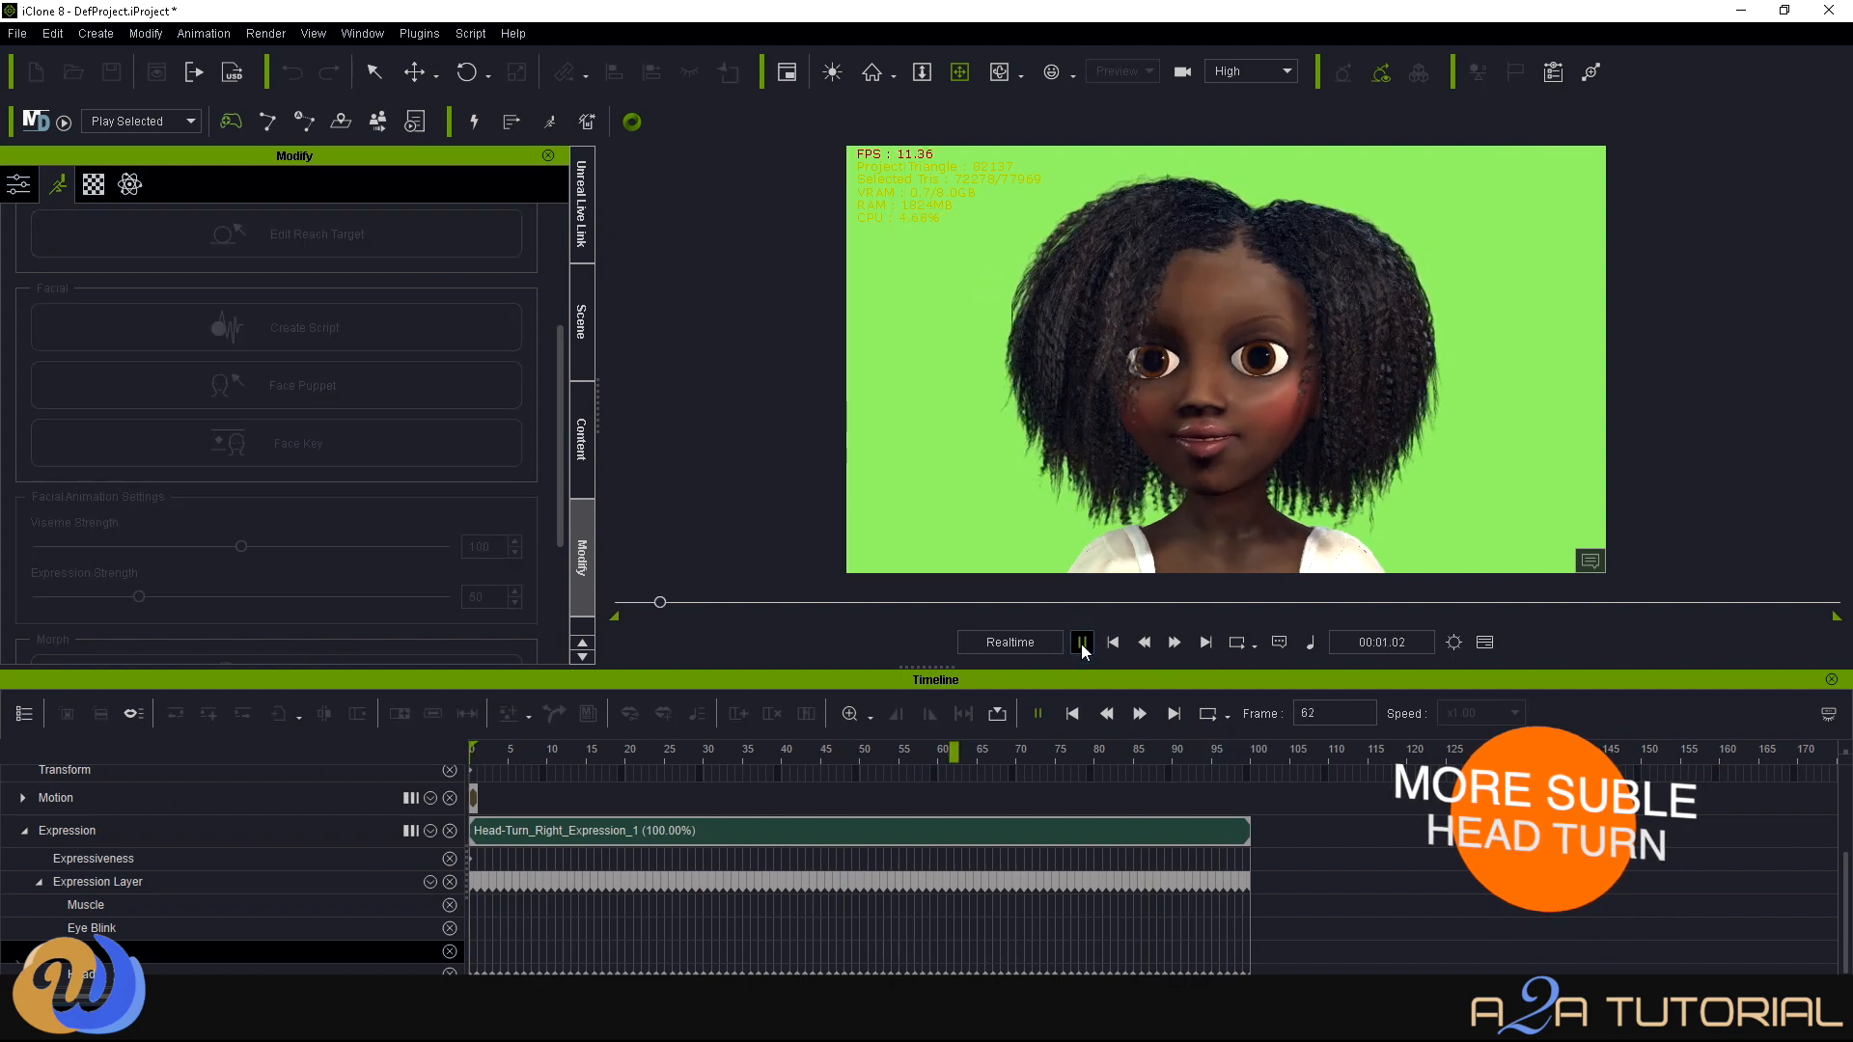
click(1082, 643)
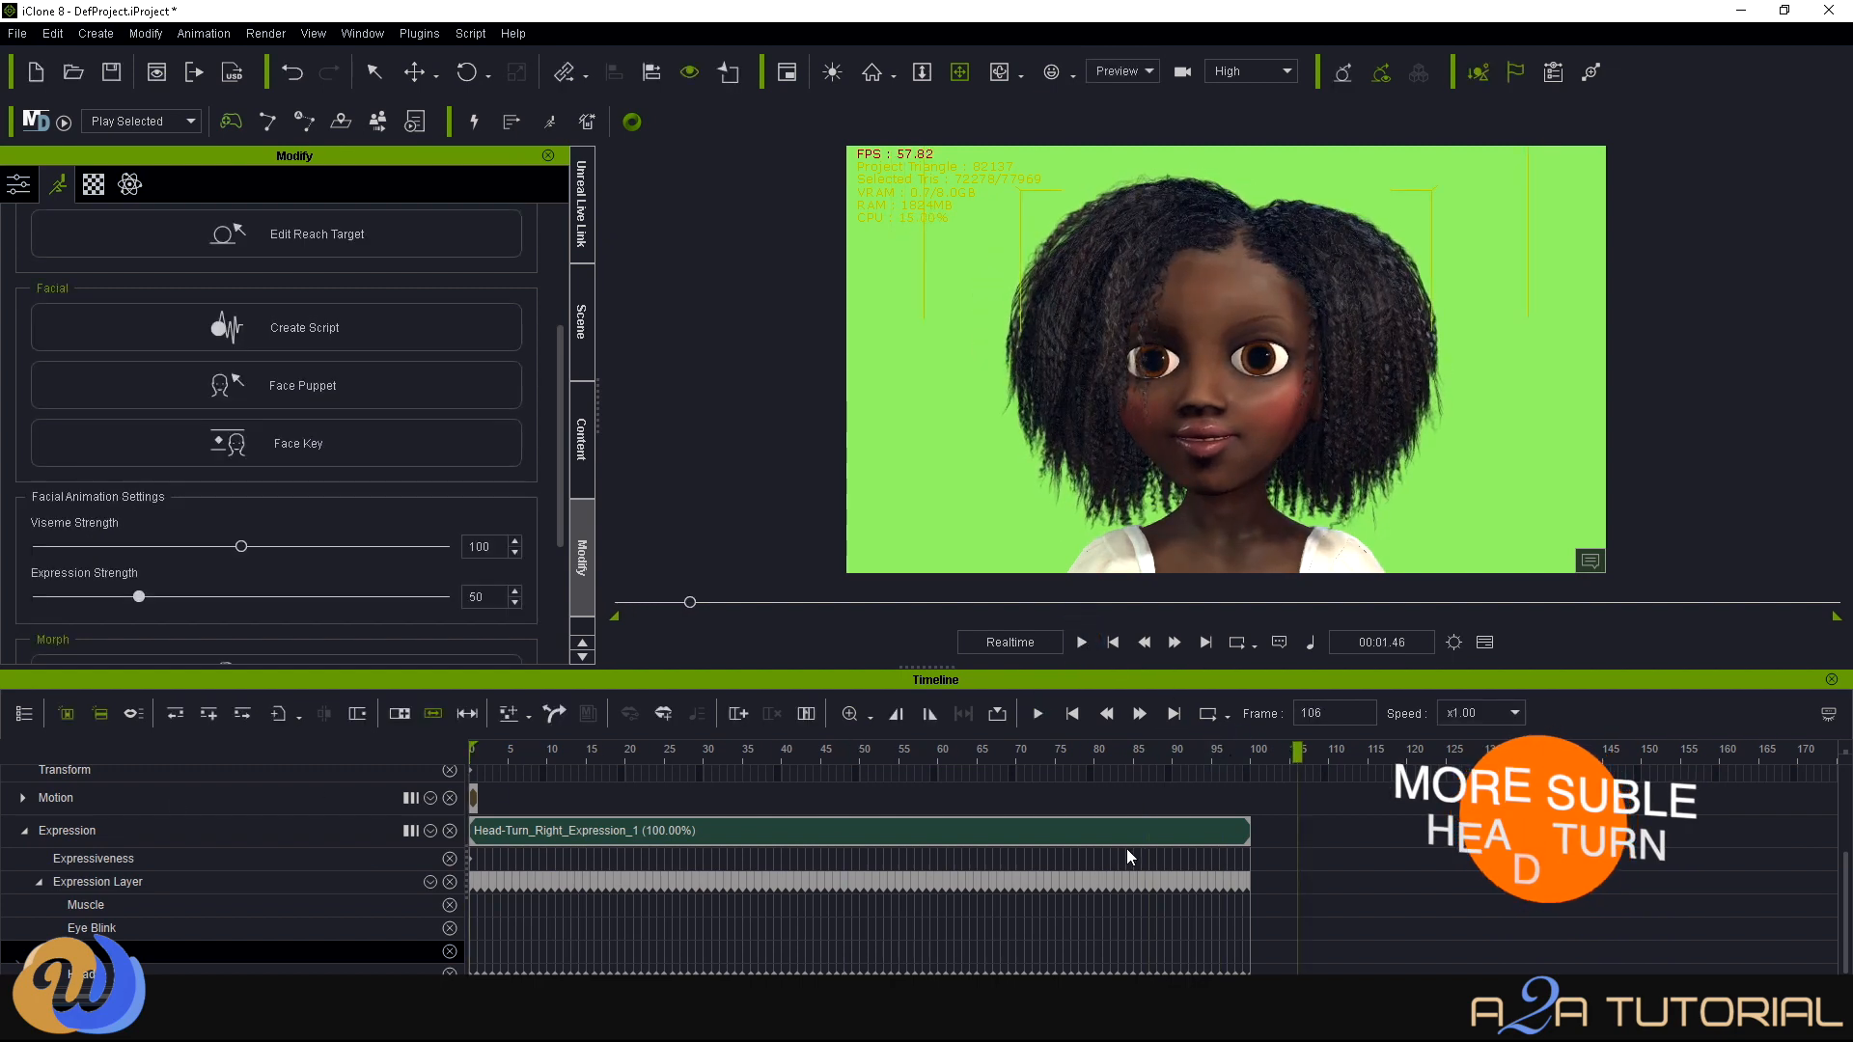
Return the playhead to frame 0 and raise the Expression Strength to its maximum.
alt+scroll(1126, 849, down, 5)
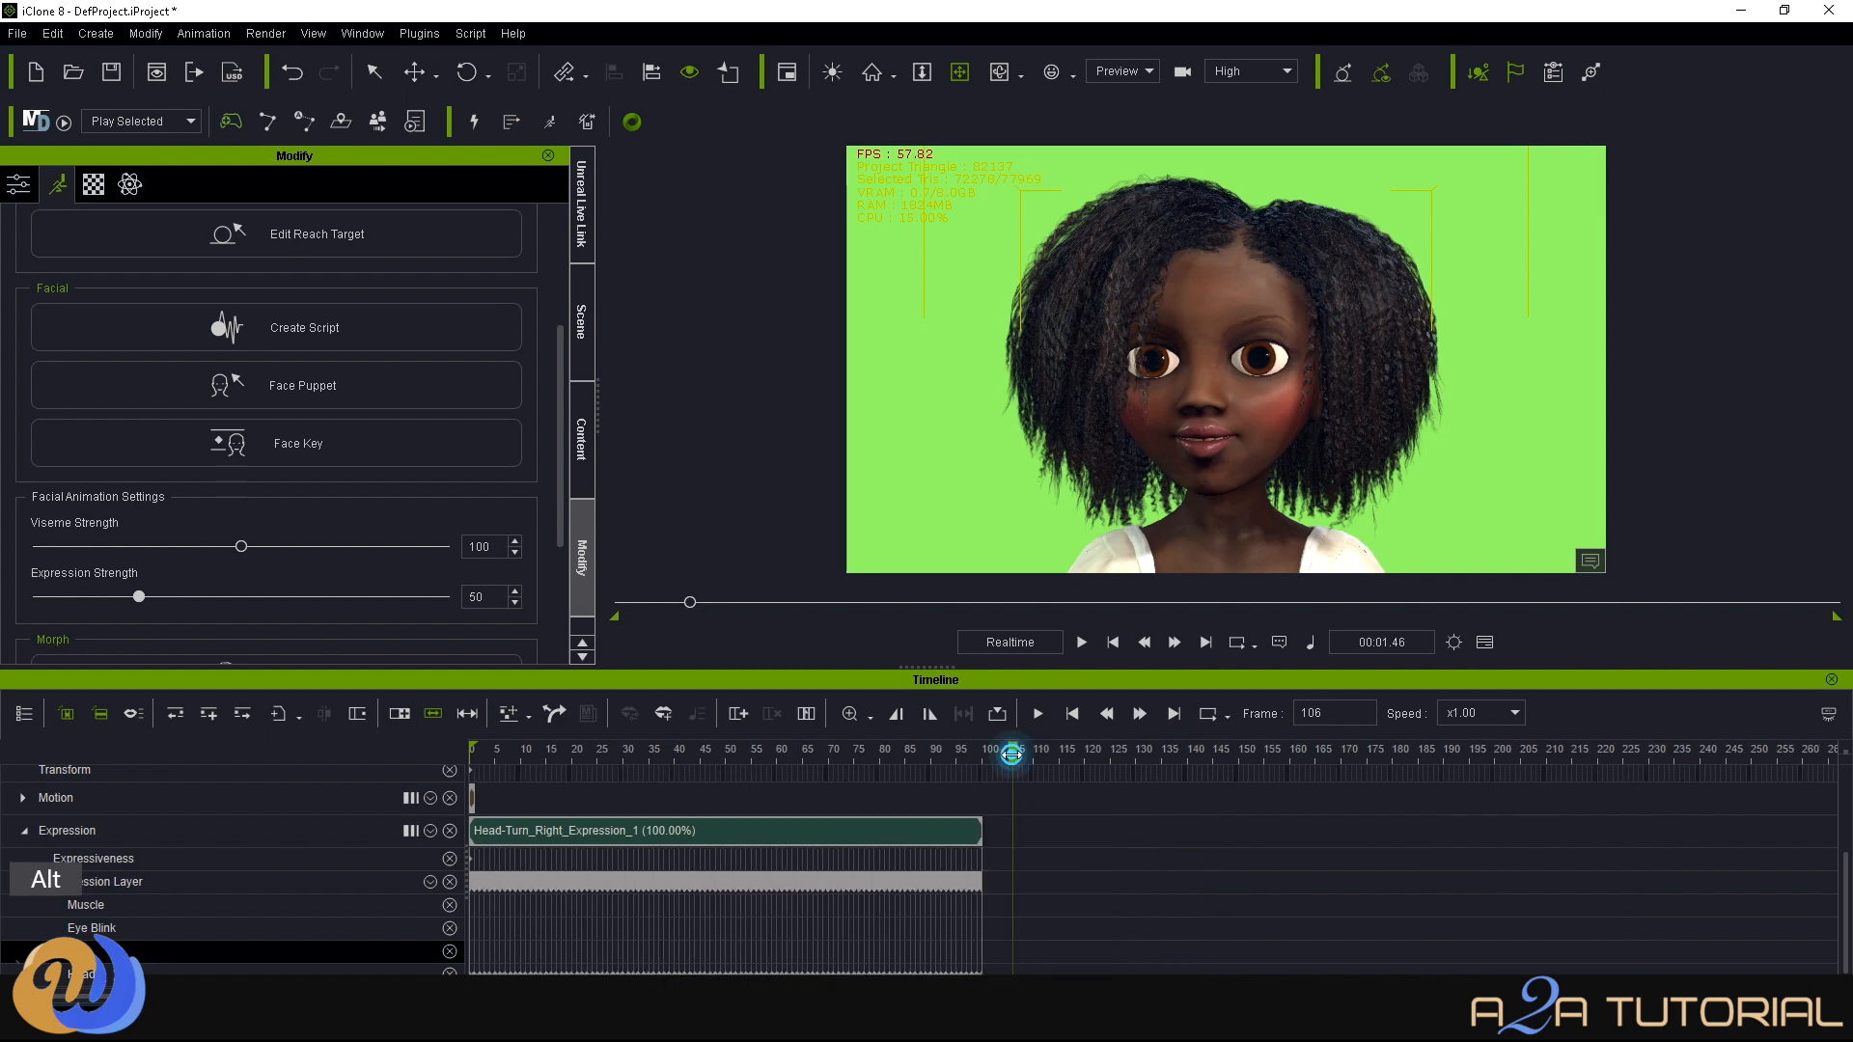
drag(1011, 755, 165, 772)
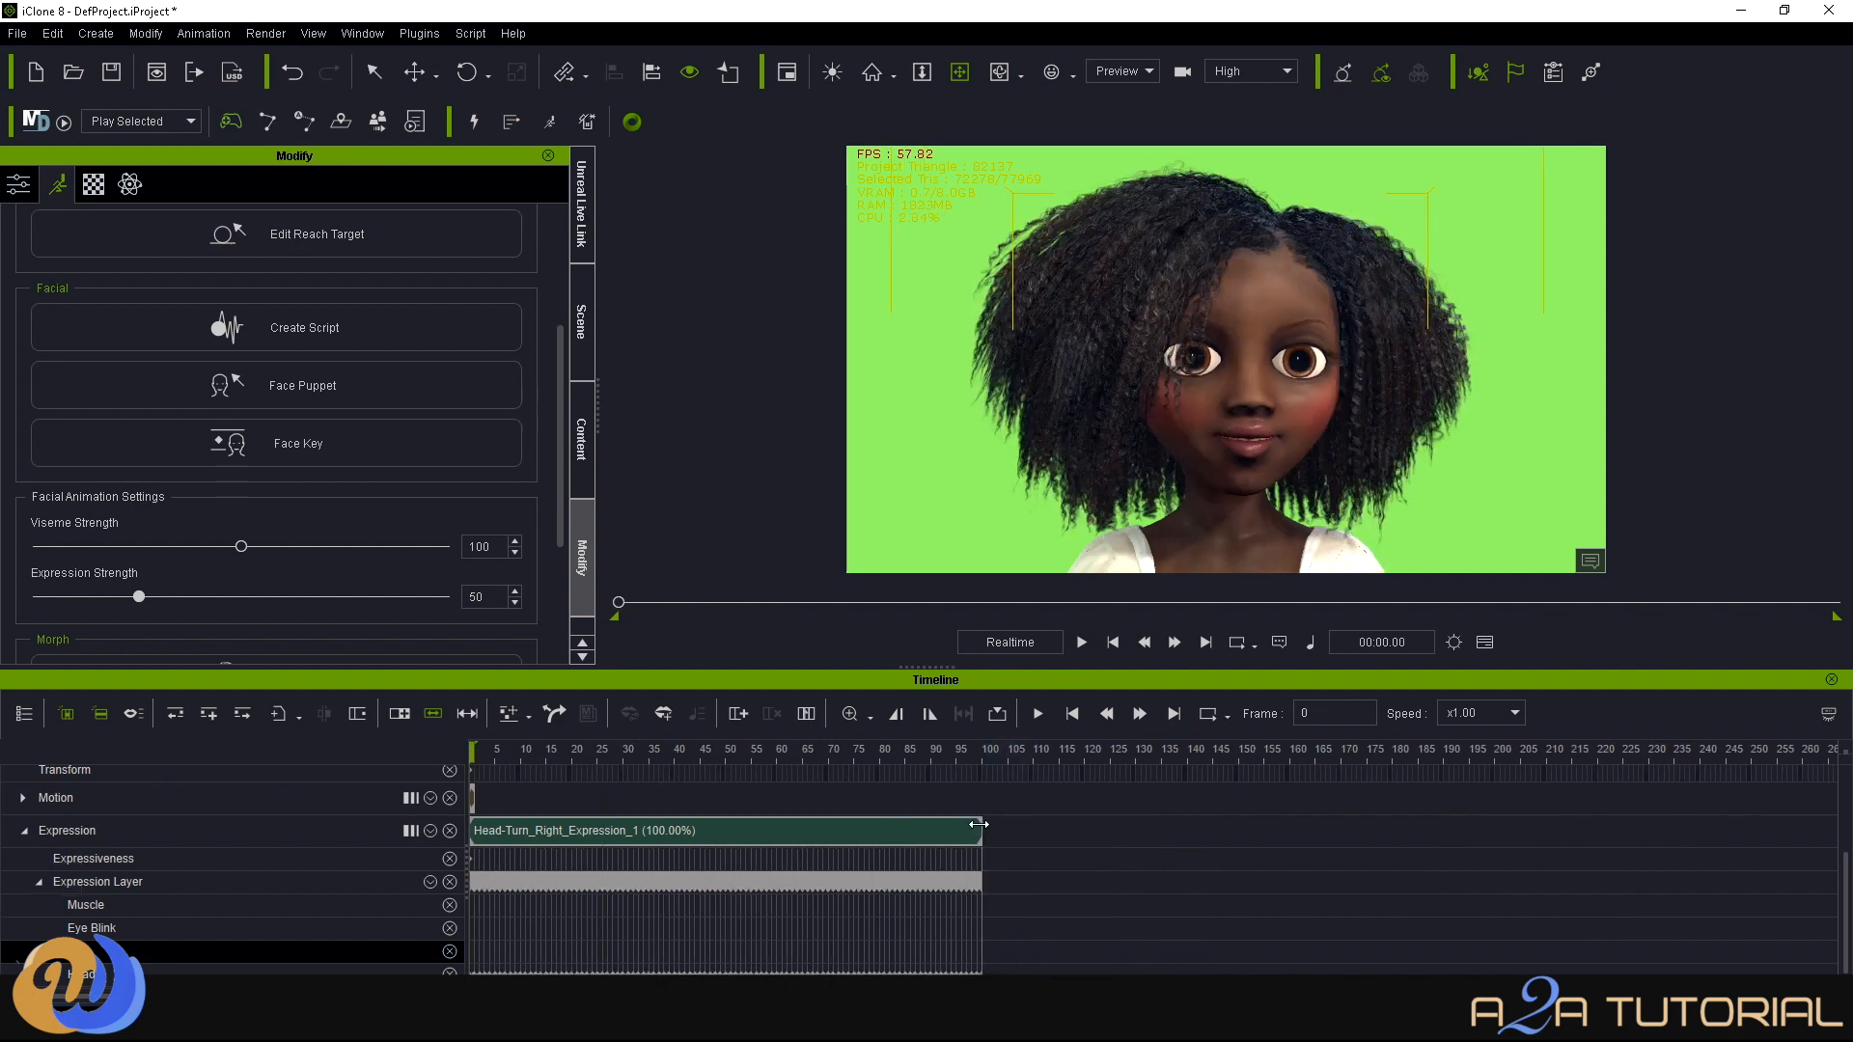
drag(142, 598, 476, 603)
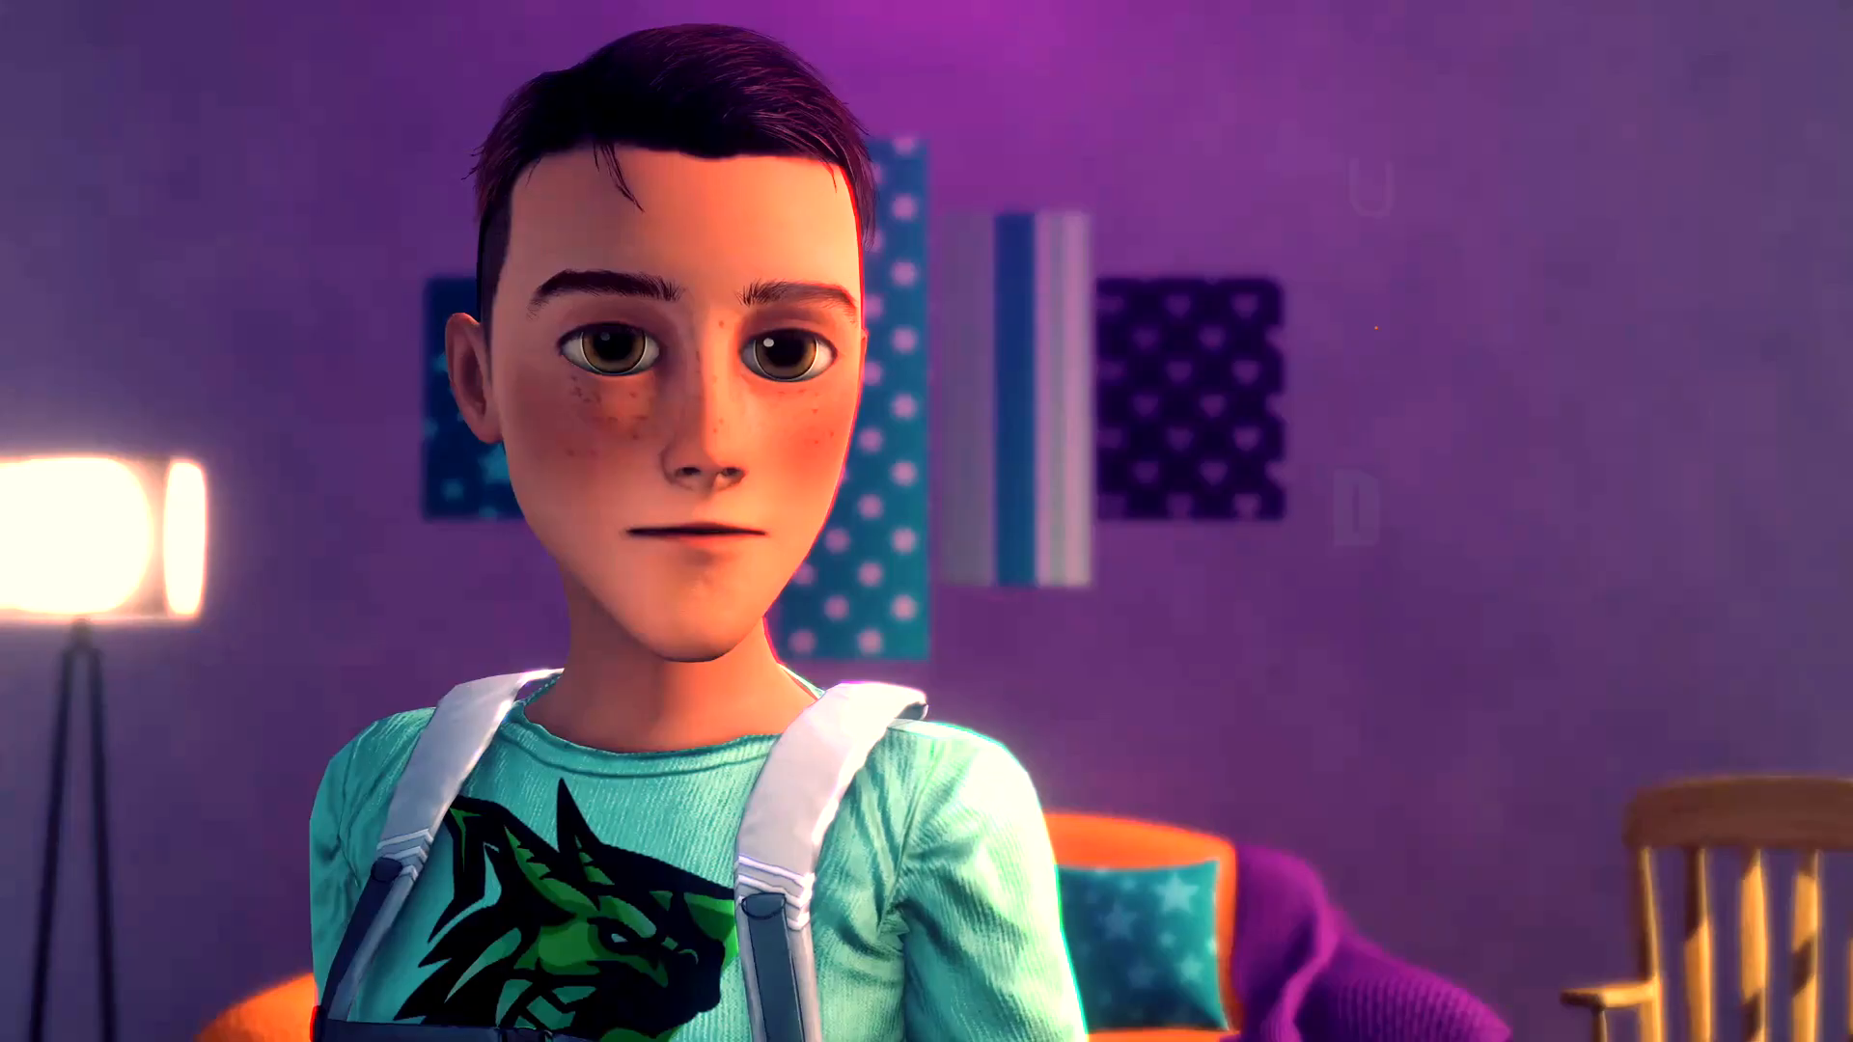